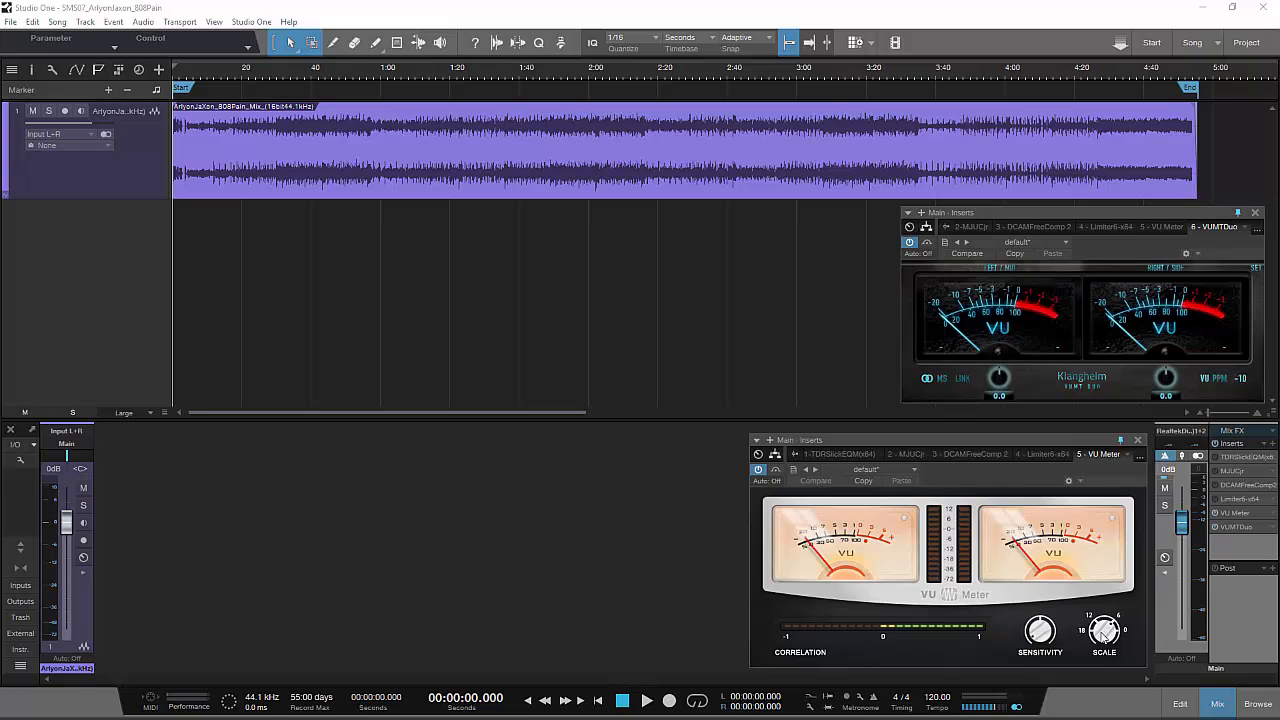
# - Open the TDR SlickEQ M insert on the main output and show its frequency response display
pyautogui.click(1040, 631)
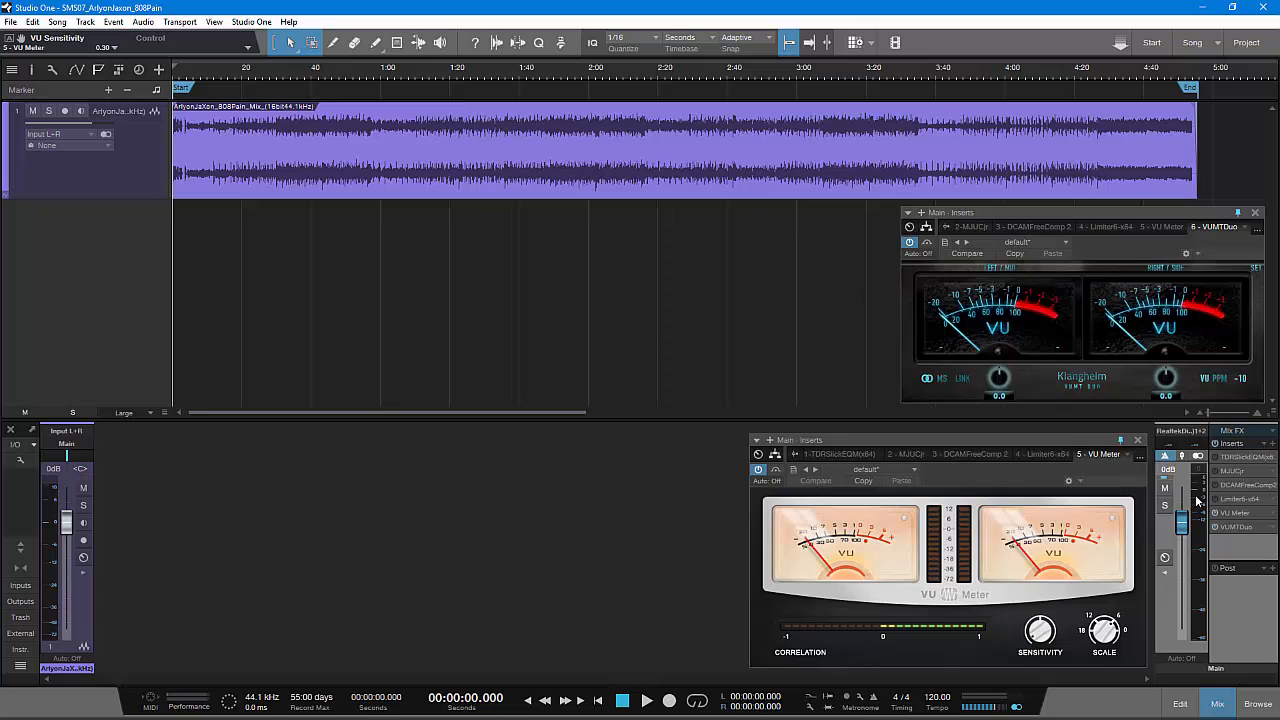
pyautogui.doubleClick(1243, 458)
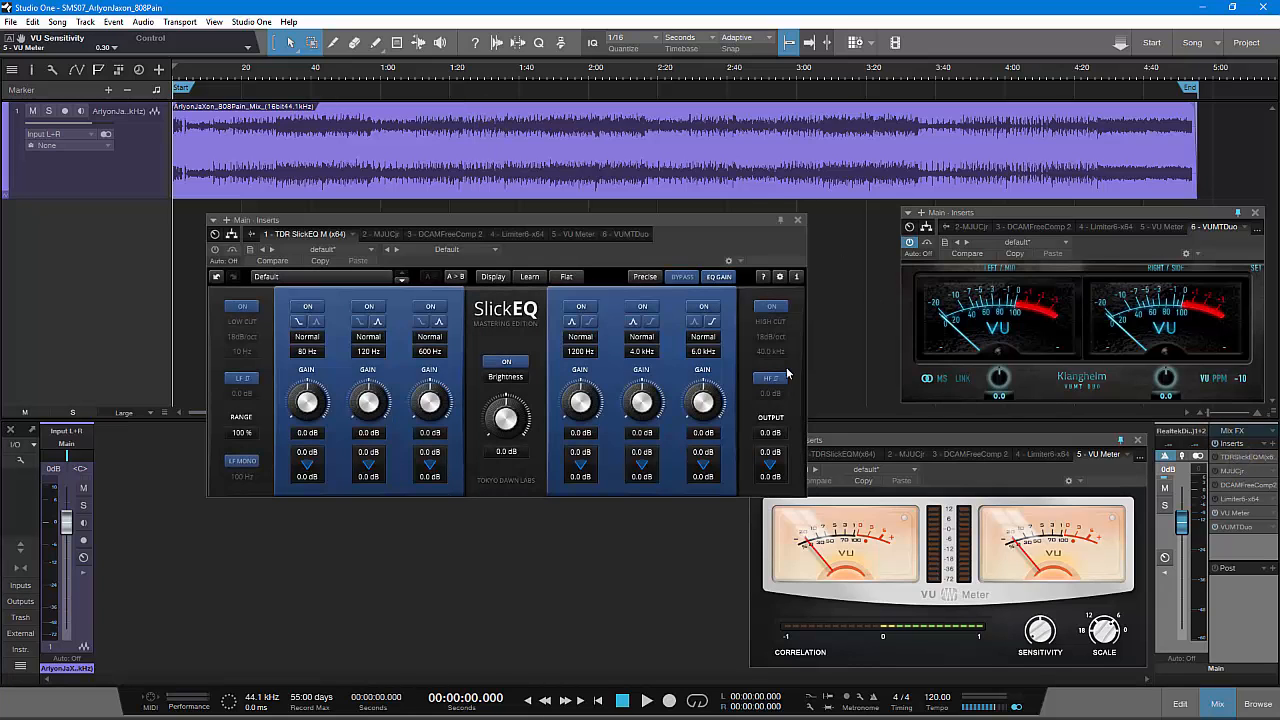
pyautogui.moveTo(726, 220); pyautogui.dragTo(756, 122)
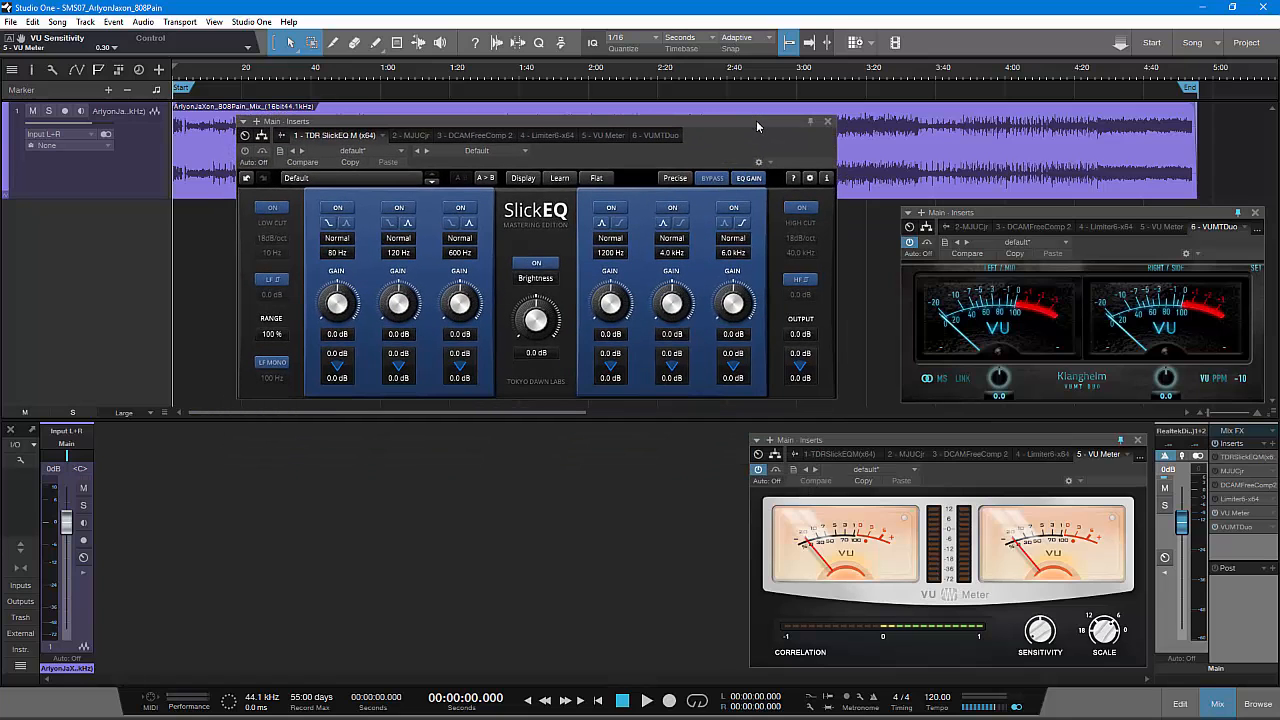
pyautogui.click(749, 179)
pyautogui.click(522, 179)
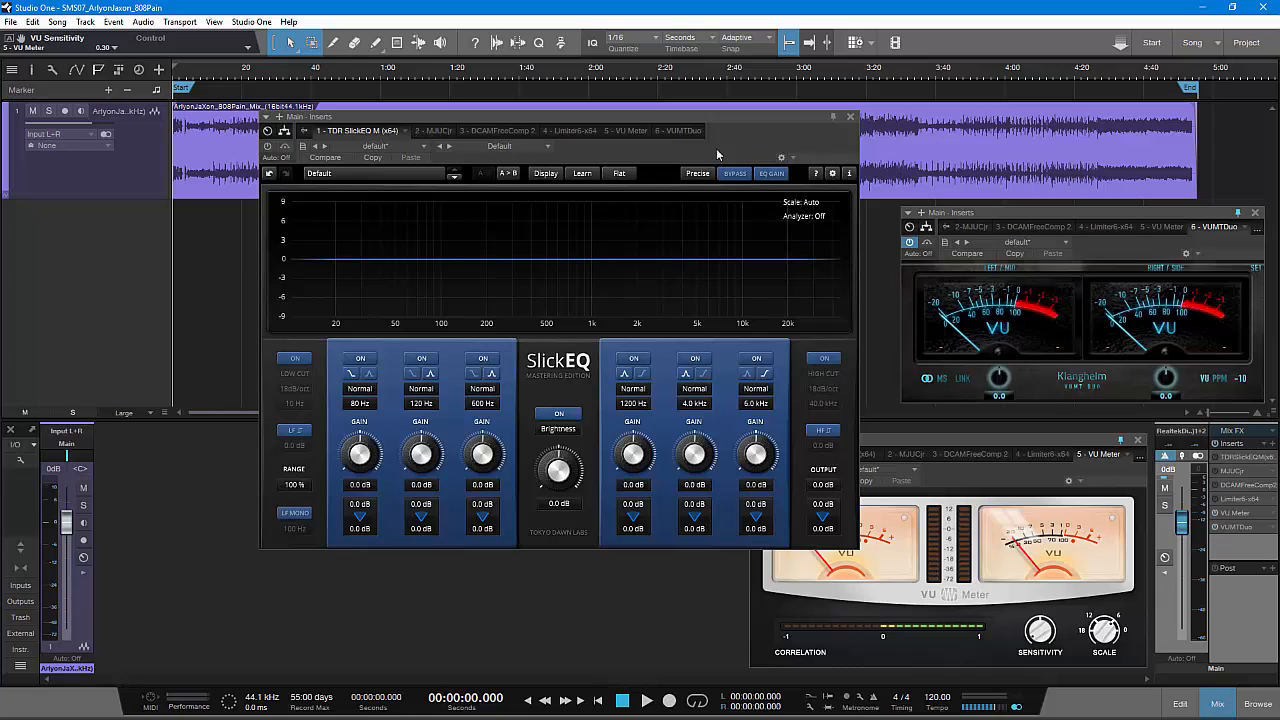
# - View the MJUCjr, DCAMFreeComp 2 and Limiter6-x64 inserts on the main output in turn
pyautogui.click(440, 131)
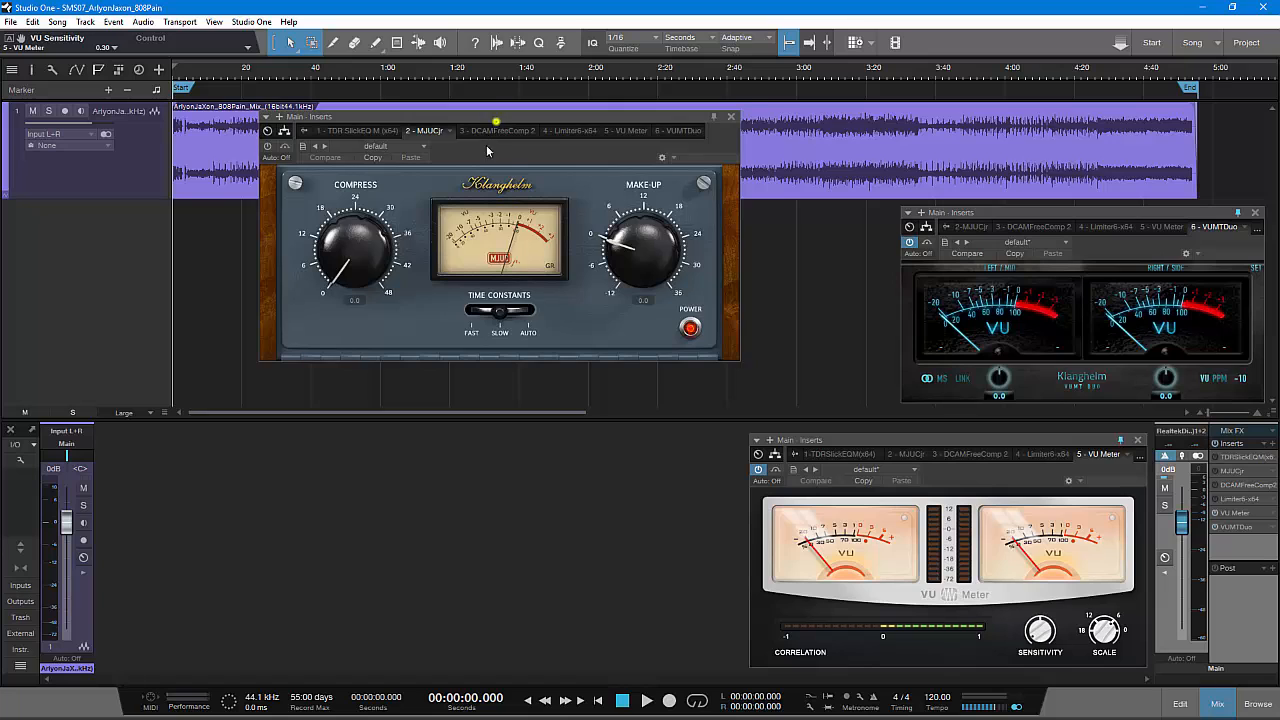
pyautogui.moveTo(496, 117); pyautogui.dragTo(470, 191)
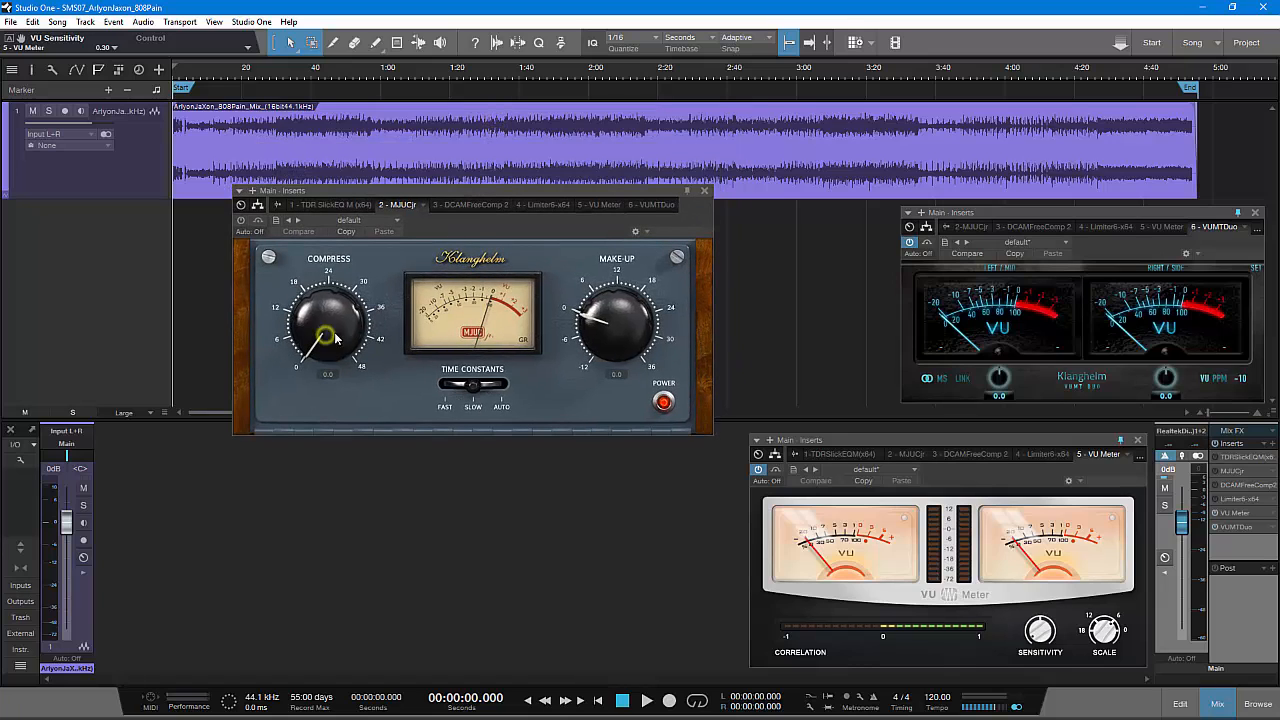
pyautogui.click(470, 209)
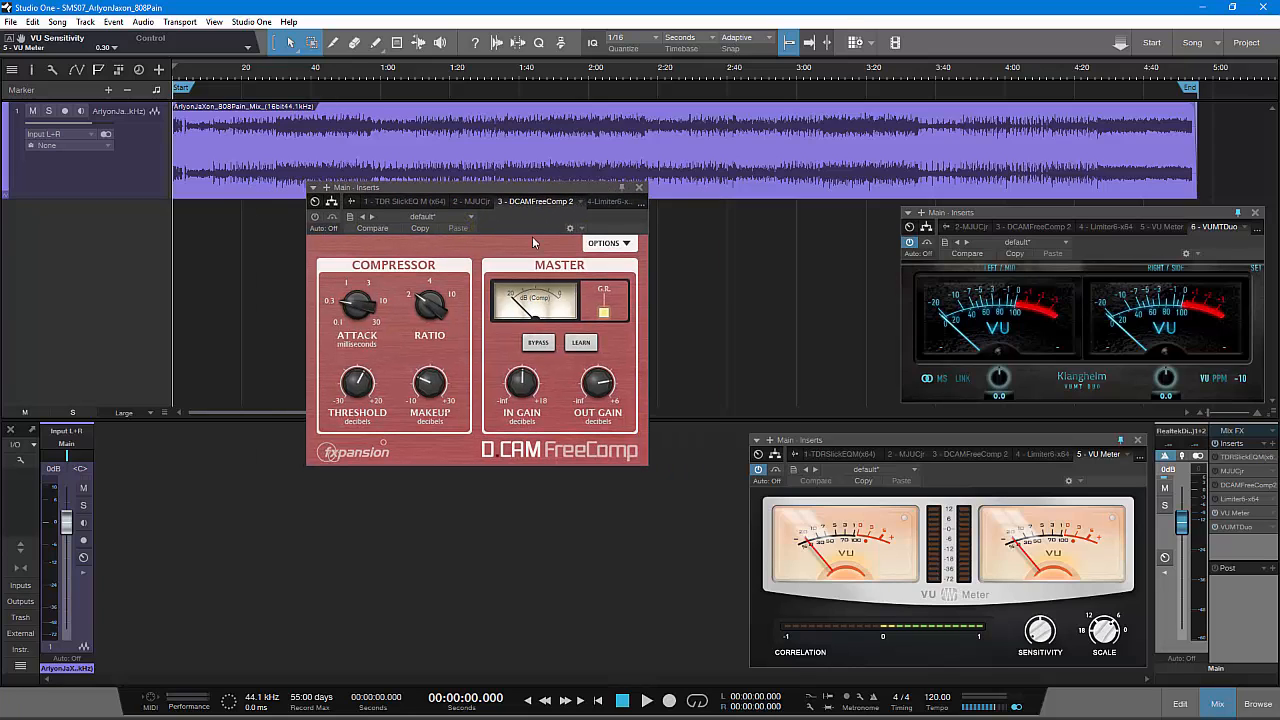
pyautogui.click(594, 210)
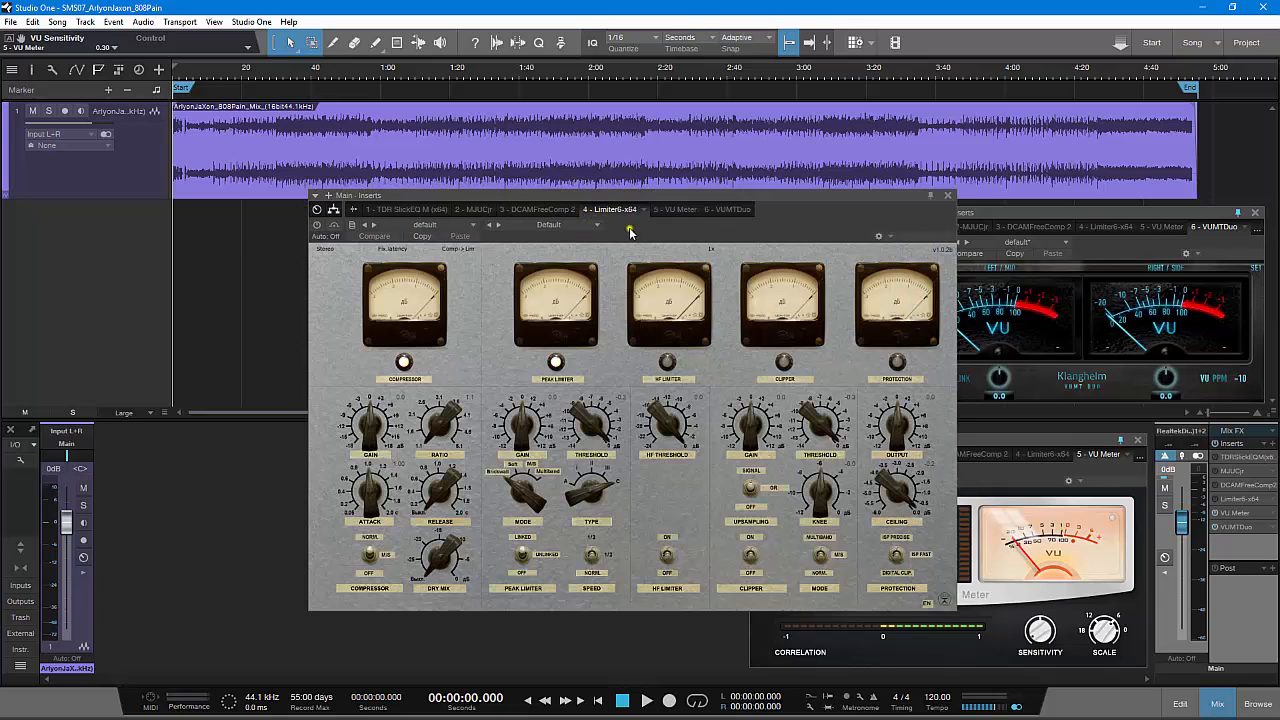
pyautogui.moveTo(751, 213); pyautogui.dragTo(714, 205)
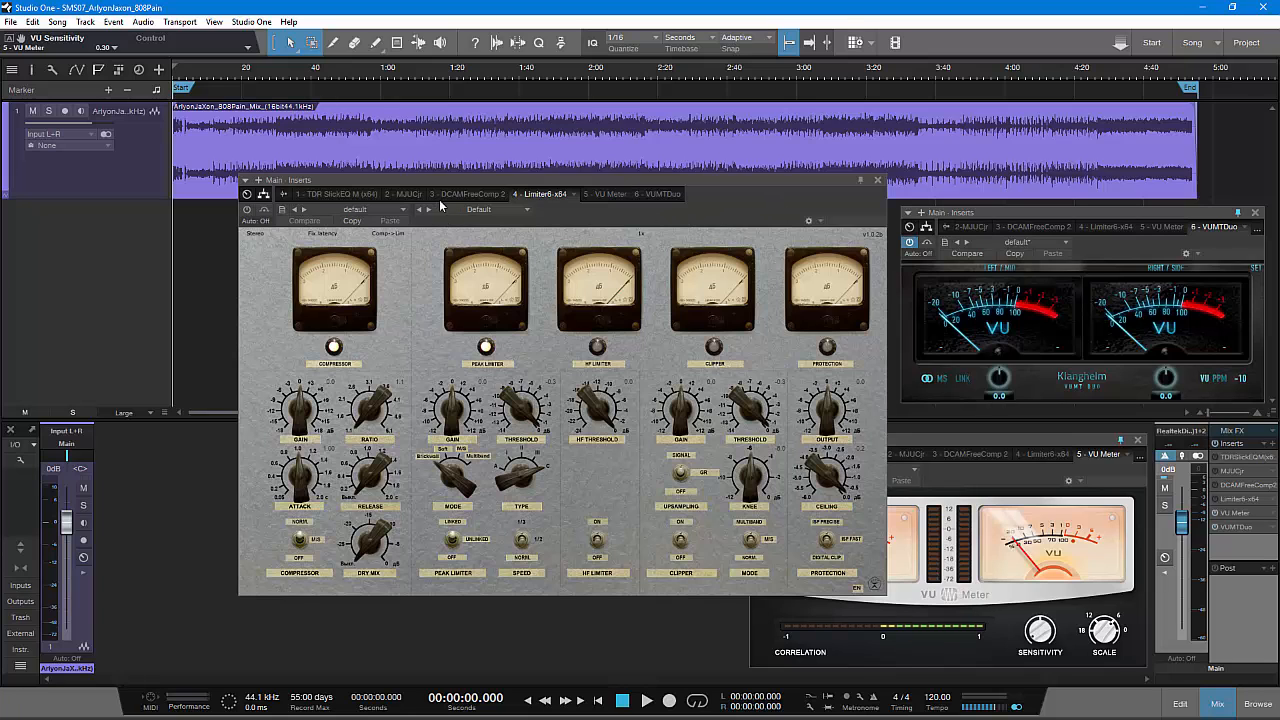
# - Compare the MJUCjr and DCAMFreeComp 2 compressor inserts again and close the plug-in window
pyautogui.click(404, 194)
pyautogui.click(475, 195)
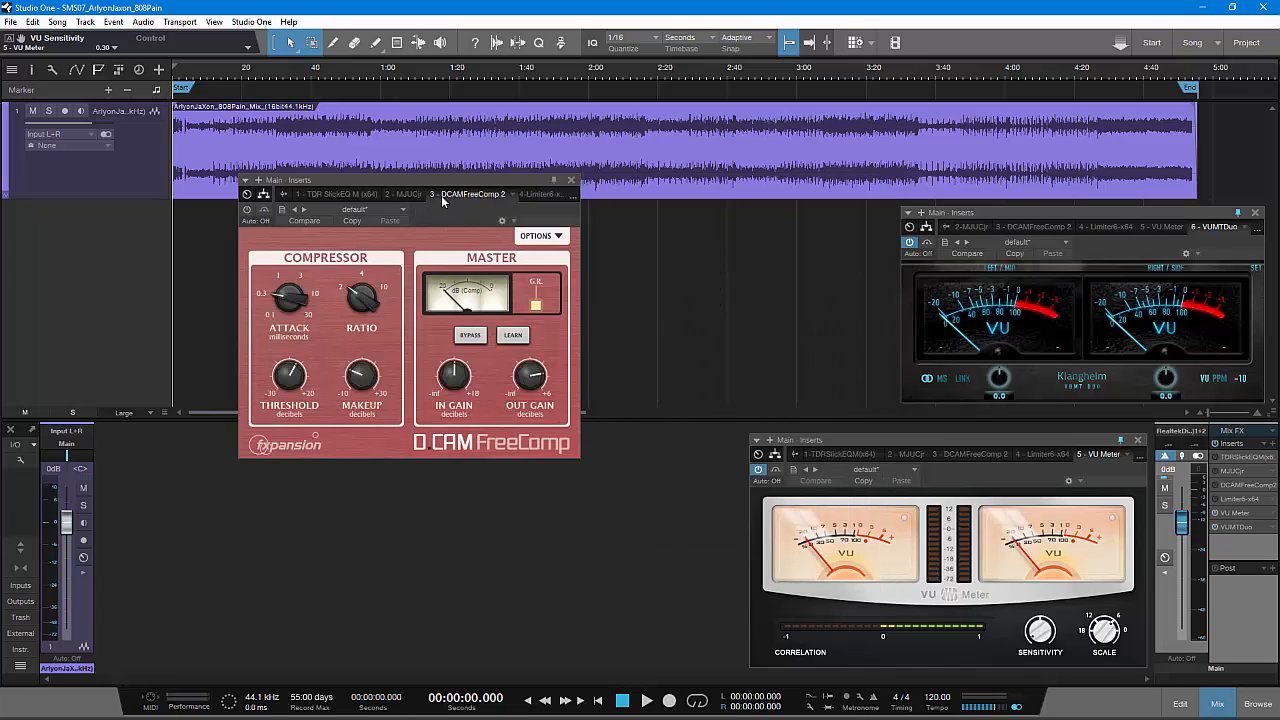
pyautogui.click(416, 195)
pyautogui.click(464, 193)
pyautogui.moveTo(518, 183); pyautogui.dragTo(580, 223)
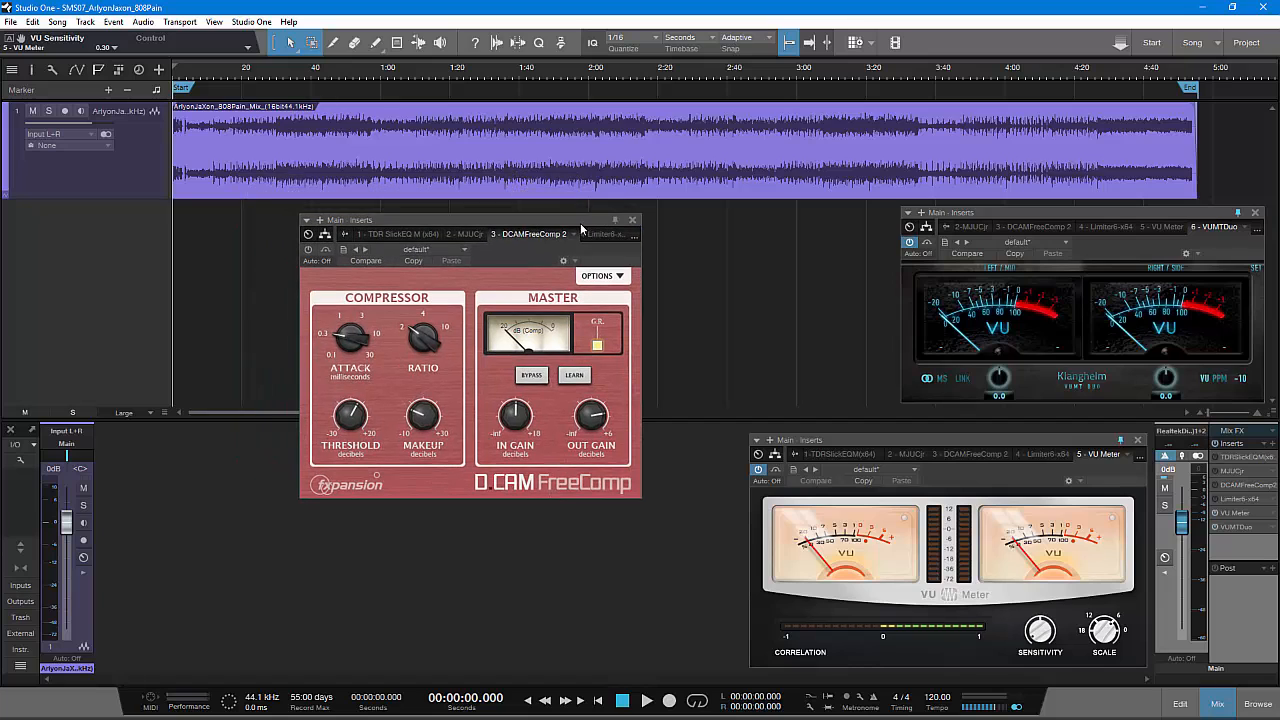
pyautogui.click(633, 221)
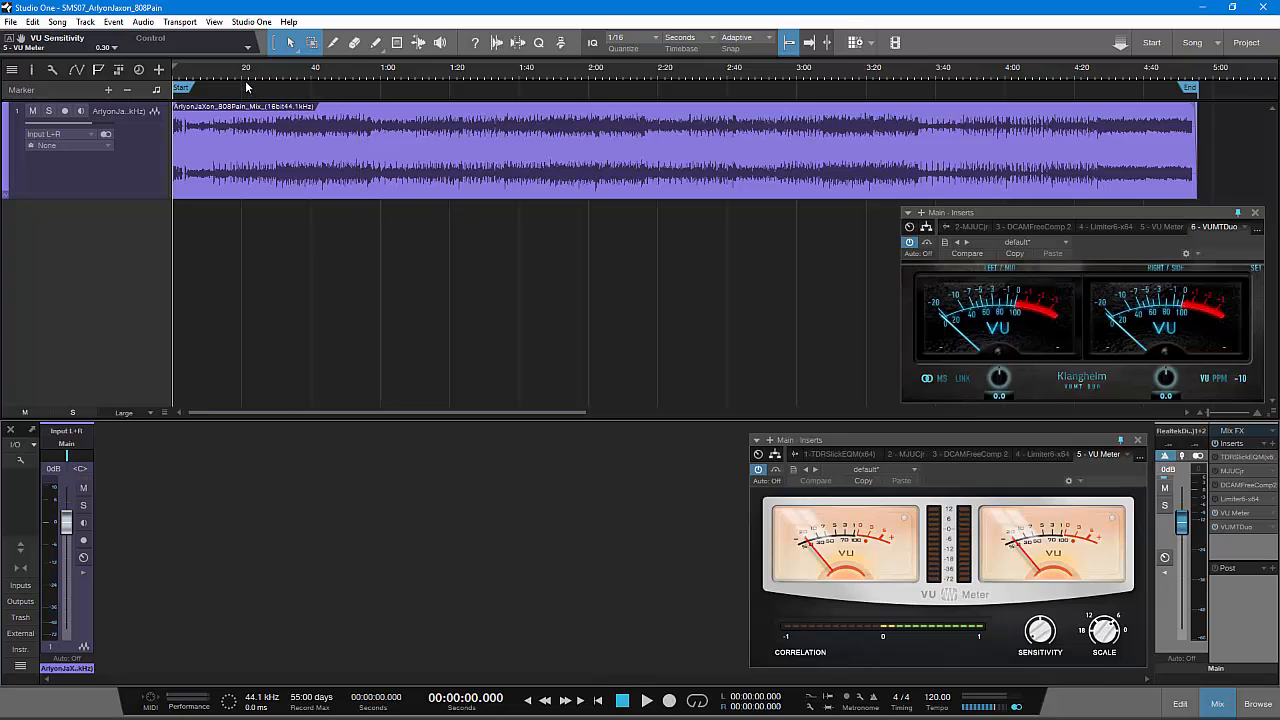
# - Audition the mix from the start, skipping forward through successive sections to about 4:30 while watching both VU meters, and stop playback
pyautogui.press('space')
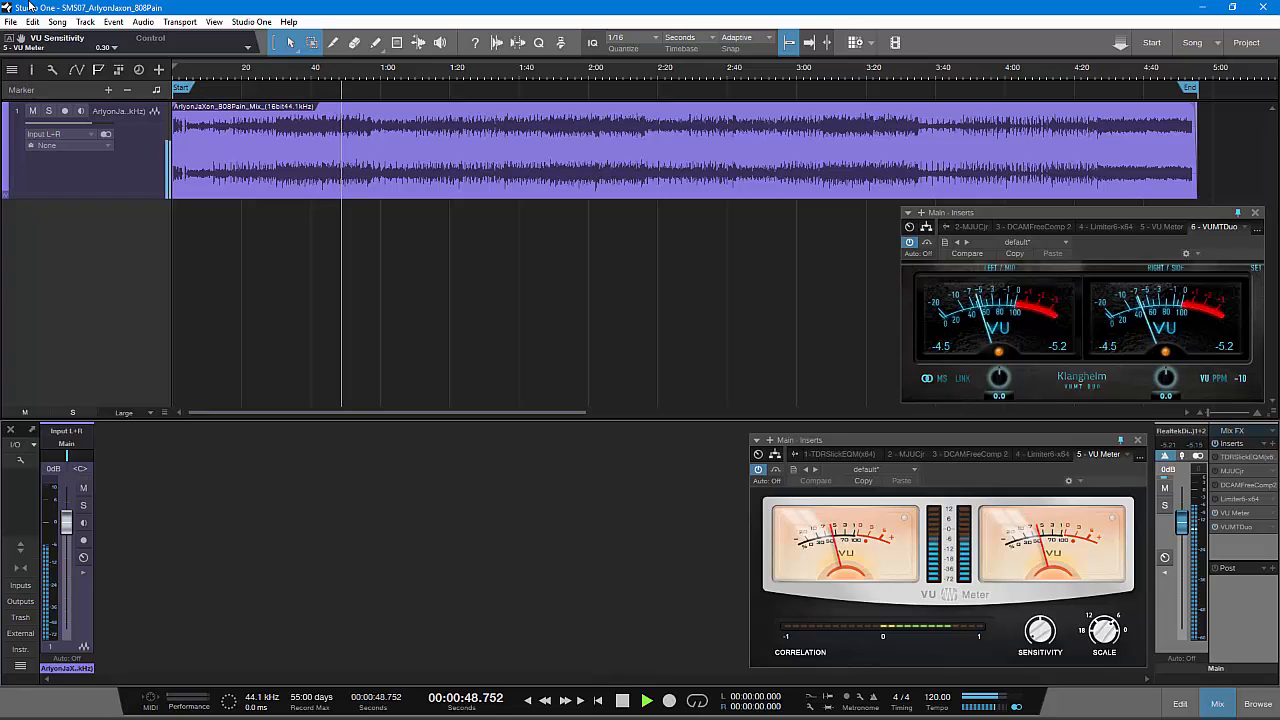
pyautogui.click(388, 78)
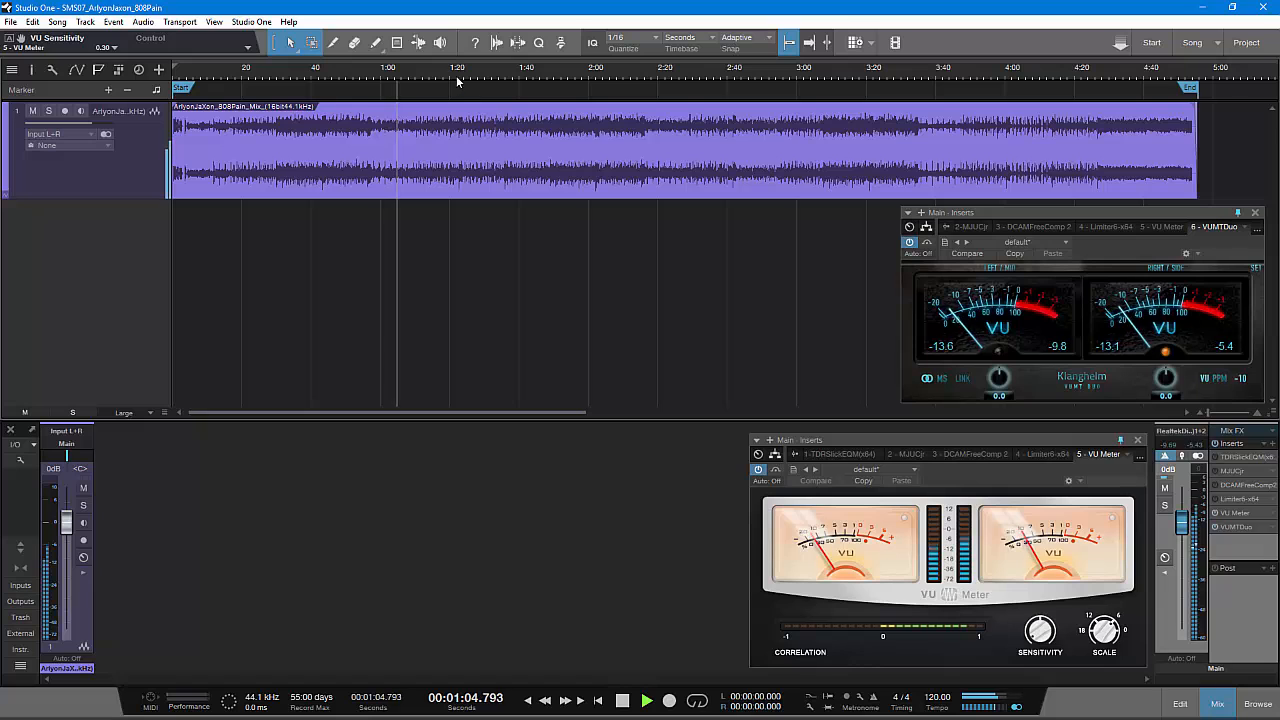
pyautogui.click(445, 74)
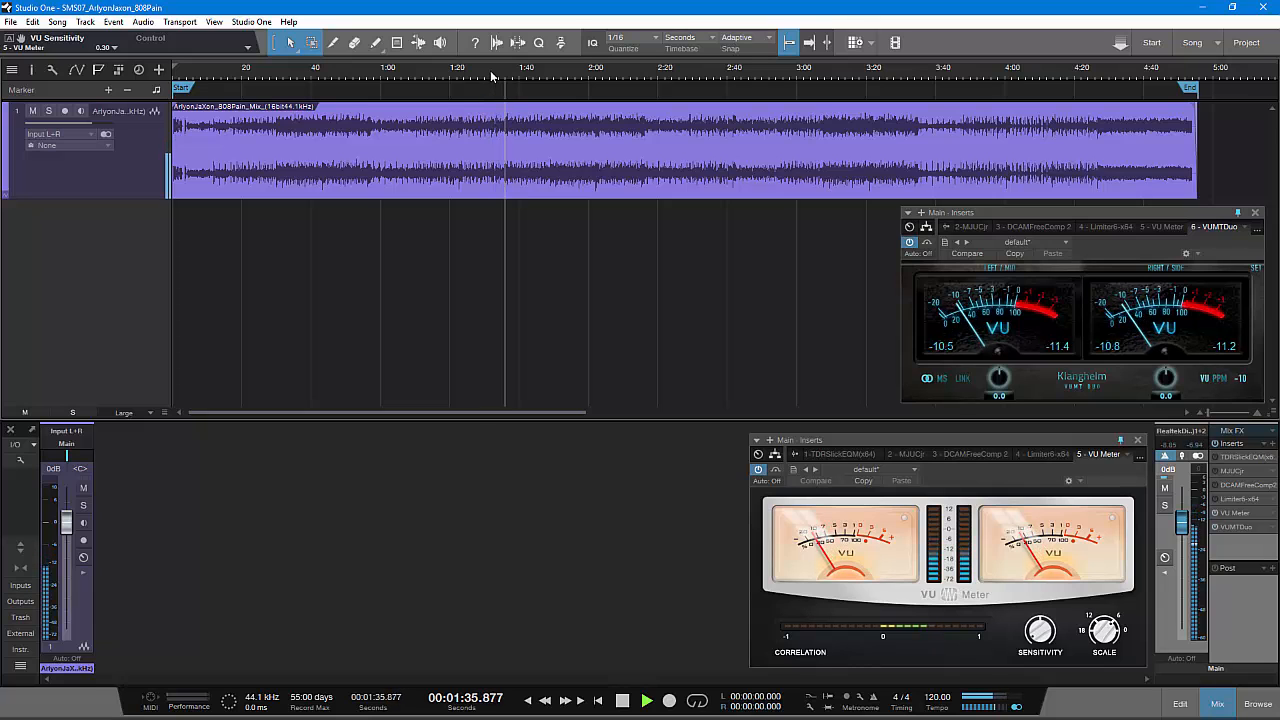
pyautogui.click(560, 68)
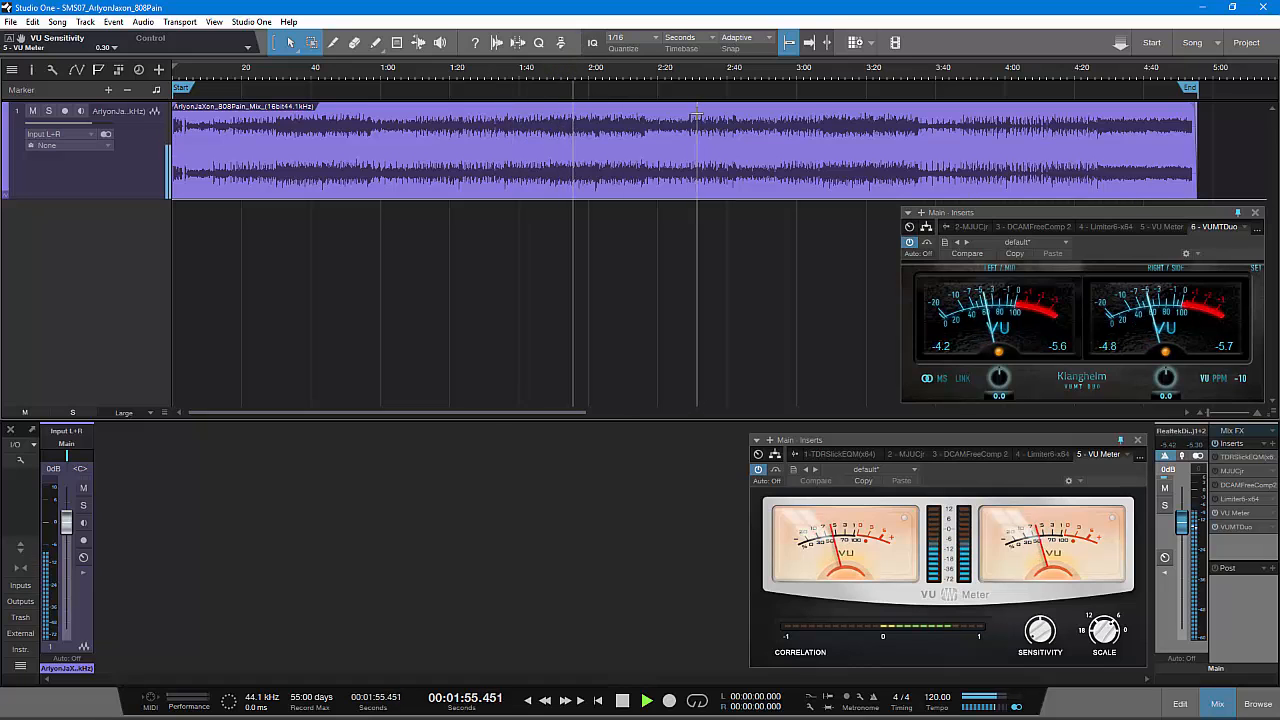
pyautogui.click(665, 76)
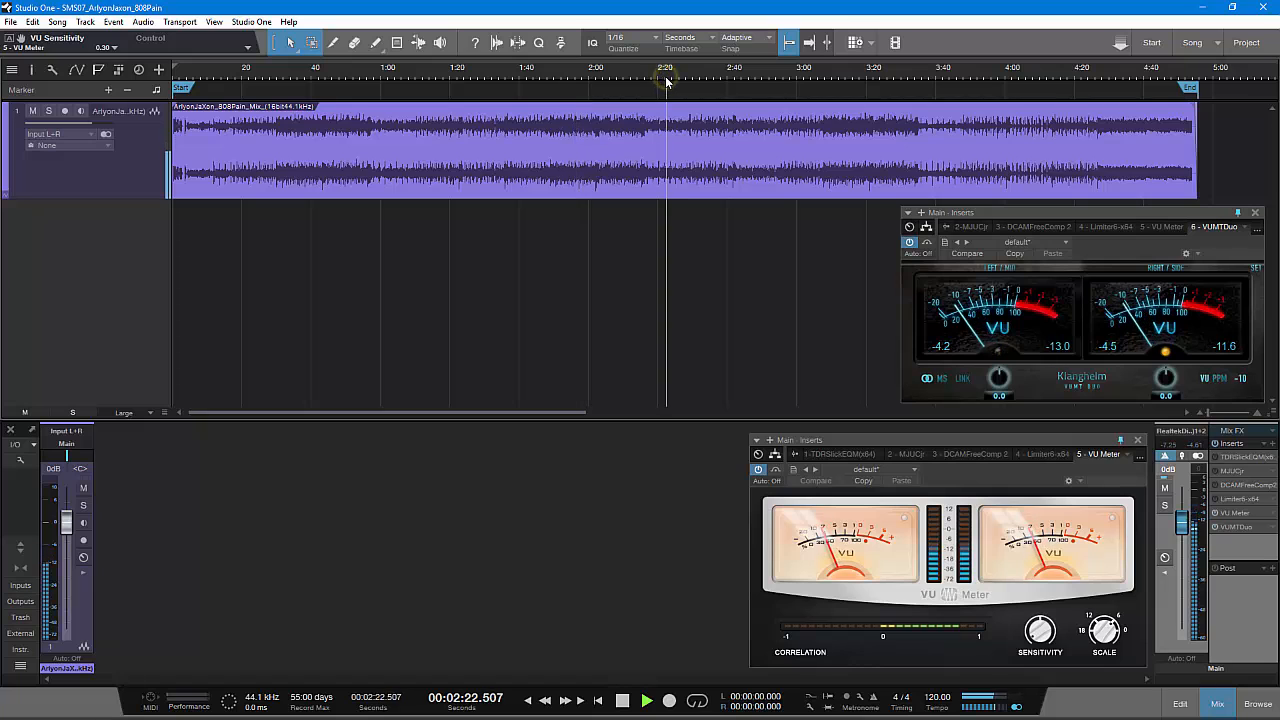
pyautogui.click(750, 72)
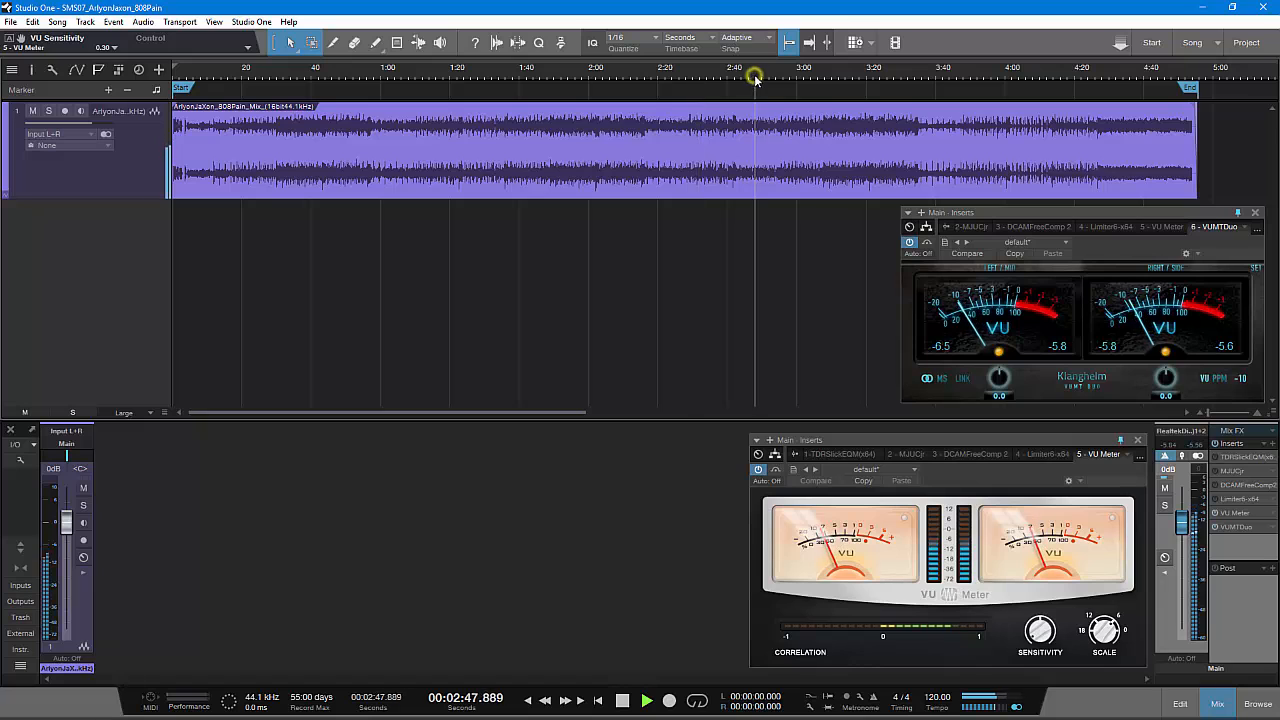
pyautogui.click(805, 72)
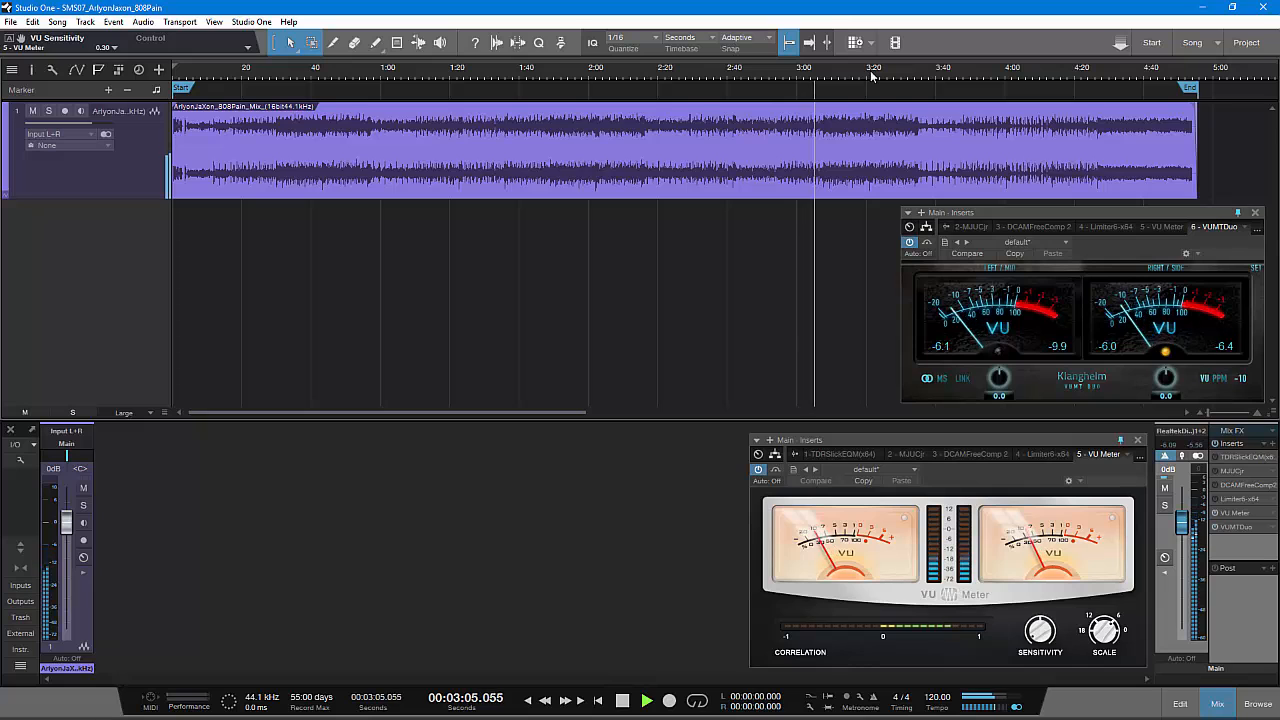
pyautogui.click(852, 72)
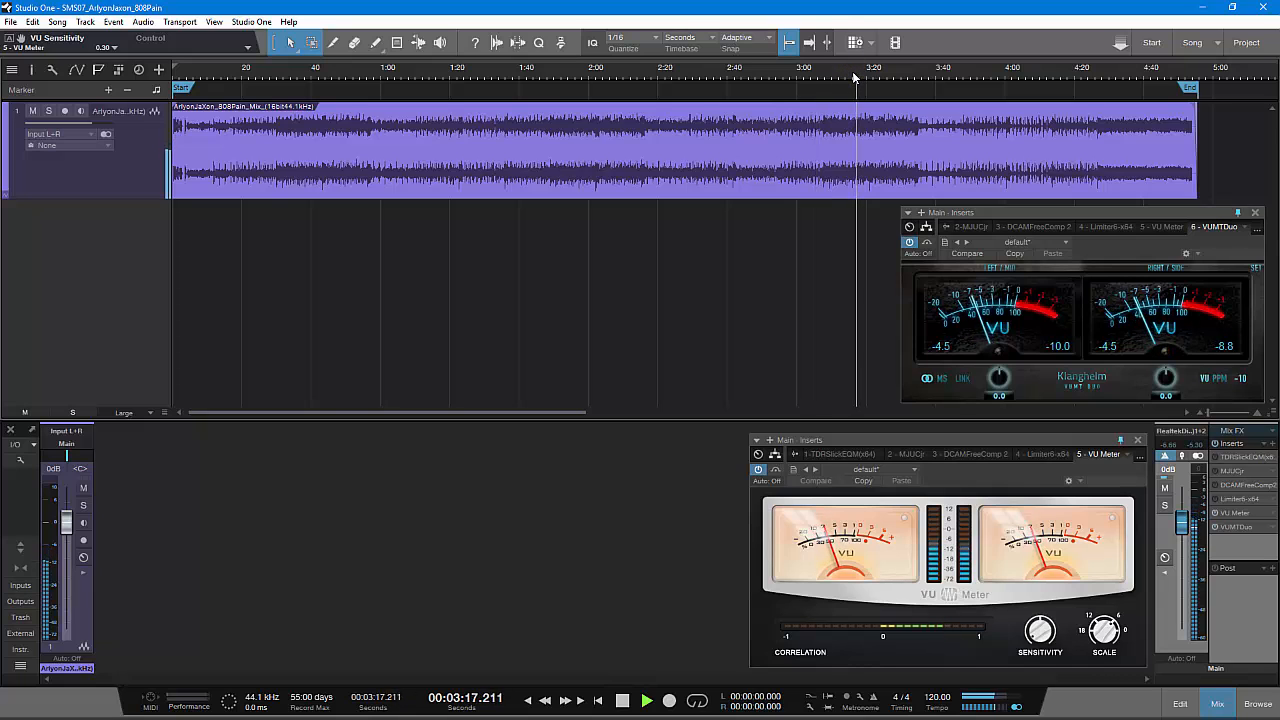
pyautogui.click(937, 73)
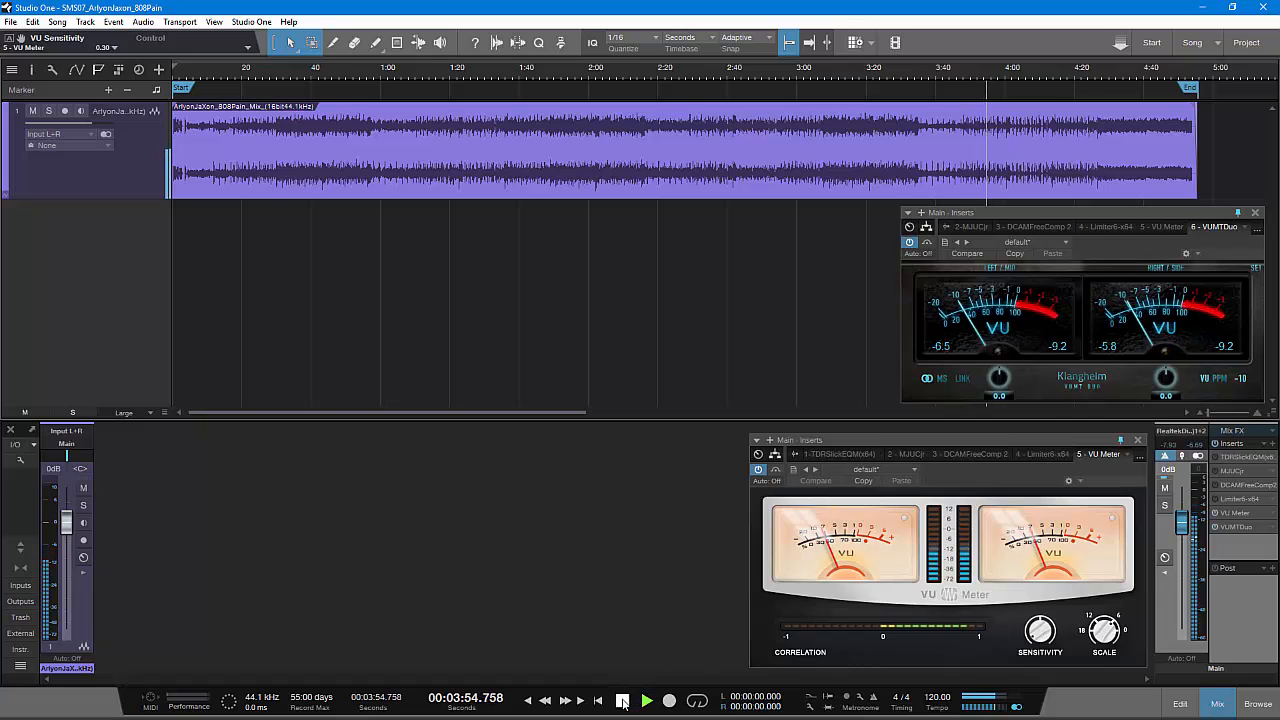
pyautogui.click(1070, 72)
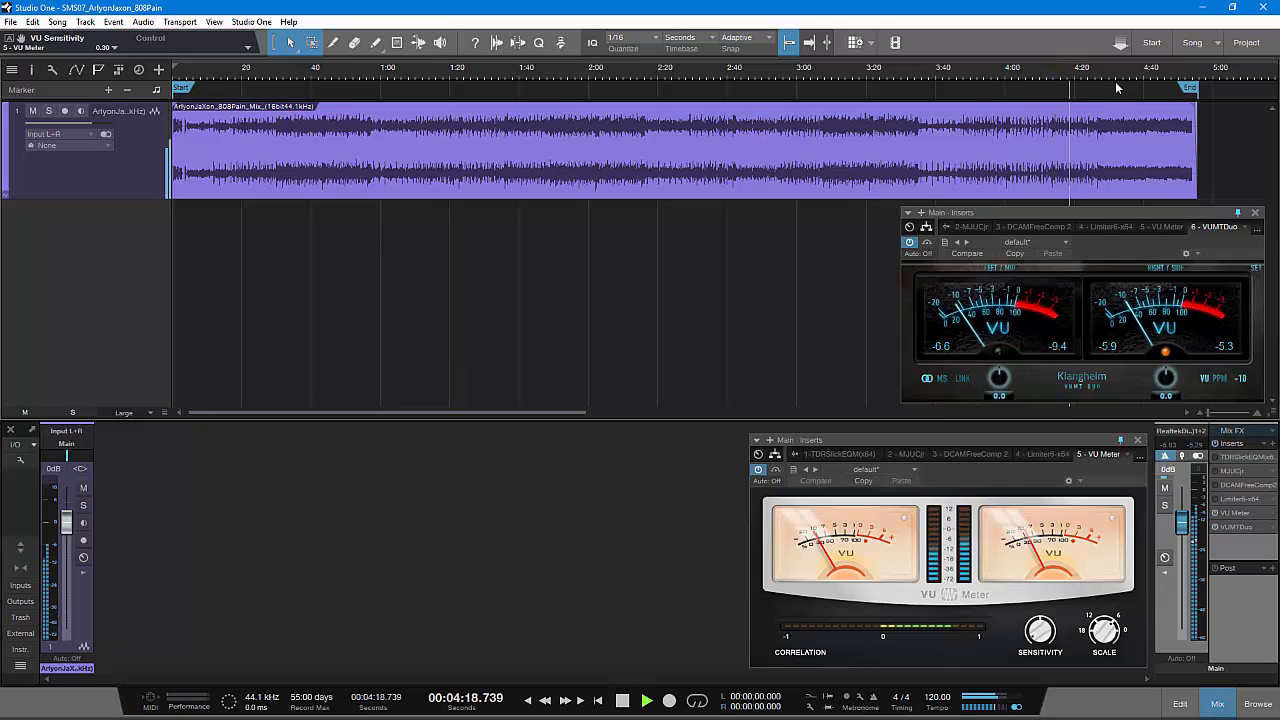
pyautogui.click(1114, 80)
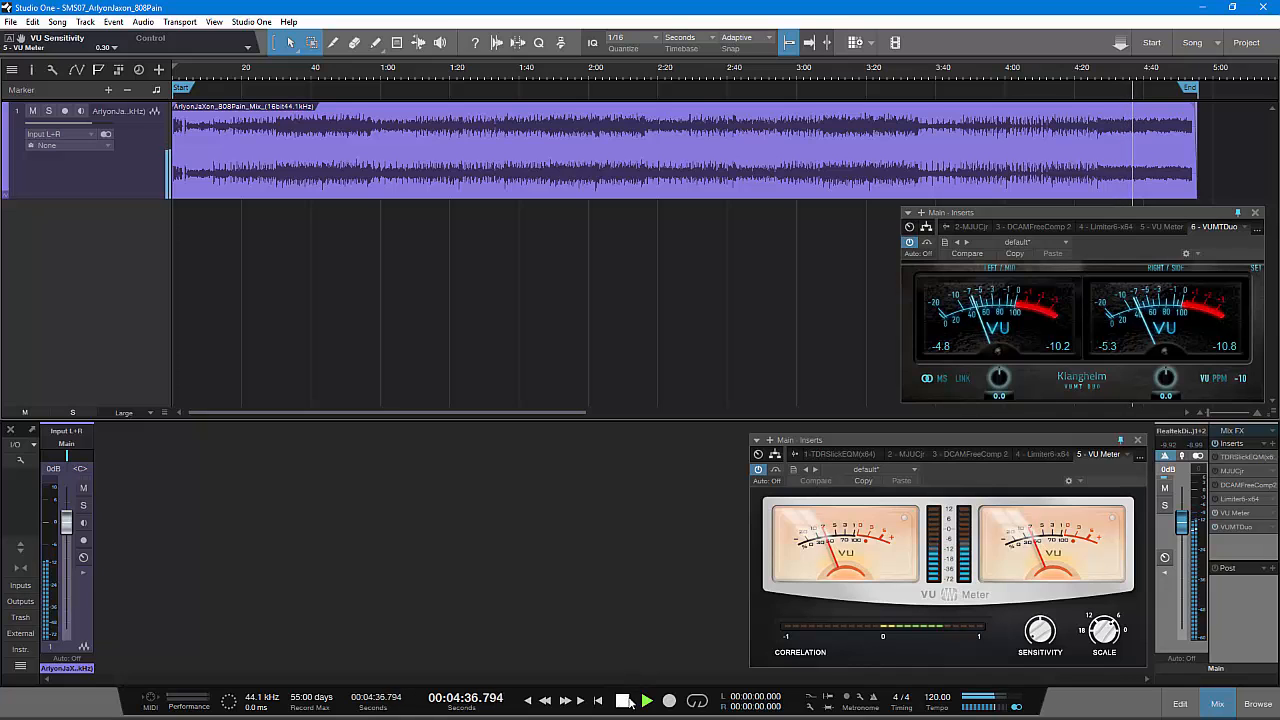
pyautogui.click(622, 700)
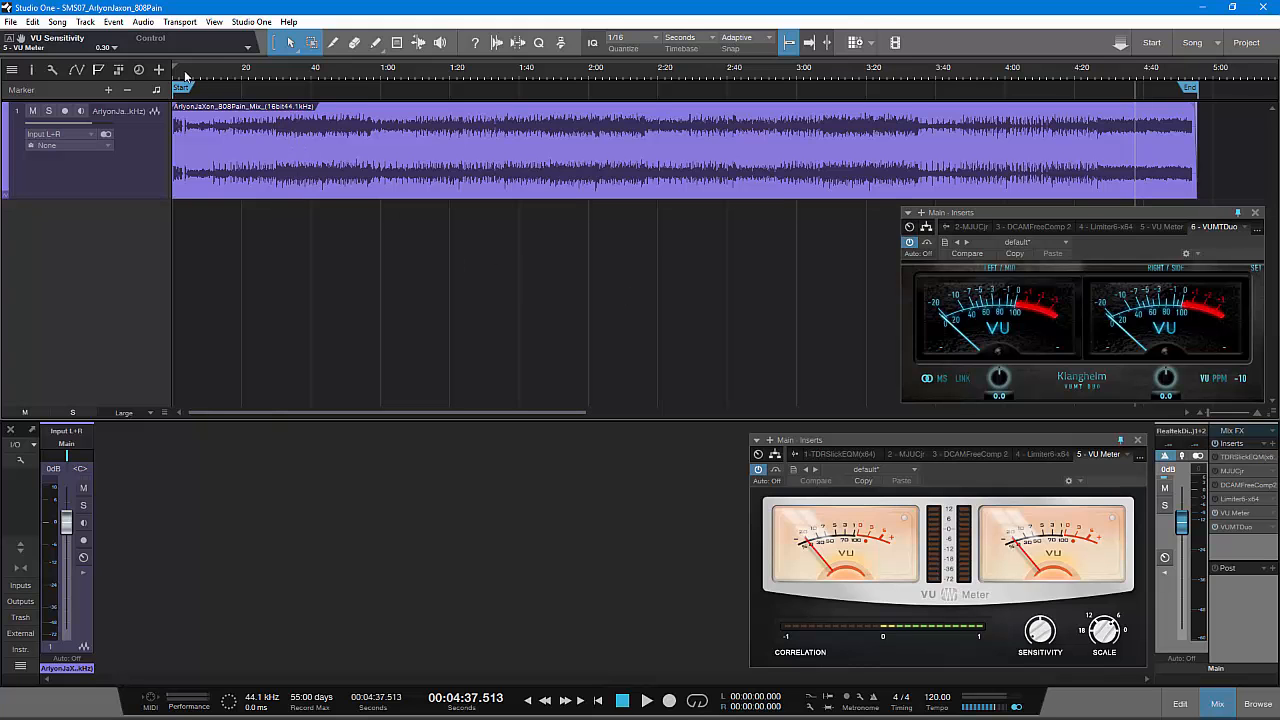
# - Examine the waveform at the very start and the fade-out at the very end of the mix clip, and return to the full song
pyautogui.moveTo(186, 76); pyautogui.dragTo(367, 112)
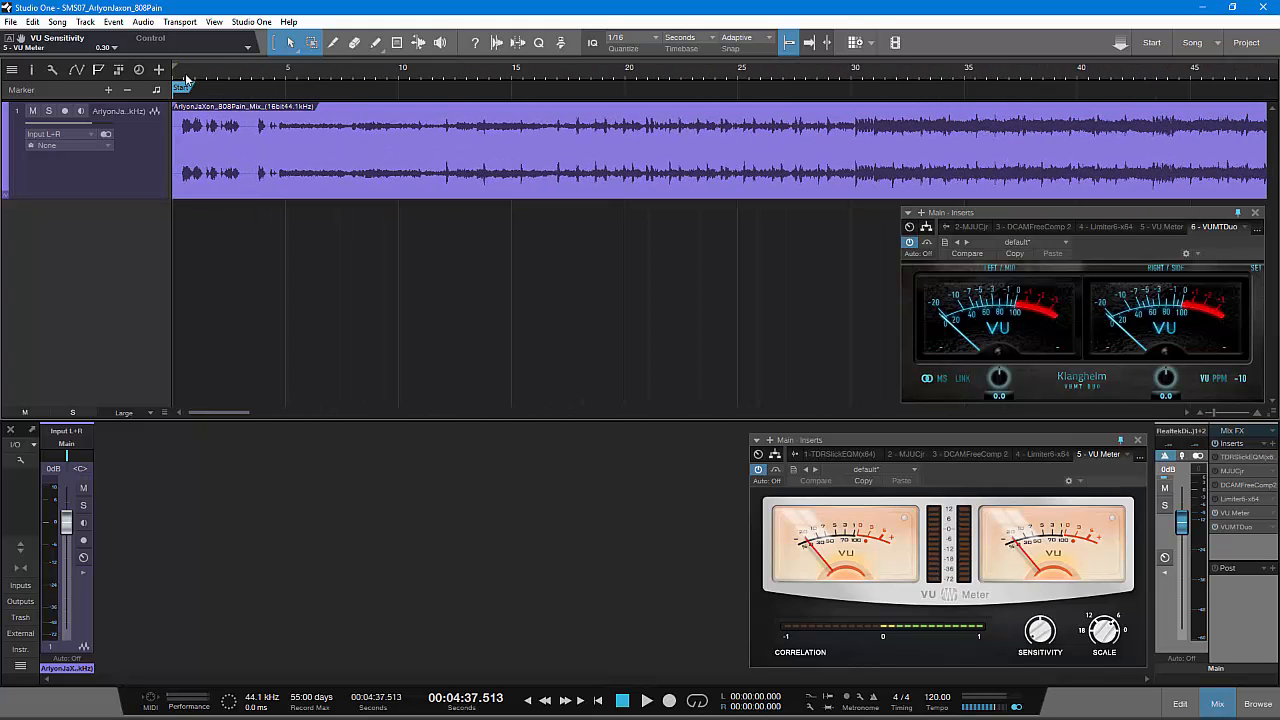
pyautogui.moveTo(186, 76); pyautogui.dragTo(413, 112)
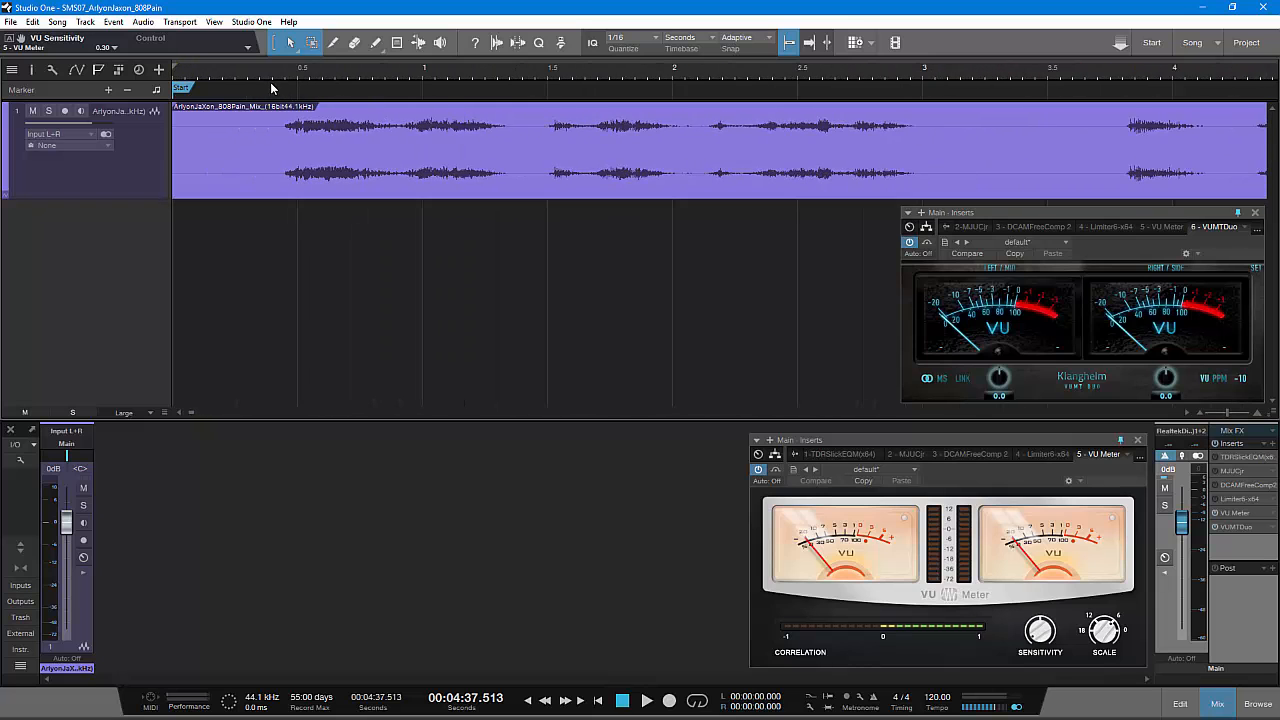
pyautogui.moveTo(268, 76); pyautogui.dragTo(454, 97)
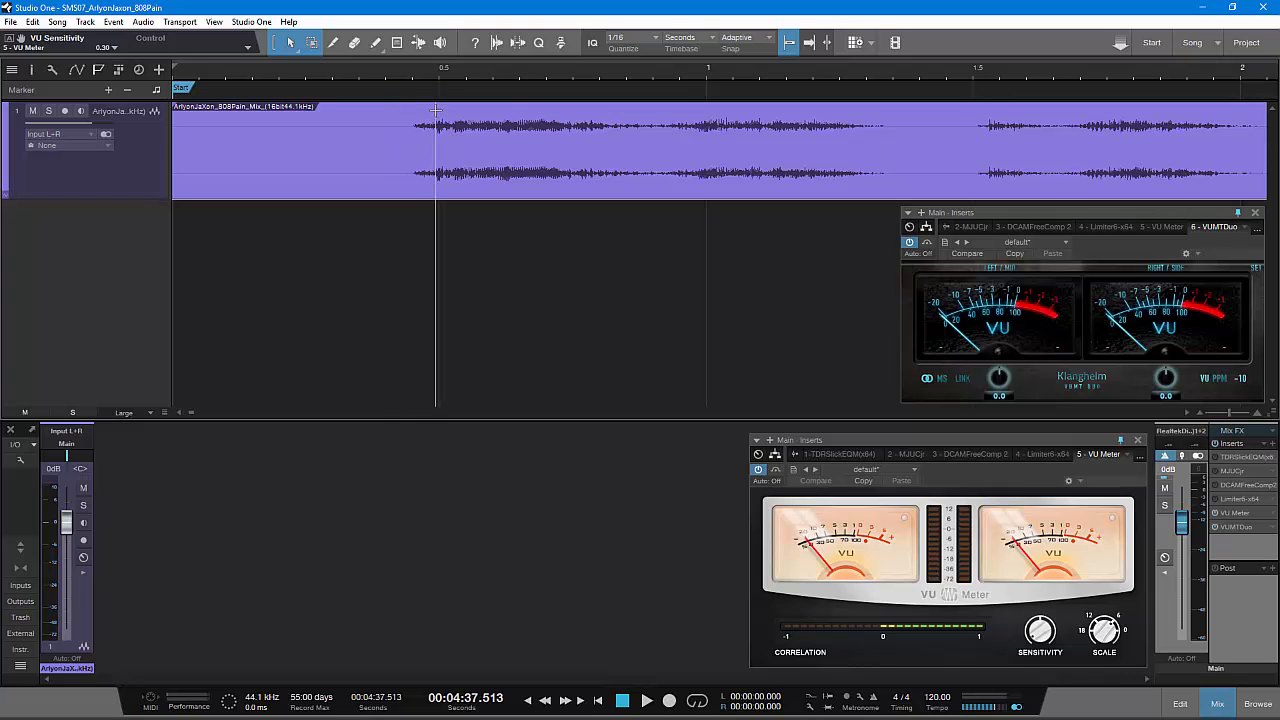
pyautogui.moveTo(438, 78); pyautogui.dragTo(443, 6)
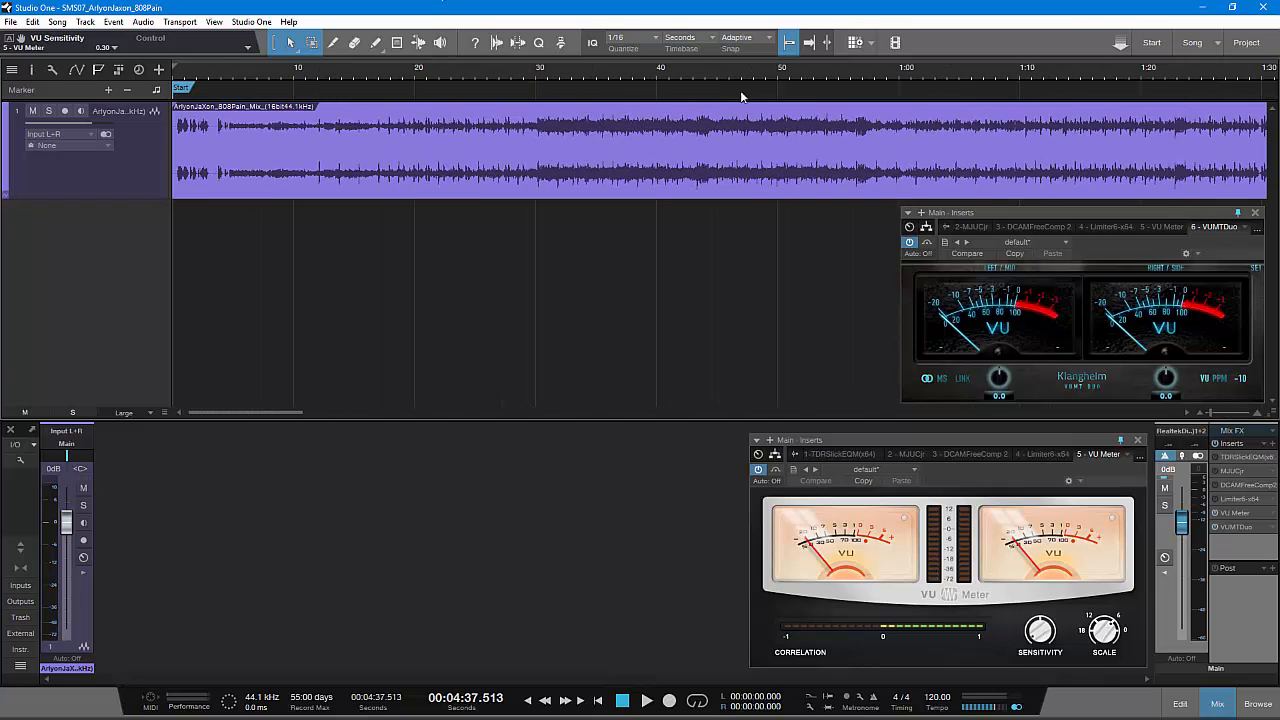
pyautogui.moveTo(747, 77); pyautogui.dragTo(687, 42)
pyautogui.moveTo(588, 75); pyautogui.dragTo(608, 149)
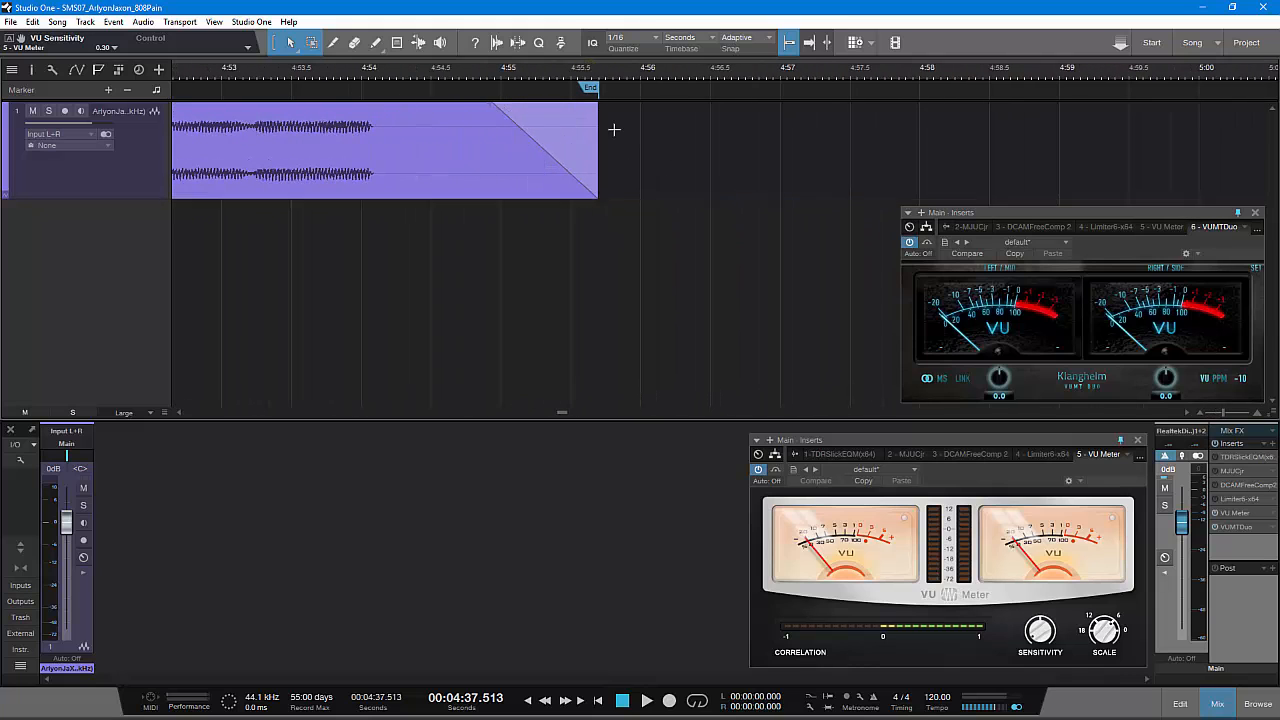
pyautogui.moveTo(425, 73); pyautogui.dragTo(585, 77)
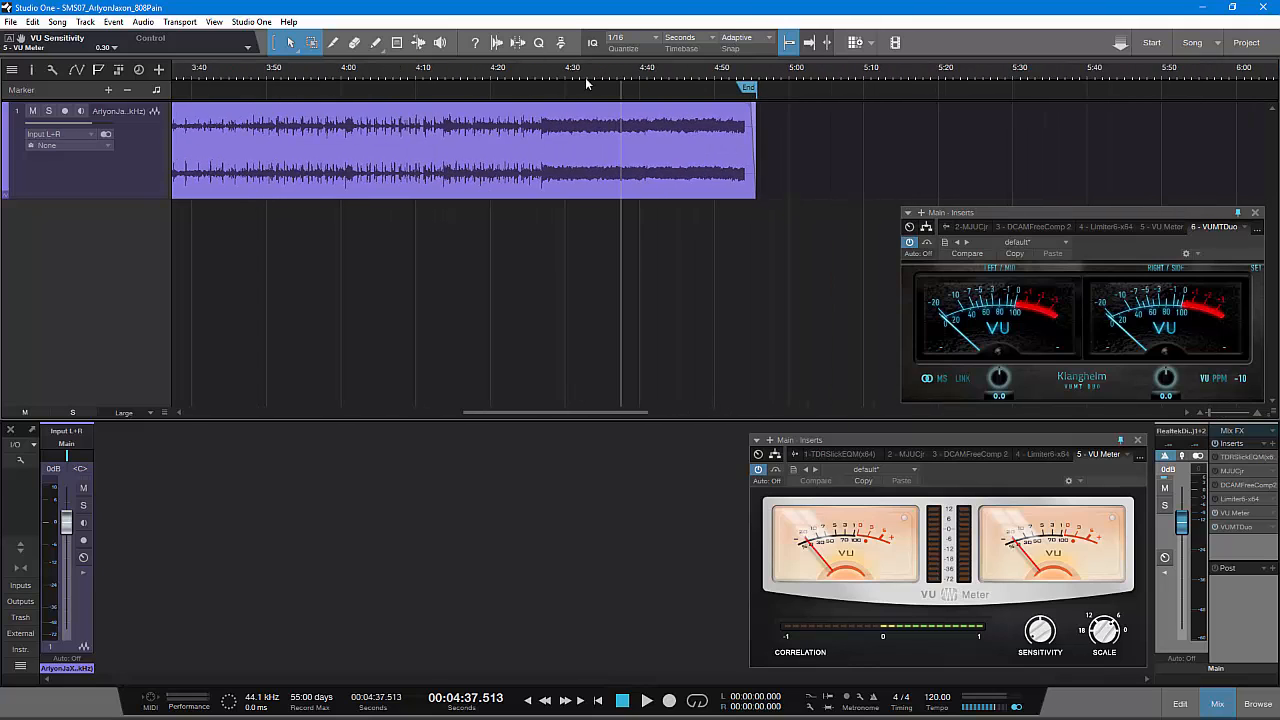
pyautogui.moveTo(425, 80)
pyautogui.mouseDown()
pyautogui.moveTo(327, 57)
pyautogui.moveTo(248, 96)
pyautogui.moveTo(221, 132)
pyautogui.mouseUp()
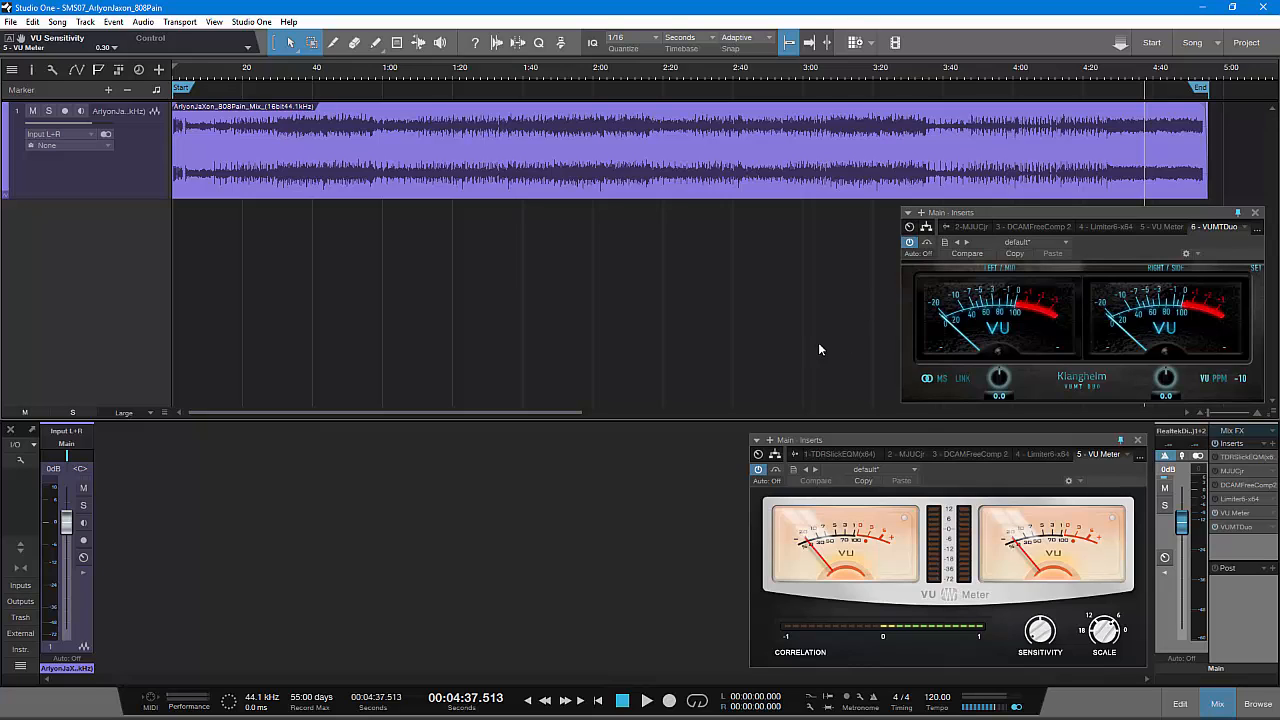
# - Open the Limiter6-x64 insert on the main output and switch on its Protection module
pyautogui.click(1240, 499)
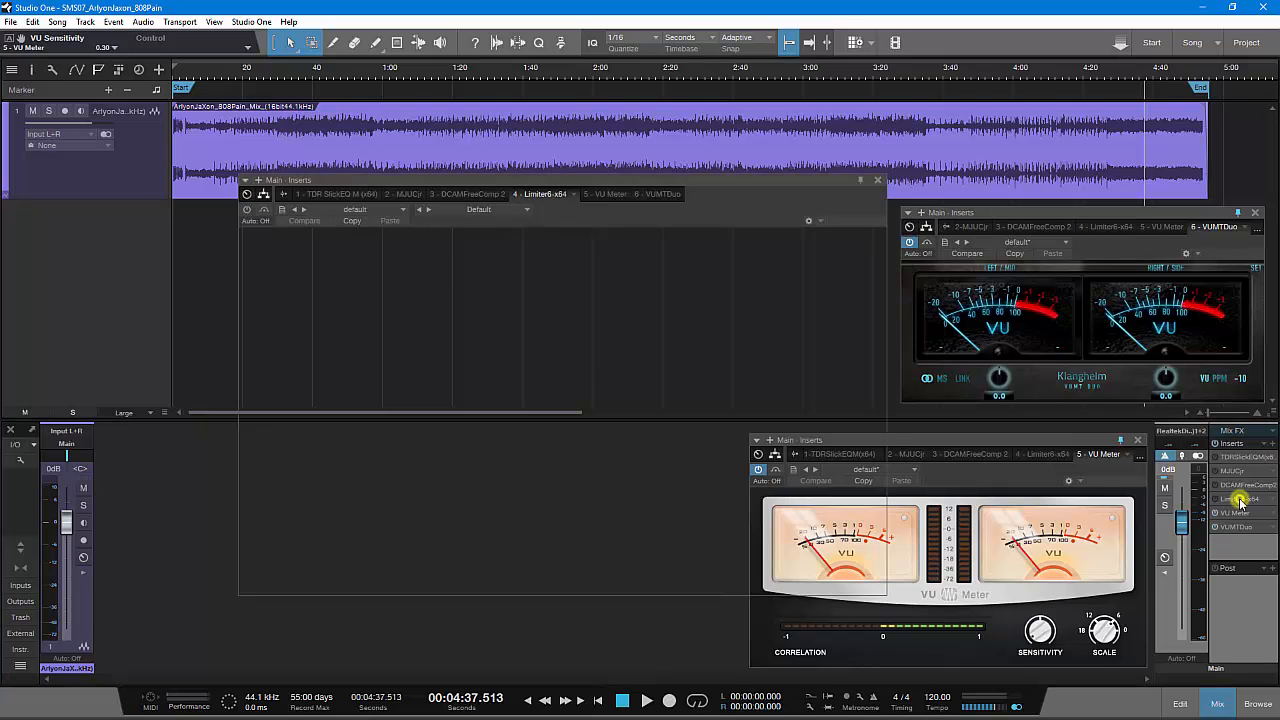
pyautogui.moveTo(712, 196); pyautogui.dragTo(695, 232)
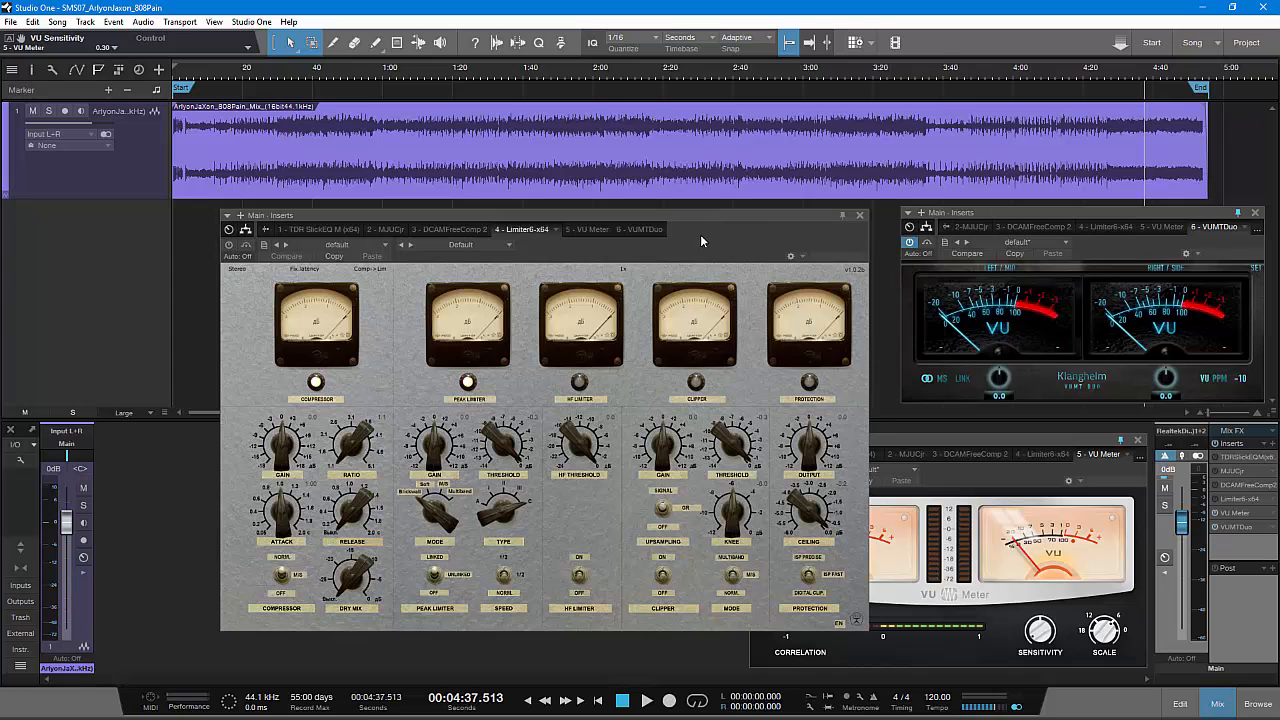
pyautogui.moveTo(700, 234); pyautogui.dragTo(694, 233)
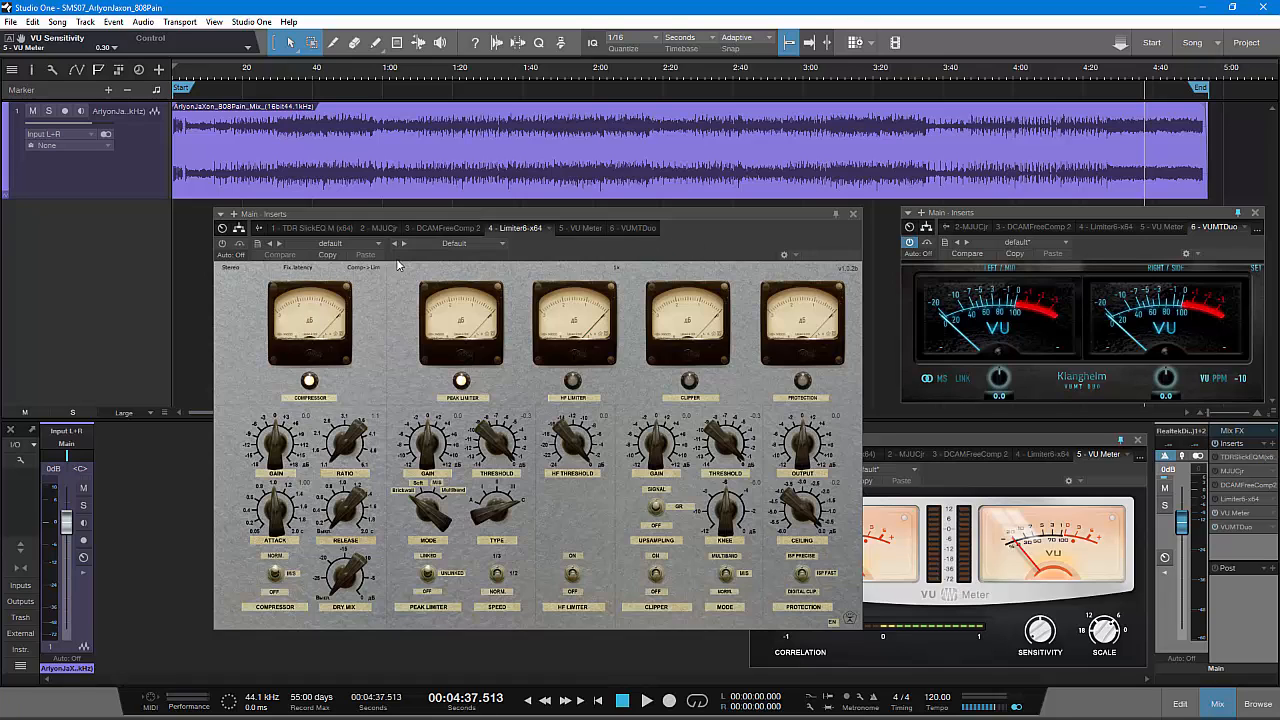
pyautogui.click(801, 587)
pyautogui.moveTo(678, 233); pyautogui.dragTo(700, 239)
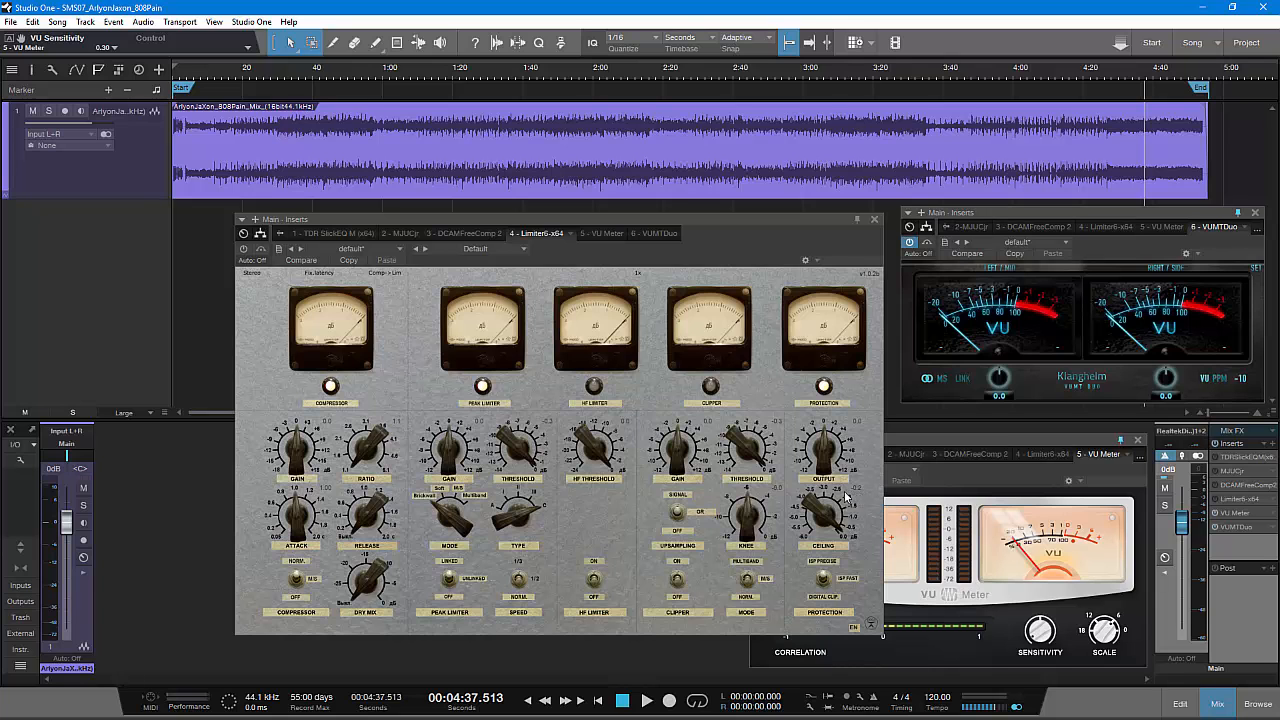
# - Activate the Limiter6 insert, play from about 3:08, and set its compressor to about 5.5 dB gain, 1.20 attack and 1.5:1 ratio
pyautogui.moveTo(595, 259)
pyautogui.mouseDown()
pyautogui.moveTo(601, 245)
pyautogui.moveTo(605, 272)
pyautogui.mouseUp()
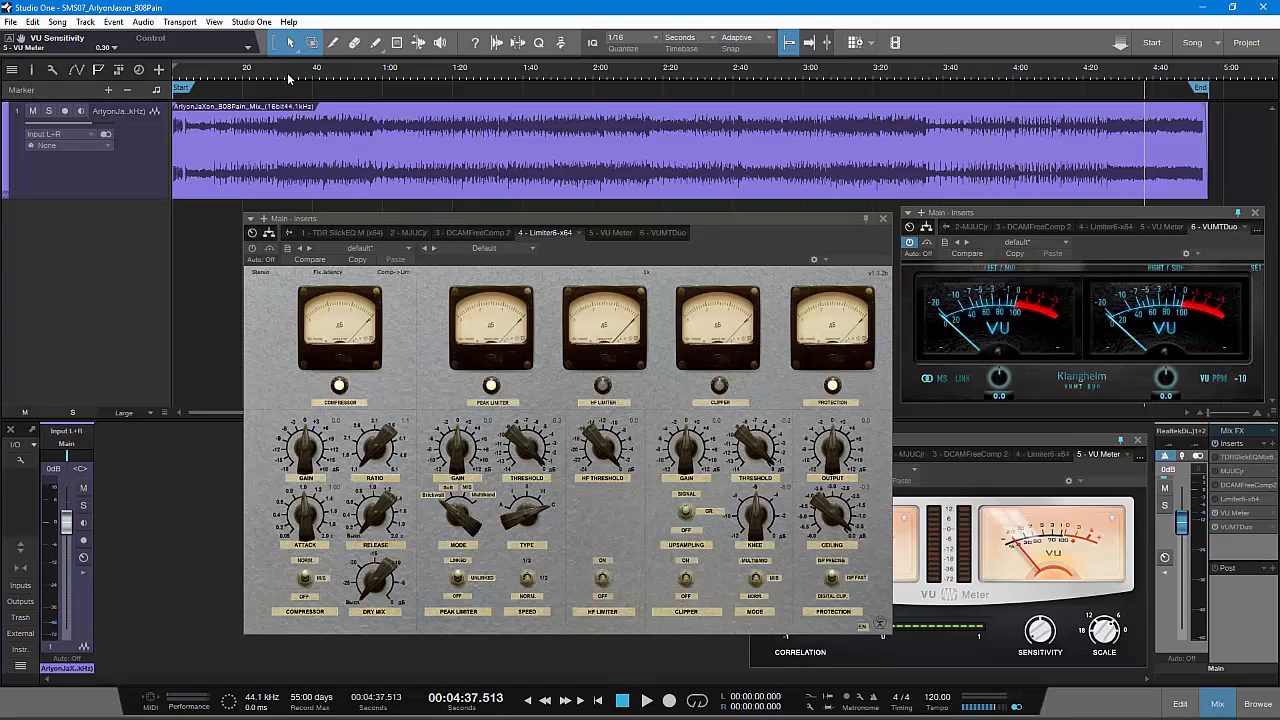
pyautogui.click(834, 79)
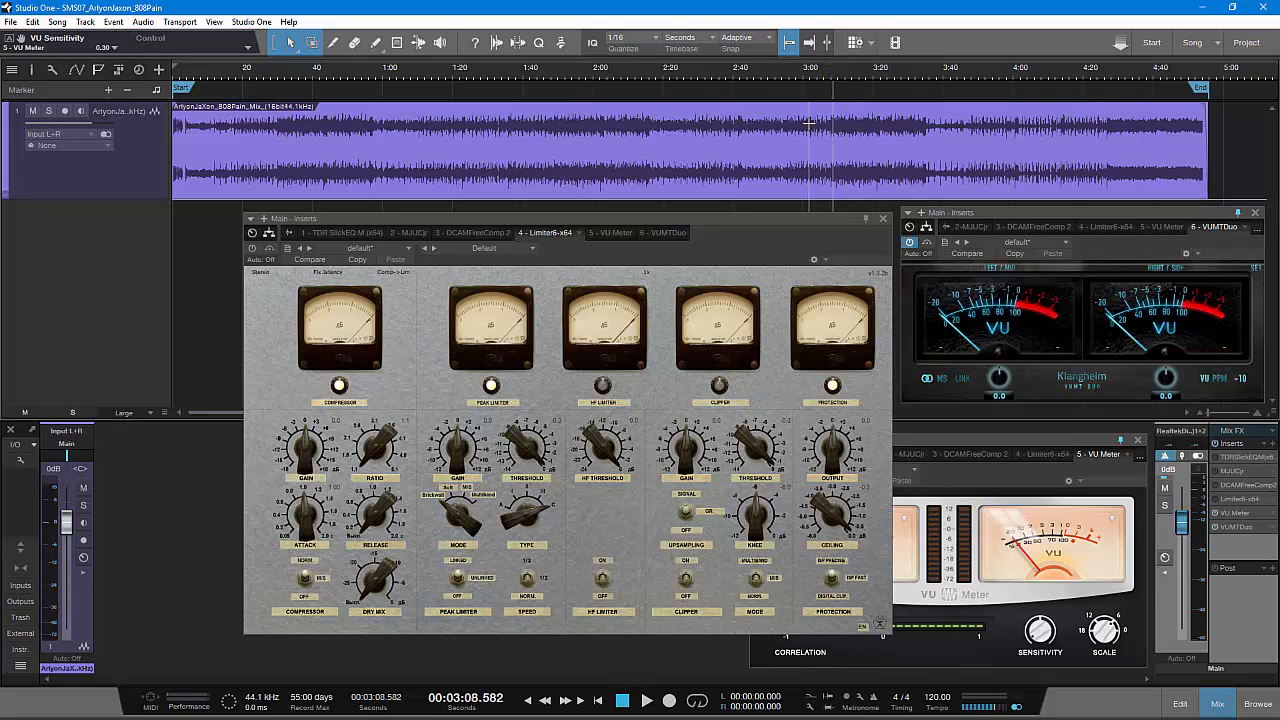
pyautogui.press('space')
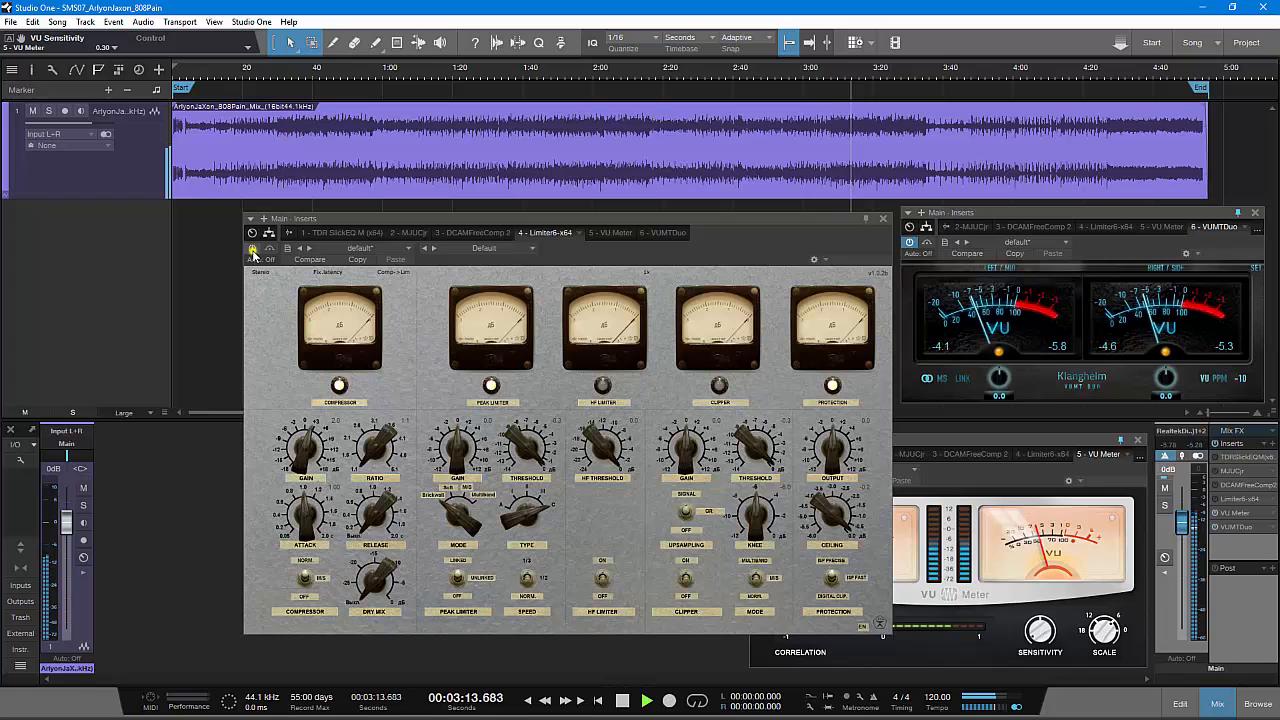
pyautogui.scroll(4, 306, 454)
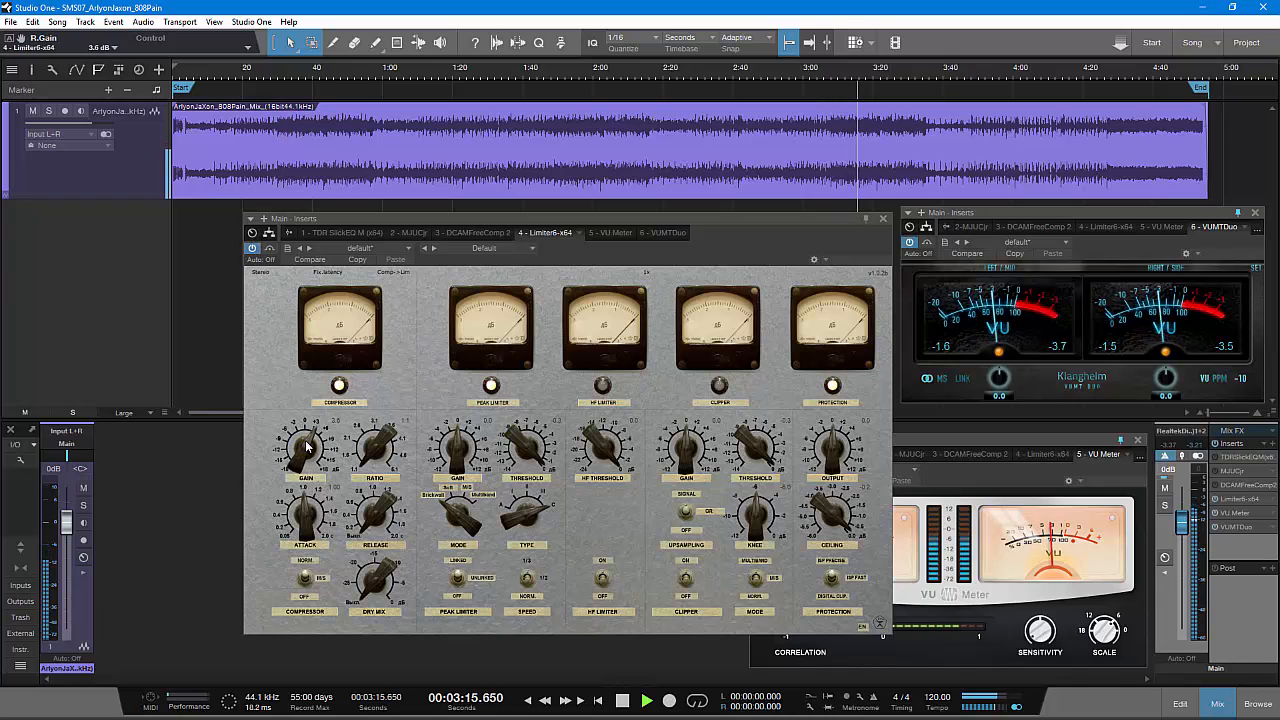
pyautogui.scroll(3, 306, 455)
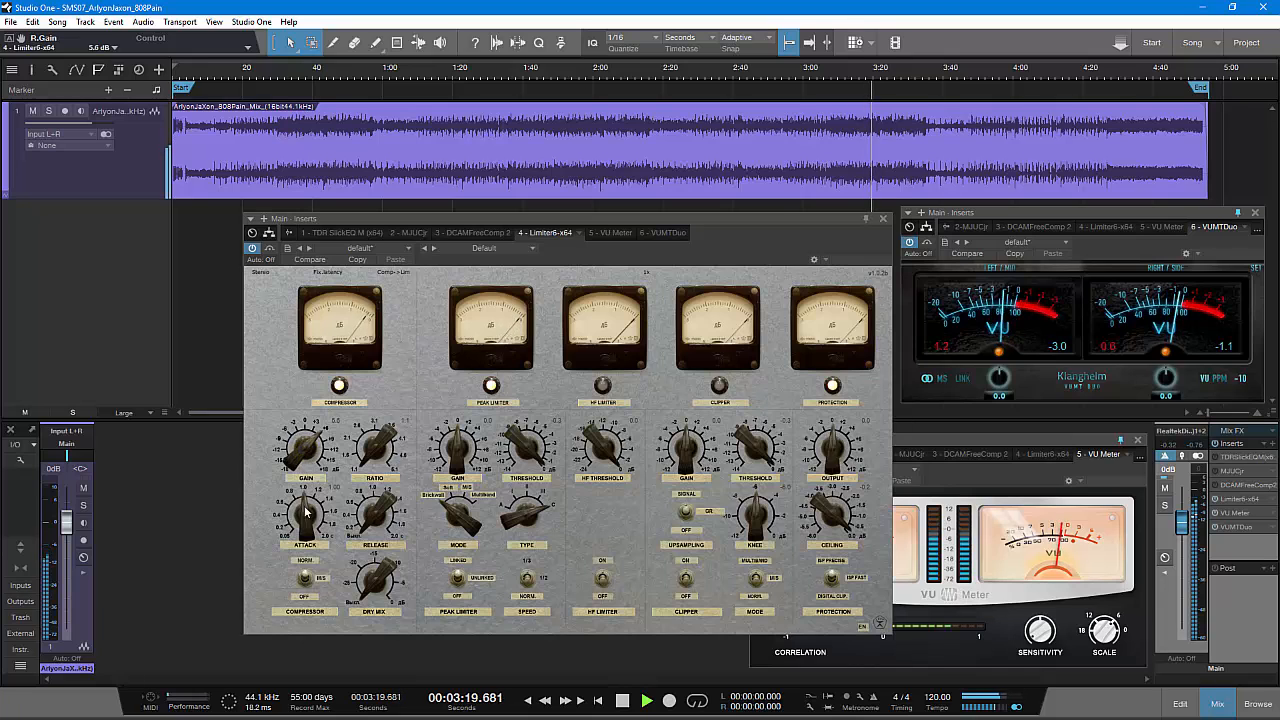
pyautogui.moveTo(305, 514); pyautogui.dragTo(306, 510)
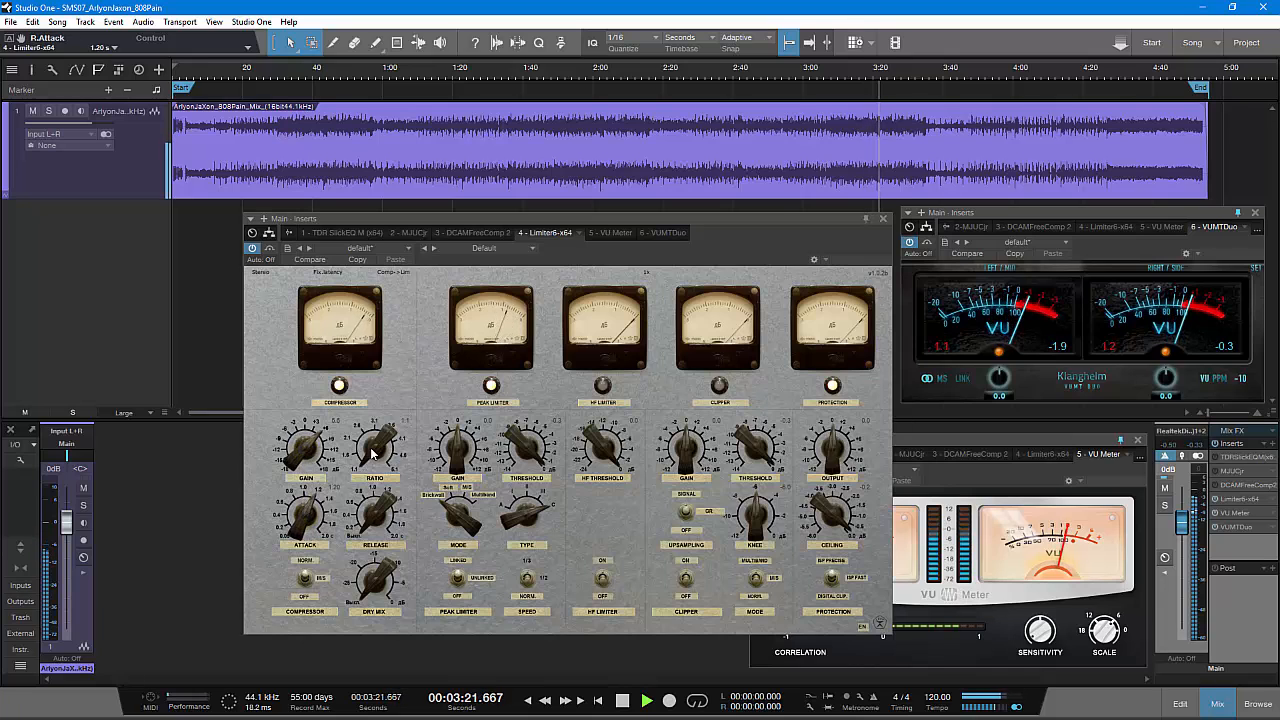
pyautogui.moveTo(371, 451); pyautogui.dragTo(374, 441)
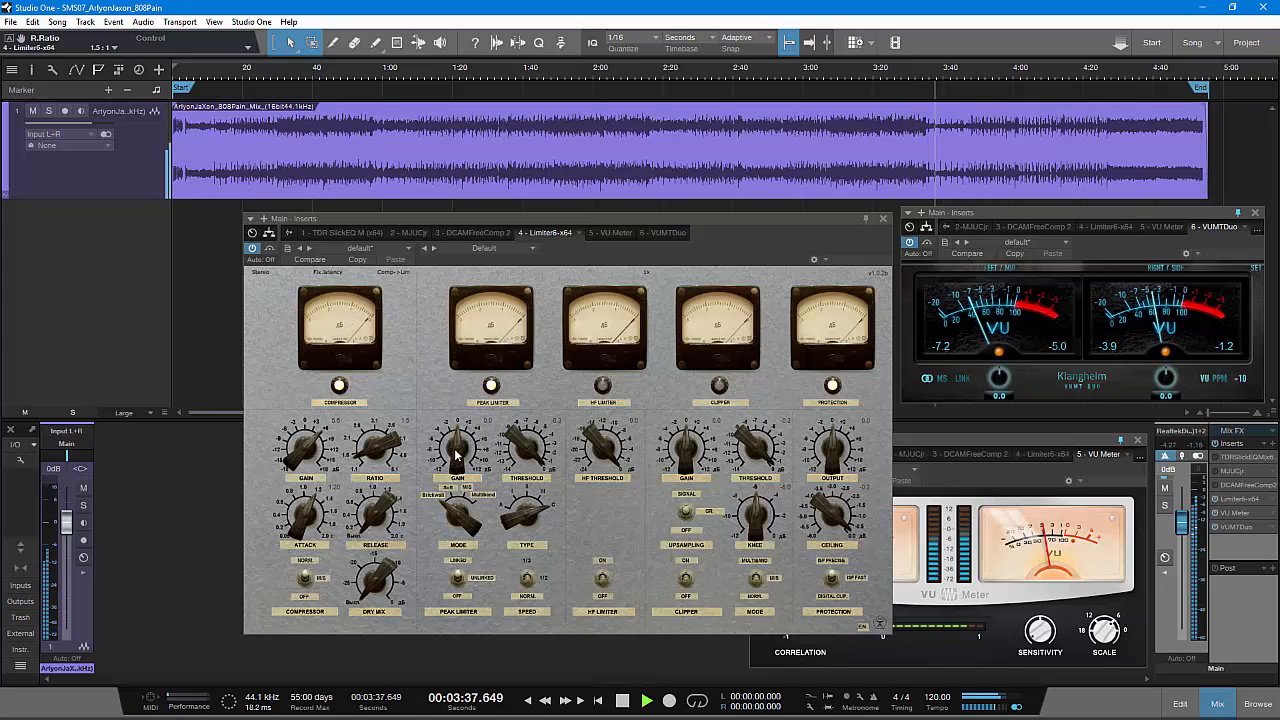
# - Raise the peak limiter gain to 3.1 dB while auditioning sections from about 1:40 and 2:25, and stop playback
pyautogui.moveTo(457, 453); pyautogui.dragTo(455, 438)
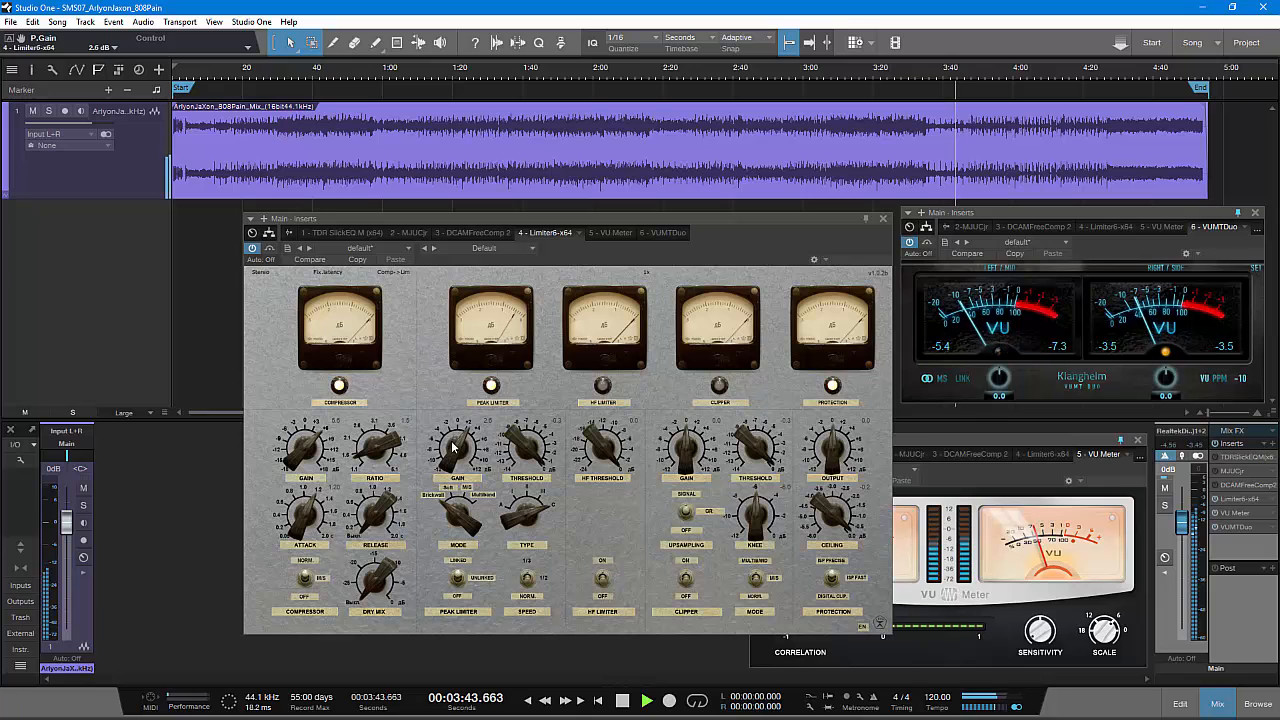
pyautogui.moveTo(449, 453); pyautogui.dragTo(449, 451)
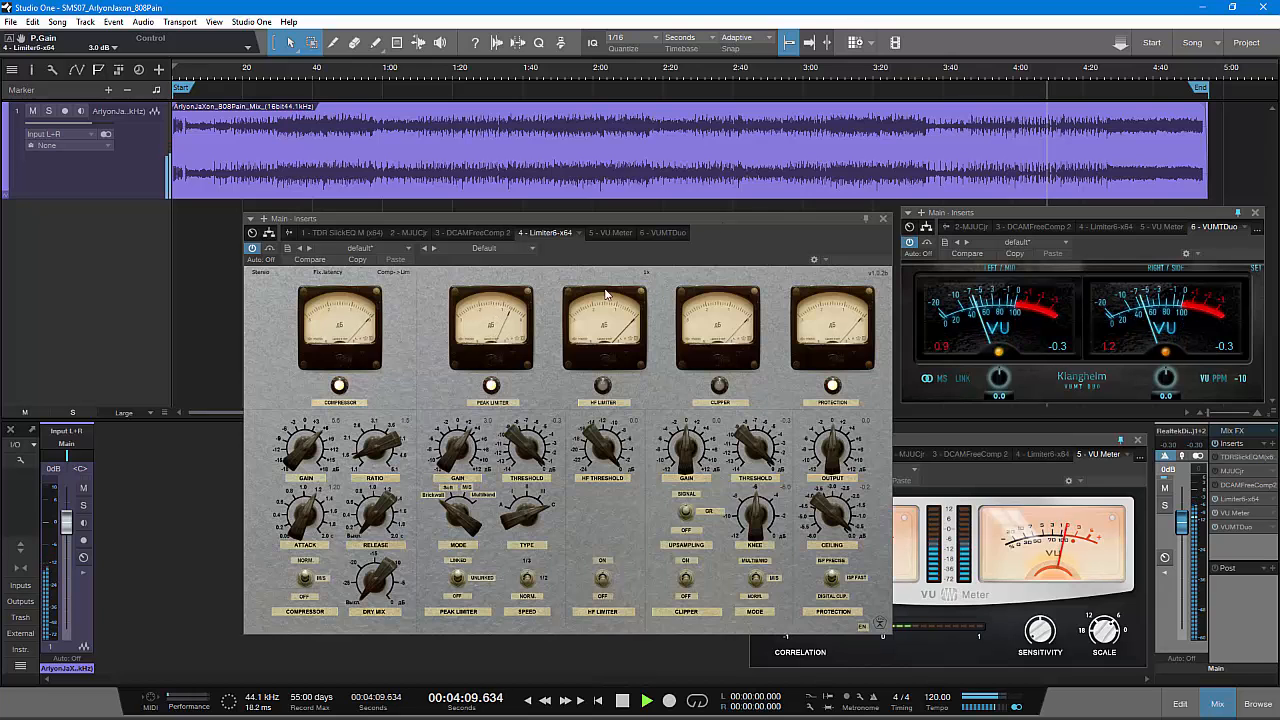
pyautogui.click(526, 75)
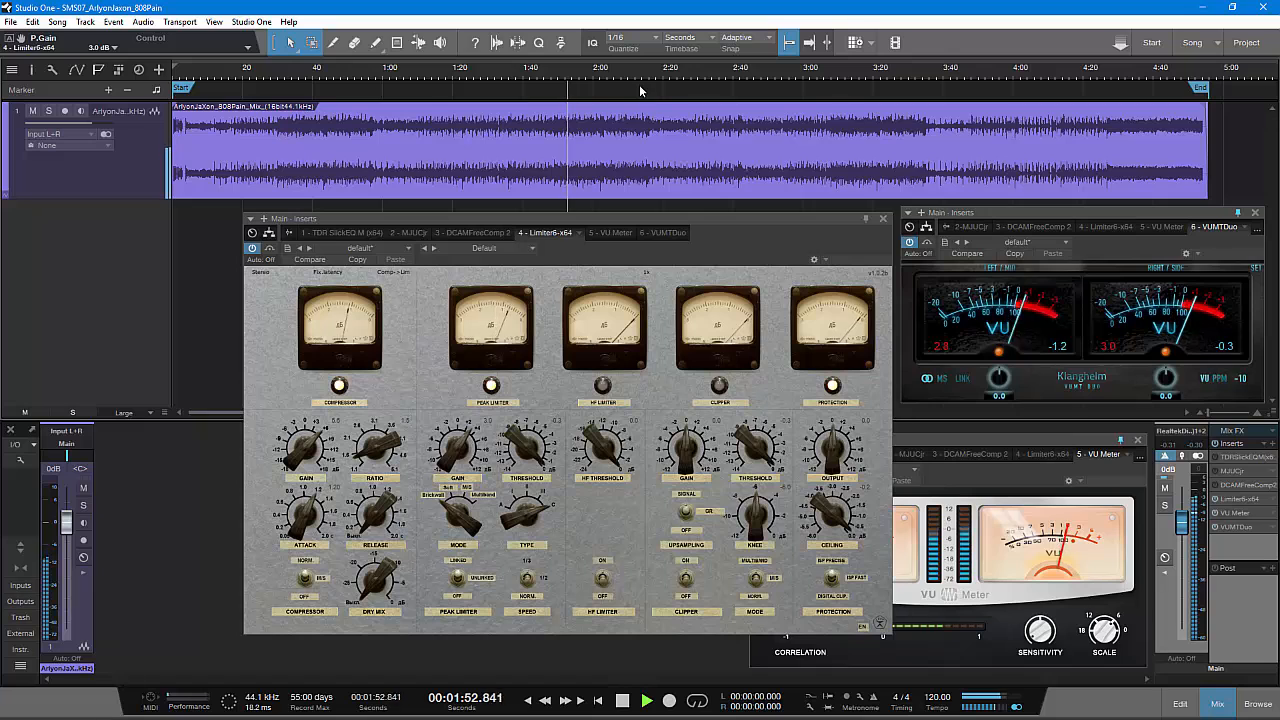
pyautogui.click(684, 76)
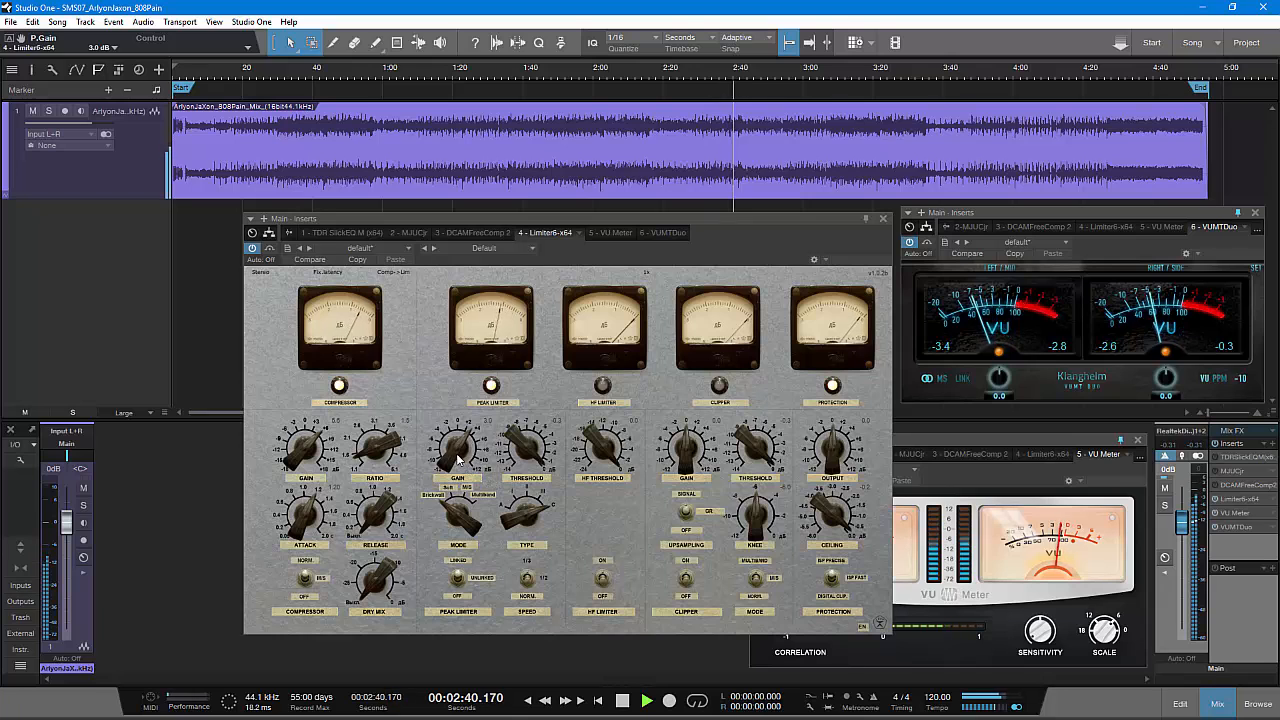
pyautogui.moveTo(458, 458); pyautogui.dragTo(448, 465)
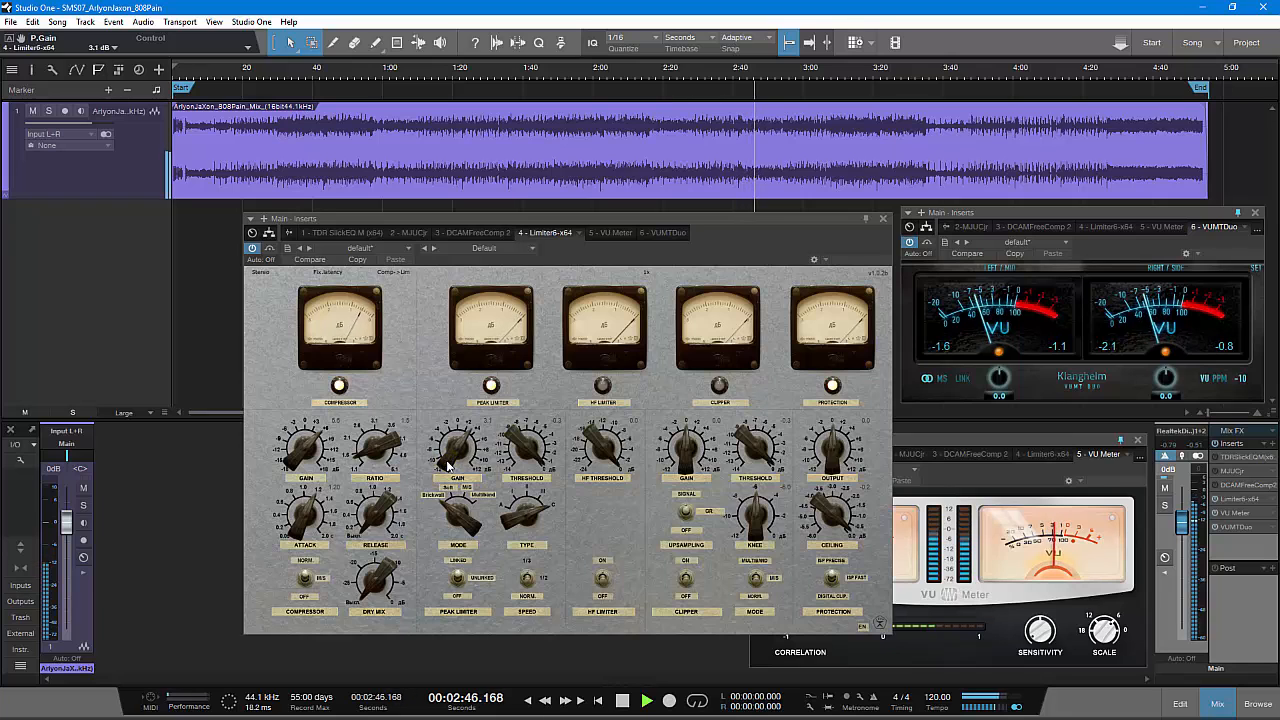
pyautogui.press('space')
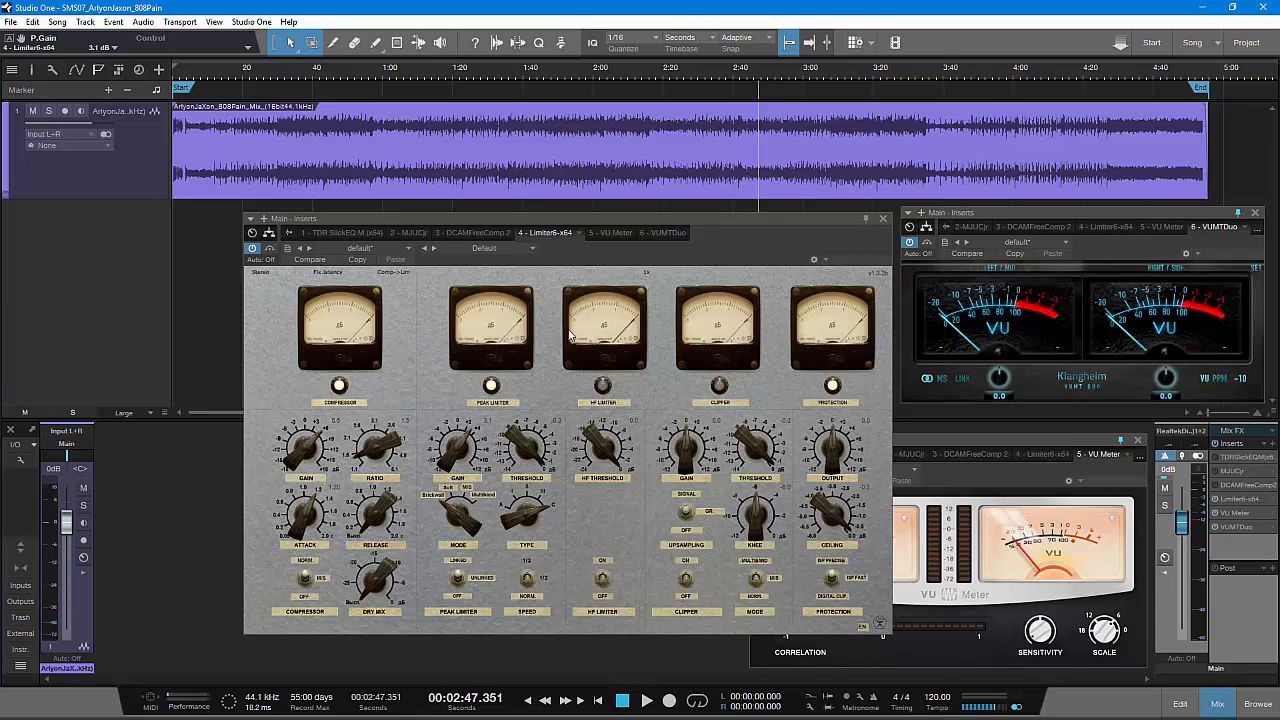
# - Show the TDR SlickEQ M insert on the main output, clear of the VU meters, and activate it
pyautogui.moveTo(714, 244); pyautogui.dragTo(692, 253)
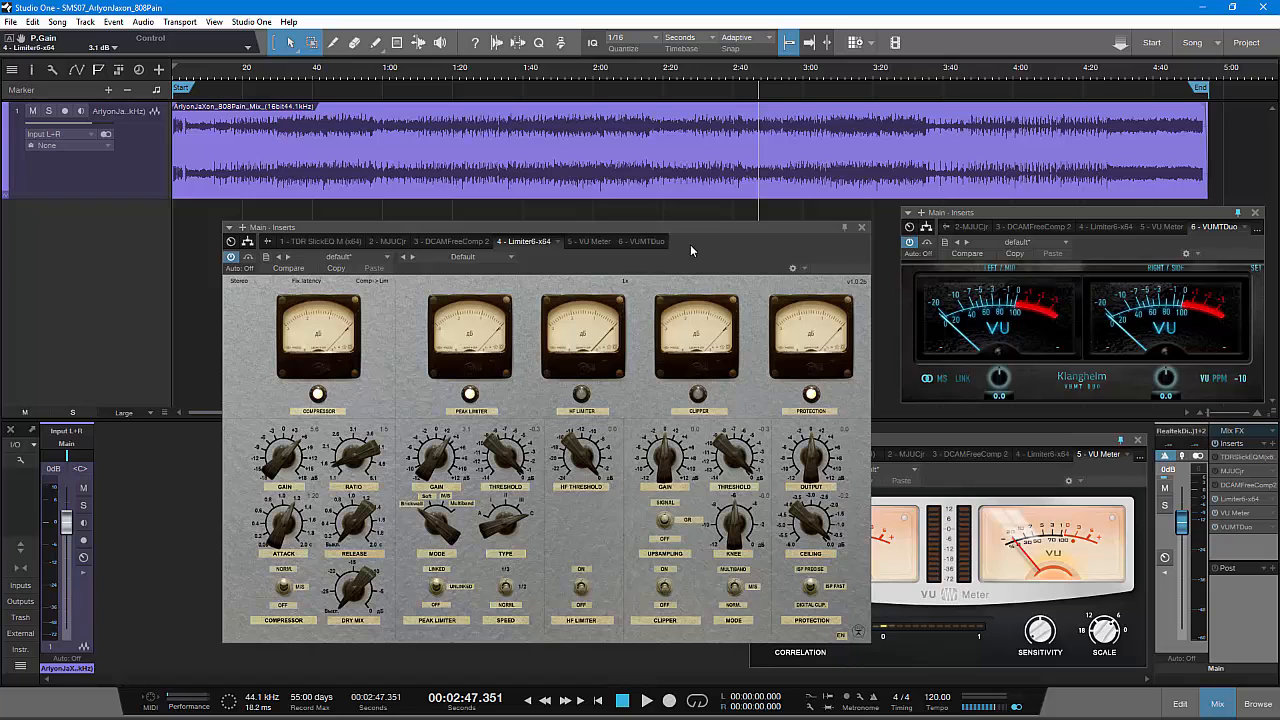
pyautogui.moveTo(683, 236); pyautogui.dragTo(705, 226)
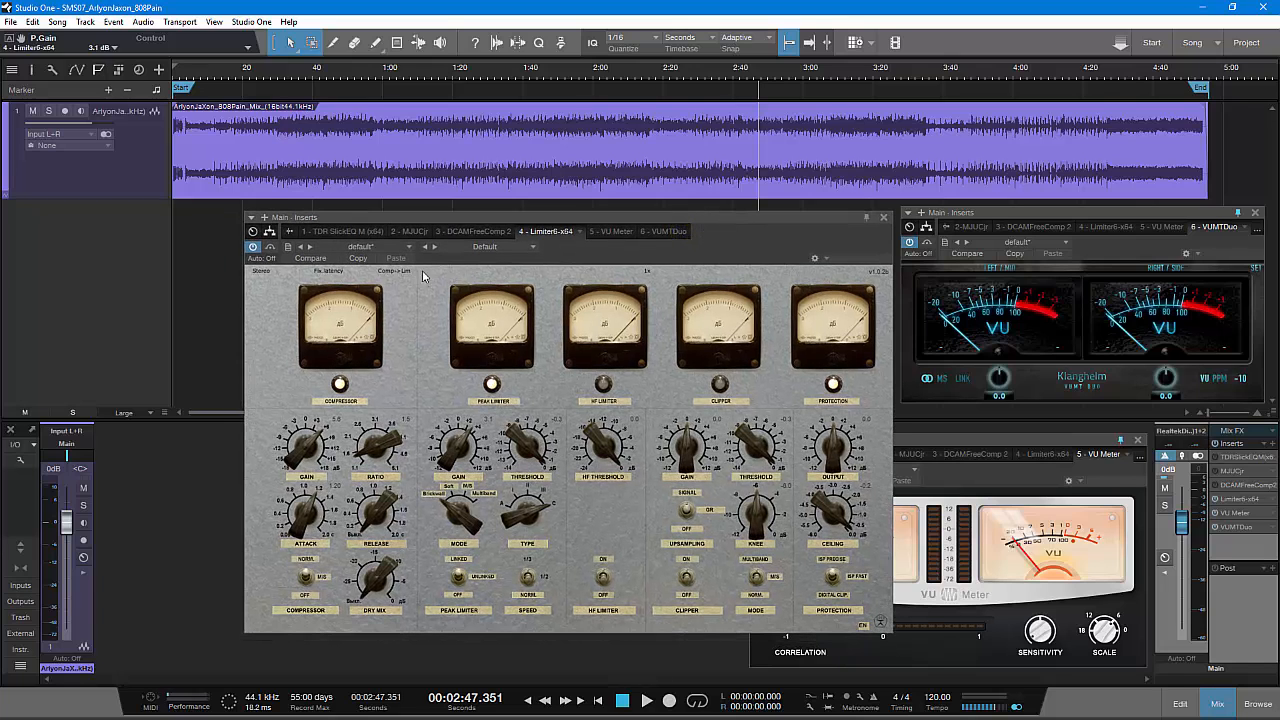
pyautogui.click(355, 234)
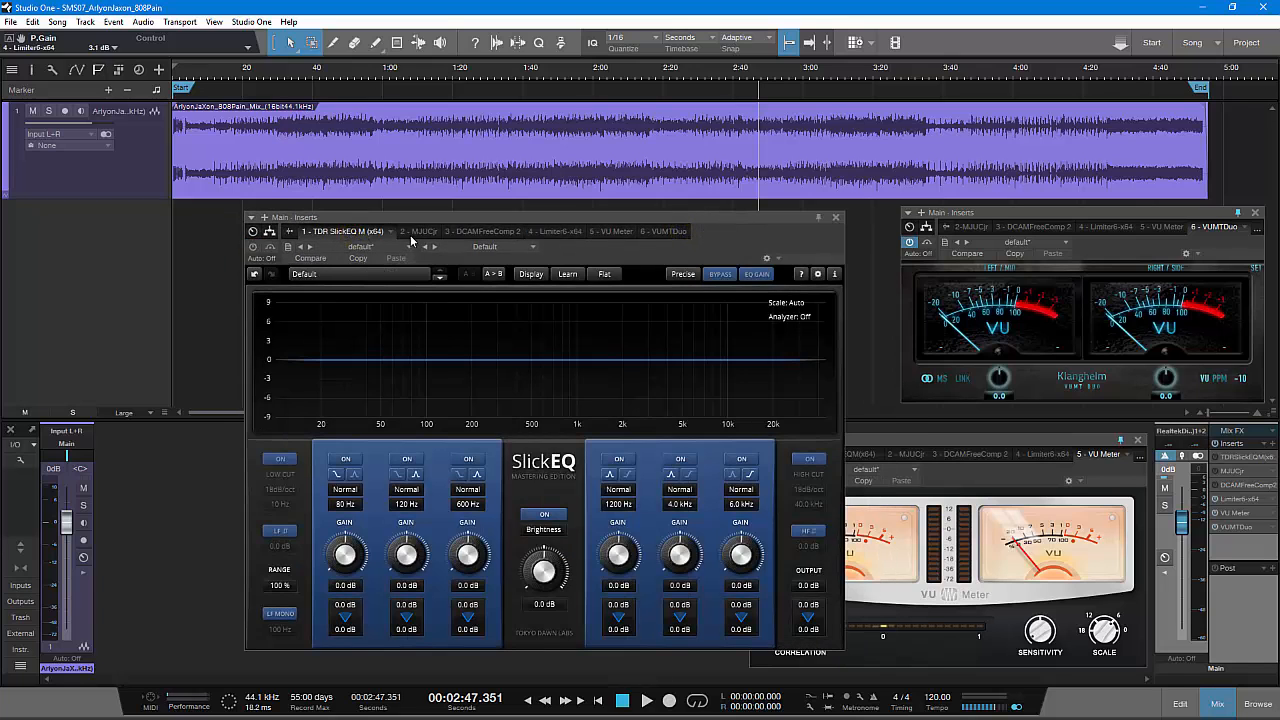
pyautogui.moveTo(423, 221); pyautogui.dragTo(437, 212)
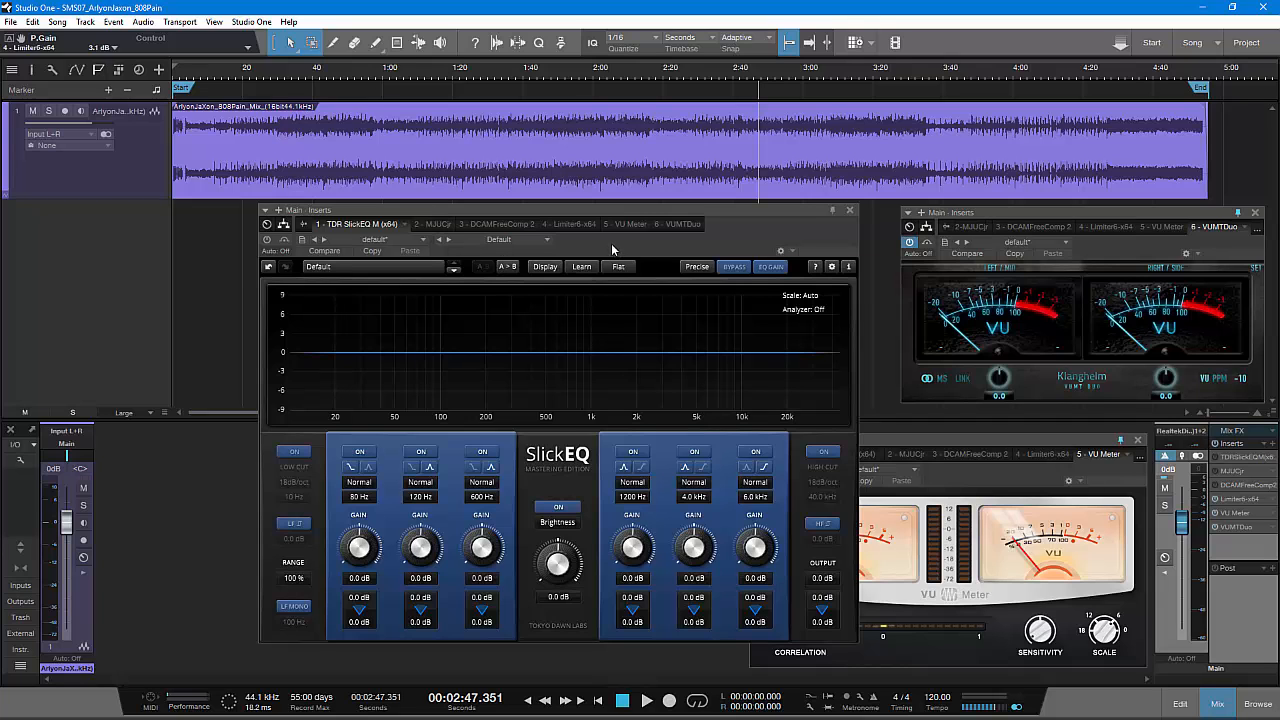
pyautogui.moveTo(611, 243); pyautogui.dragTo(590, 242)
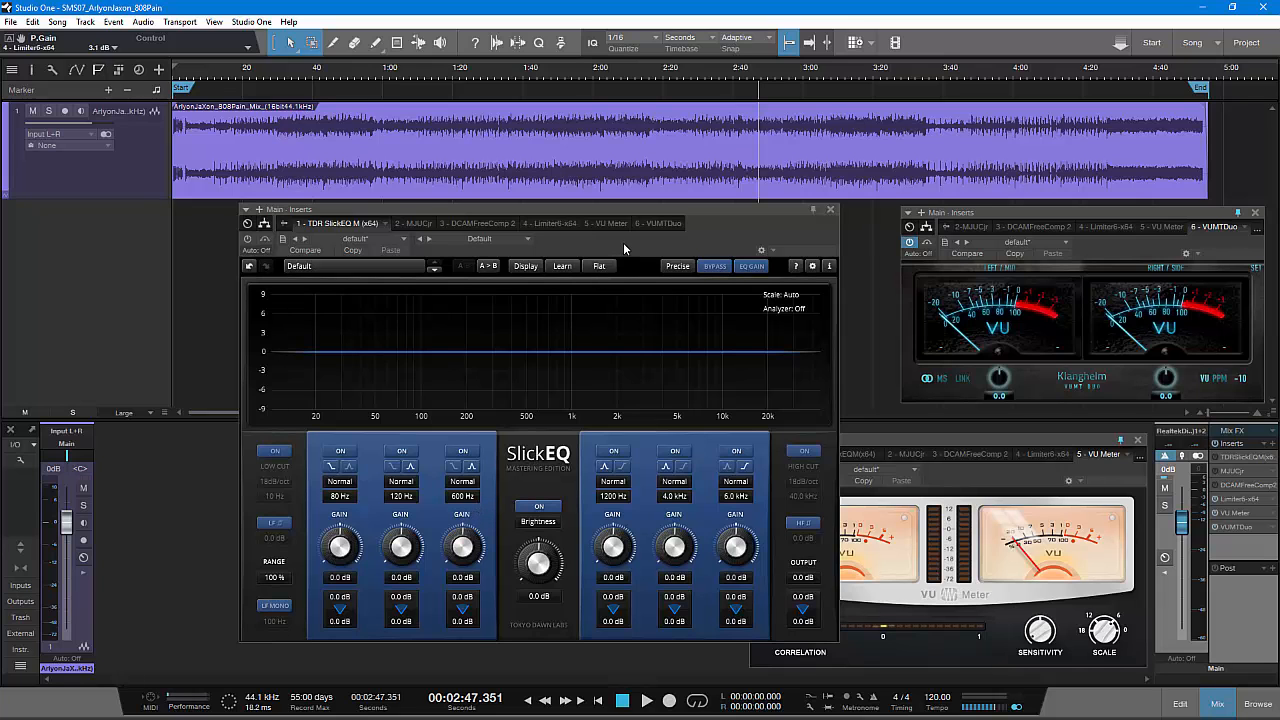
pyautogui.moveTo(623, 242); pyautogui.dragTo(594, 244)
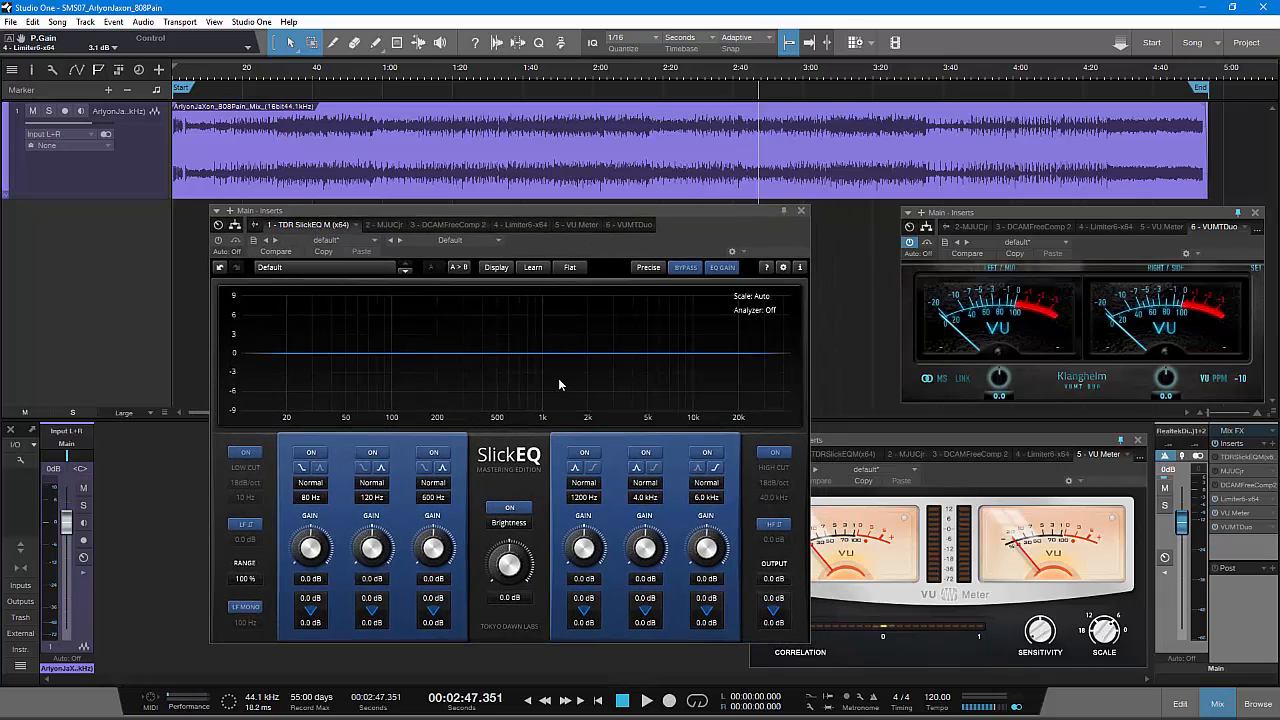
pyautogui.moveTo(689, 216); pyautogui.dragTo(696, 219)
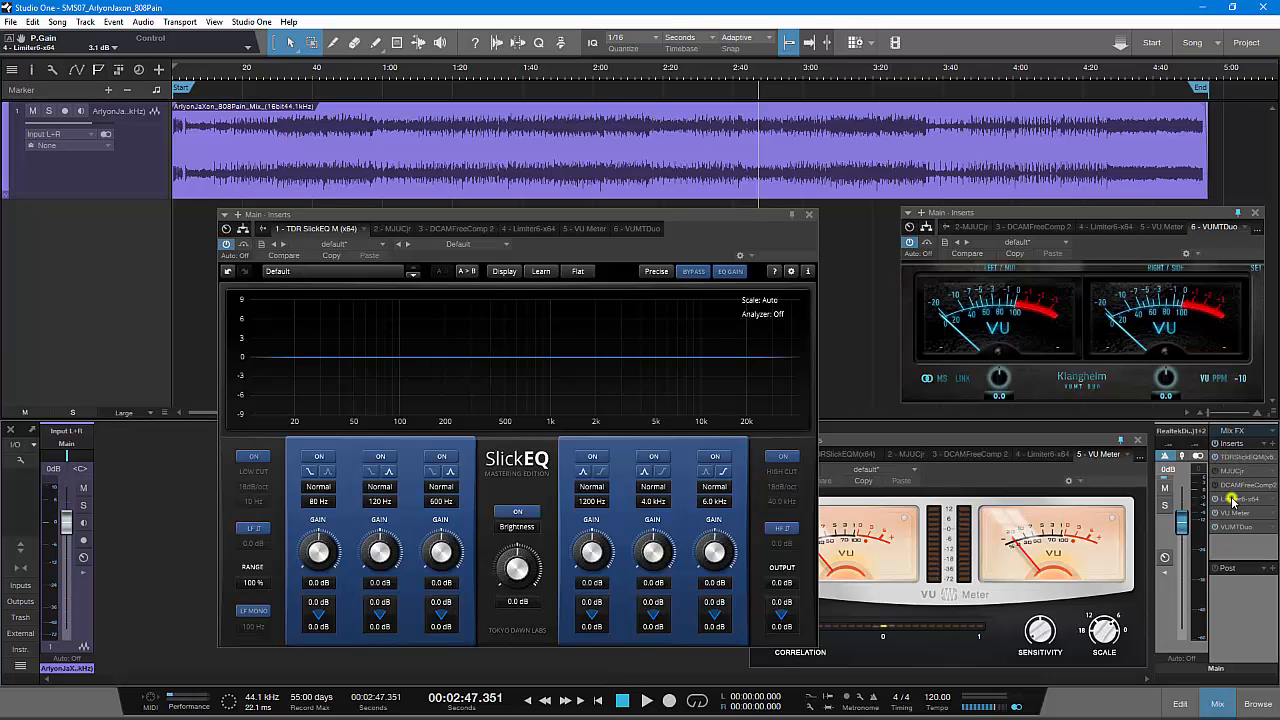
# - Look at the Limiter6-x64 insert again and return to the TDR SlickEQ M equalizer
pyautogui.doubleClick(1234, 500)
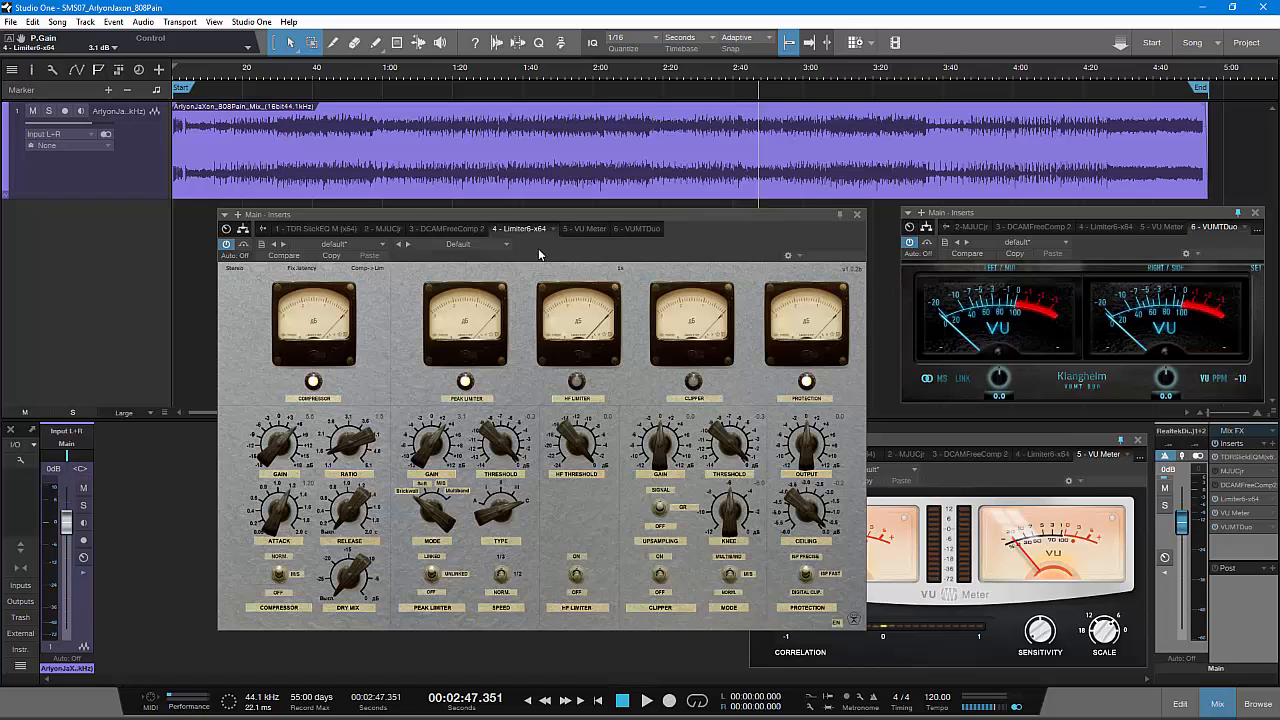
pyautogui.moveTo(538, 254); pyautogui.dragTo(550, 260)
pyautogui.click(358, 233)
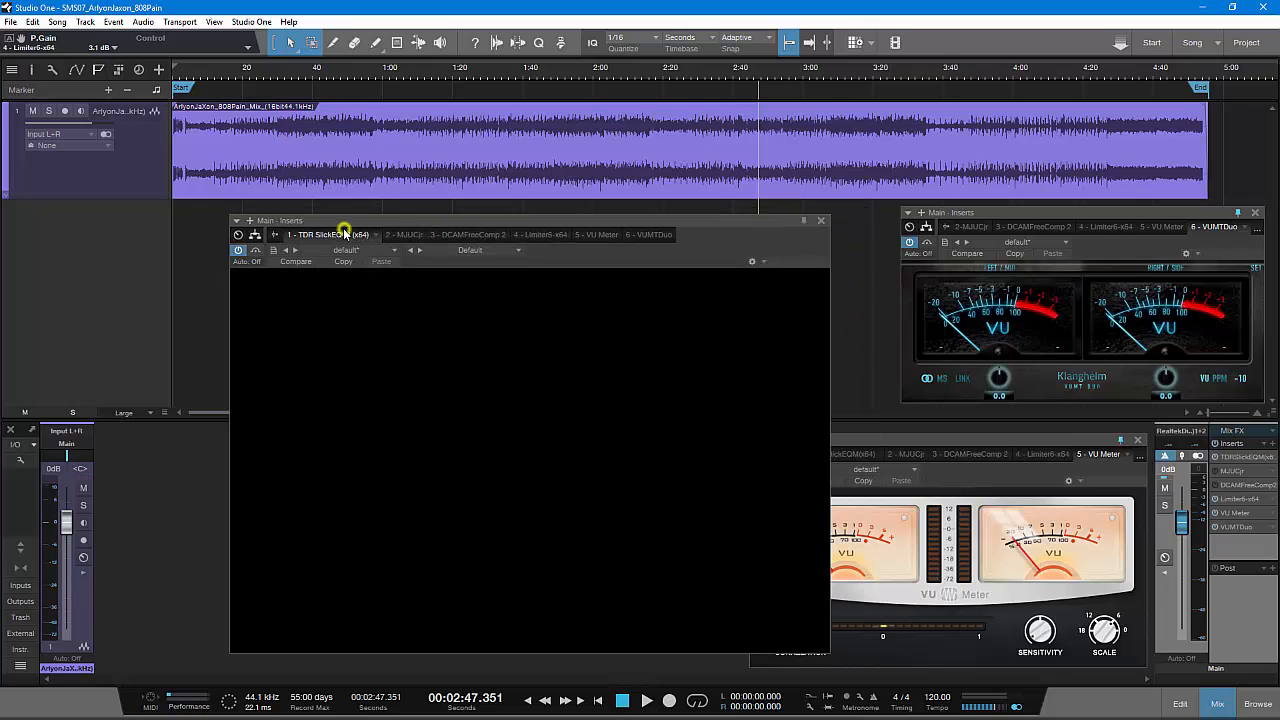
pyautogui.moveTo(376, 222); pyautogui.dragTo(403, 212)
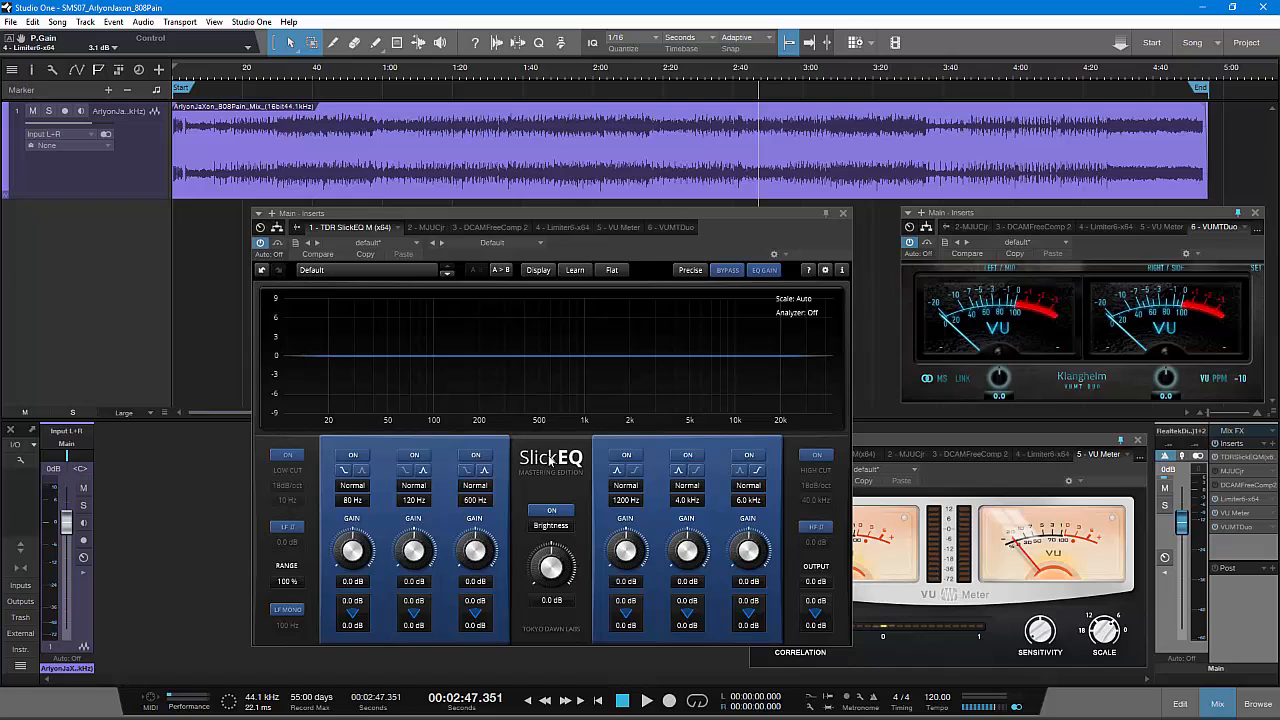
# - Play from about 0:30, try a 4.3 dB boost on the 1200 Hz band with its frequency swept to 1029 Hz, and stop
pyautogui.click(276, 76)
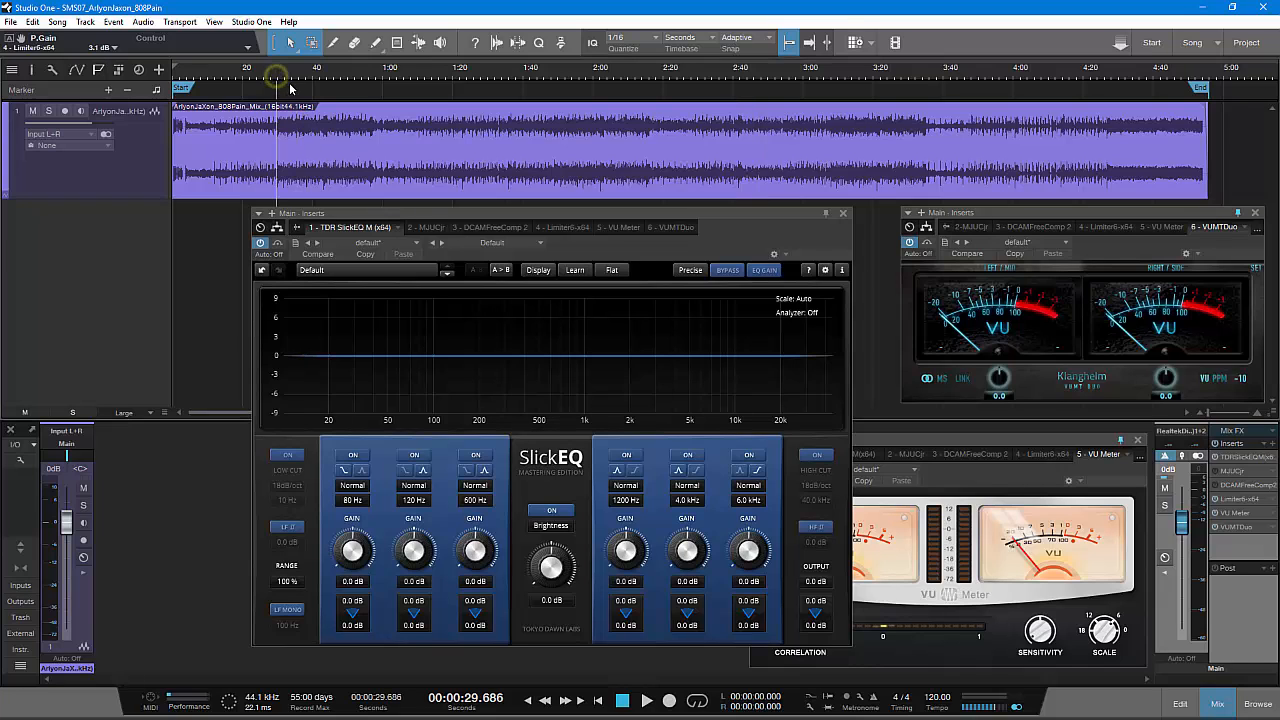
pyautogui.press('space')
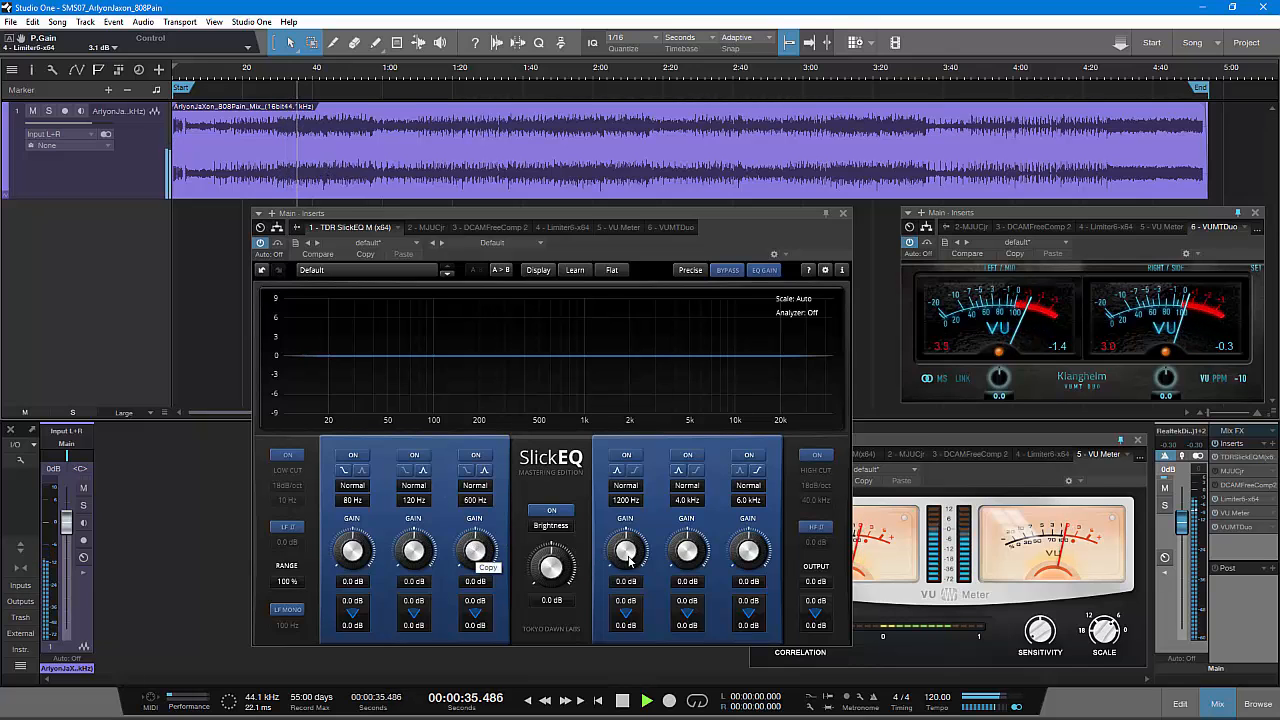
pyautogui.moveTo(626, 552); pyautogui.dragTo(636, 507)
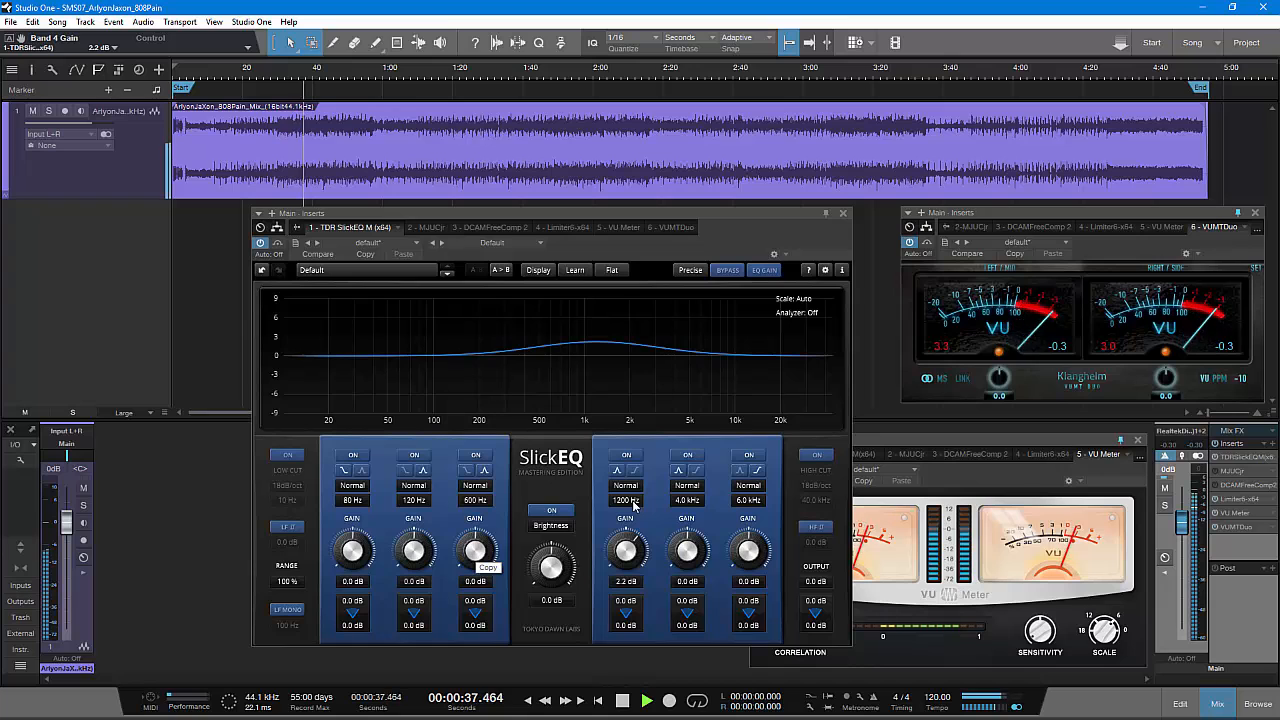
pyautogui.moveTo(628, 550); pyautogui.dragTo(643, 476)
pyautogui.moveTo(645, 474); pyautogui.dragTo(630, 521)
pyautogui.press('space')
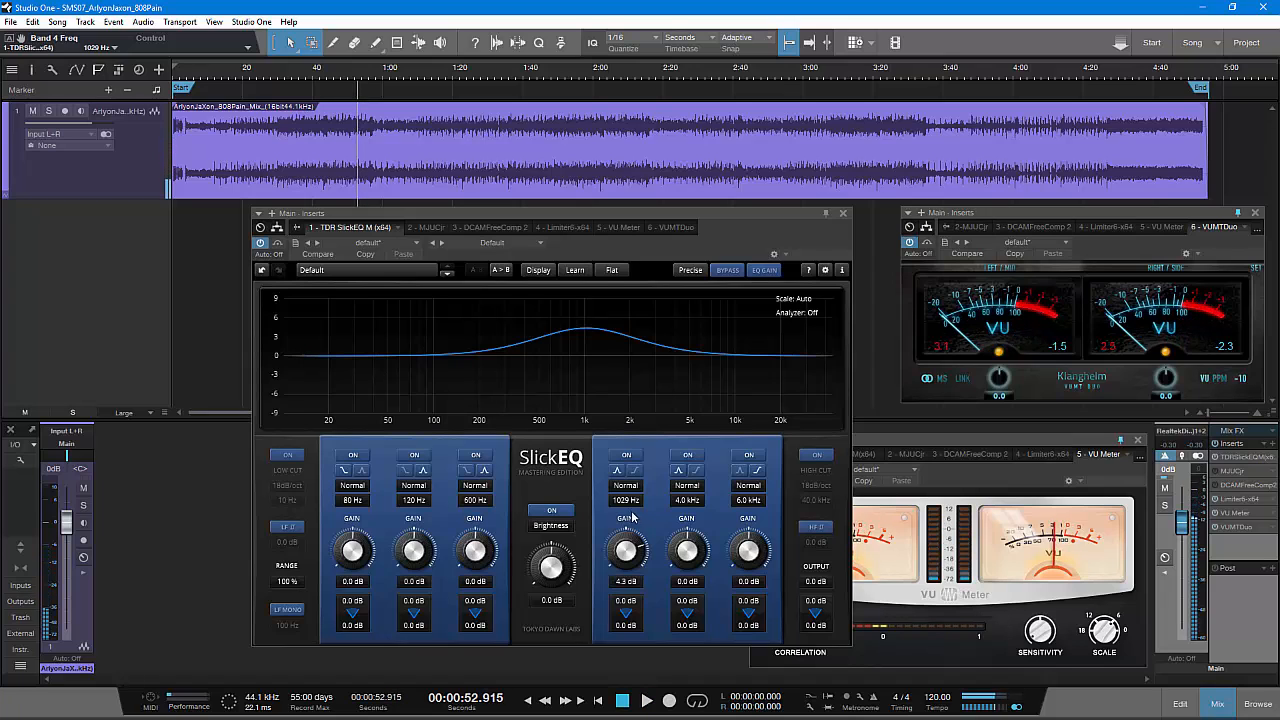
# - Set the fourth EQ band to 1200 Hz with 1.3 dB gain and the 600 Hz band's gain to 0.6 dB
pyautogui.doubleClick(623, 500)
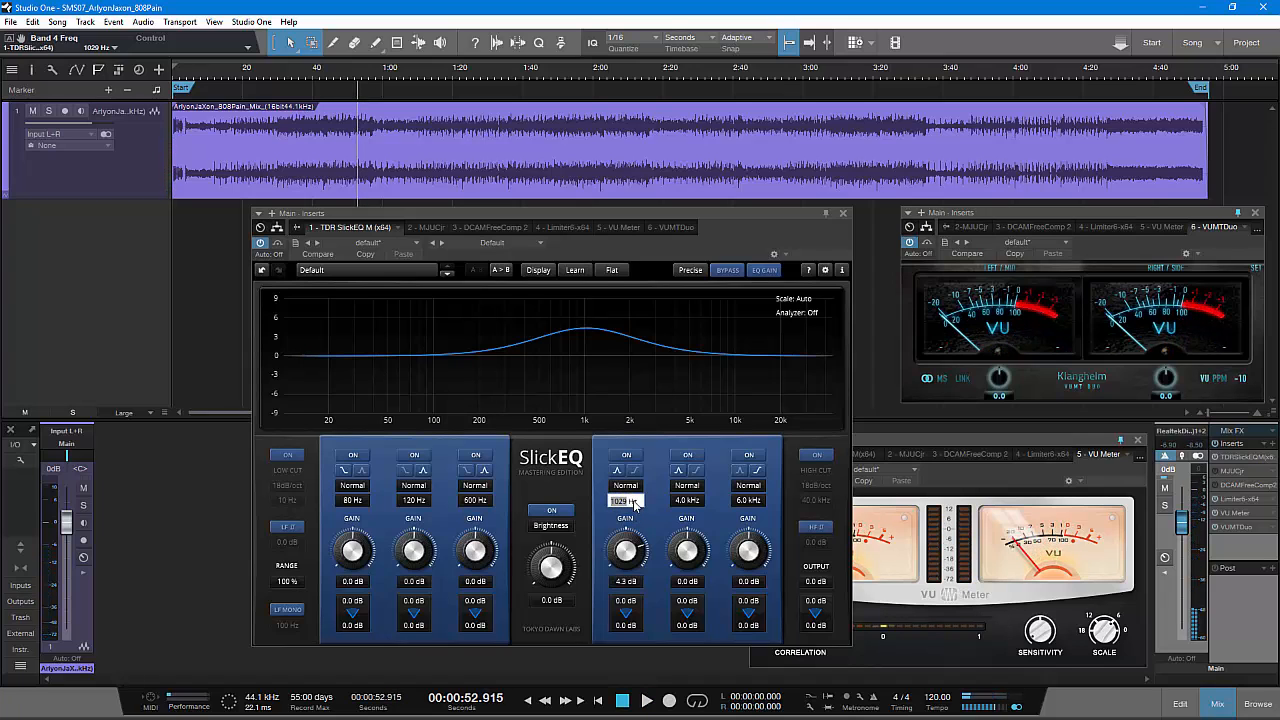
pyautogui.moveTo(641, 499); pyautogui.dragTo(594, 498)
pyautogui.press('Return')
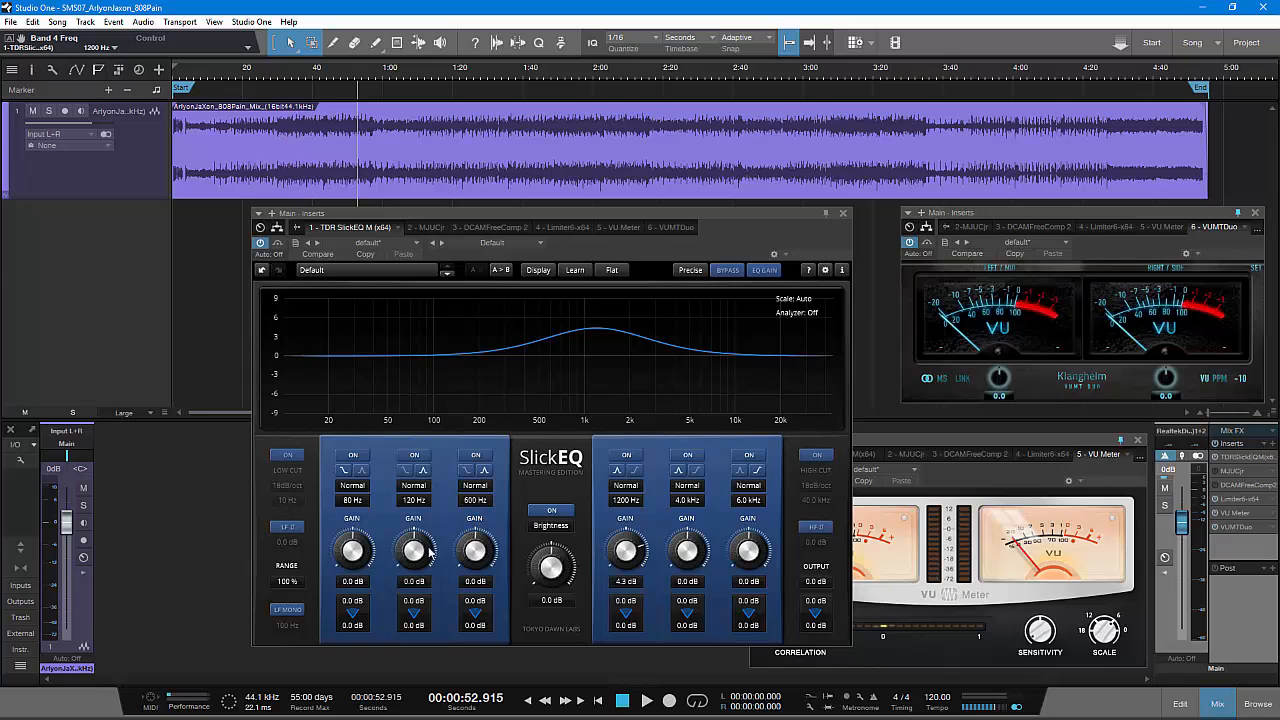
pyautogui.moveTo(475, 553); pyautogui.dragTo(477, 547)
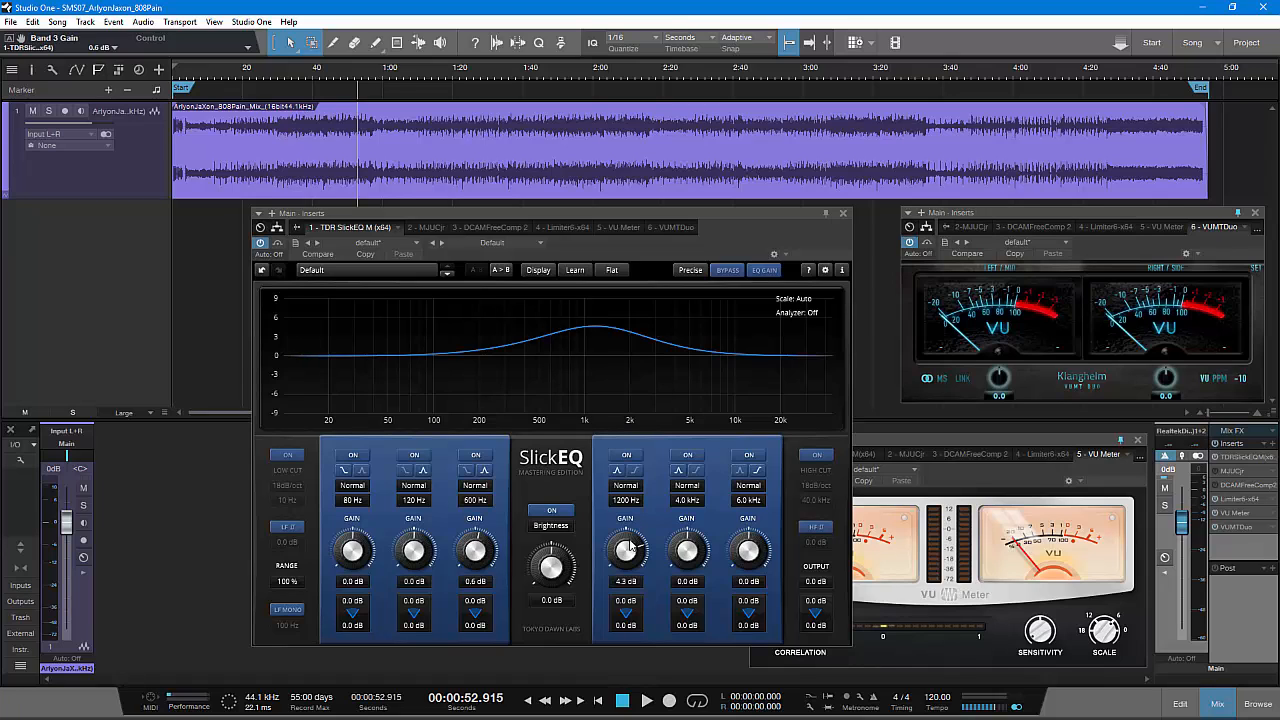
pyautogui.moveTo(629, 545); pyautogui.dragTo(626, 603)
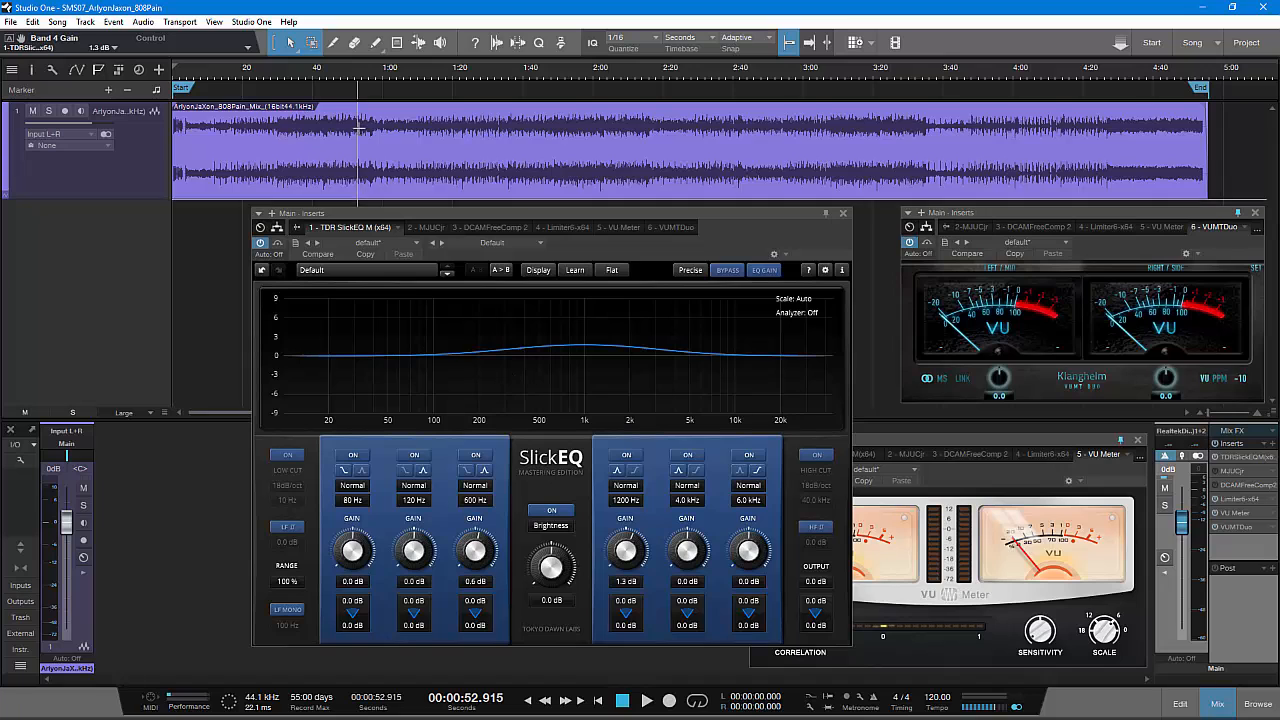
# - Play the mix from about 0:30 and set the 600 Hz band's gain to 0.8 dB
pyautogui.click(278, 70)
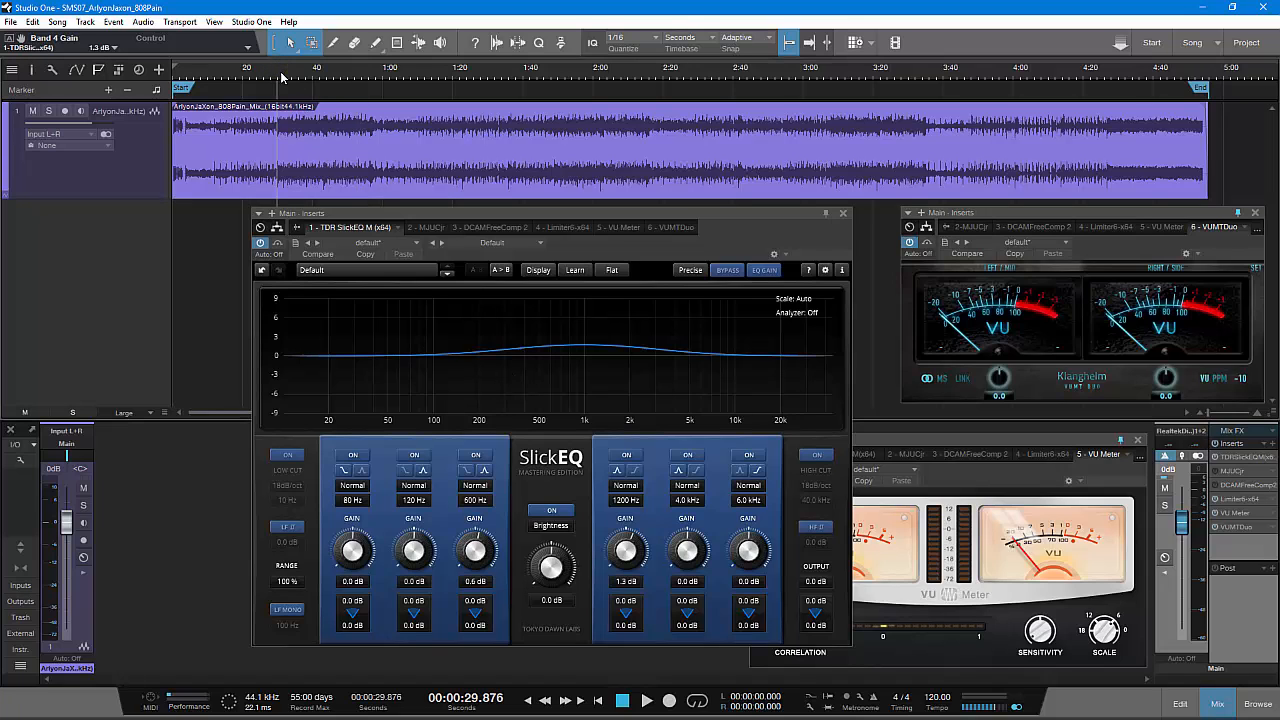
pyautogui.press('space')
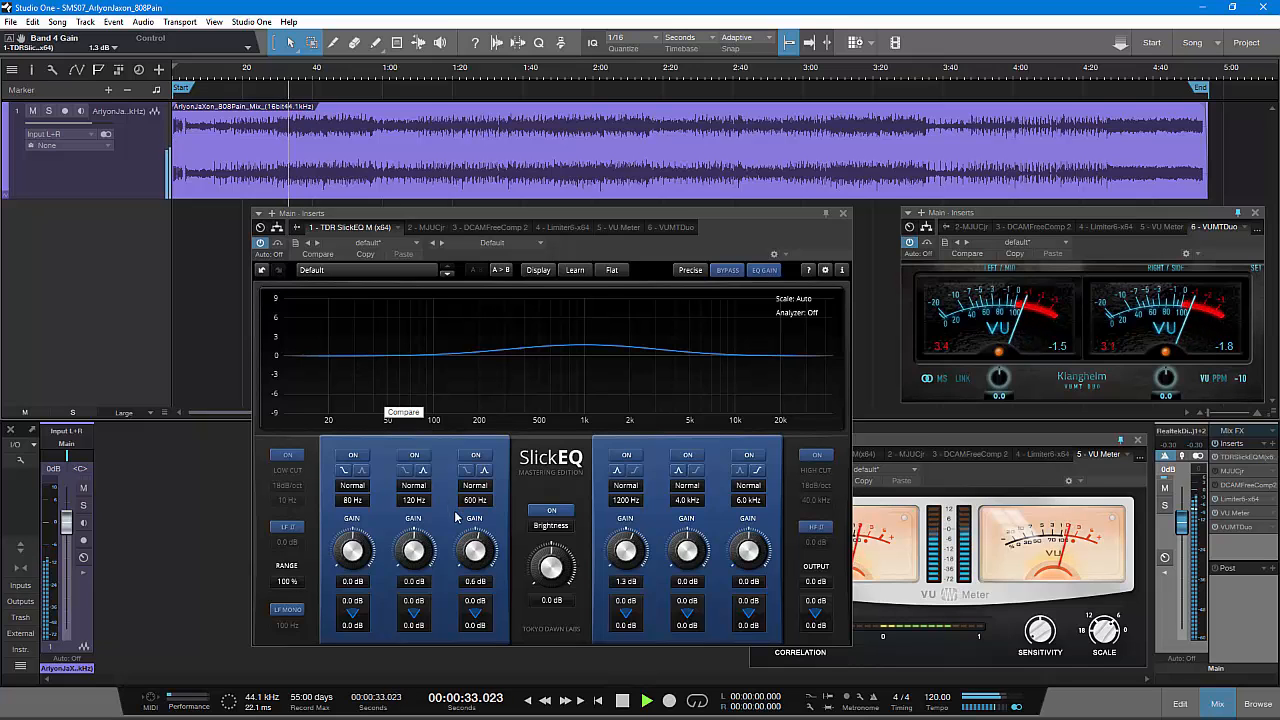
pyautogui.moveTo(474, 550); pyautogui.dragTo(474, 544)
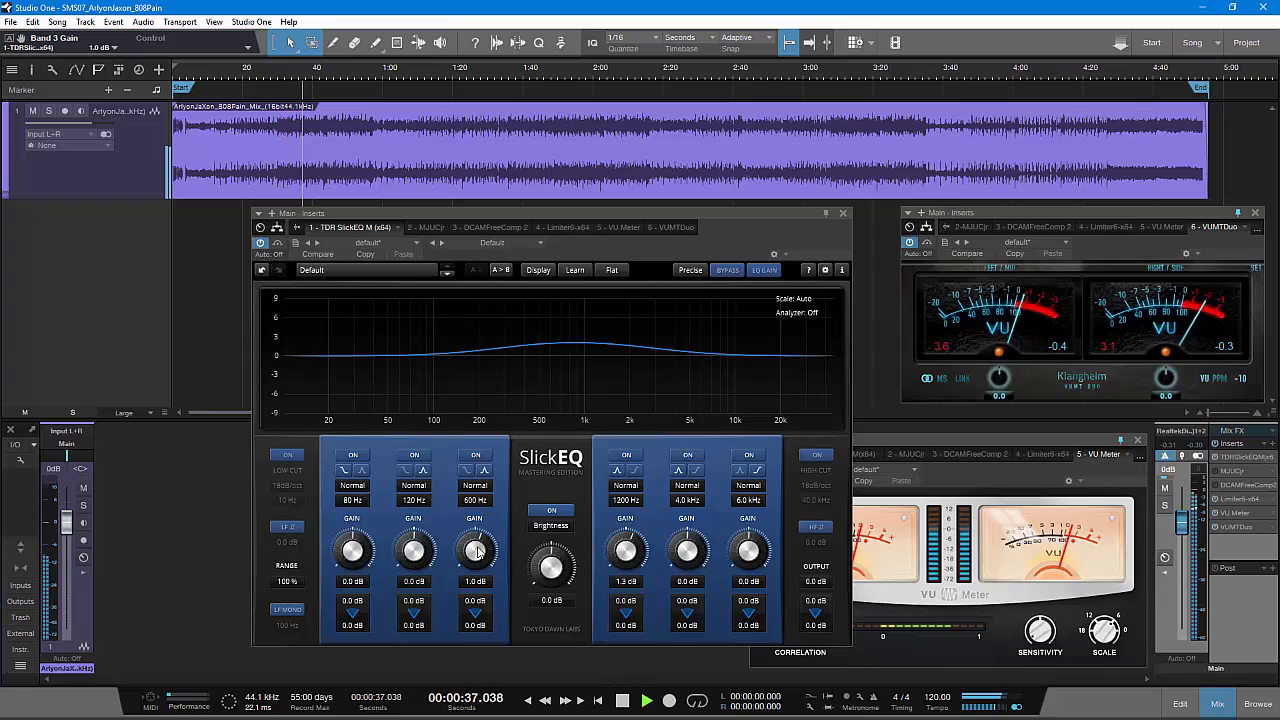
pyautogui.moveTo(477, 551); pyautogui.dragTo(497, 496)
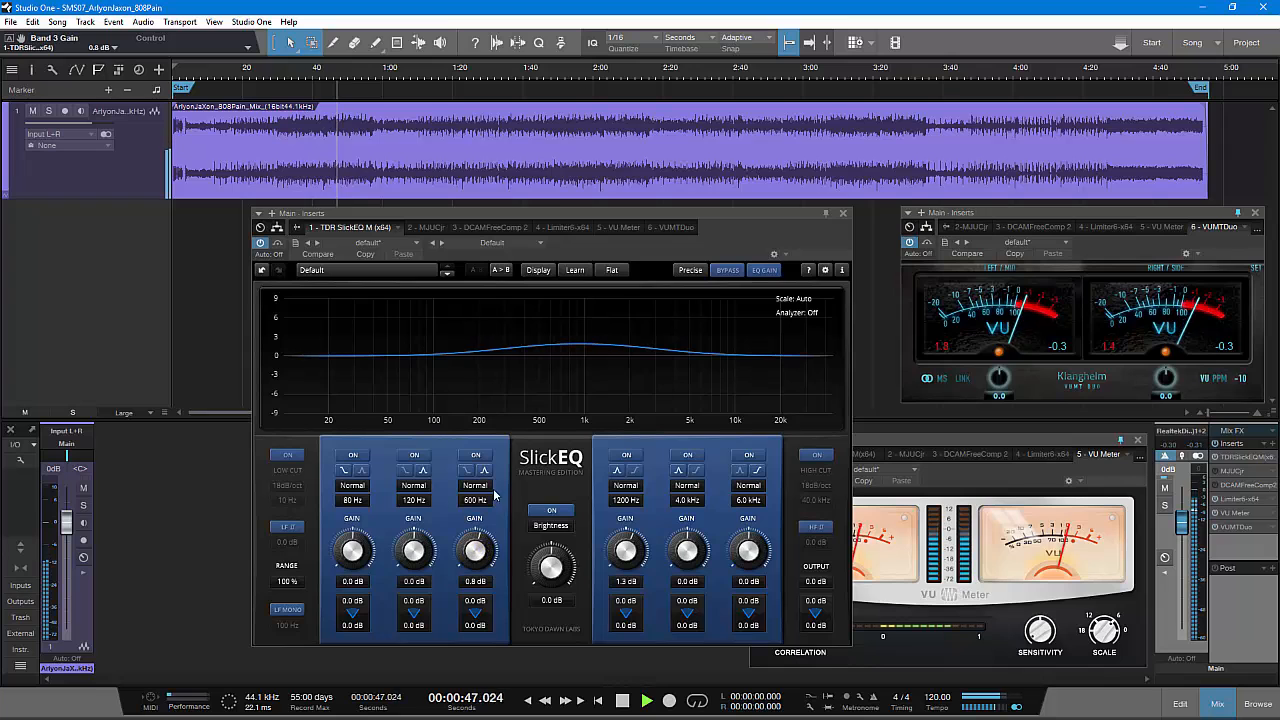
# - Play the mix from about 1:50 and set the fifth EQ band to 3.0 kHz with 0.6 dB gain
pyautogui.click(563, 80)
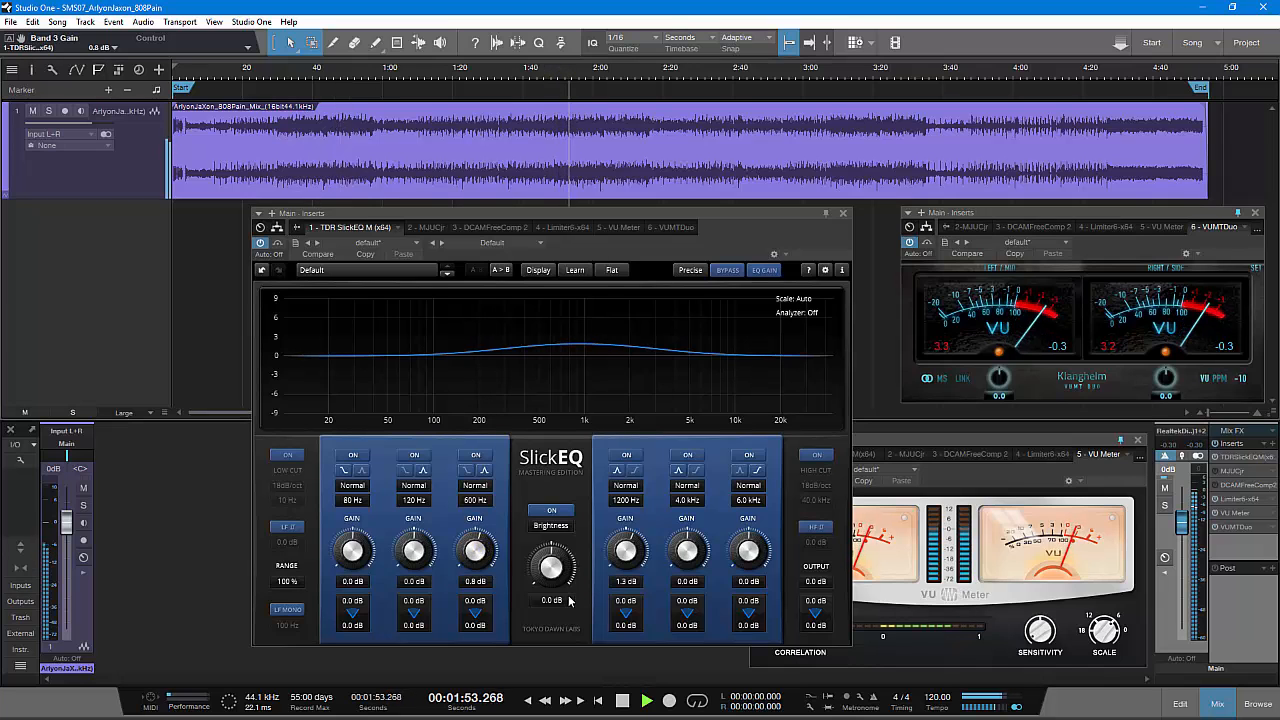
pyautogui.moveTo(686, 562); pyautogui.dragTo(694, 455)
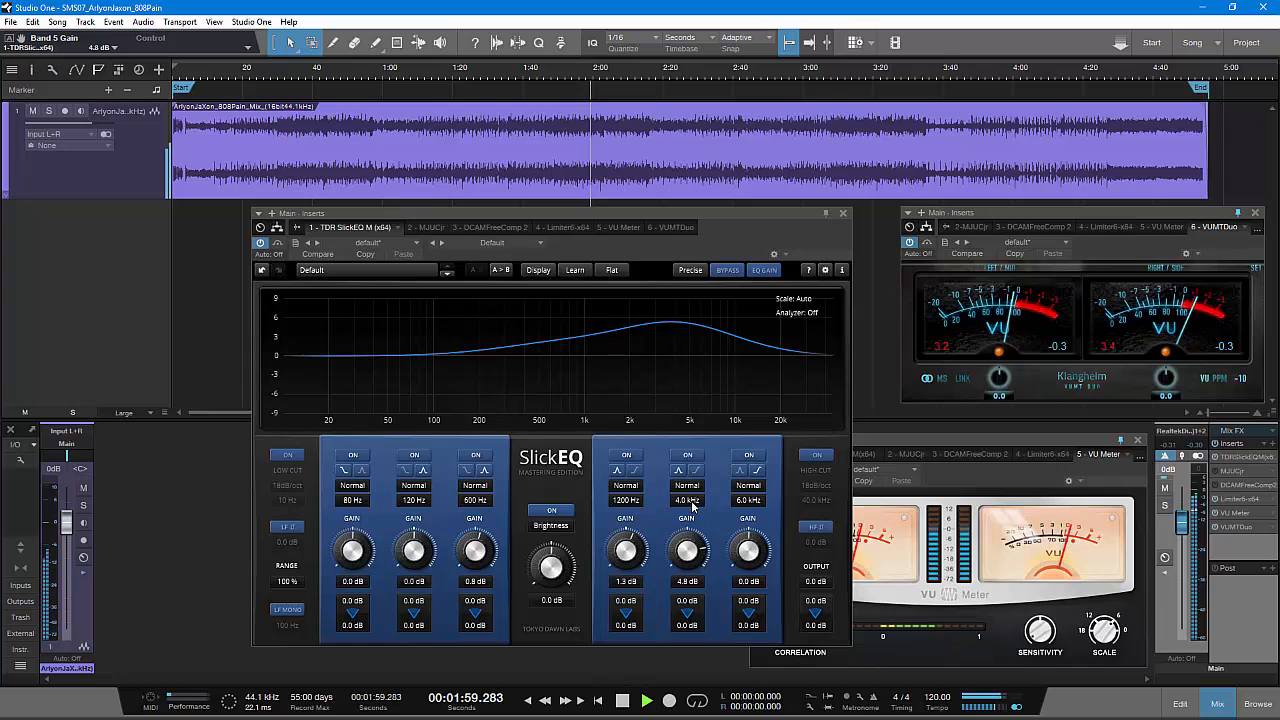
pyautogui.moveTo(692, 500); pyautogui.dragTo(663, 646)
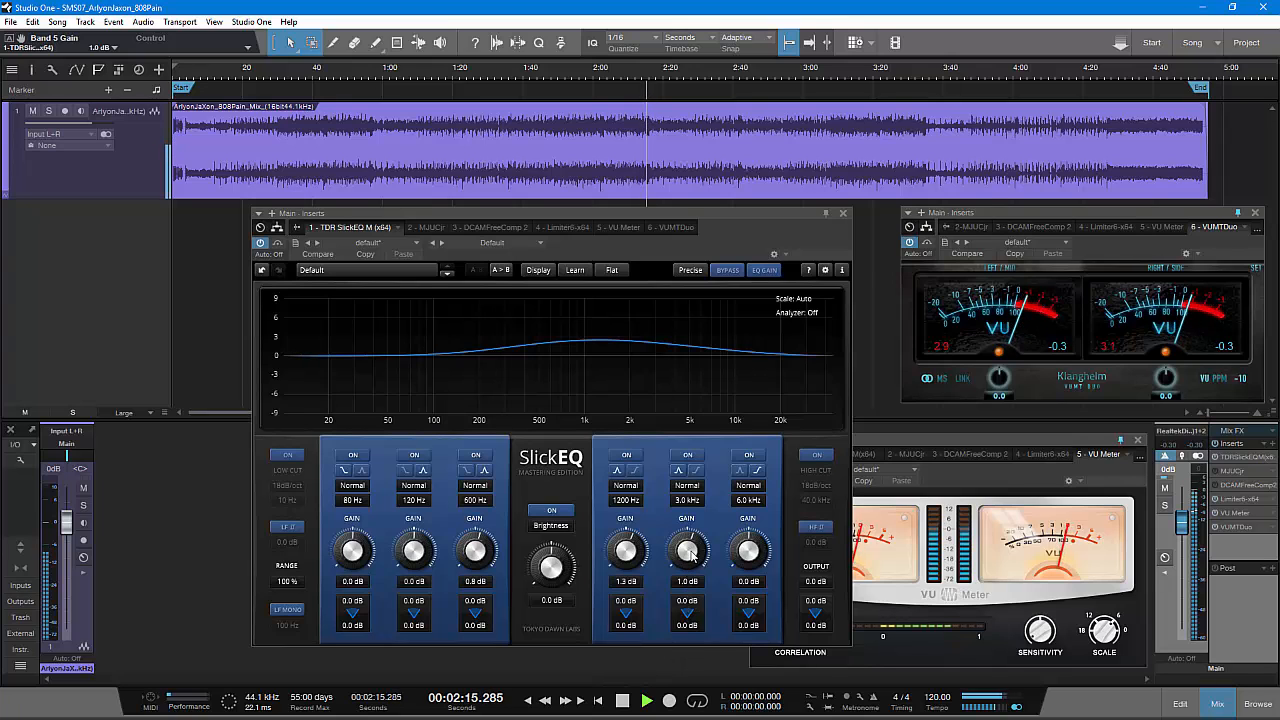
pyautogui.moveTo(690, 549); pyautogui.dragTo(685, 563)
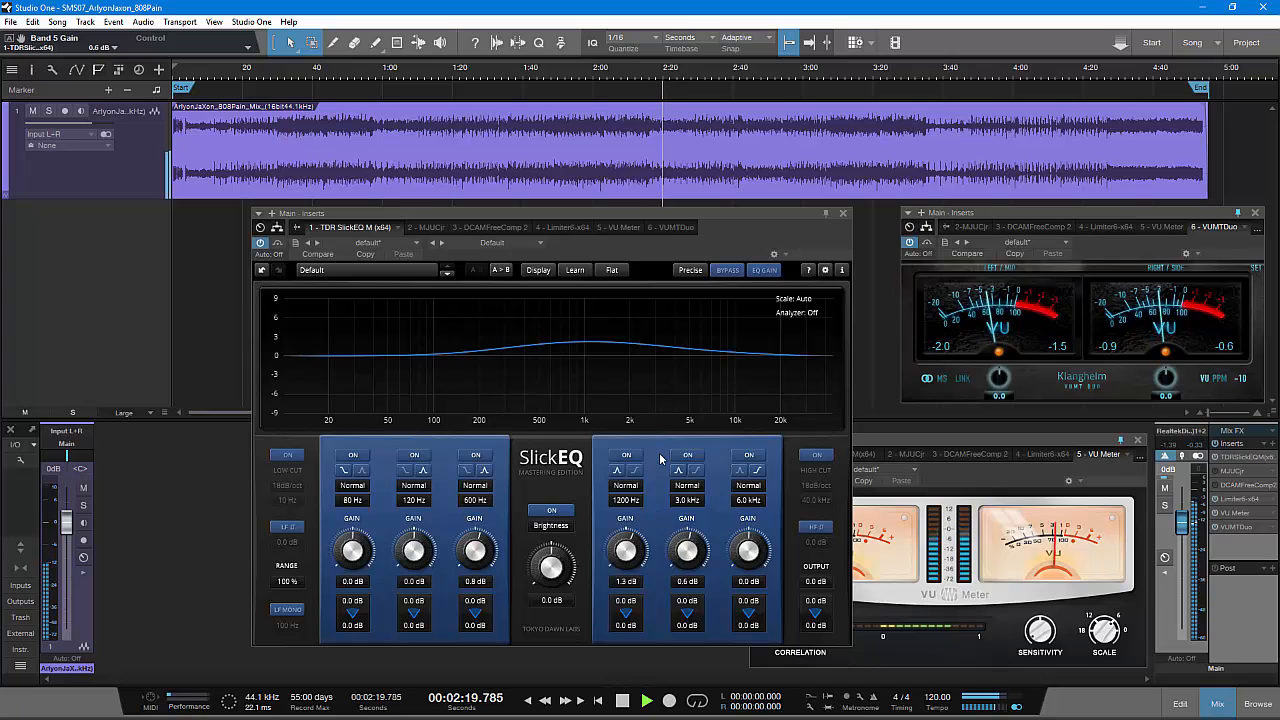
# - Compare the playing mix with the equalizer bypassed and active, and set the 600 Hz band's gain to 1.5 dB
pyautogui.click(276, 243)
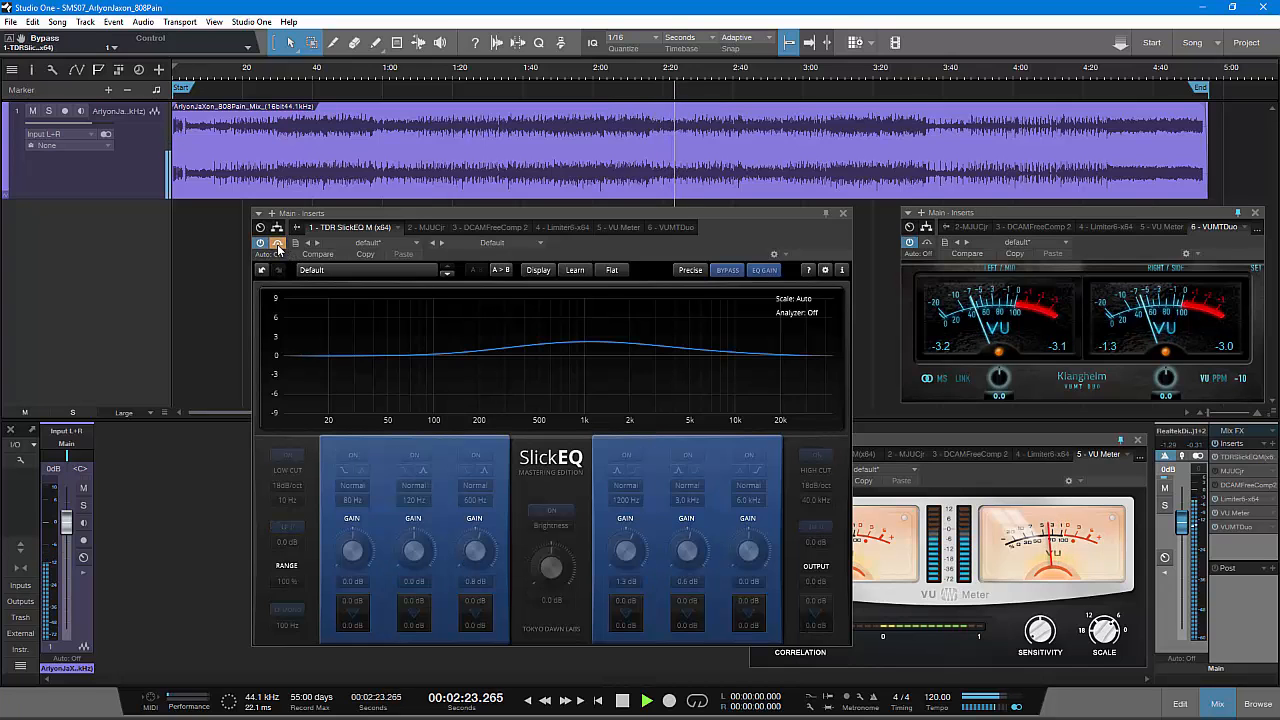
pyautogui.click(277, 244)
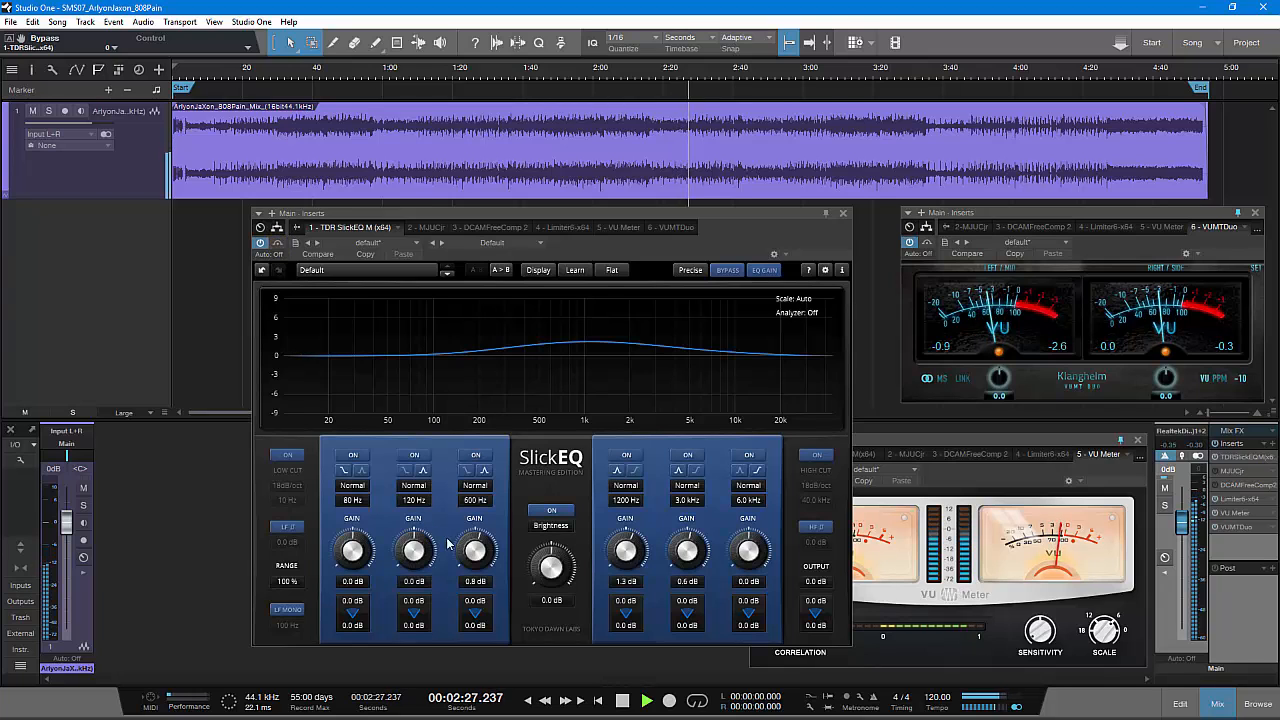
pyautogui.moveTo(458, 544); pyautogui.dragTo(466, 523)
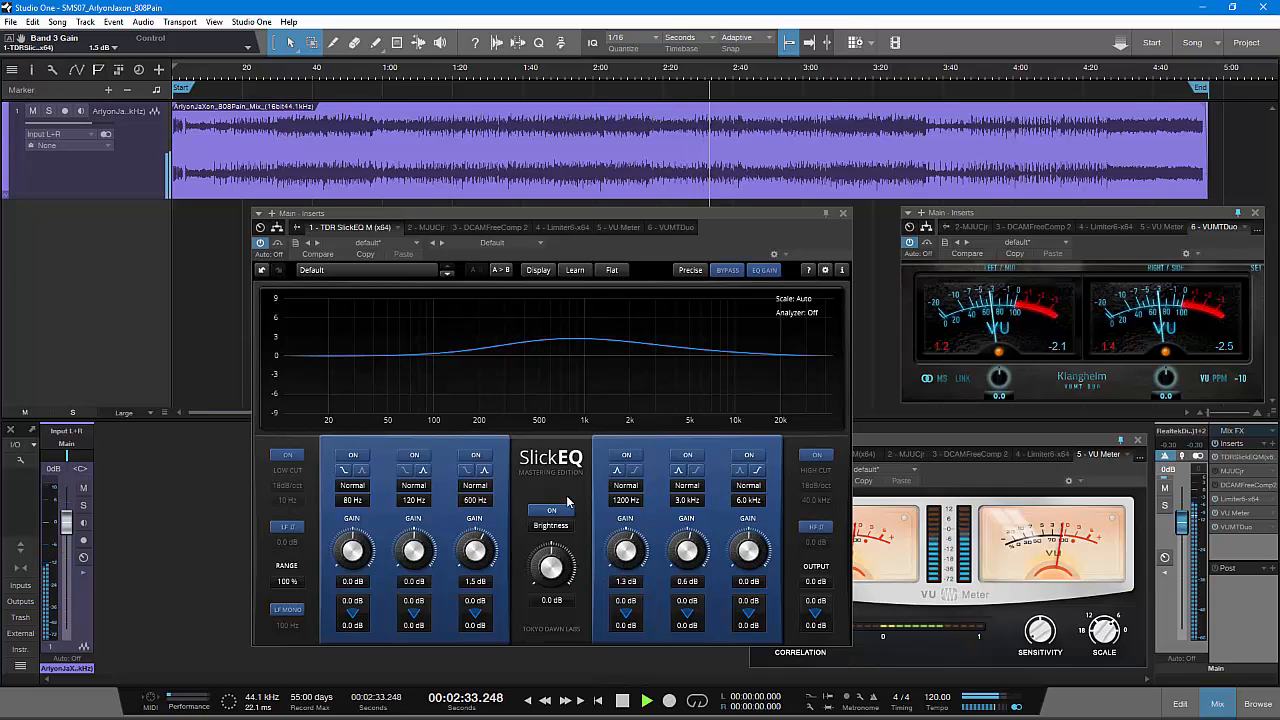
# - Compare the 1.5 dB boost at 600 Hz against the bypassed equalizer and stop playback
pyautogui.click(278, 245)
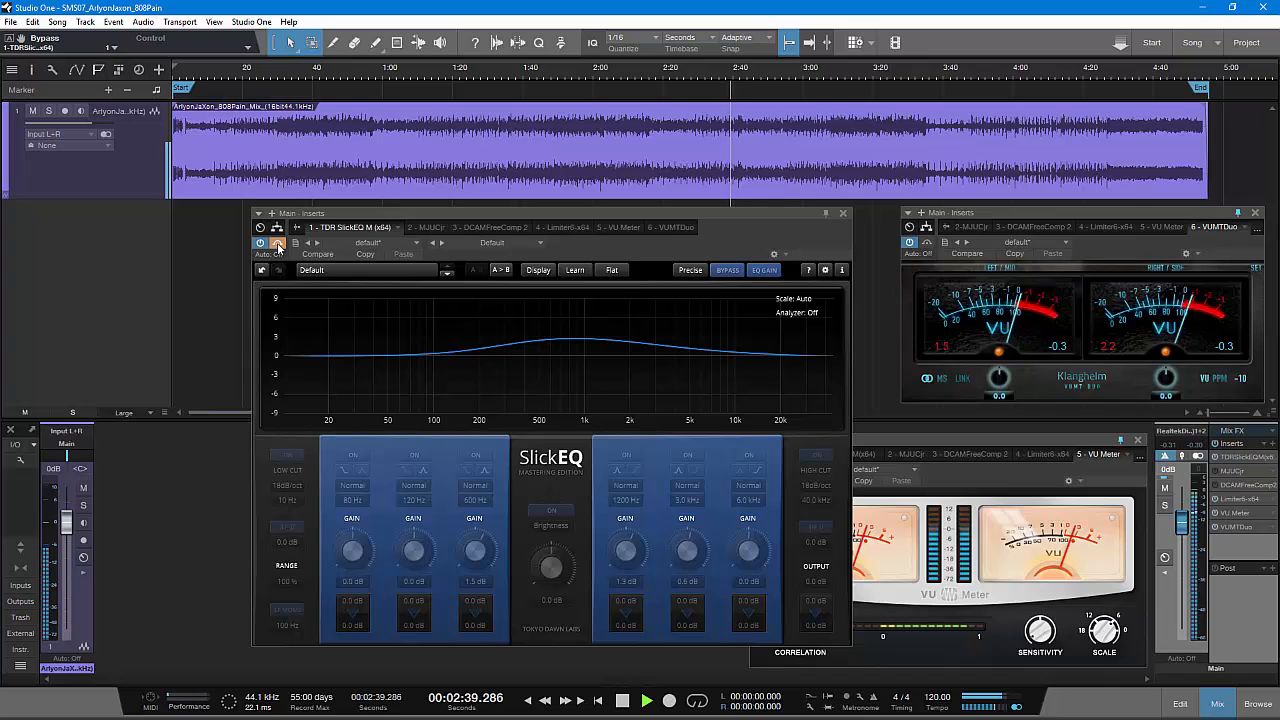
pyautogui.click(278, 245)
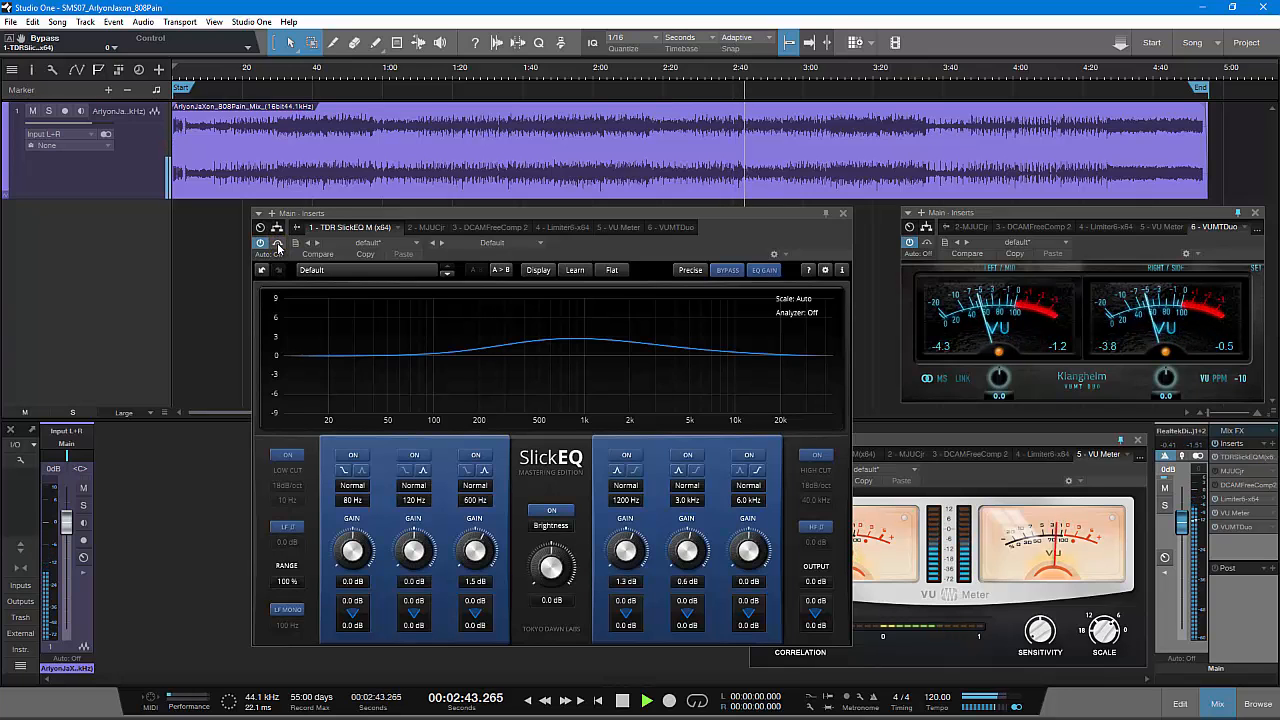
pyautogui.press('space')
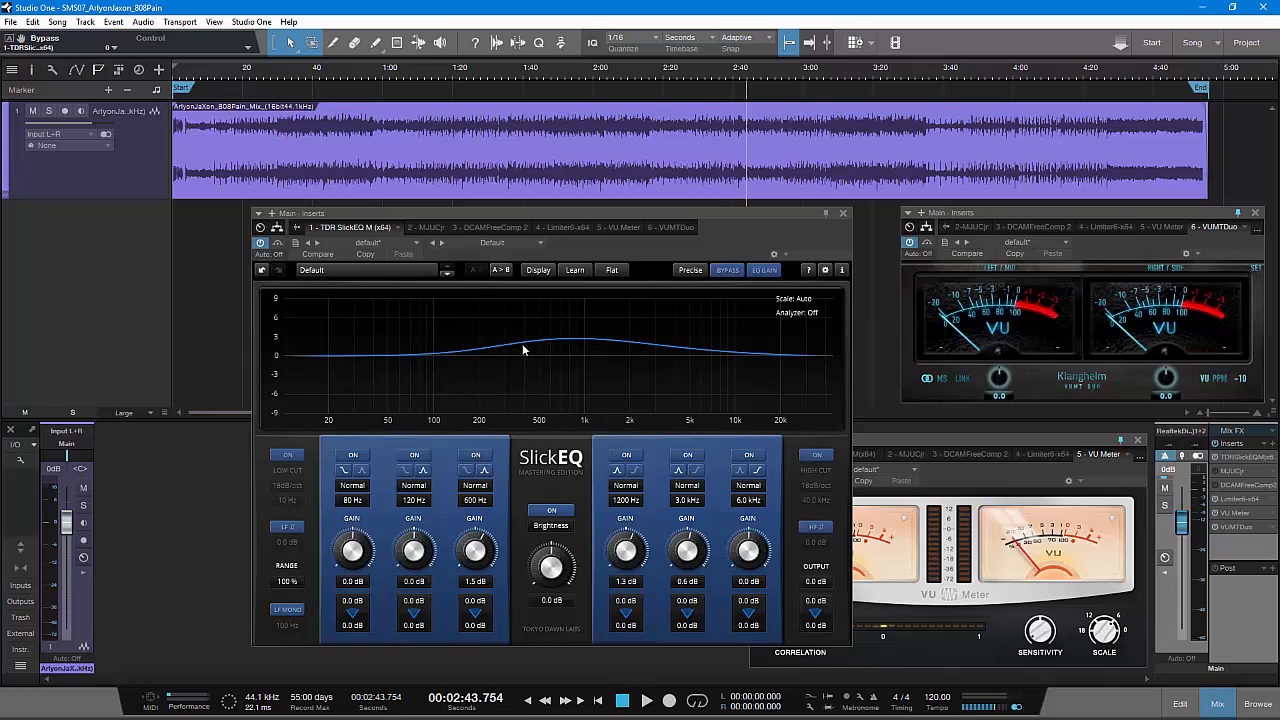
# - Try the Steep I shape on the 600 Hz band, and set both the 600 Hz and 1200 Hz bands to Shallow I
pyautogui.click(479, 489)
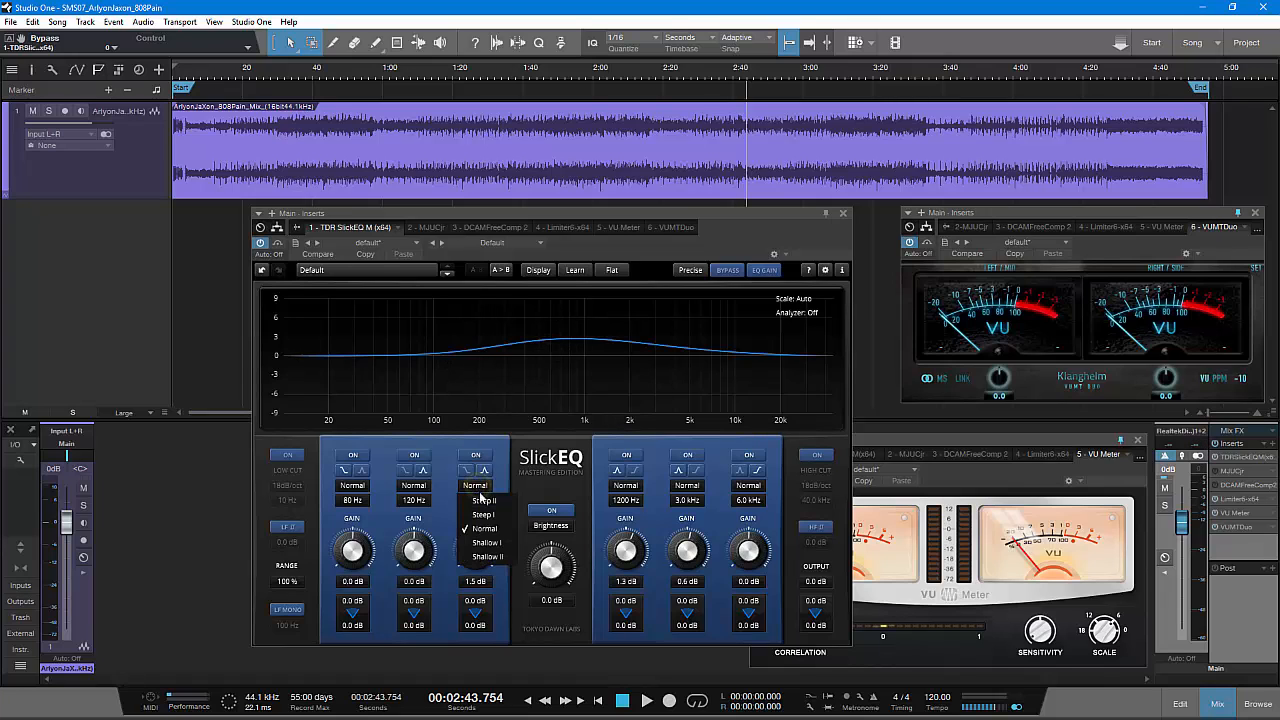
pyautogui.click(488, 519)
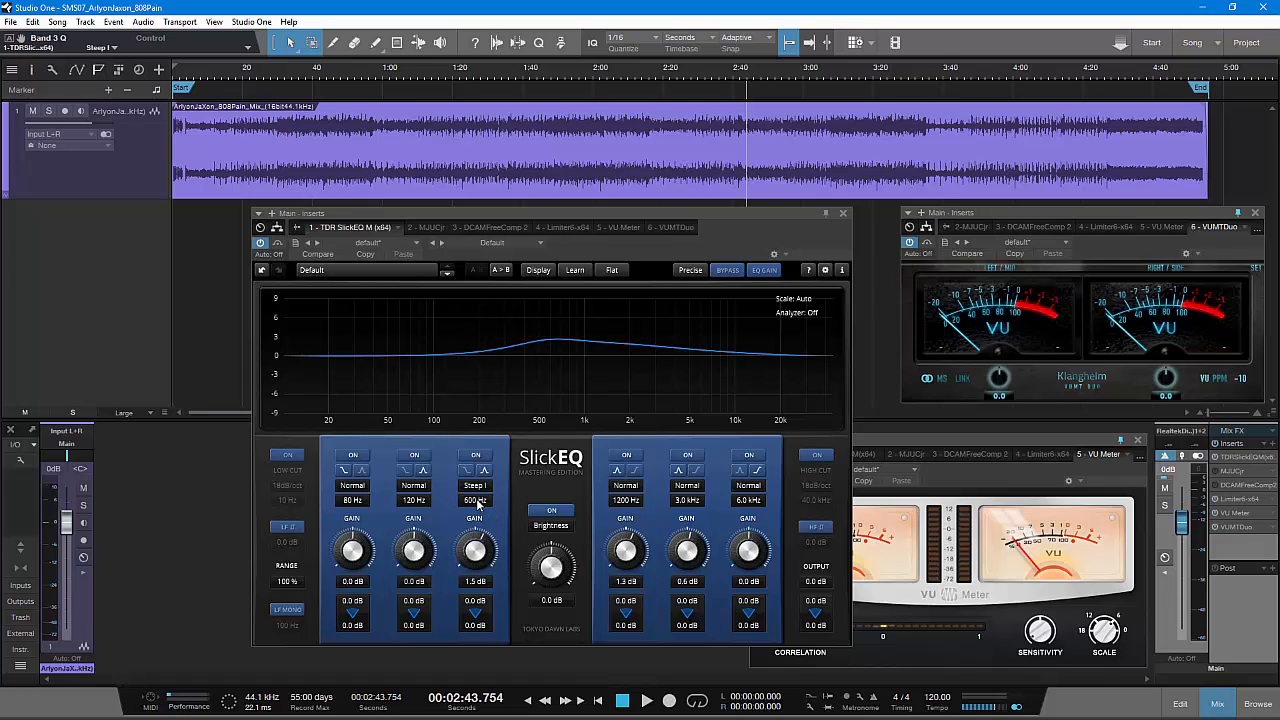
pyautogui.click(476, 487)
pyautogui.click(485, 547)
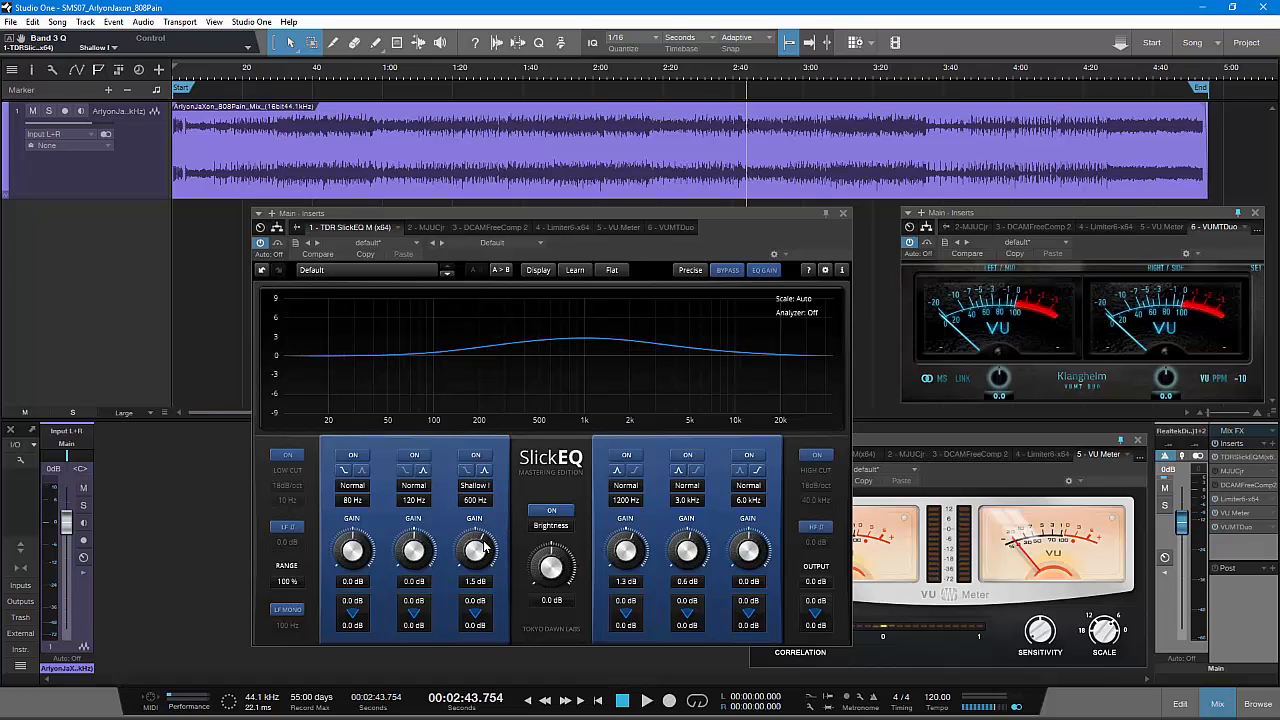
pyautogui.click(629, 492)
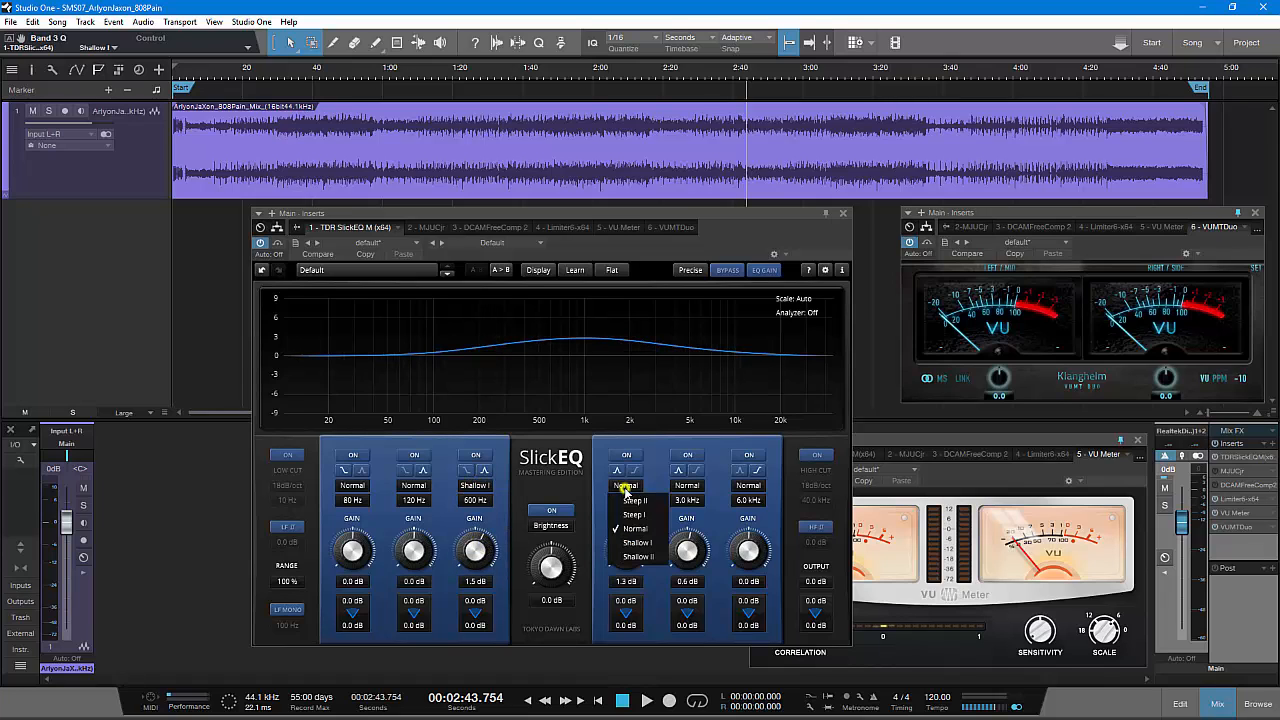
pyautogui.click(629, 543)
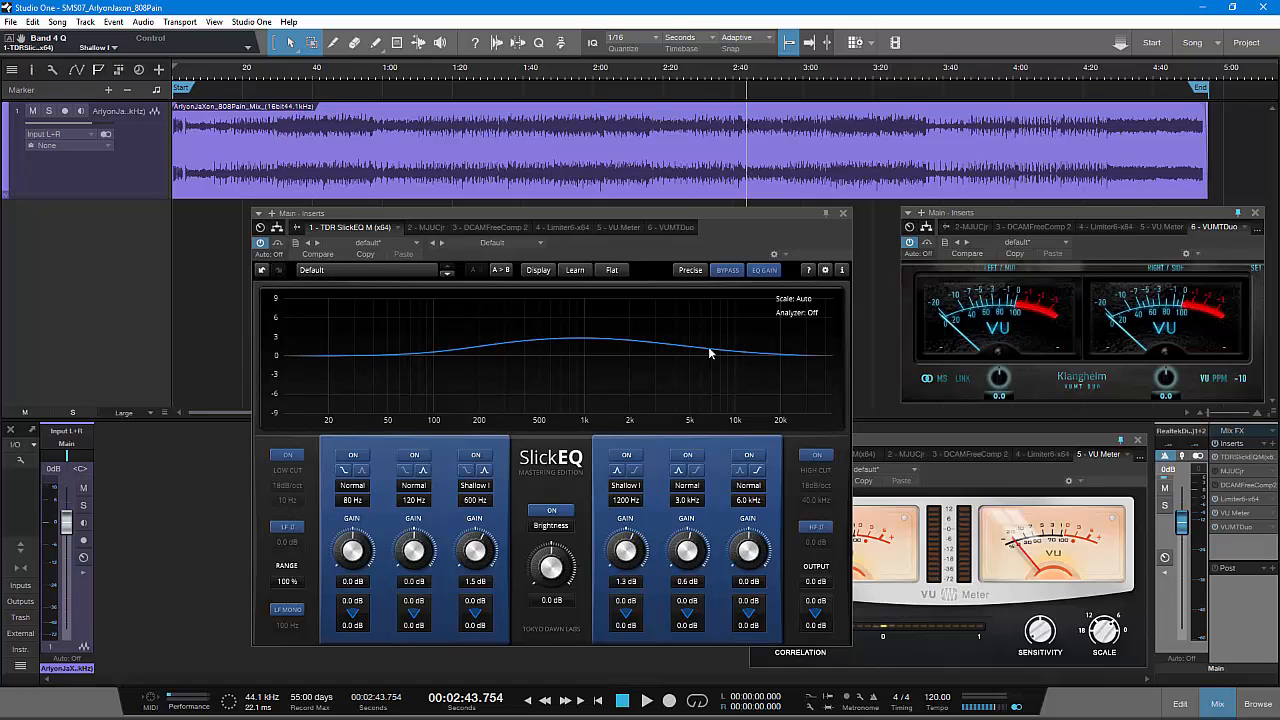
# - Play the mix from about 1:50 and compare the shallower EQ curve with the bypassed sound
pyautogui.click(657, 91)
pyautogui.click(558, 74)
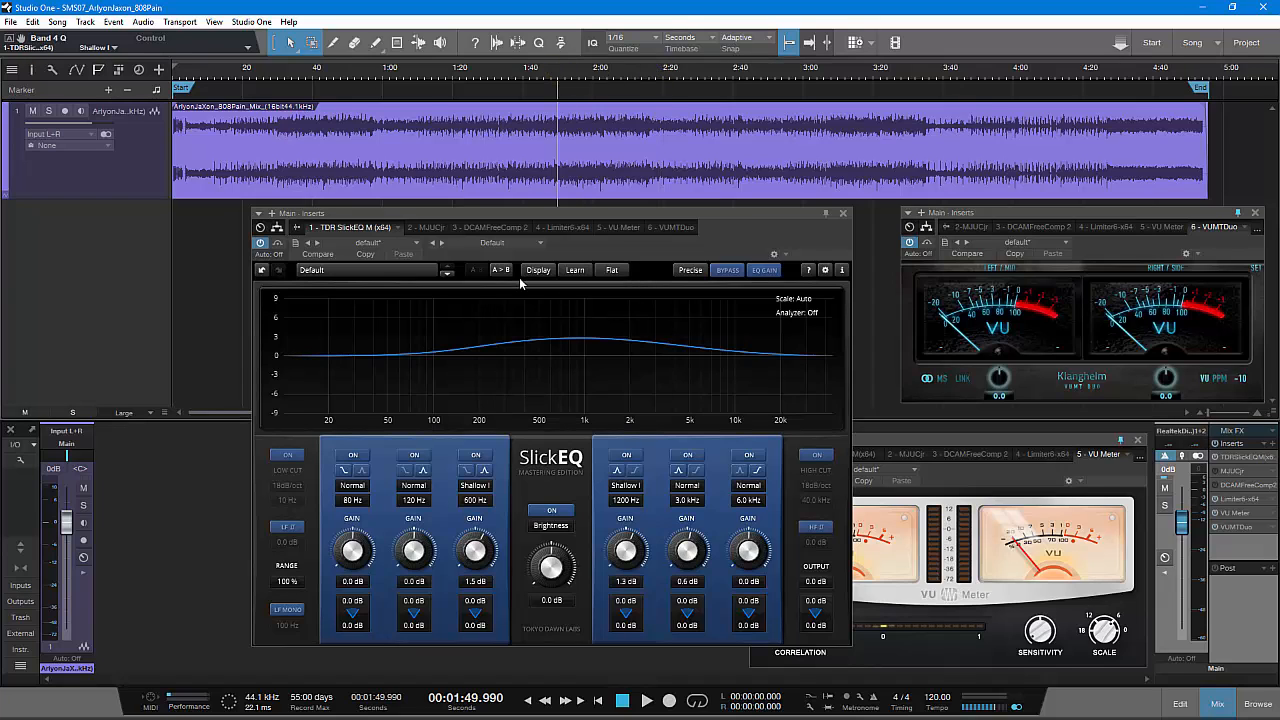
pyautogui.press('space')
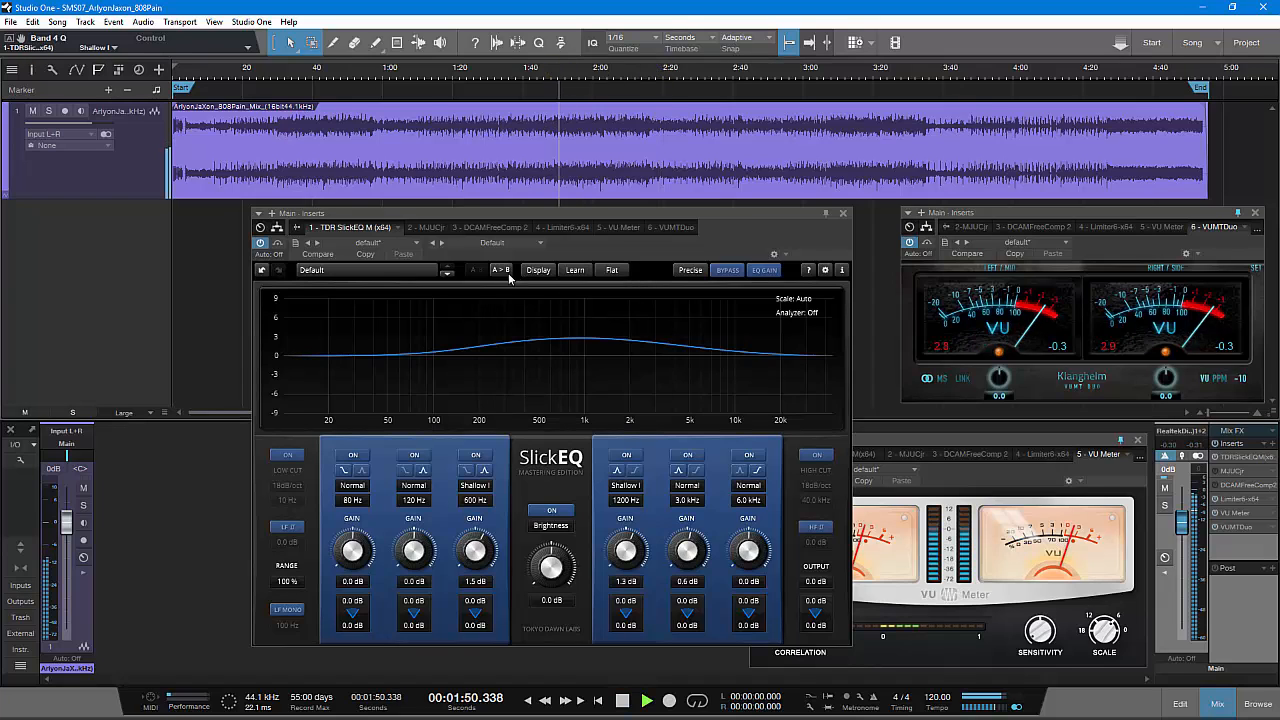
pyautogui.click(277, 243)
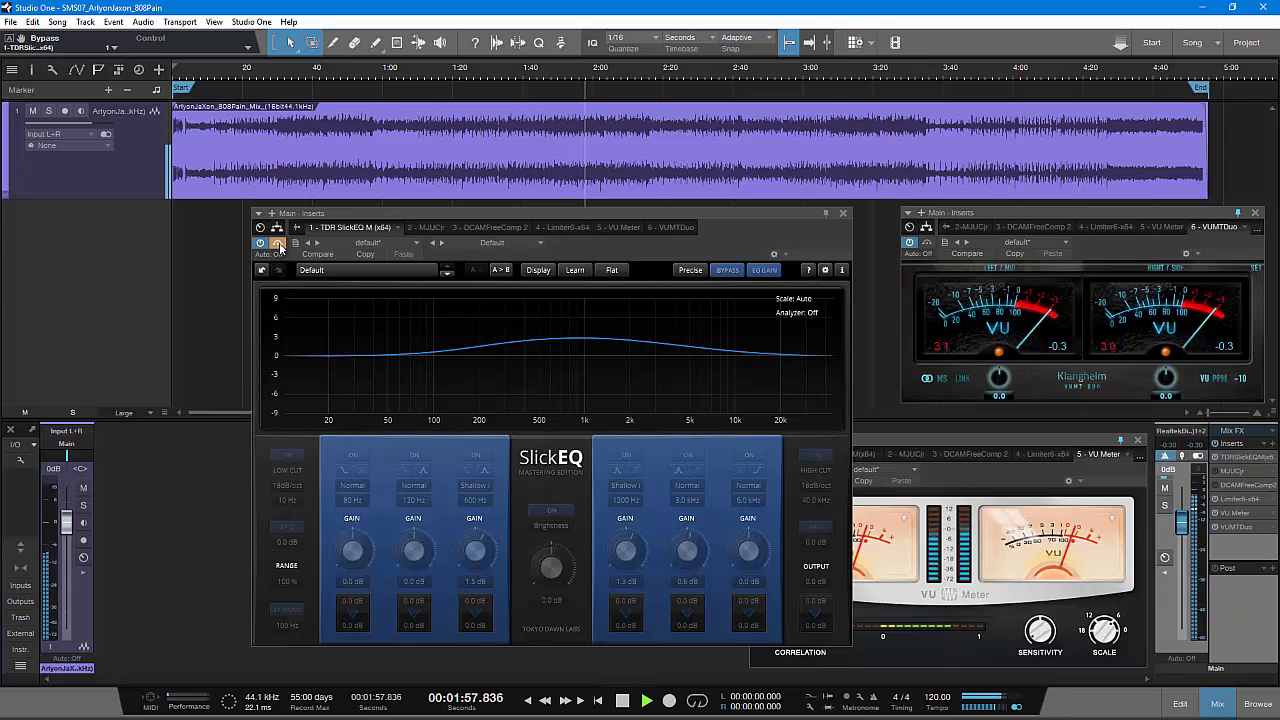
pyautogui.click(278, 244)
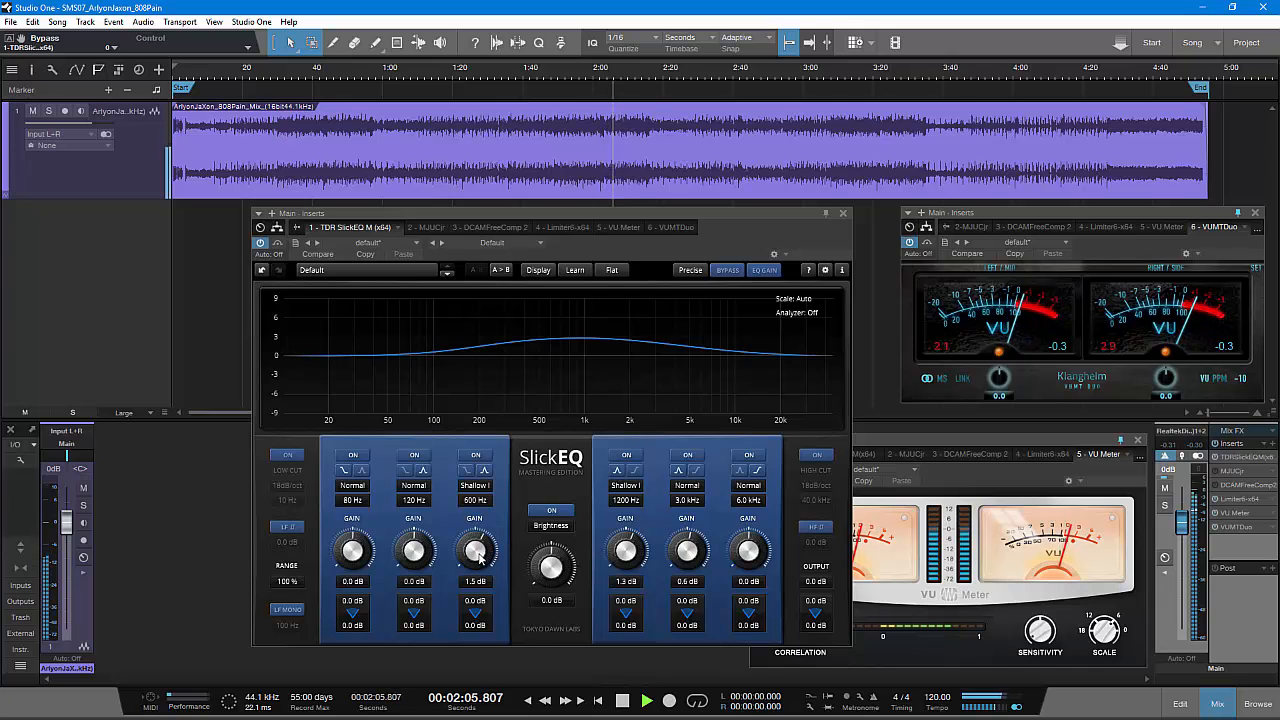
# - Set the 600 Hz band's gain to 1.3 dB and the 3.0 kHz band's gain to 0.5 dB
pyautogui.moveTo(475, 549); pyautogui.dragTo(475, 556)
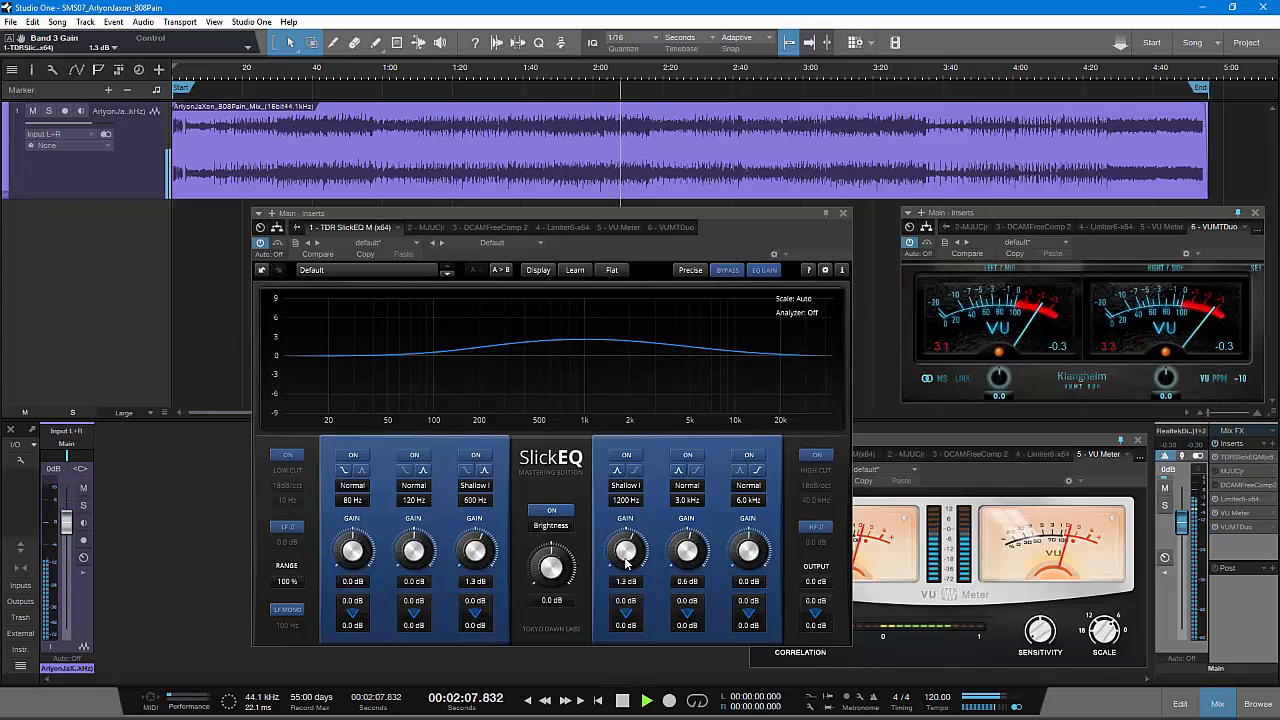
pyautogui.moveTo(687, 558); pyautogui.dragTo(687, 563)
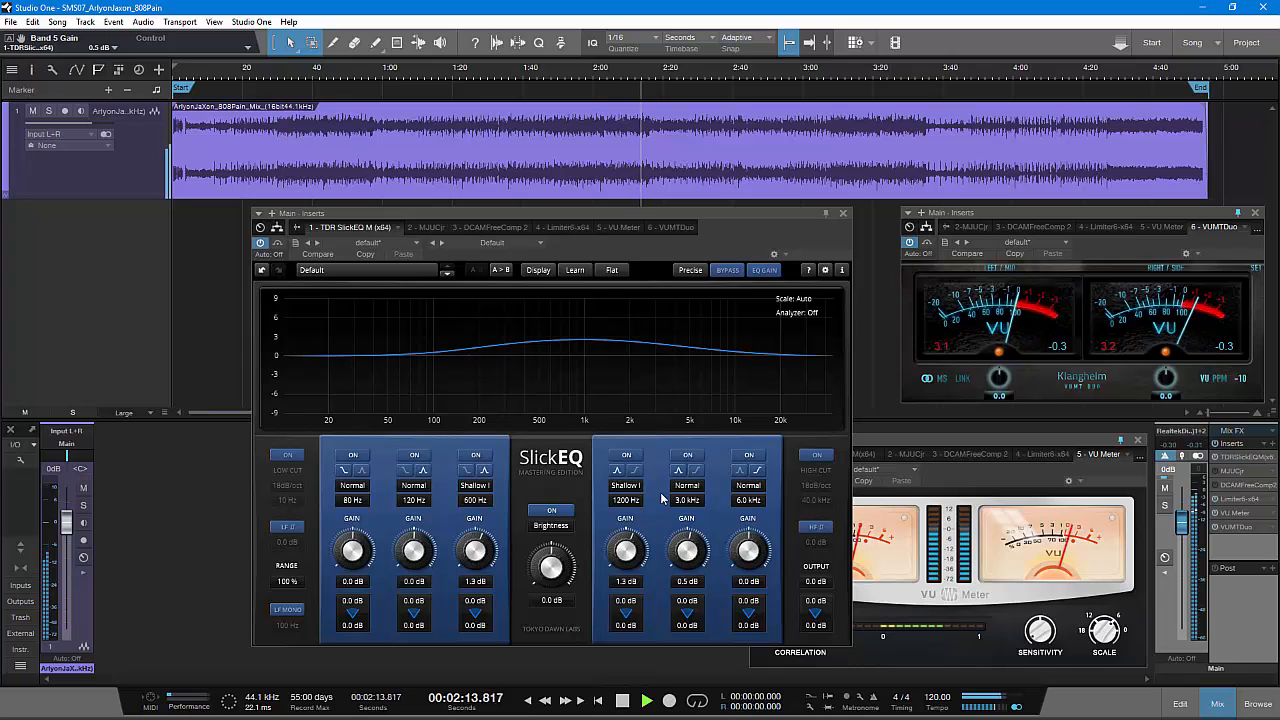
# - Set the equalizer's spectrum analyzer to Avg+Max and compare the mix with the EQ bypassed and active before stopping playback
pyautogui.click(812, 313)
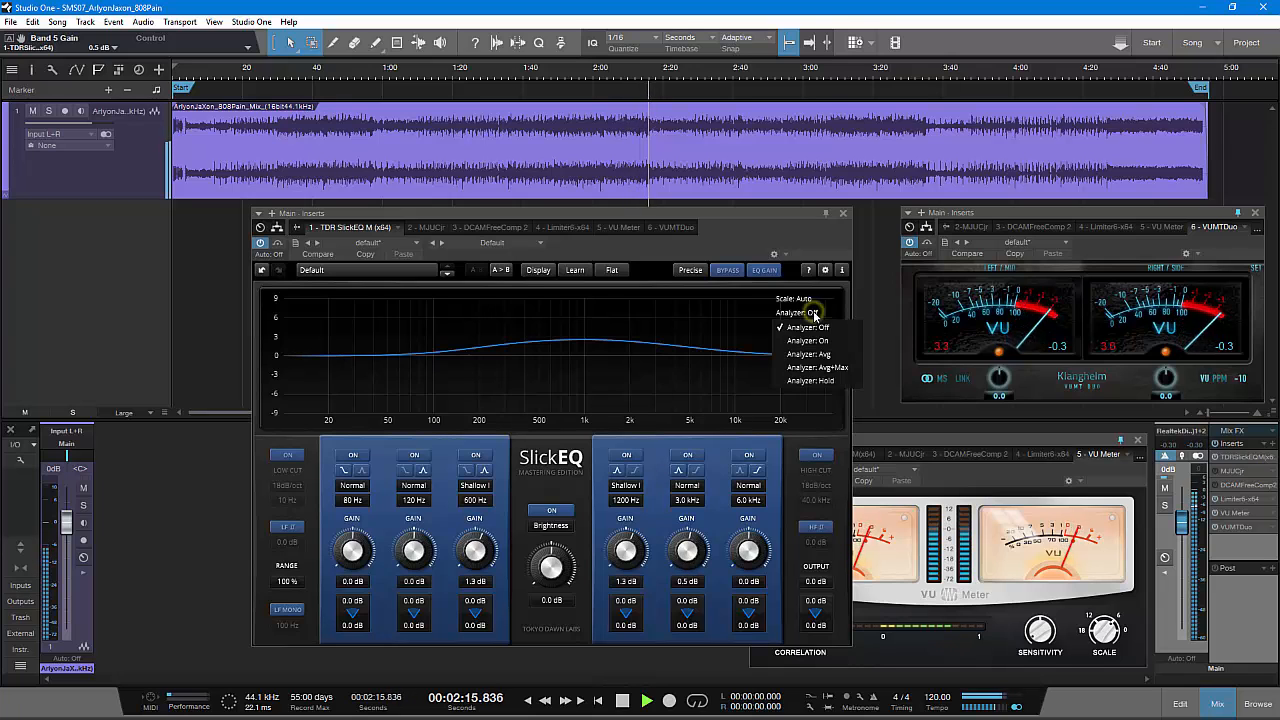
pyautogui.click(822, 367)
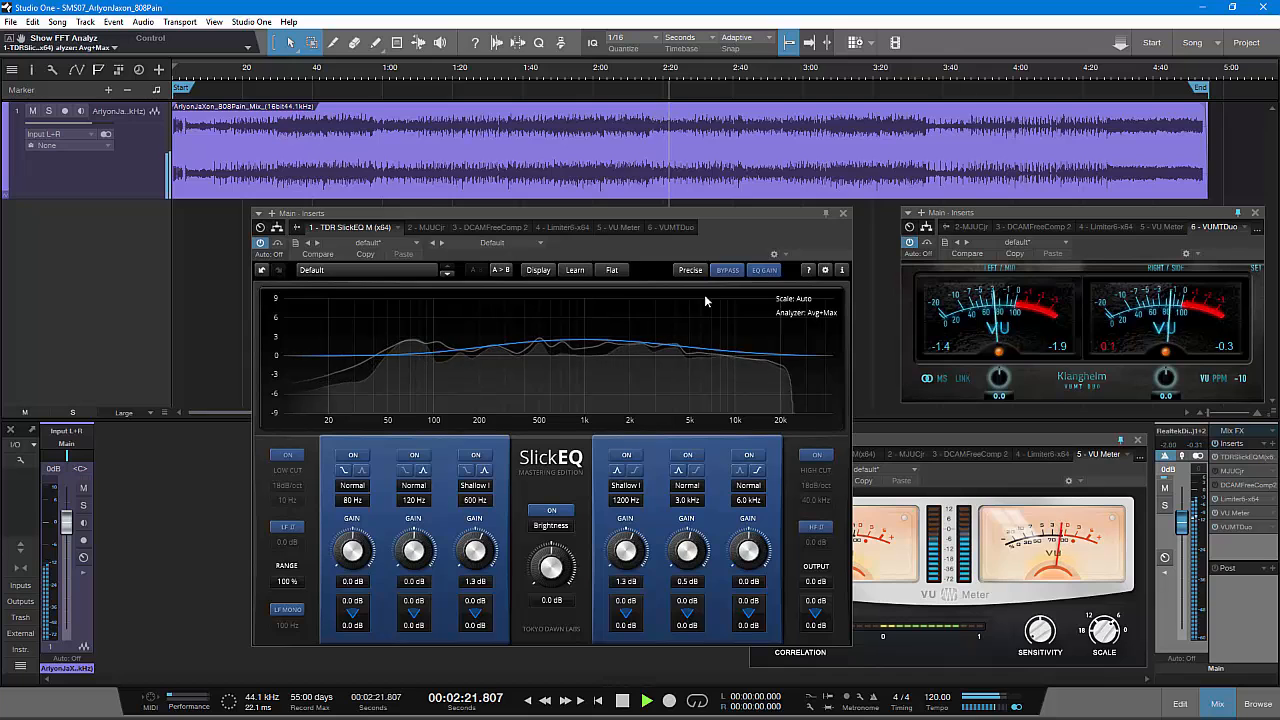
pyautogui.click(278, 244)
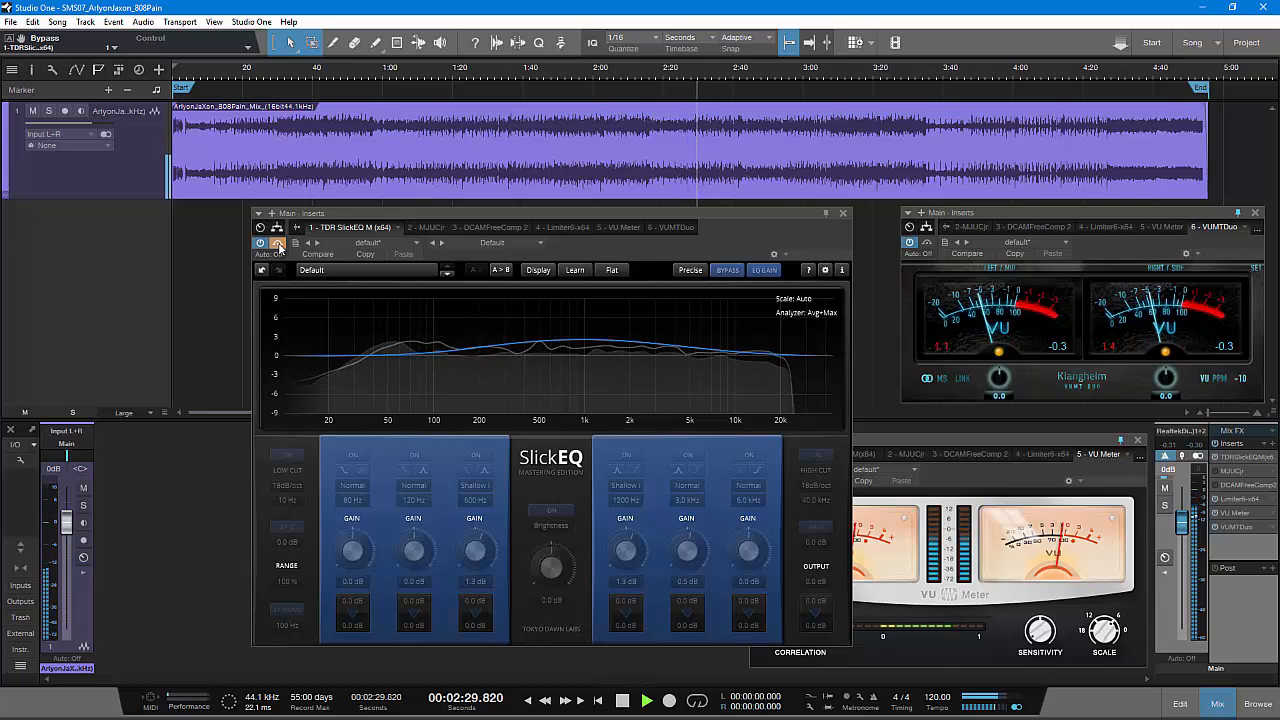
pyautogui.click(278, 244)
pyautogui.press('space')
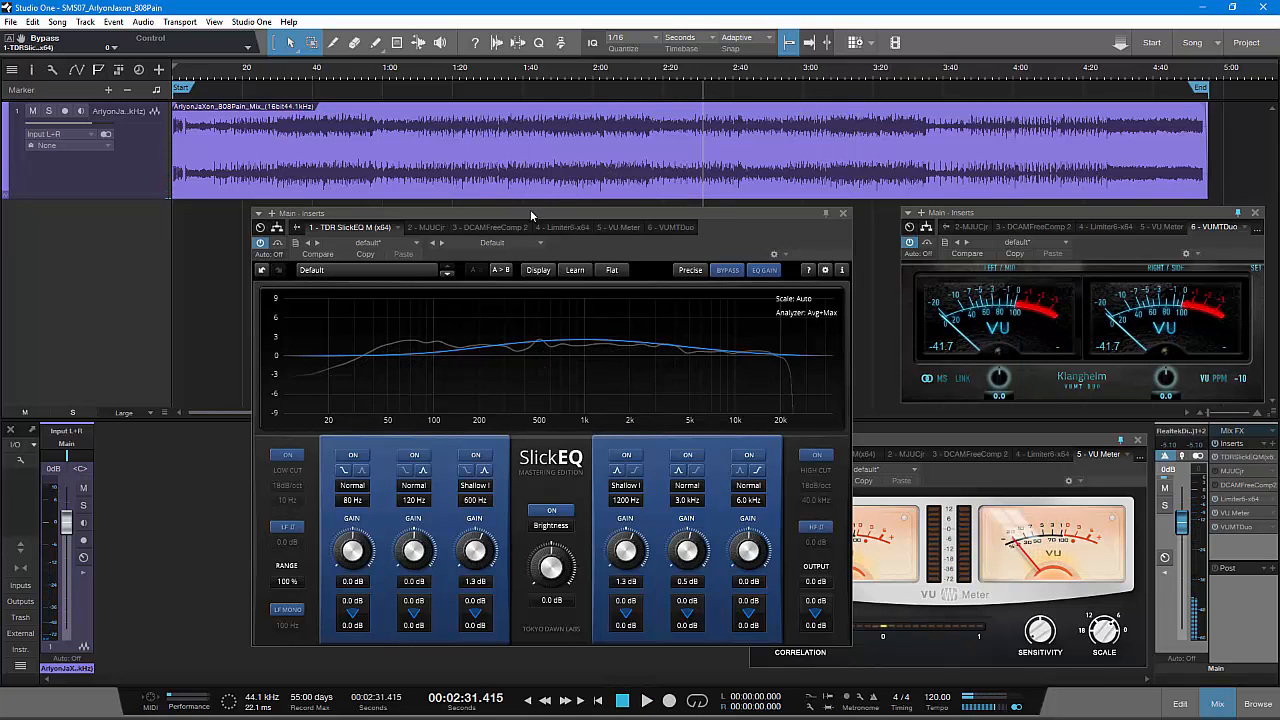
# - Bypass the equalizer with playback stopped, and toggle its automatic EQ gain compensation off and on, leaving it on
pyautogui.click(418, 77)
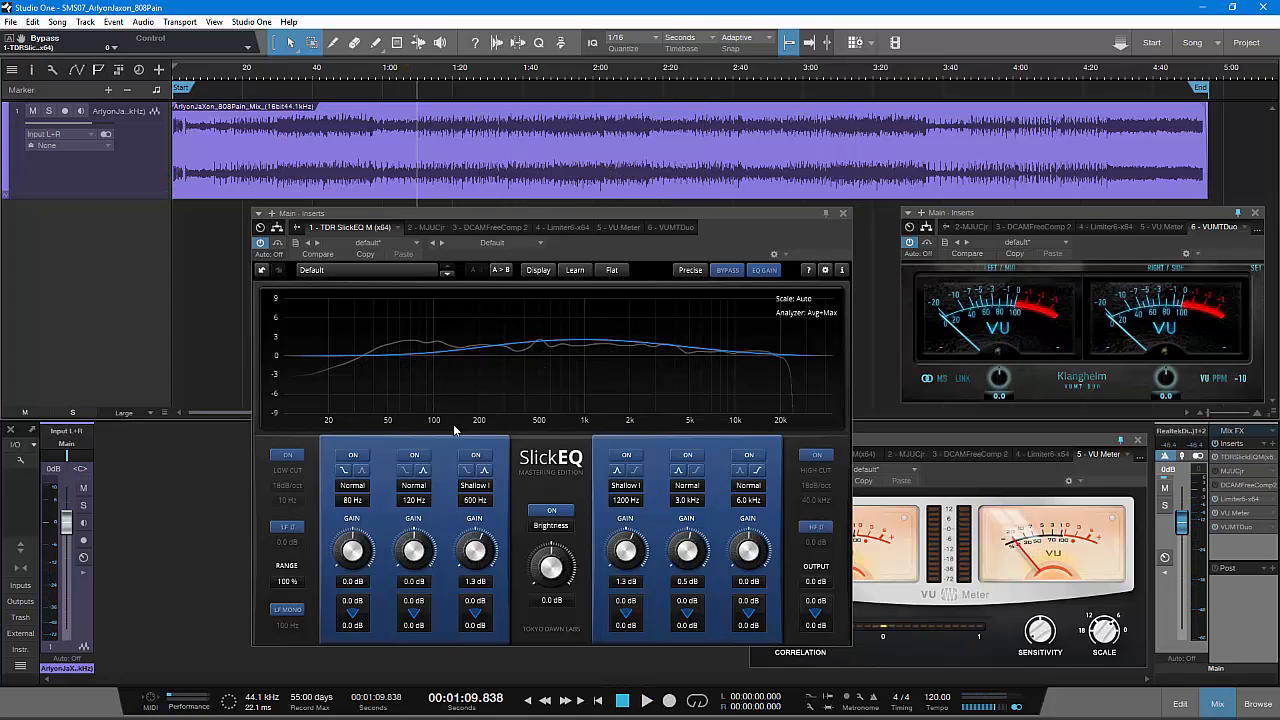
pyautogui.click(278, 244)
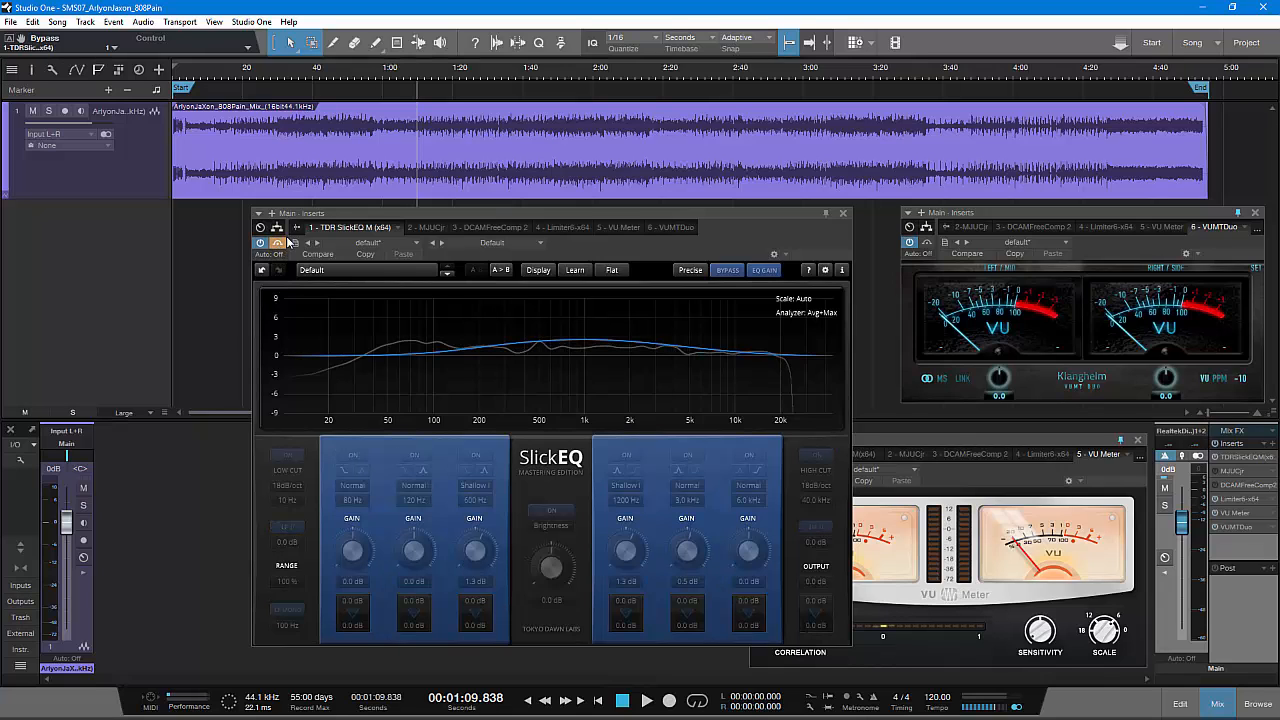
pyautogui.click(449, 73)
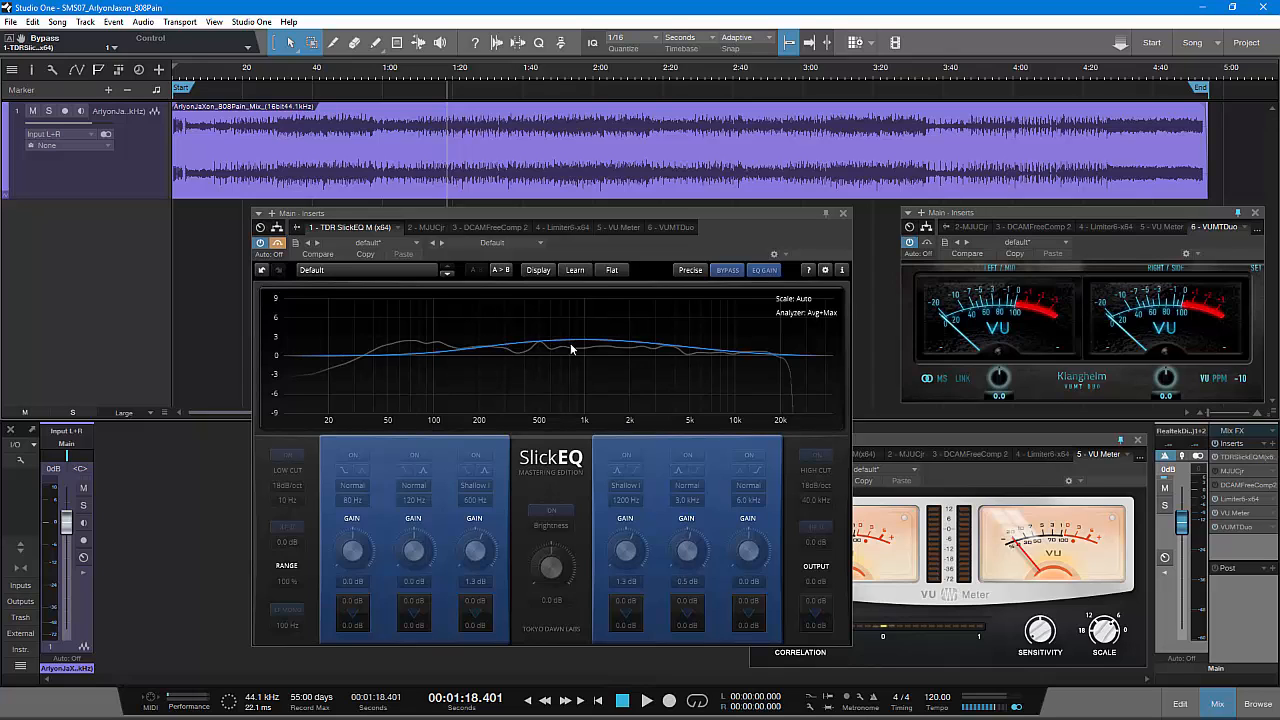
pyautogui.click(765, 271)
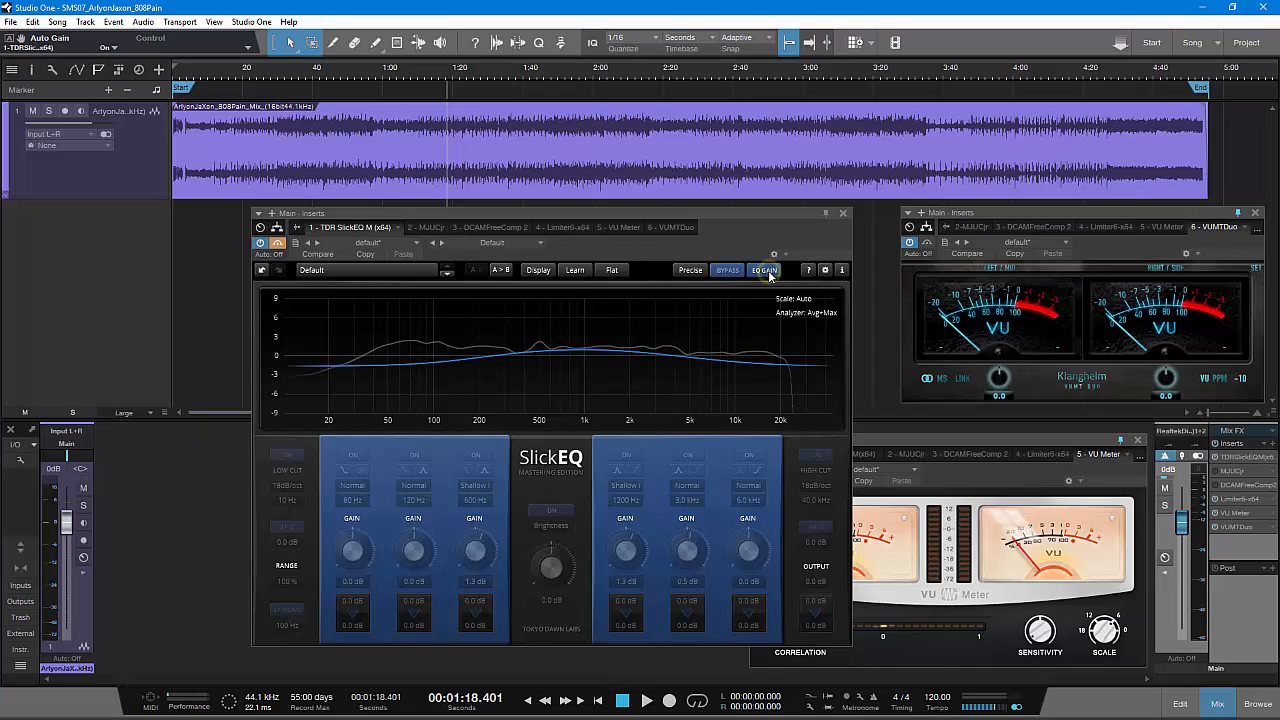
pyautogui.click(765, 273)
pyautogui.click(765, 273)
pyautogui.click(765, 273)
pyautogui.click(765, 273)
pyautogui.click(764, 271)
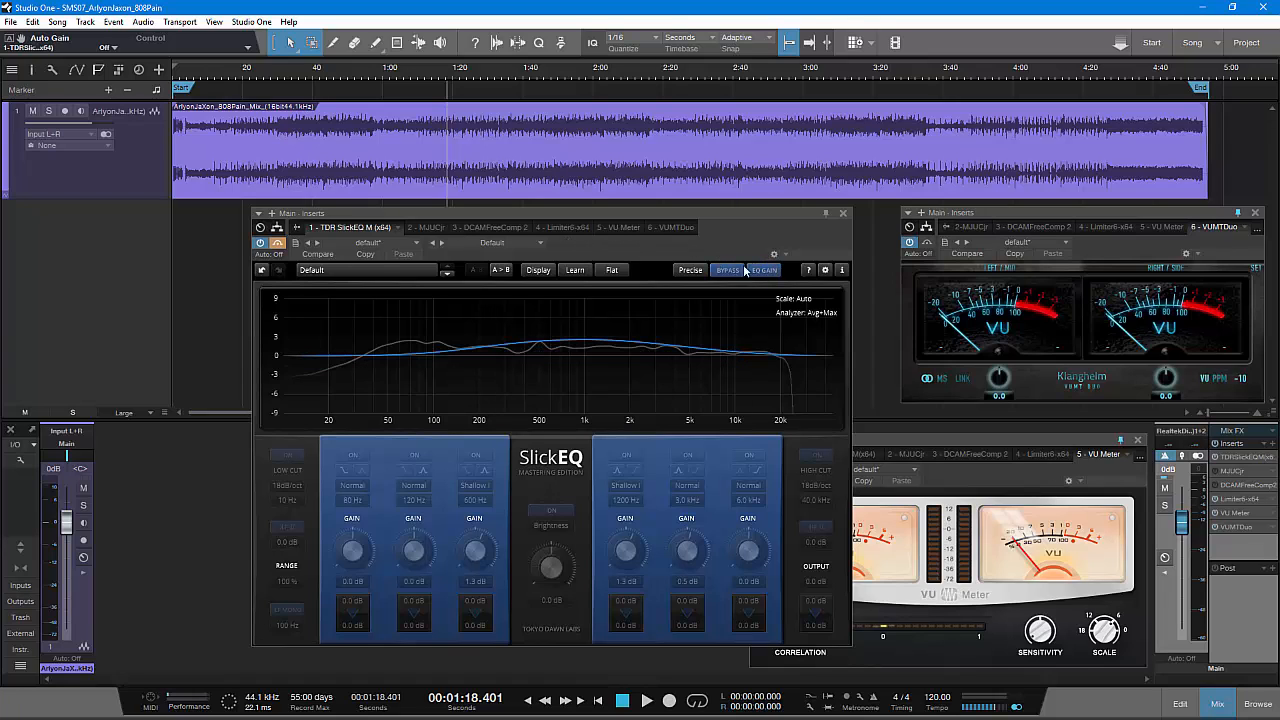
pyautogui.click(766, 271)
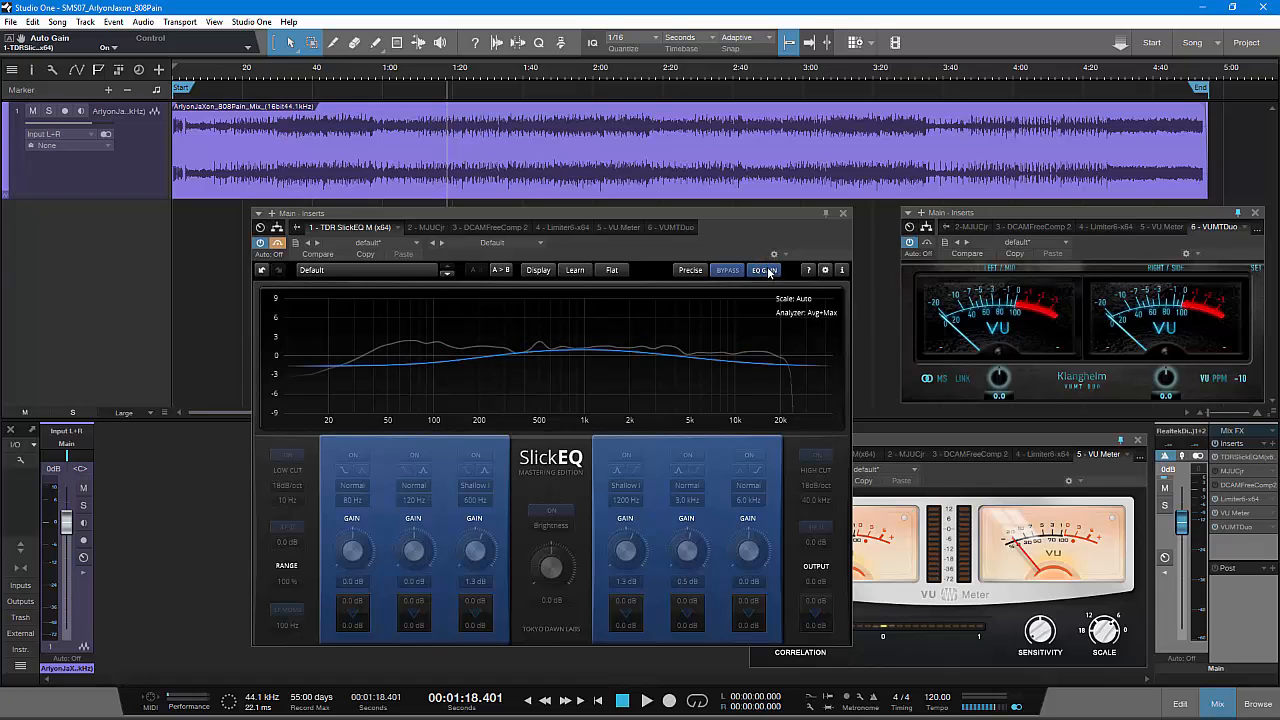
# - Play from about 1:13 and compare the gain-compensated equalizer with the bypassed signal
pyautogui.click(432, 74)
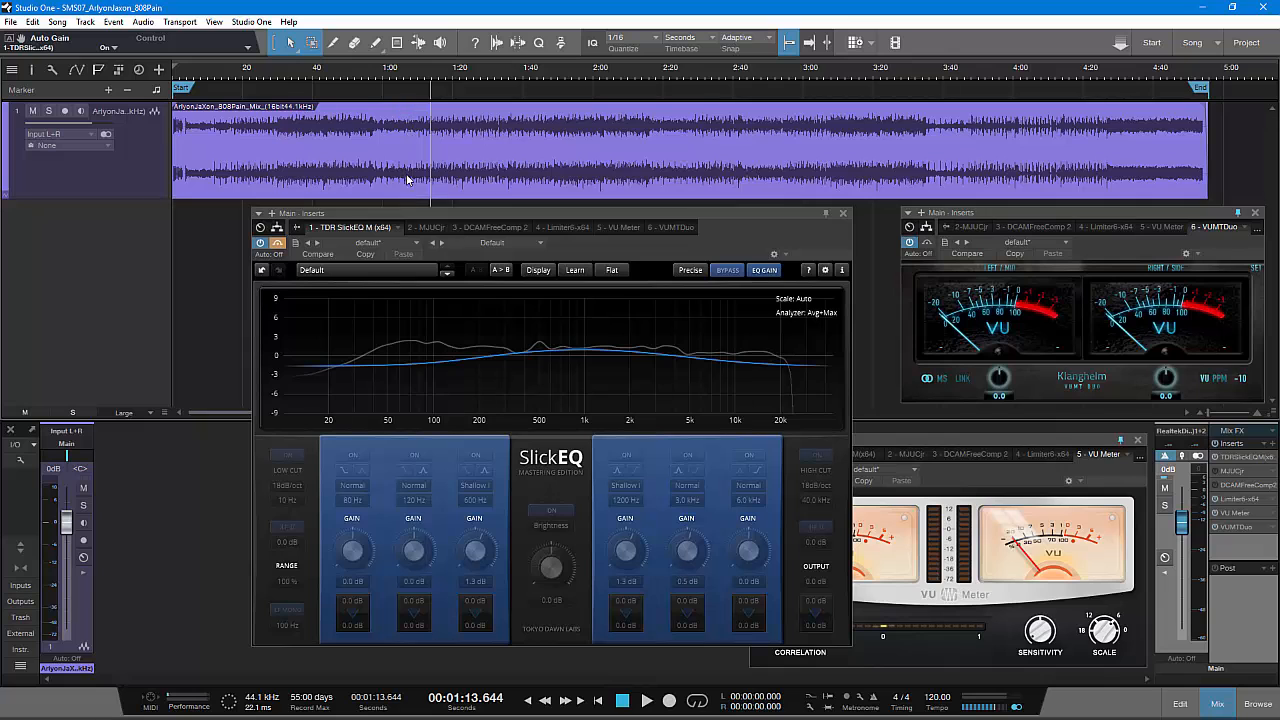
pyautogui.press('space')
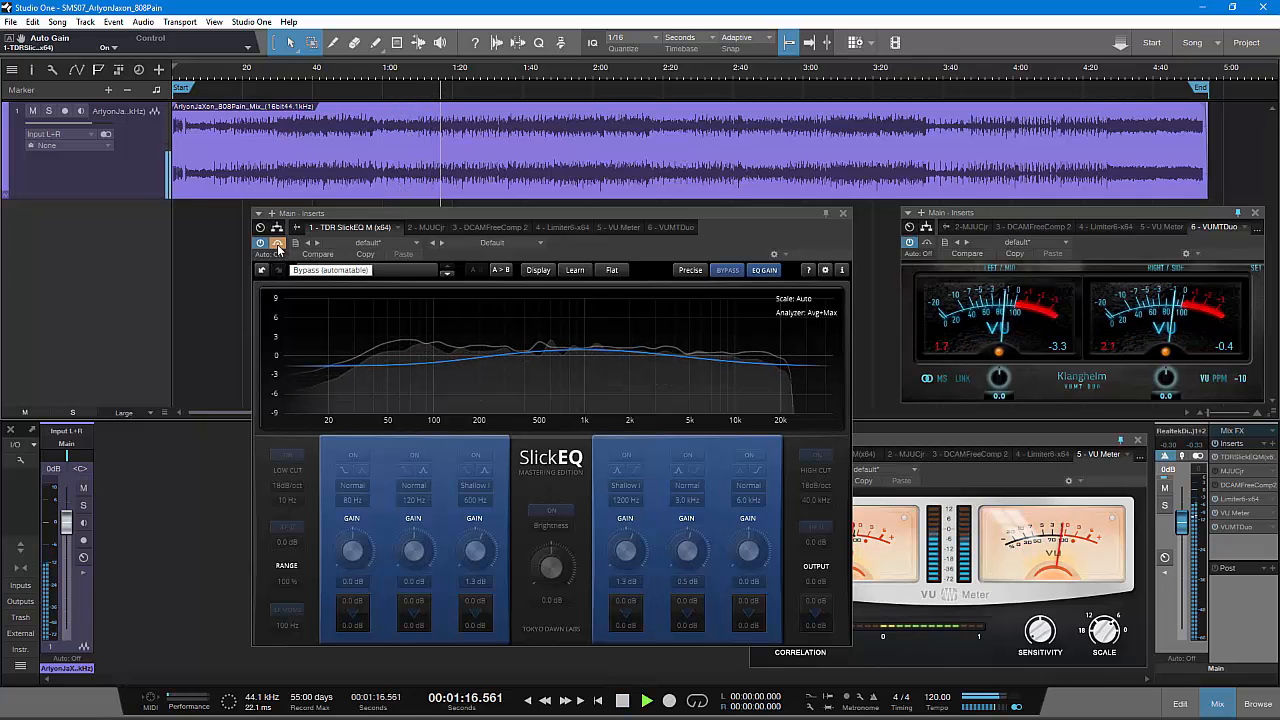
pyautogui.click(278, 244)
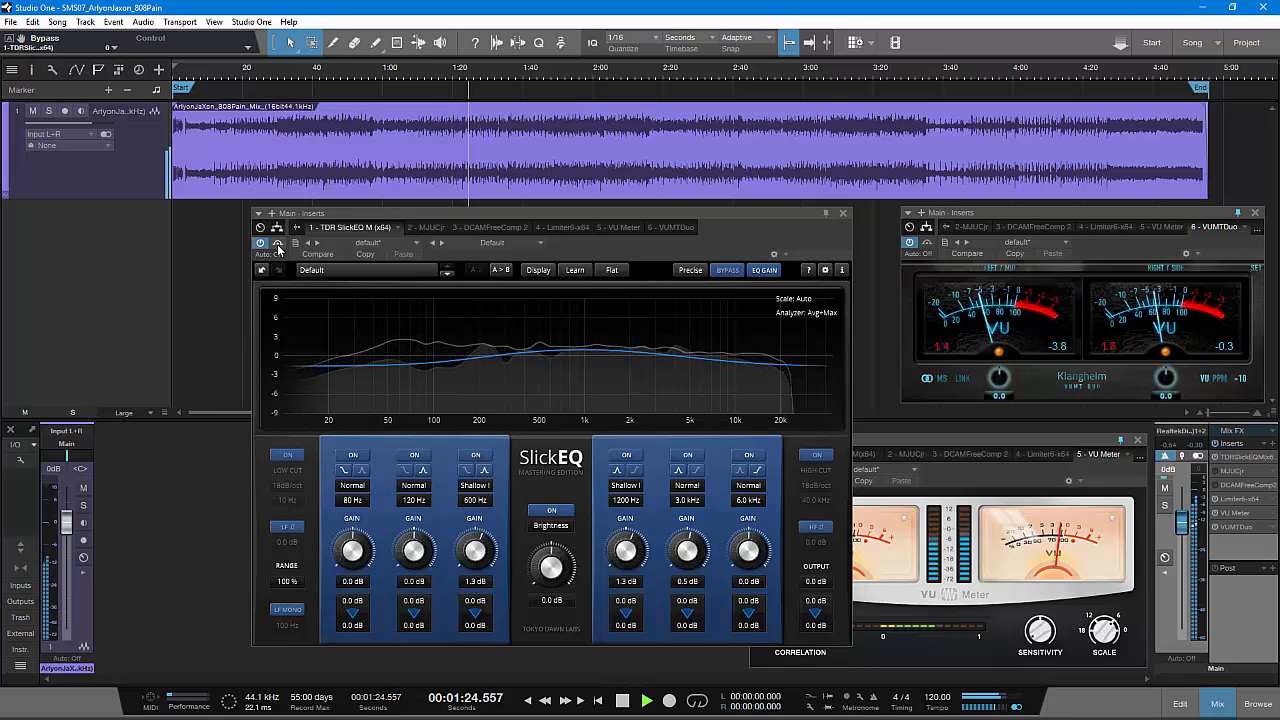
pyautogui.click(278, 244)
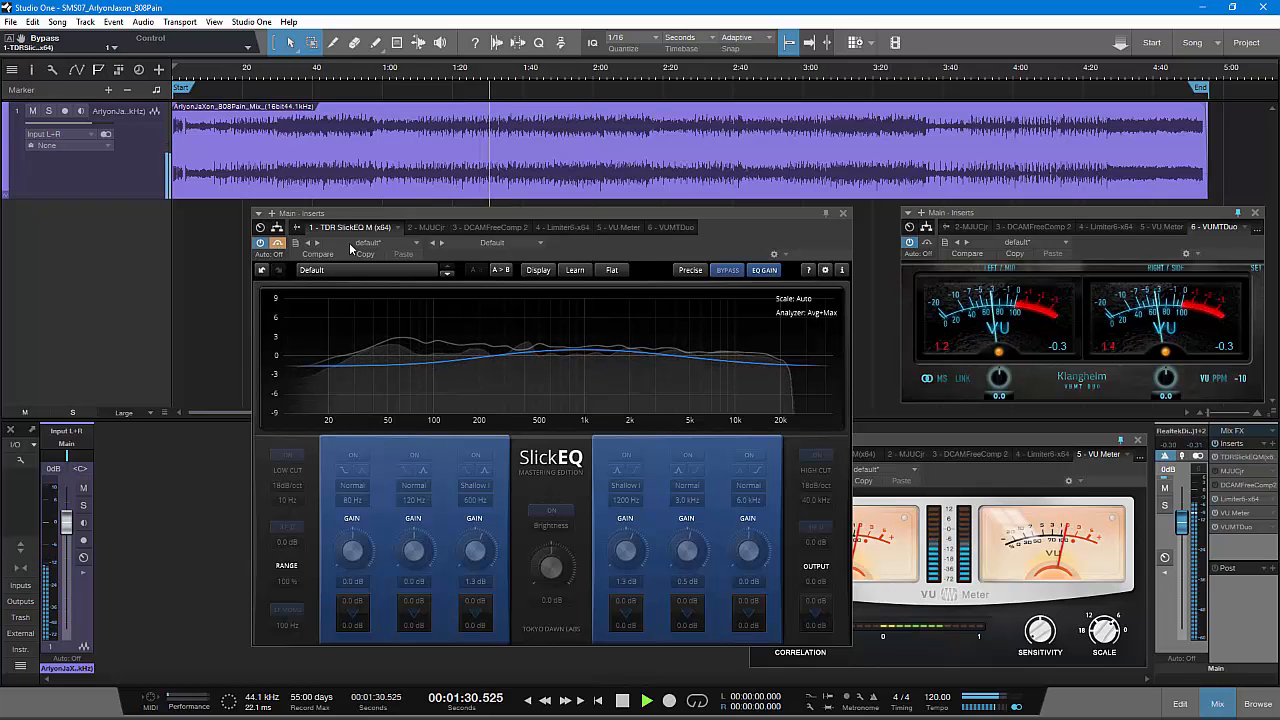
# - Continue playback from about 1:50 and compare the mix with the equalizer bypassed and active
pyautogui.click(562, 68)
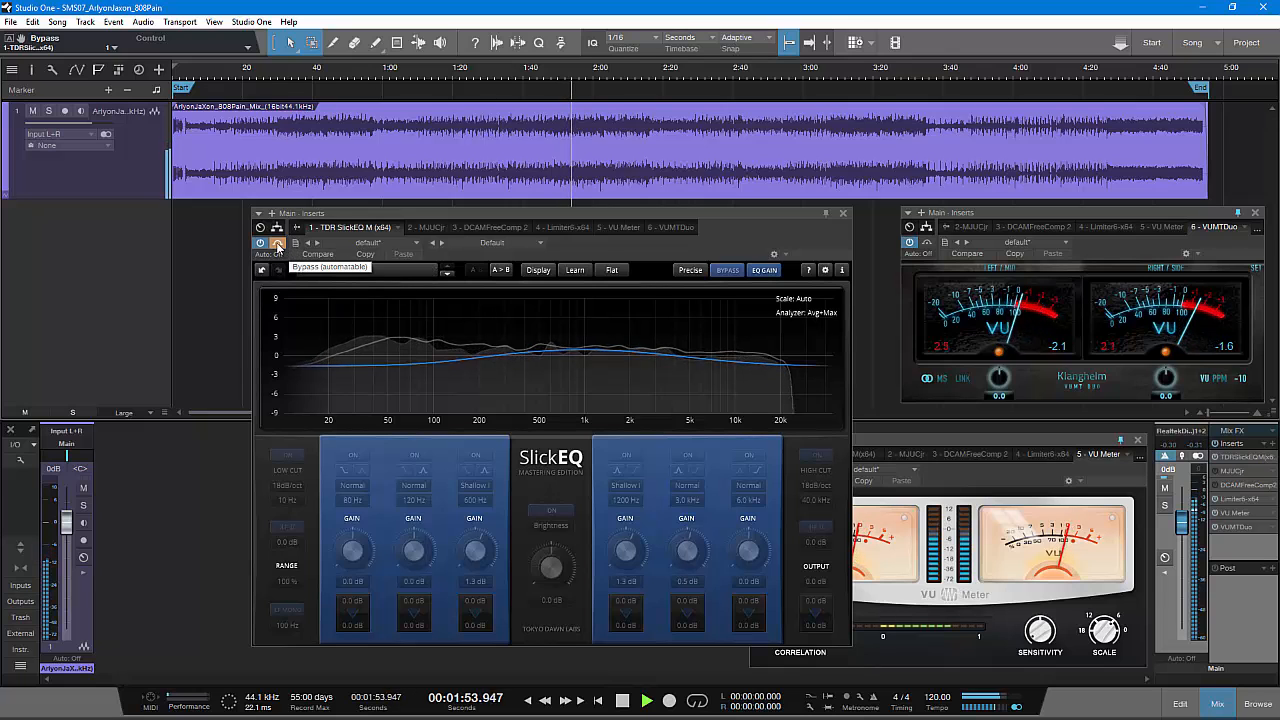
pyautogui.click(278, 244)
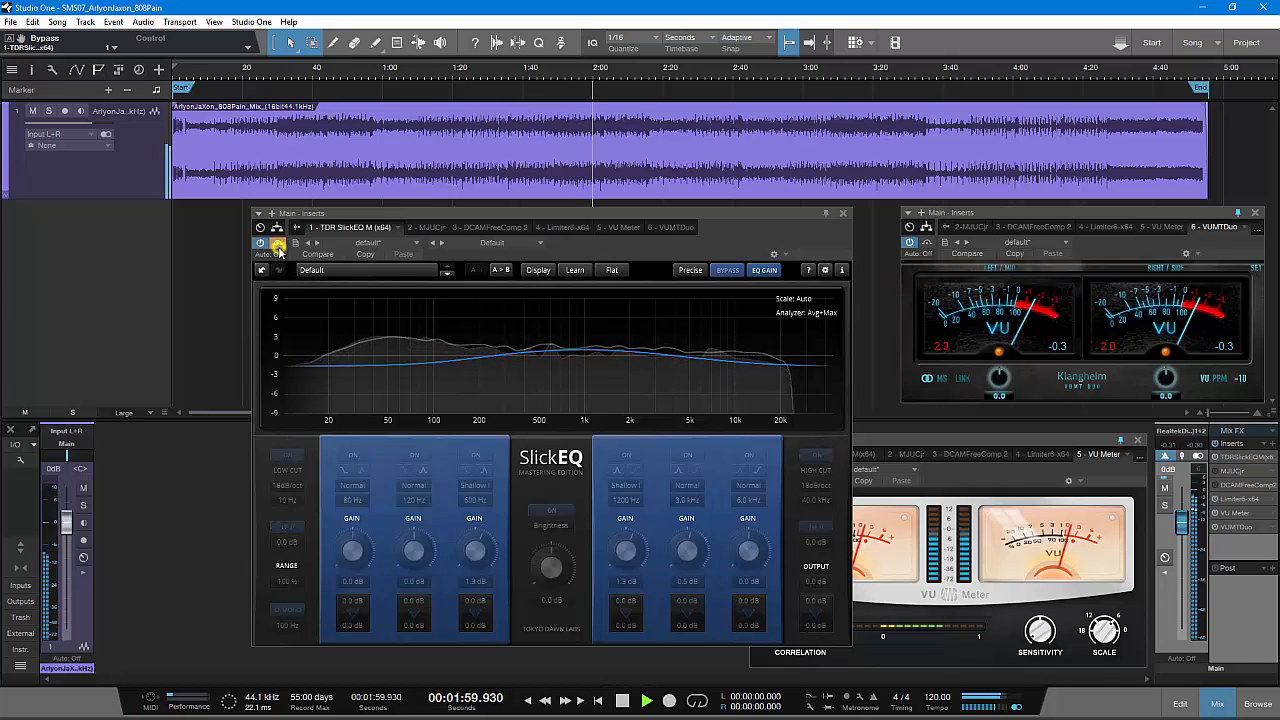
pyautogui.click(278, 245)
pyautogui.click(278, 247)
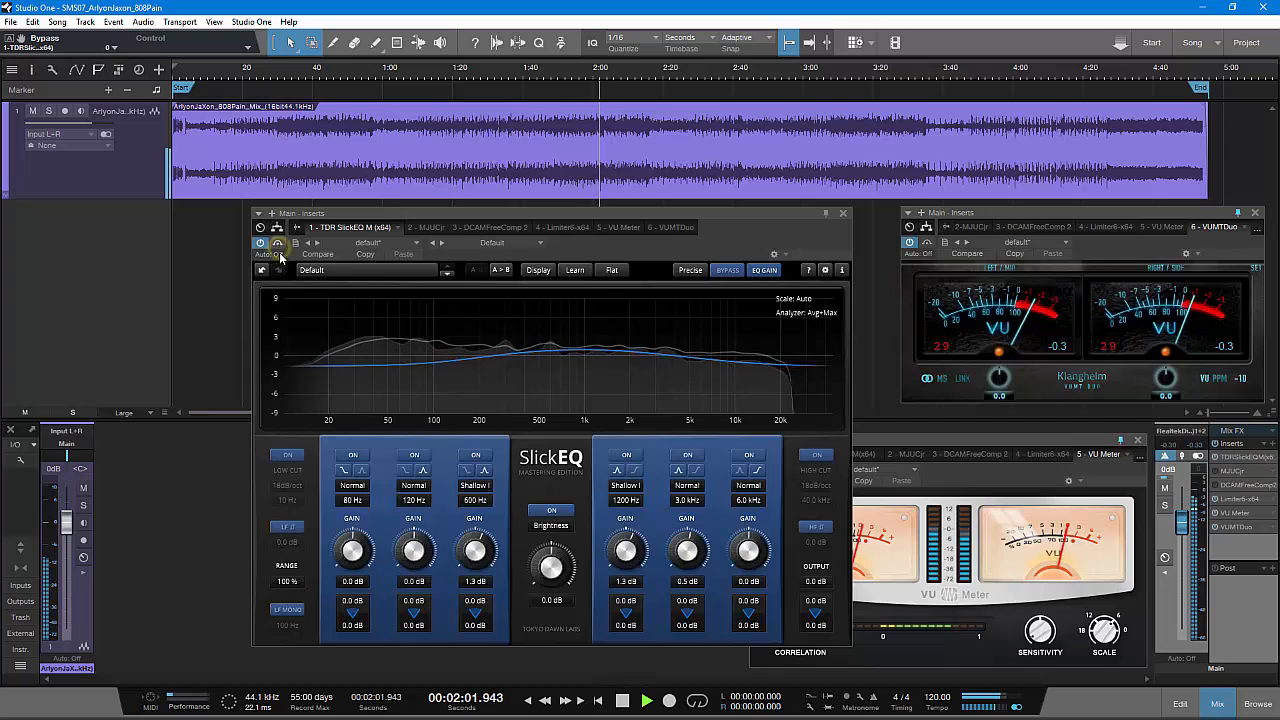
# - Set the 600 Hz band's gain to 1.6 dB and the 1200 Hz band's gain to 1.5 dB, checking against the bypassed signal
pyautogui.moveTo(472, 559); pyautogui.dragTo(472, 554)
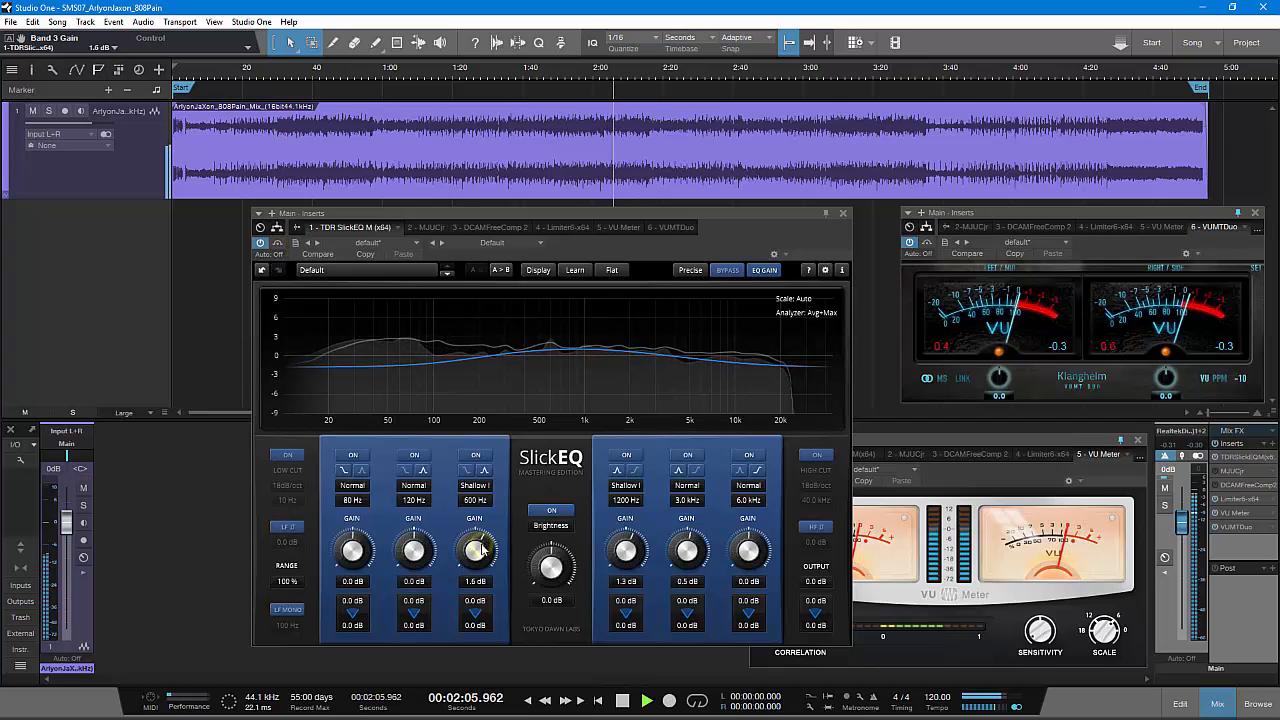
pyautogui.moveTo(625, 551); pyautogui.dragTo(625, 548)
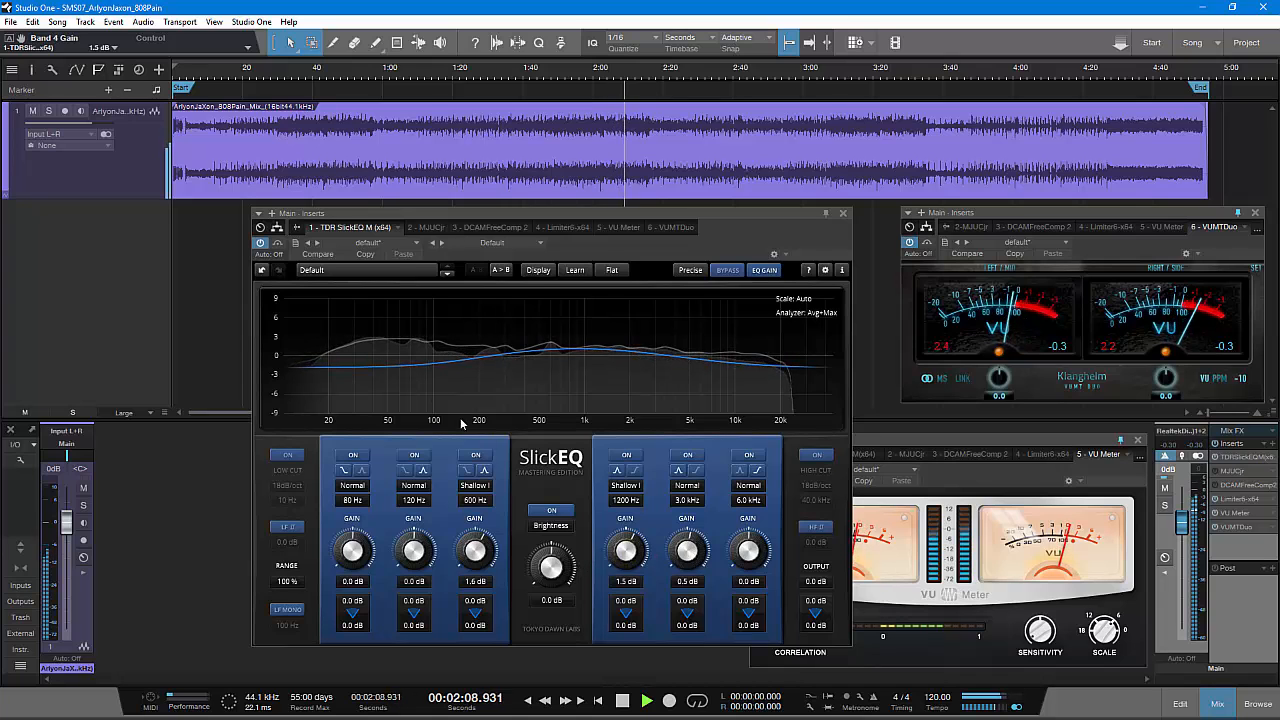
pyautogui.click(278, 243)
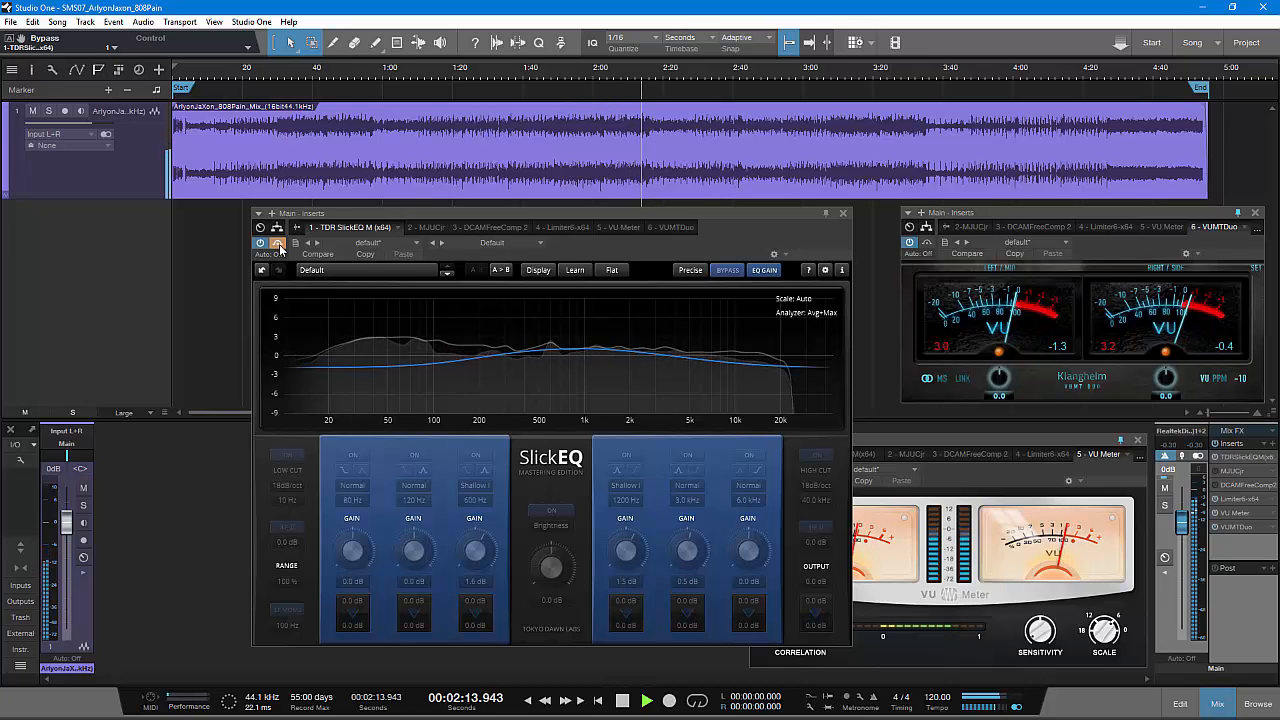
pyautogui.click(278, 243)
# - Jump playback to about 3:11 and compare the adjusted equalizer with the bypassed signal
pyautogui.click(845, 66)
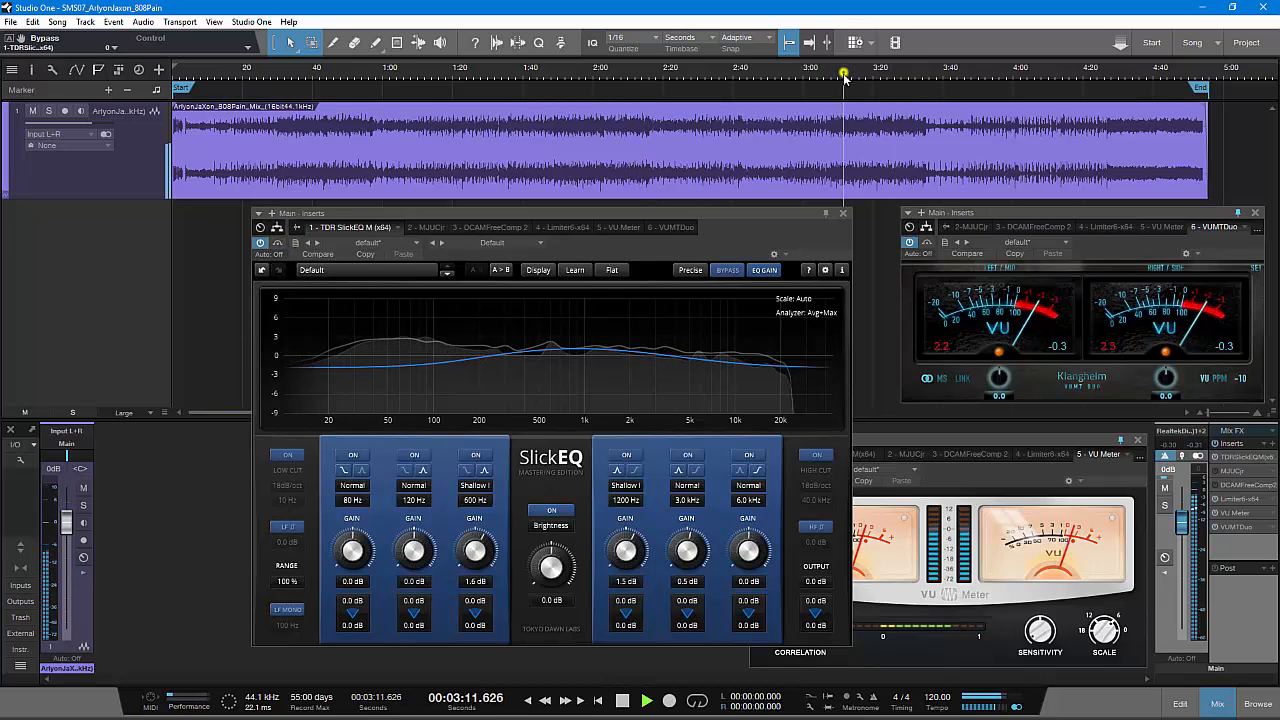
pyautogui.click(278, 243)
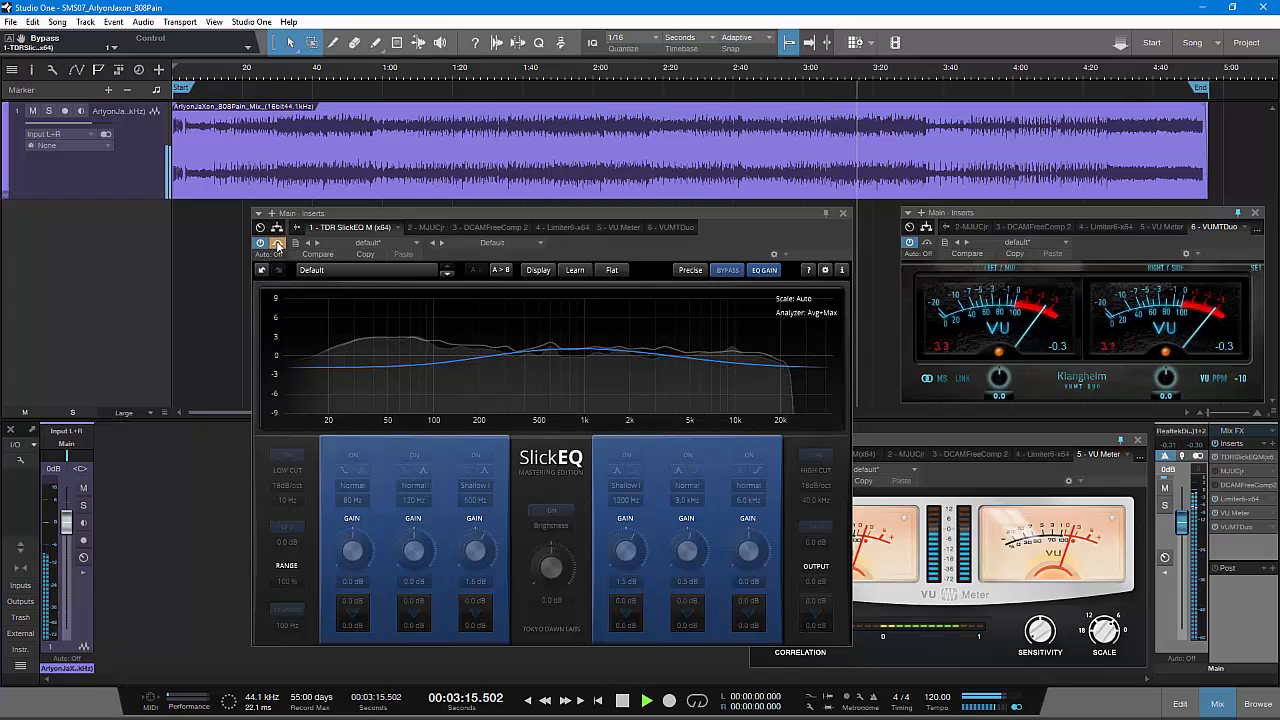
pyautogui.click(278, 243)
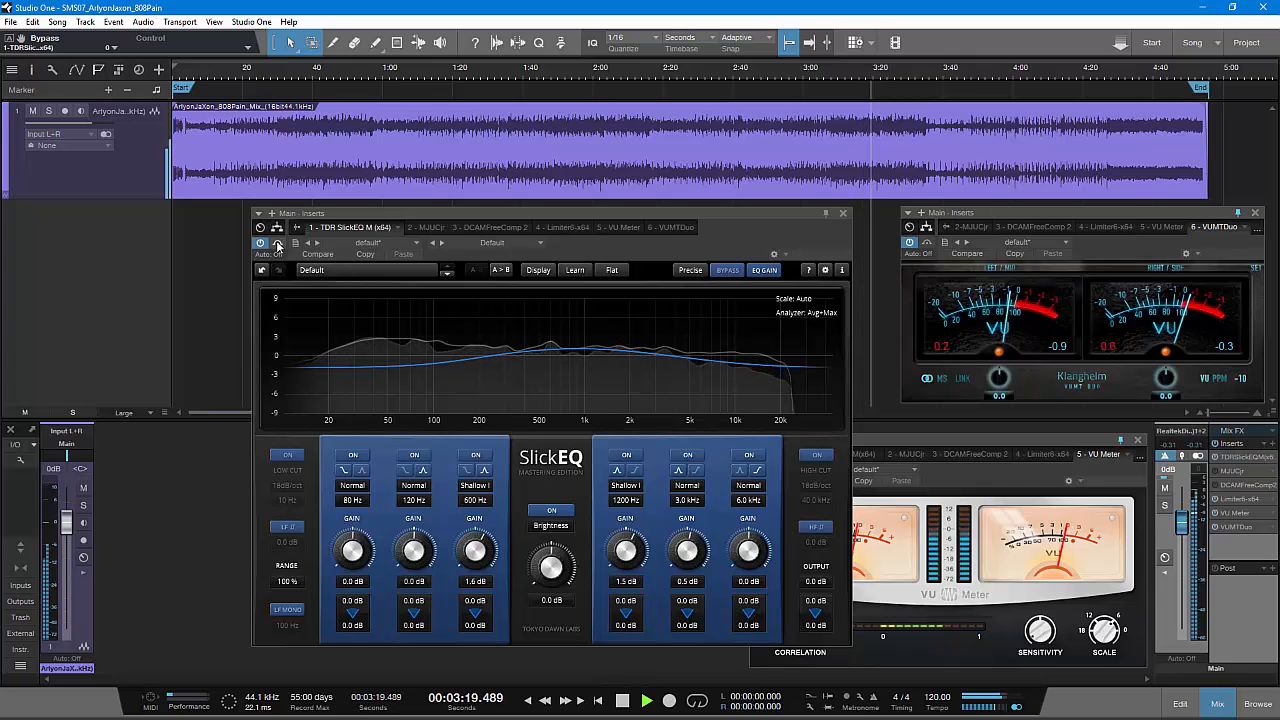
# - Turn off the equalizer's automatic gain compensation and compare the uncompensated EQ with the bypassed signal
pyautogui.click(763, 271)
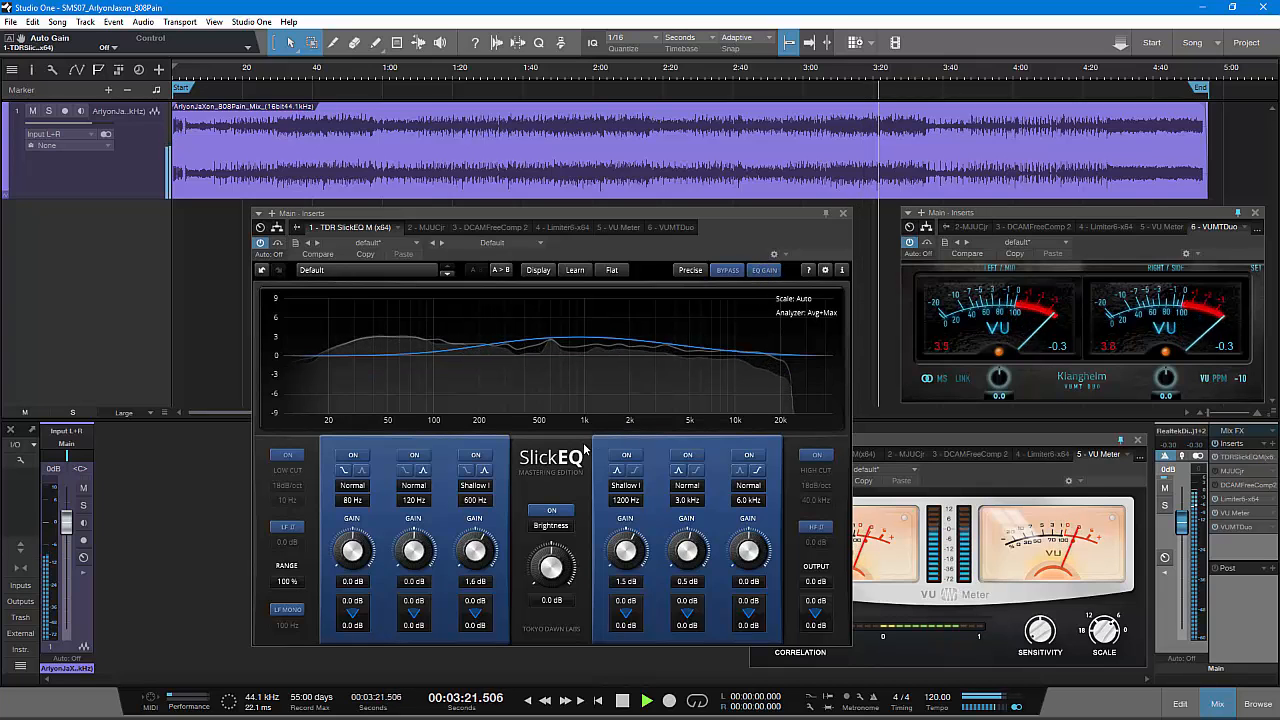
pyautogui.click(279, 244)
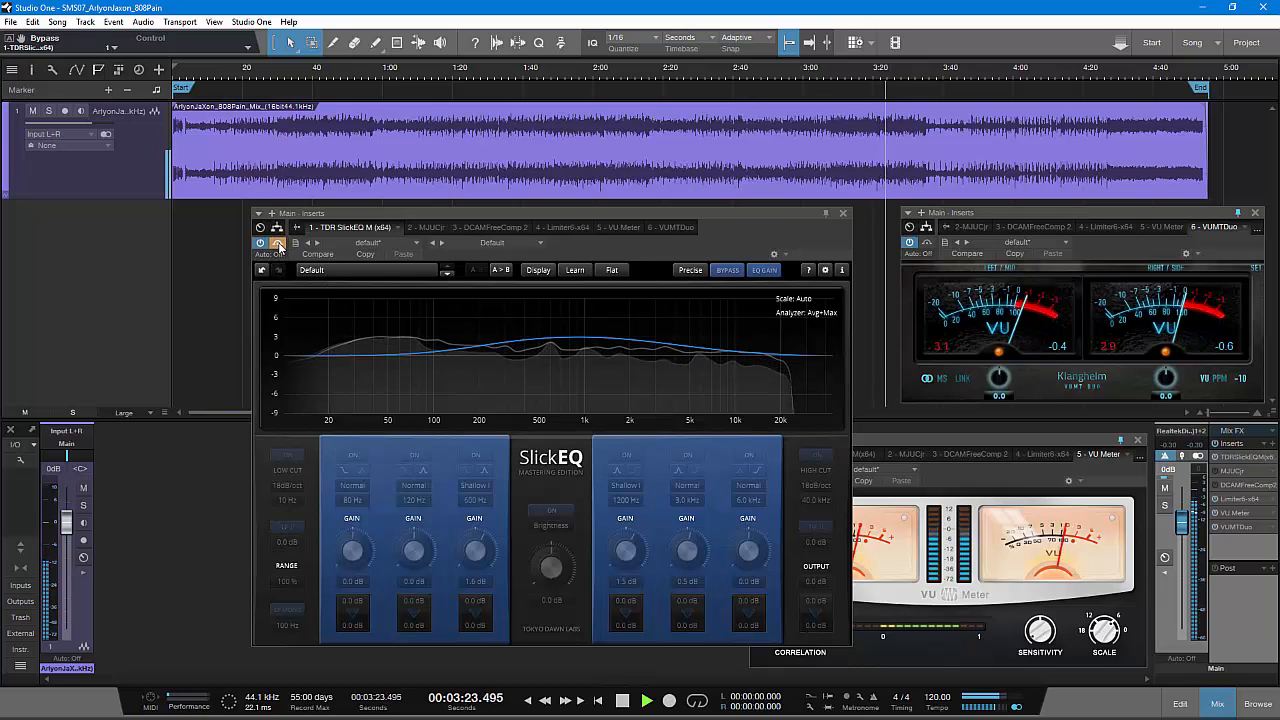
pyautogui.click(279, 244)
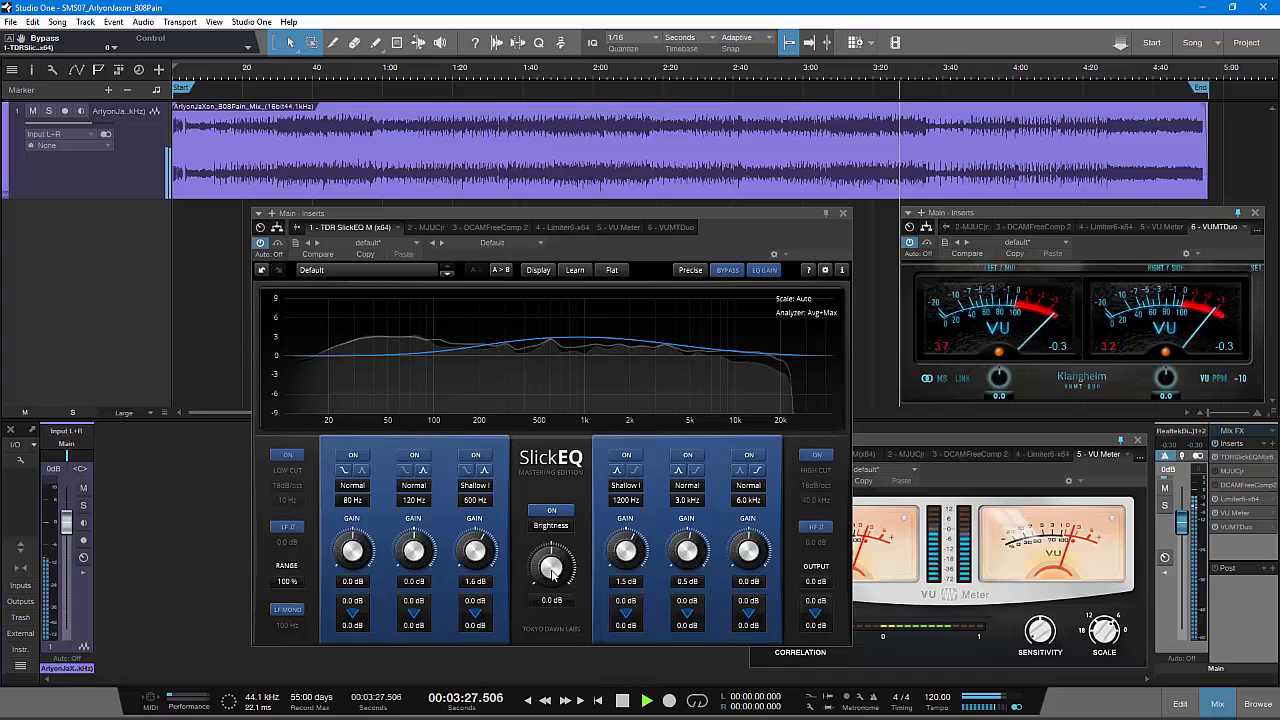
# - Set the equalizer's Brightness to -0.5 dB and, with playback stopped, leave the EQ active with automatic gain compensation off
pyautogui.moveTo(551, 571); pyautogui.dragTo(553, 585)
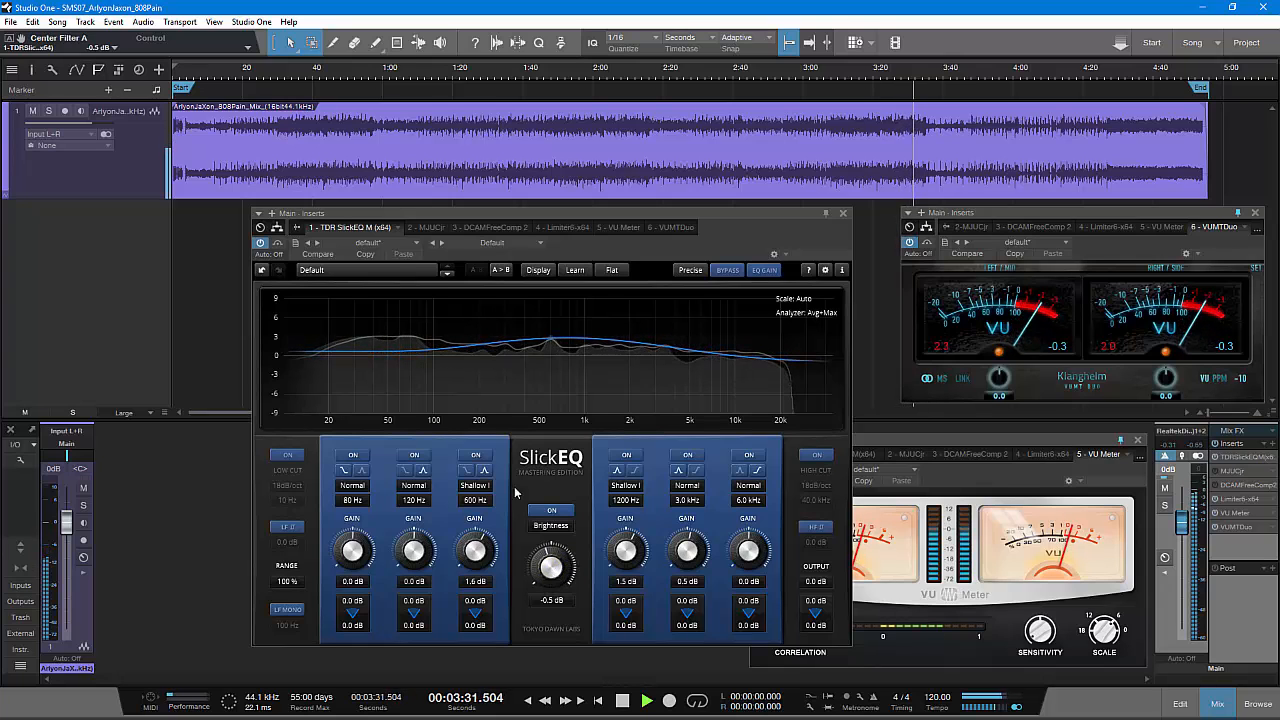
pyautogui.click(278, 244)
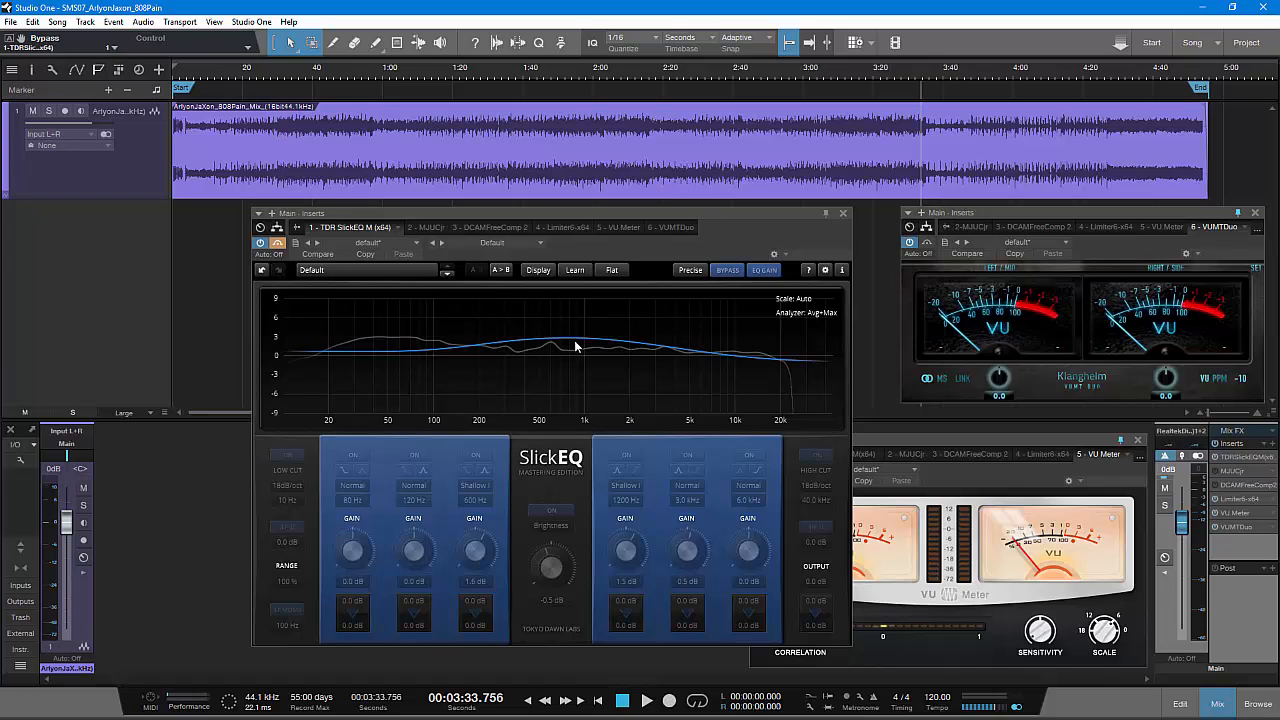
pyautogui.click(762, 272)
pyautogui.moveTo(758, 244)
pyautogui.mouseDown()
pyautogui.moveTo(730, 240)
pyautogui.moveTo(715, 257)
pyautogui.moveTo(735, 245)
pyautogui.mouseUp()
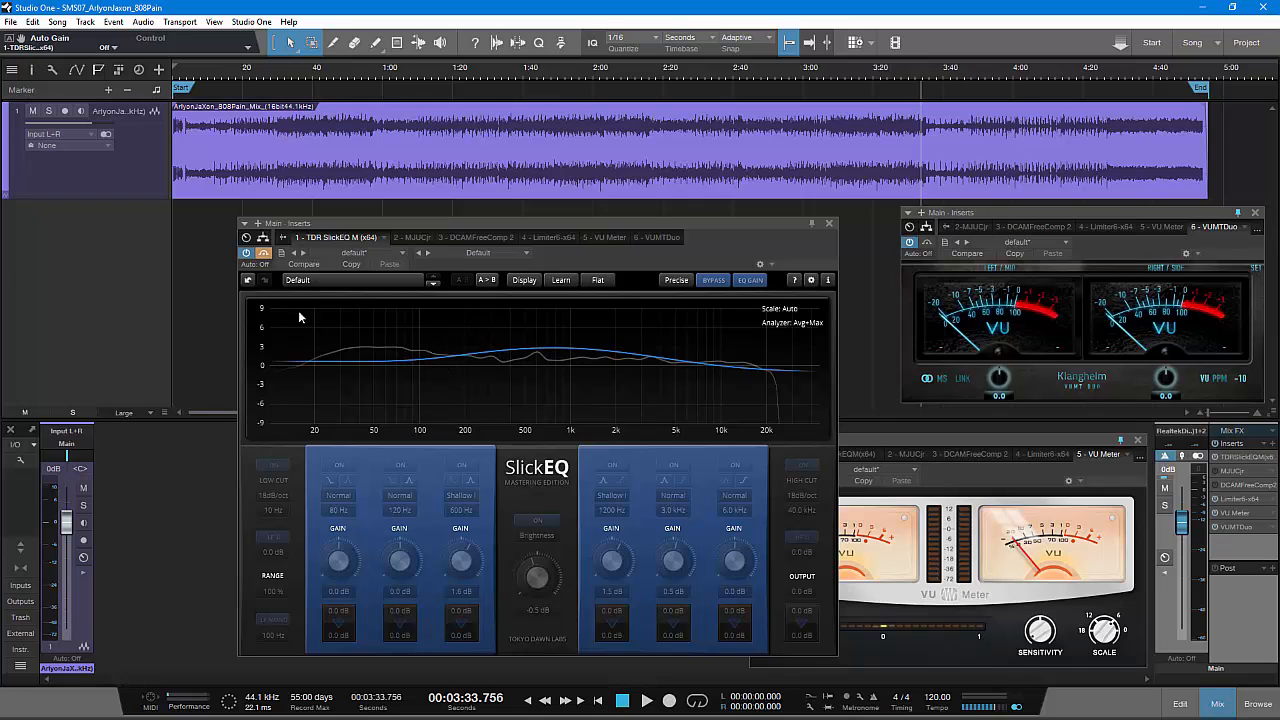
pyautogui.click(265, 254)
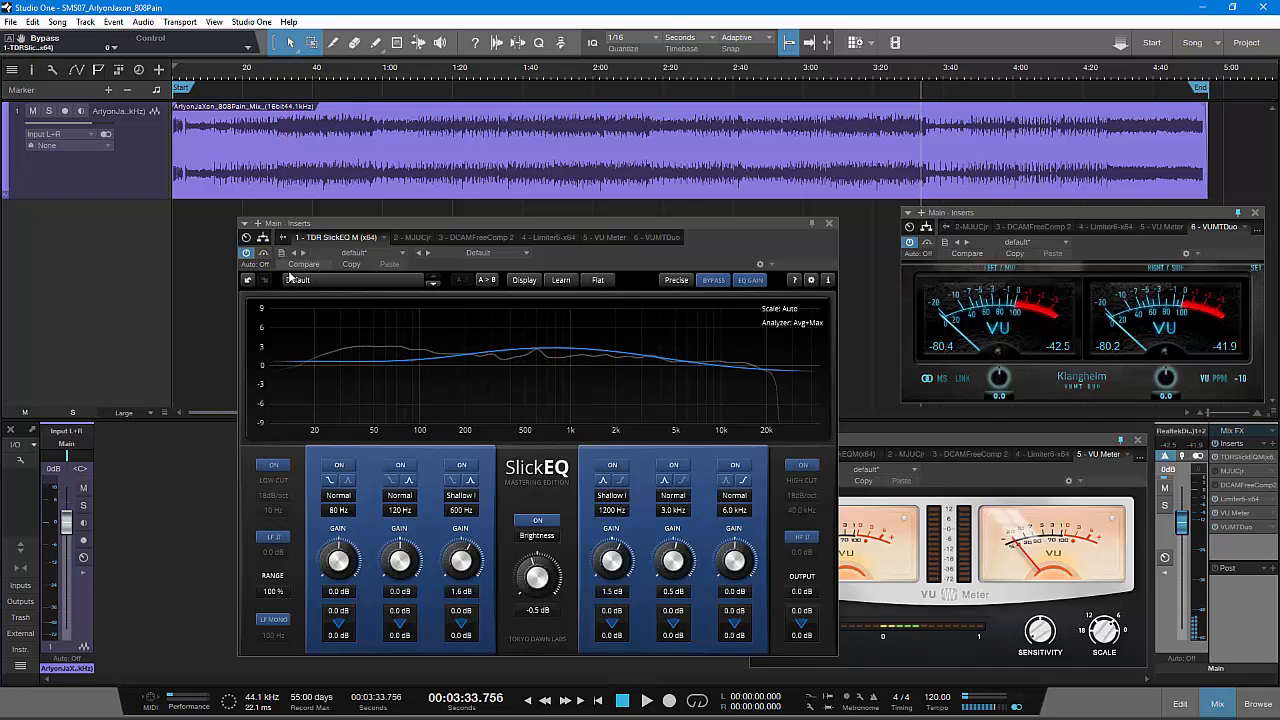
pyautogui.moveTo(729, 229); pyautogui.dragTo(703, 227)
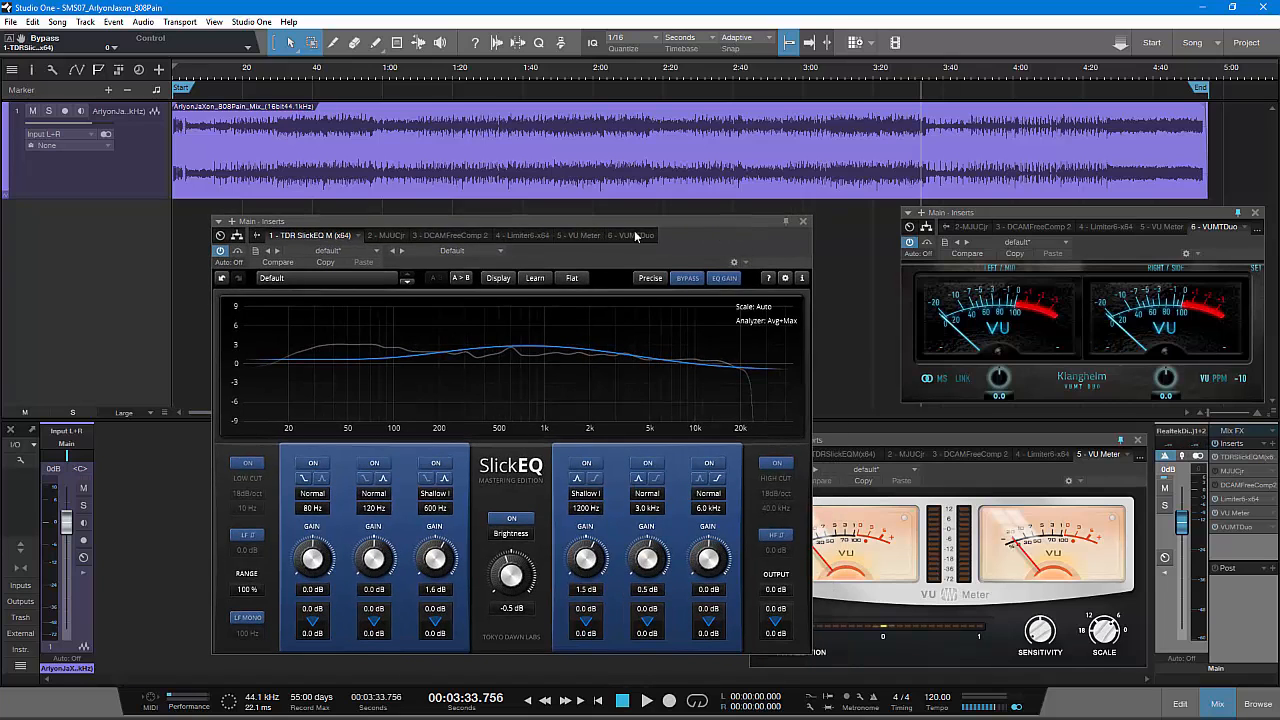
# - In Limiter6, set the compressor gain to 3.1 dB while playing the mix from about 1:49
pyautogui.click(520, 237)
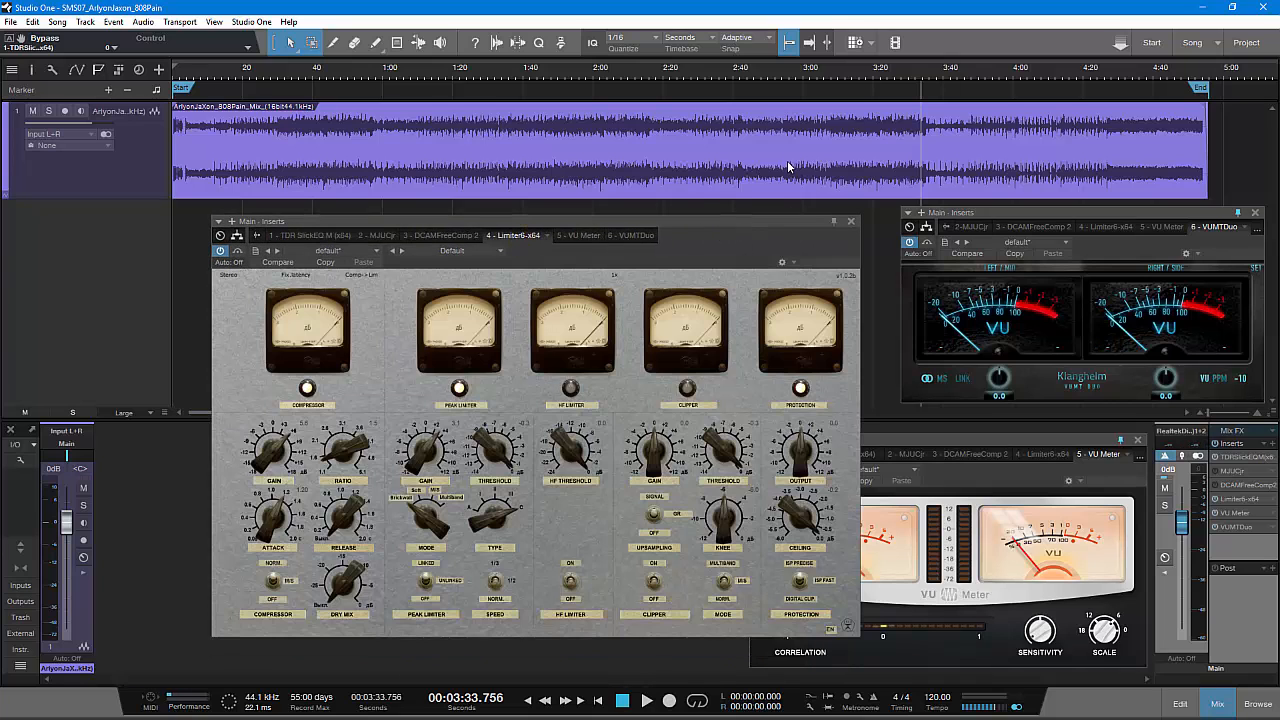
pyautogui.click(555, 74)
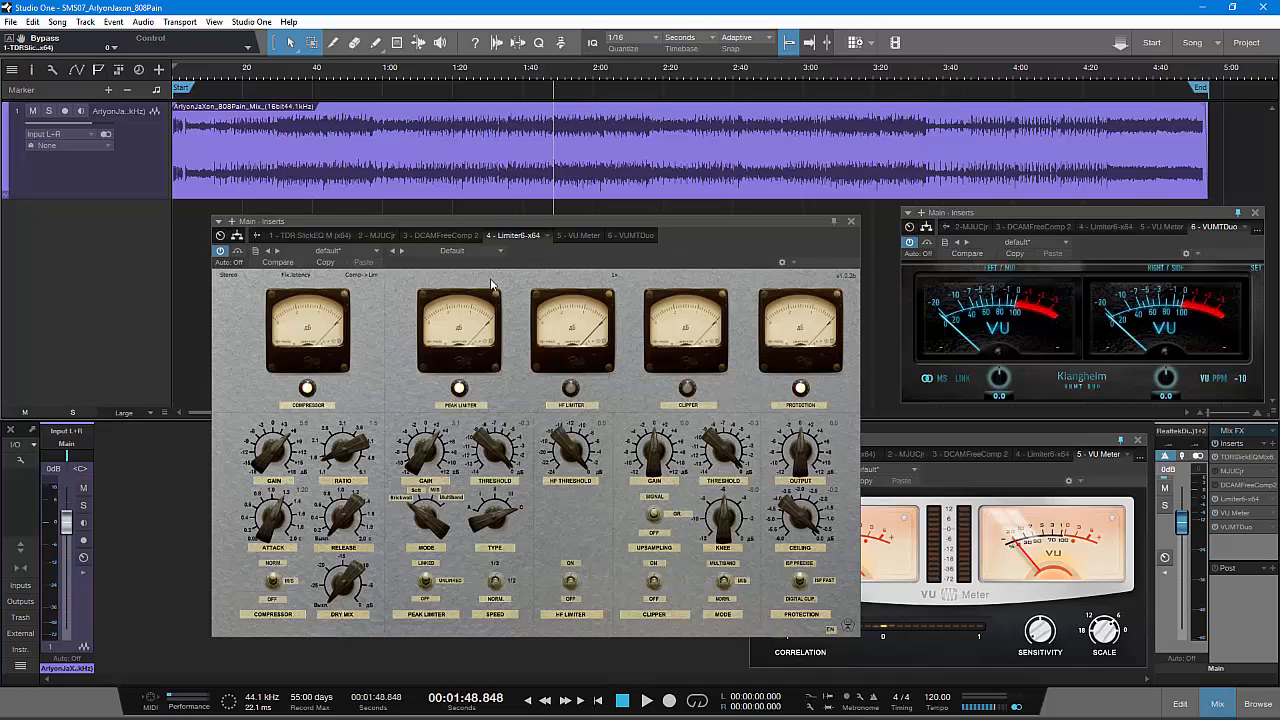
pyautogui.press('space')
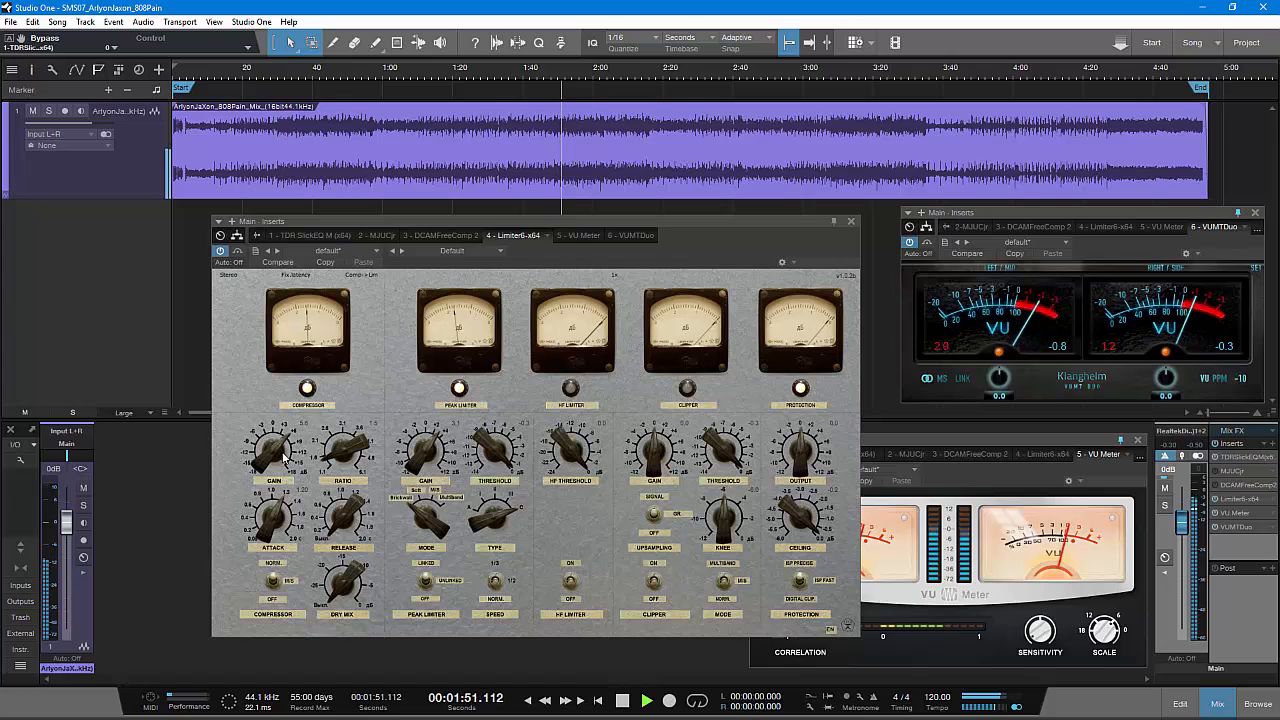
pyautogui.moveTo(260, 461); pyautogui.dragTo(268, 466)
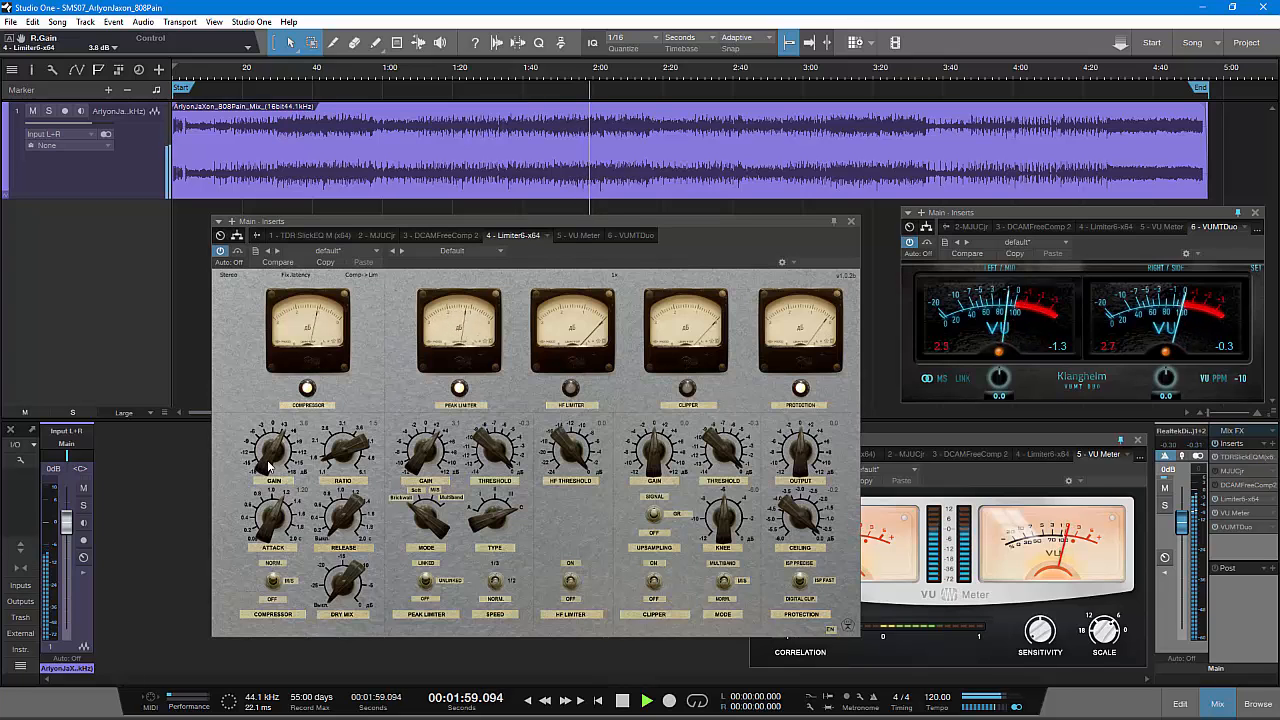
pyautogui.moveTo(267, 463); pyautogui.dragTo(267, 462)
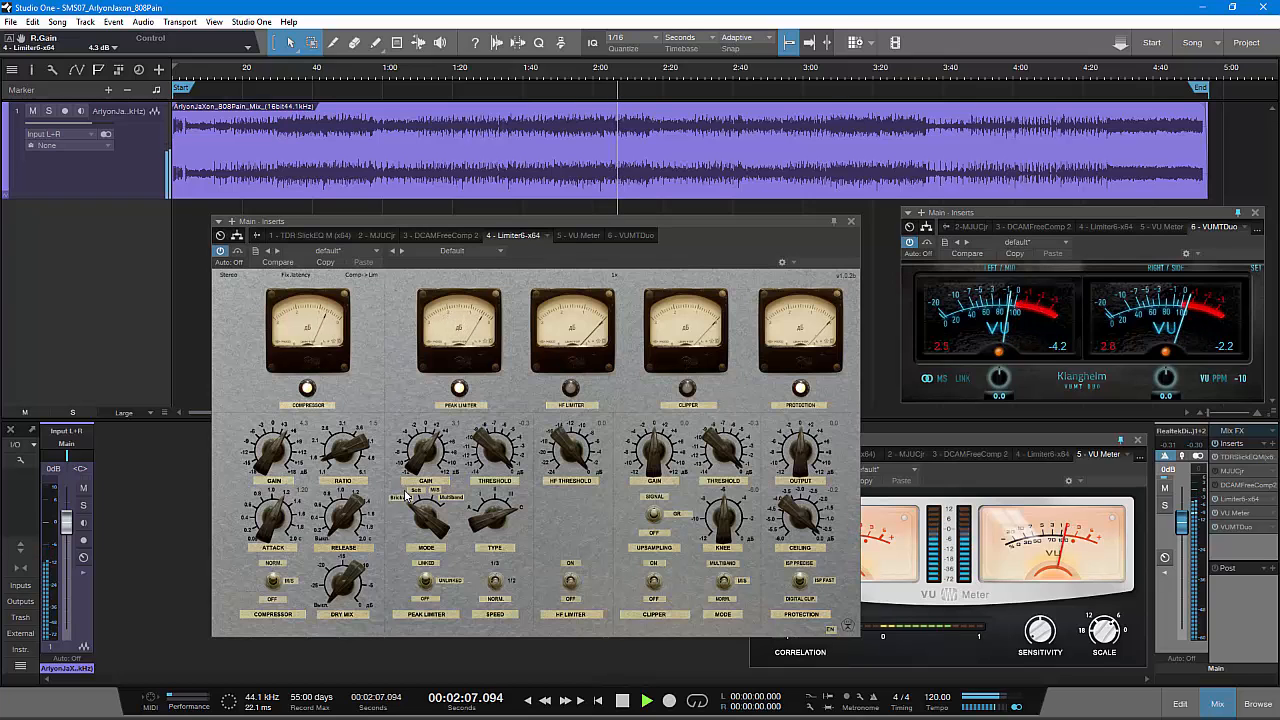
pyautogui.click(549, 80)
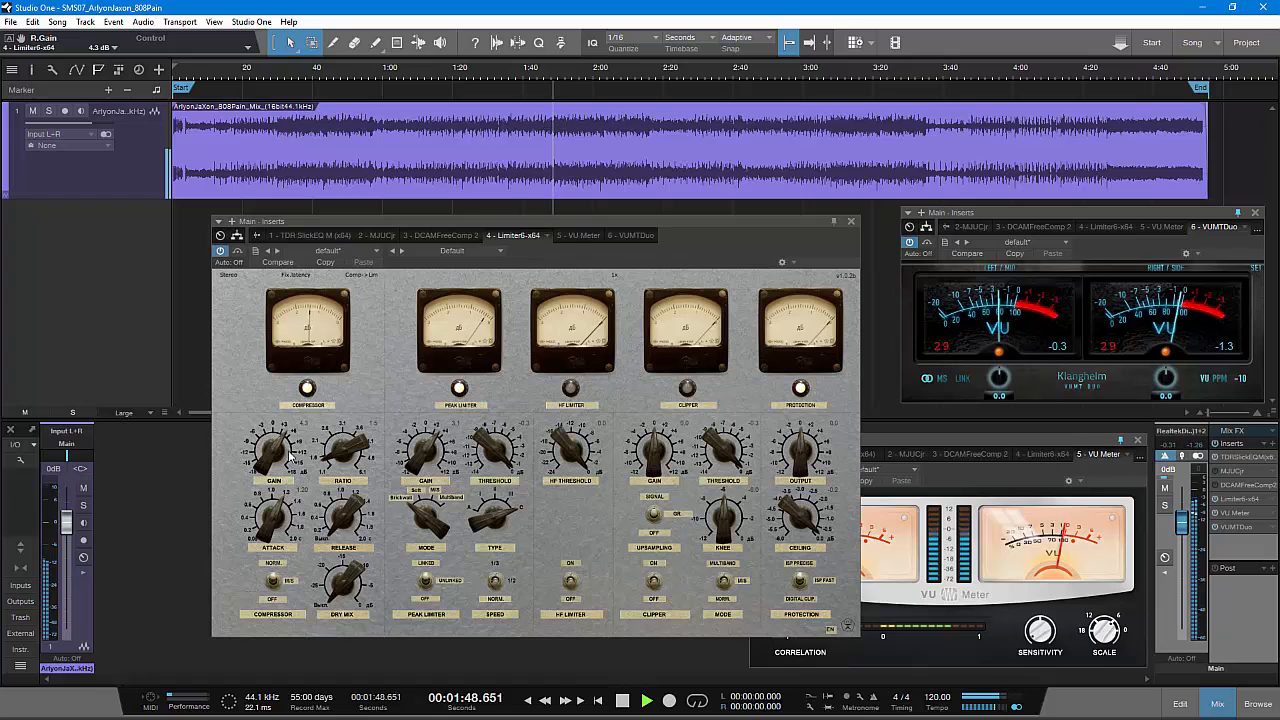
pyautogui.moveTo(292, 456); pyautogui.dragTo(272, 459)
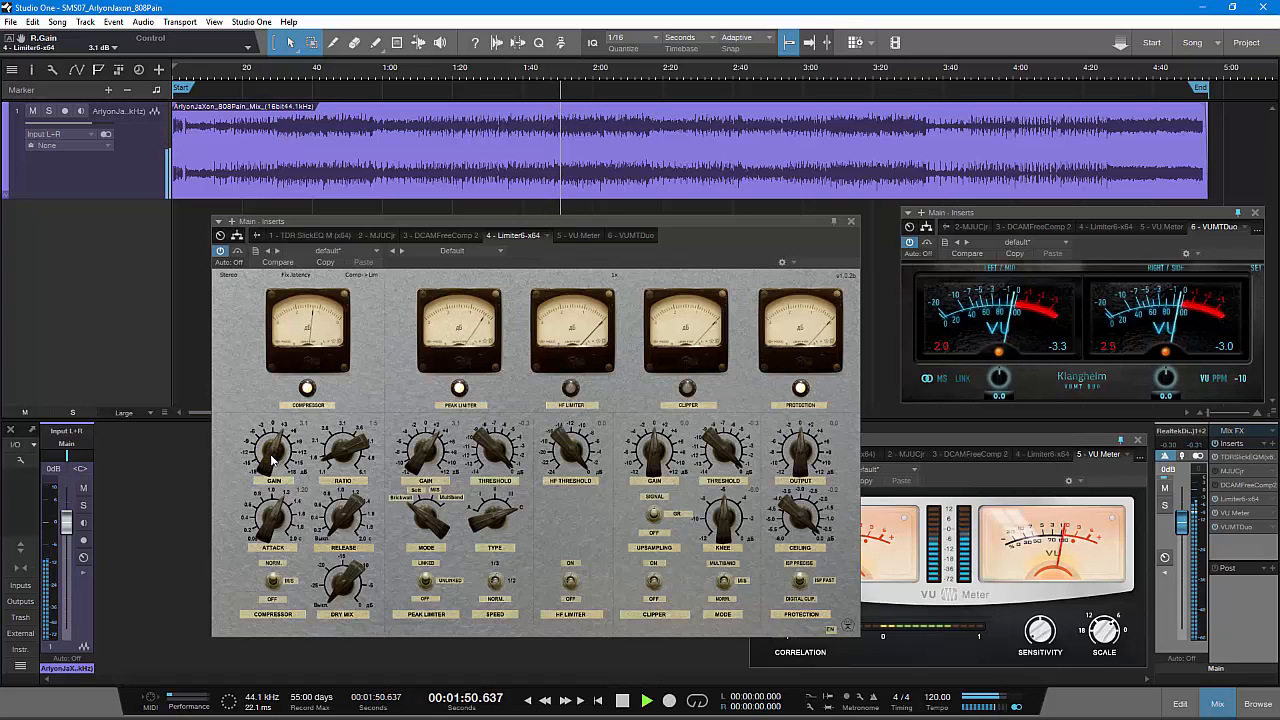
# - Set Limiter6's peak limiter gain to 4.1 dB, audition the mix from about 2:20 and 3:00, and close the plug-in window
pyautogui.moveTo(418, 458); pyautogui.dragTo(413, 457)
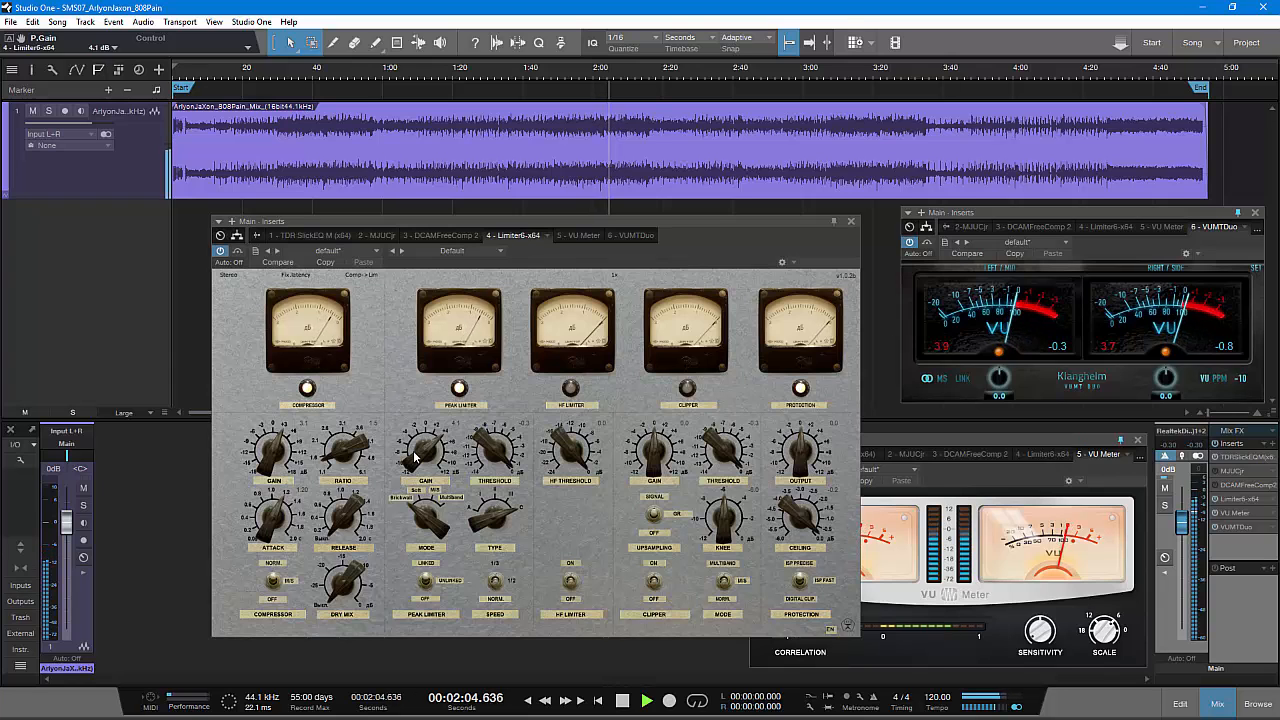
pyautogui.click(664, 73)
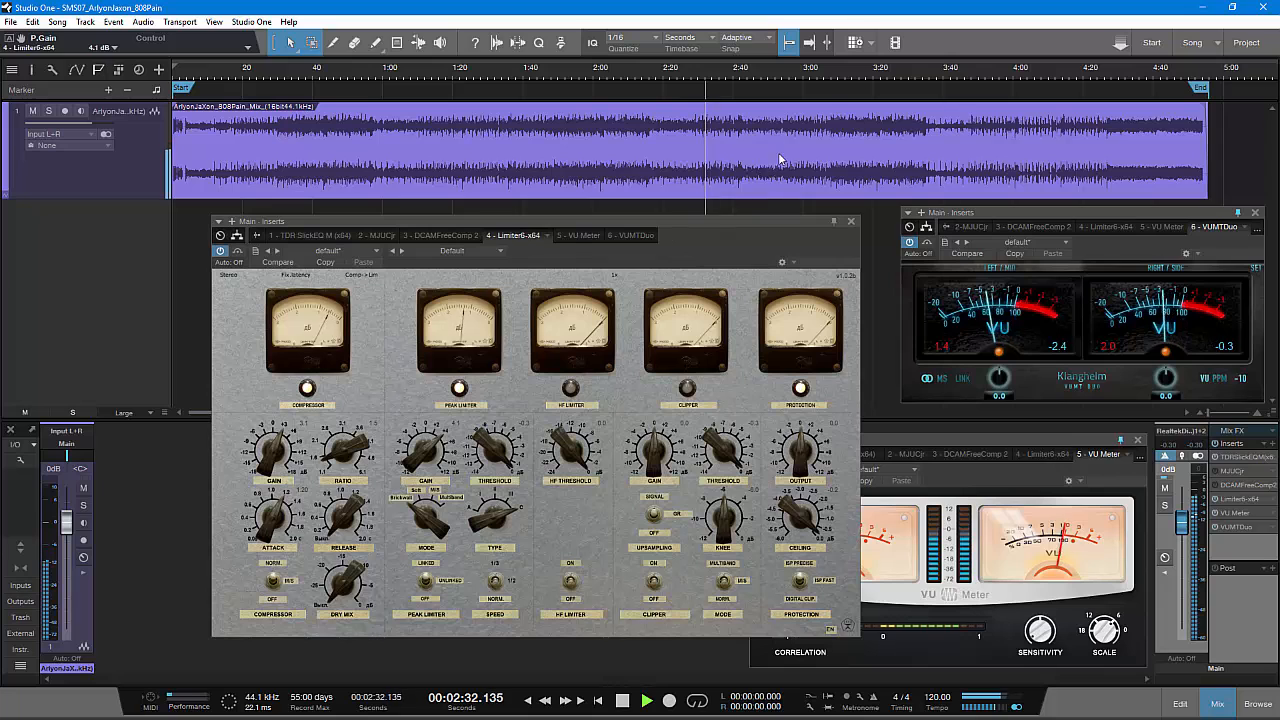
pyautogui.click(810, 80)
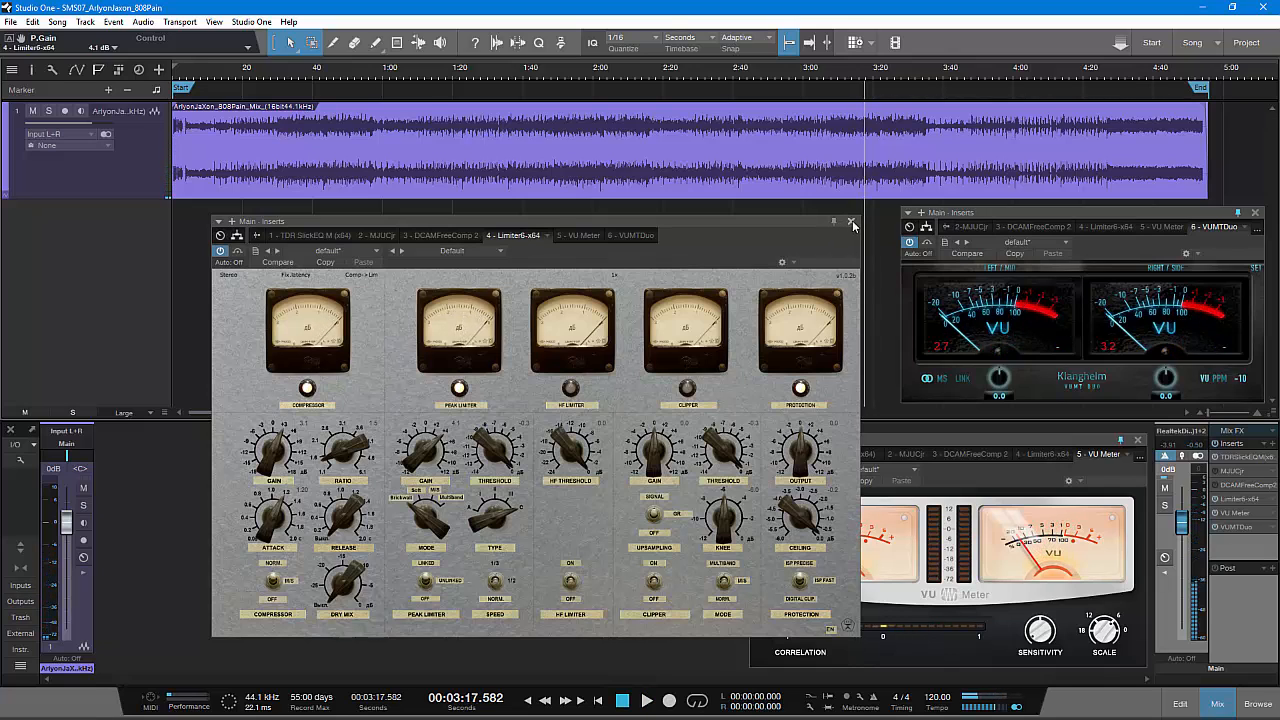
pyautogui.click(851, 222)
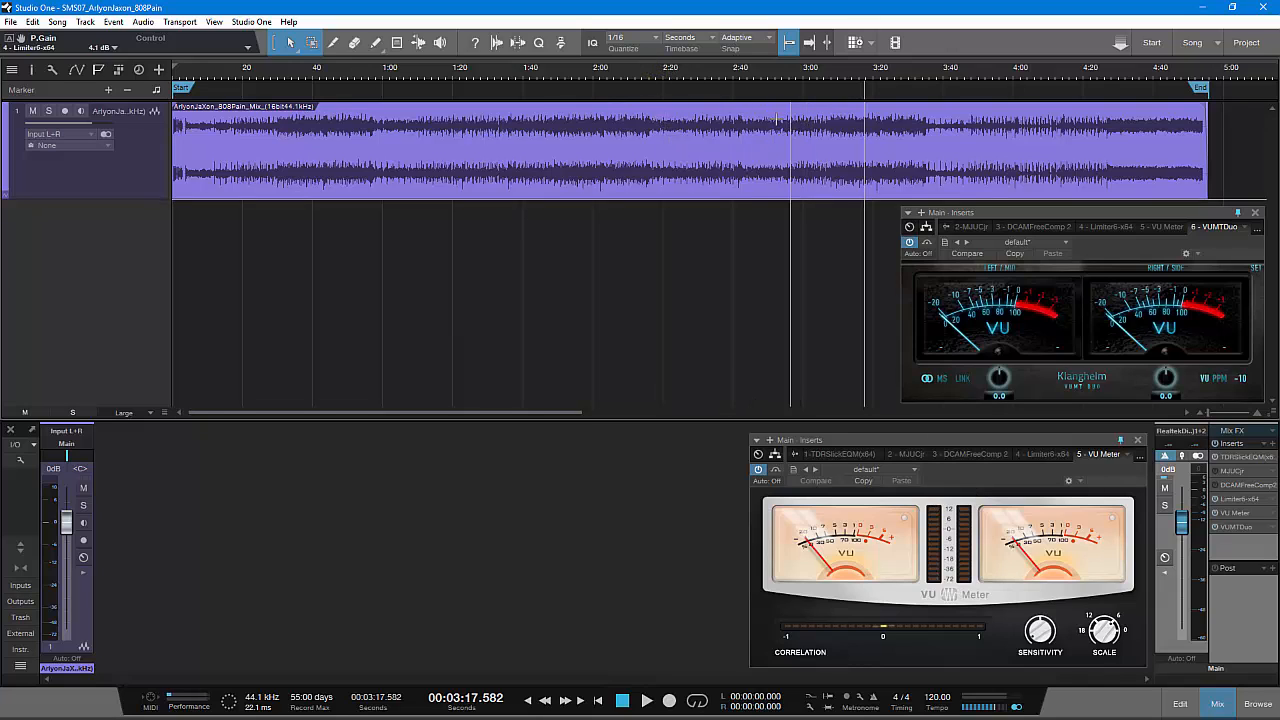
# - Show the mix track's automation and display its Volume envelope over the waveform
pyautogui.moveTo(595, 73); pyautogui.dragTo(812, 81)
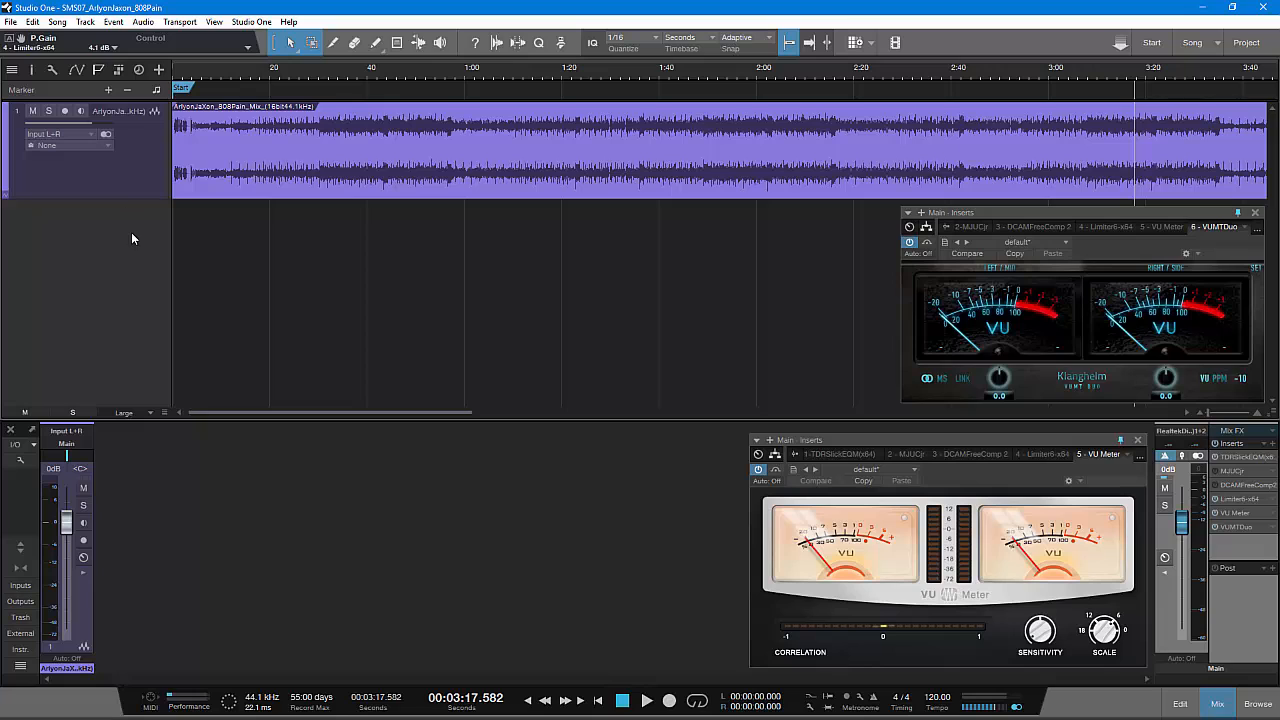
pyautogui.rightClick(105, 178)
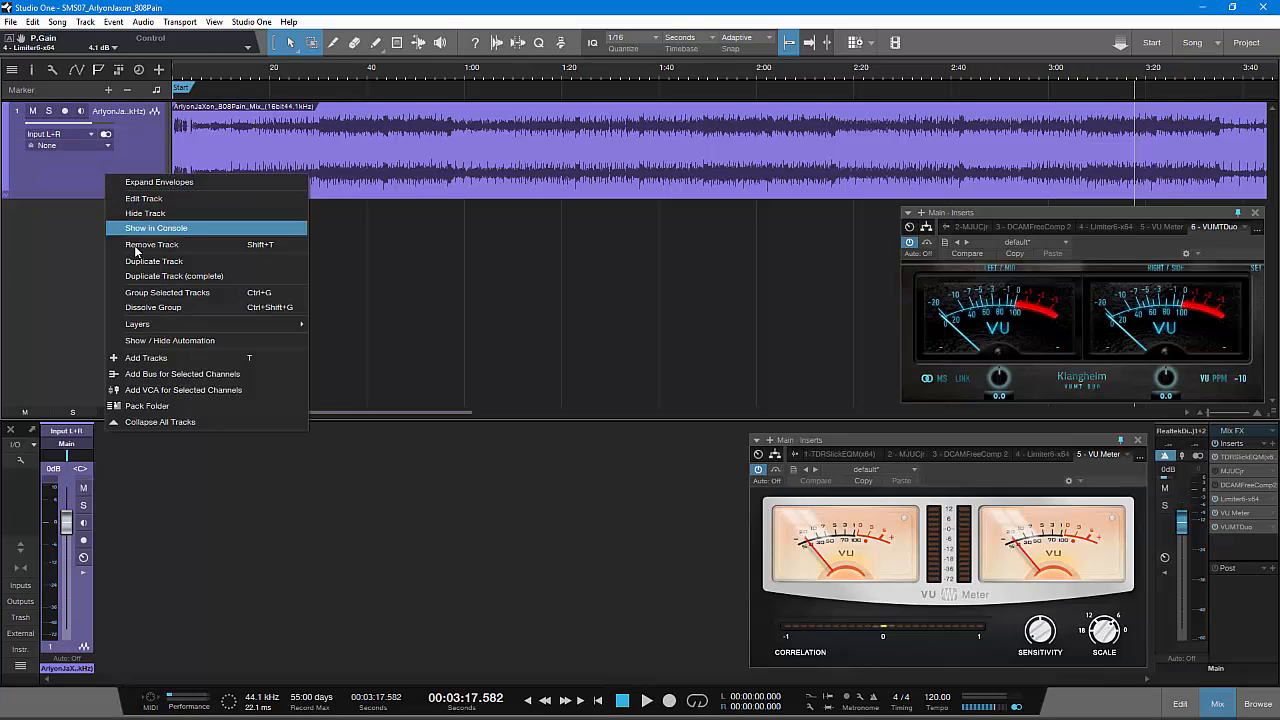
pyautogui.click(180, 341)
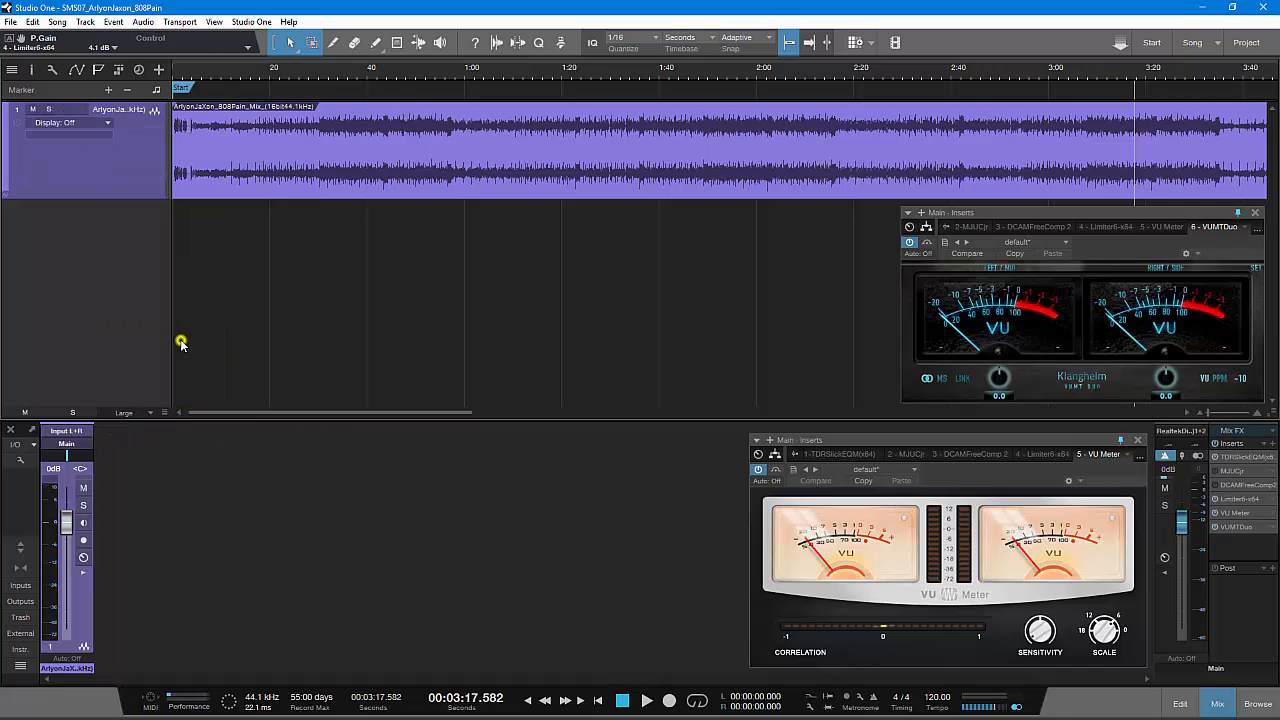
pyautogui.click(61, 124)
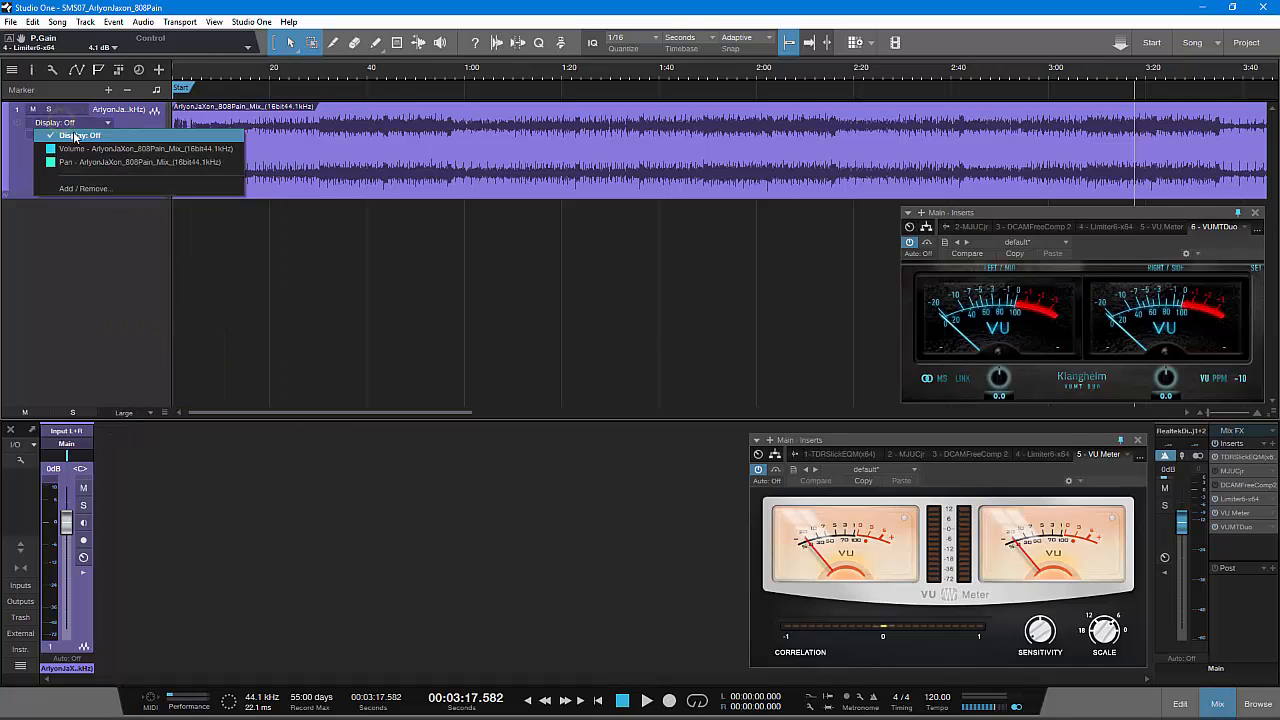
pyautogui.click(85, 148)
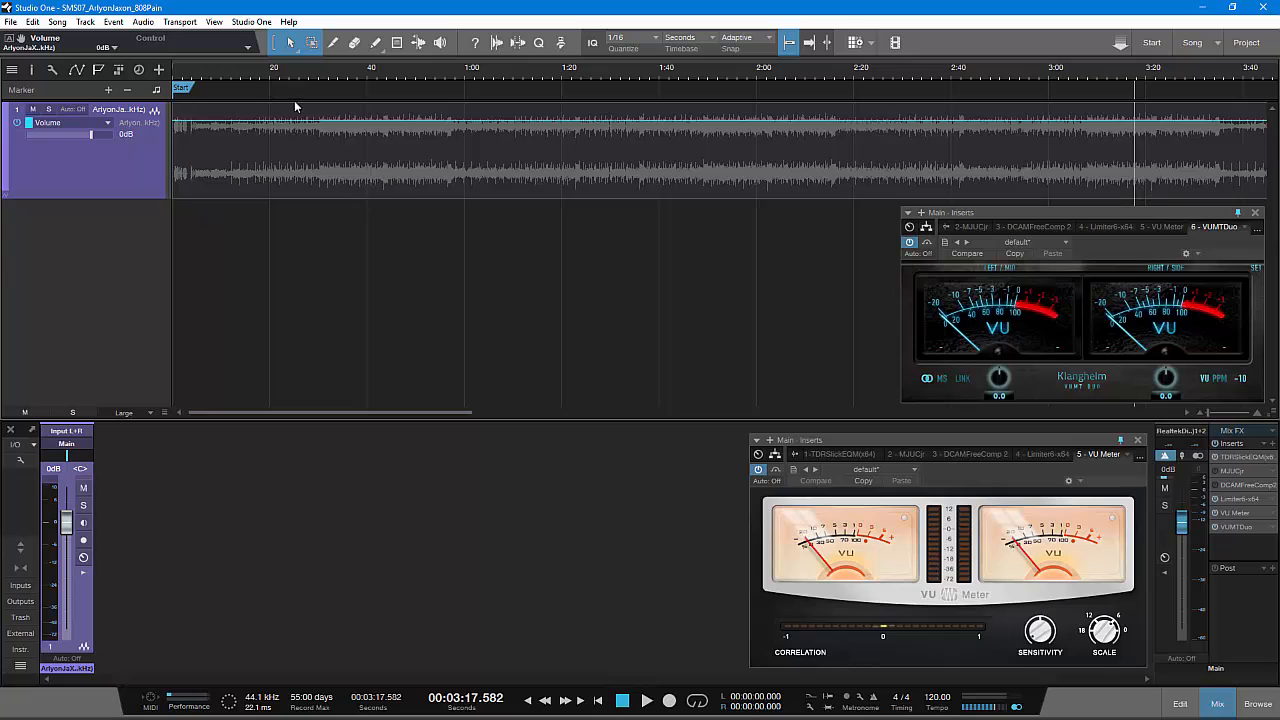
pyautogui.moveTo(323, 72); pyautogui.dragTo(382, 70)
pyautogui.moveTo(229, 75); pyautogui.dragTo(488, 98)
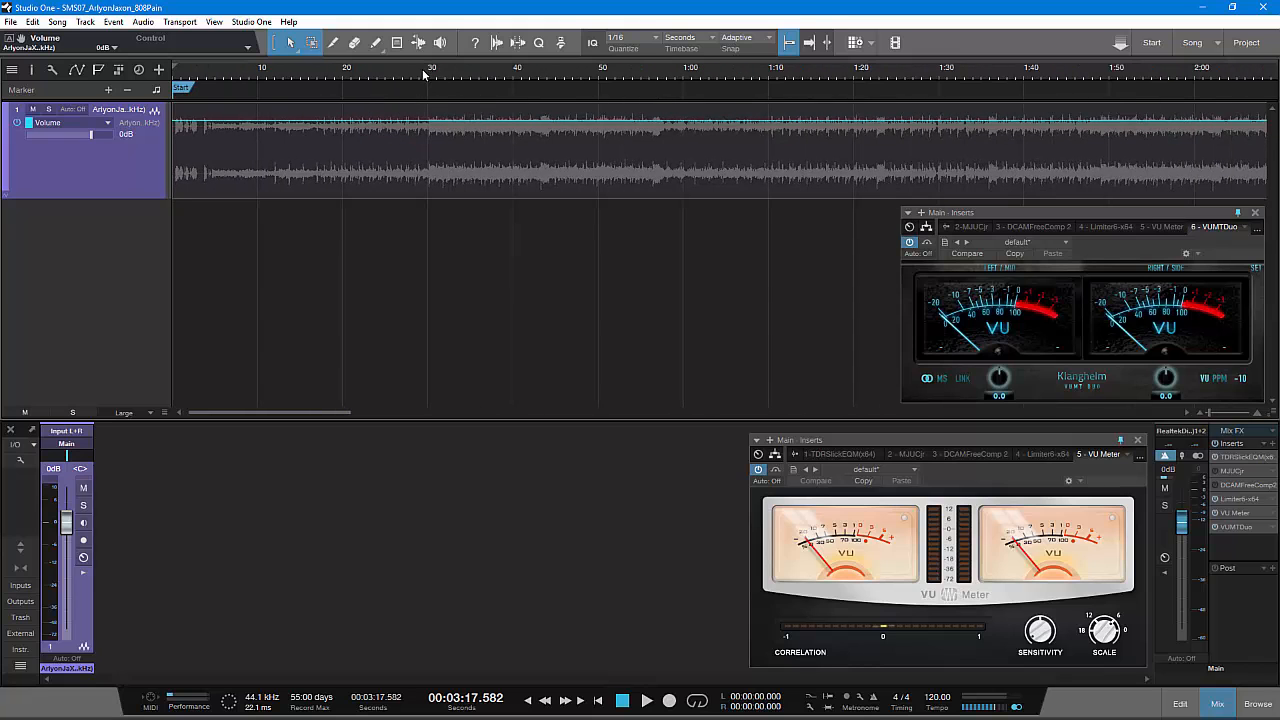
pyautogui.moveTo(421, 71); pyautogui.dragTo(492, 66)
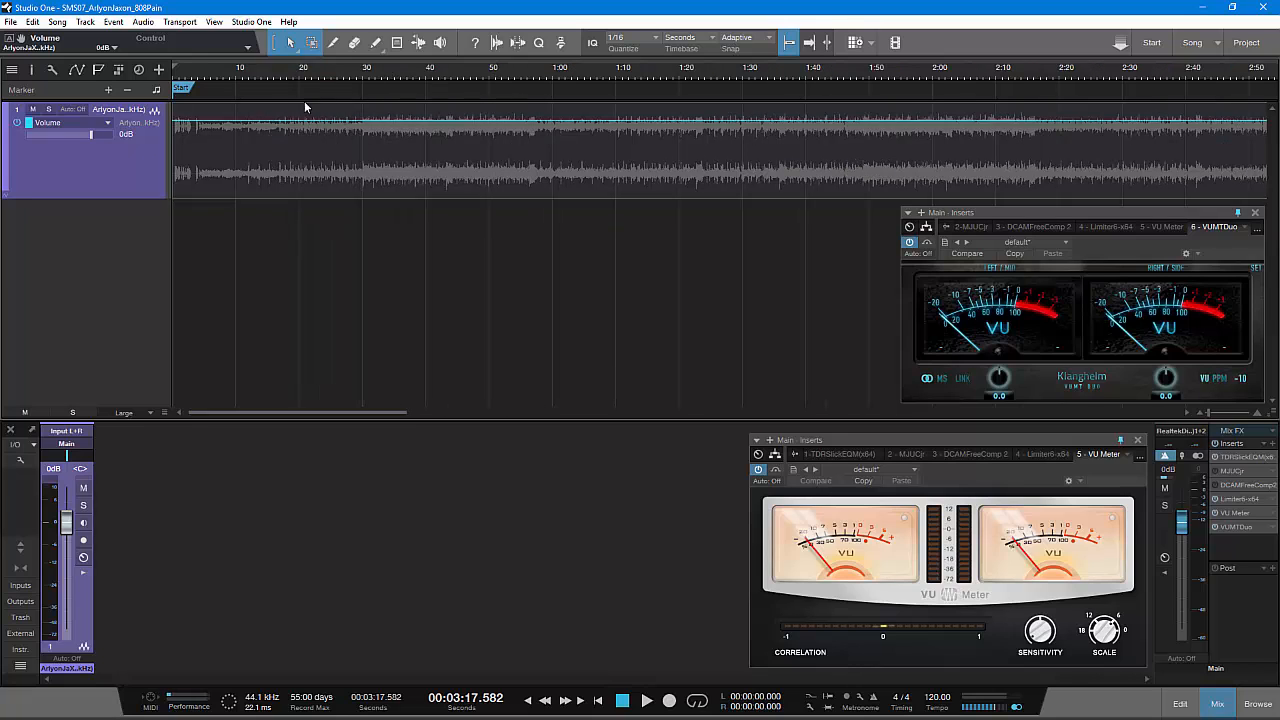
# - Add volume envelope points just before 0:30 and lower the section ahead of them to about -5.4 dB
pyautogui.moveTo(344, 72); pyautogui.dragTo(533, 58)
pyautogui.moveTo(460, 75); pyautogui.dragTo(463, 100)
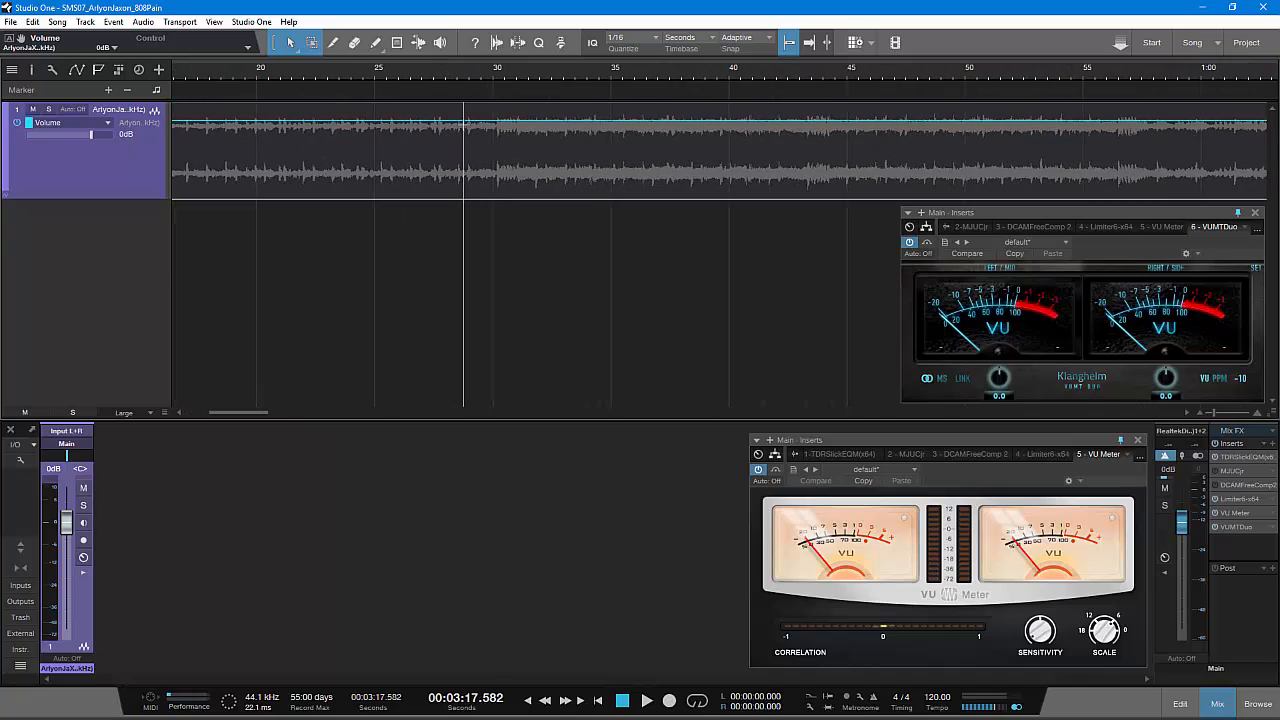
pyautogui.click(489, 121)
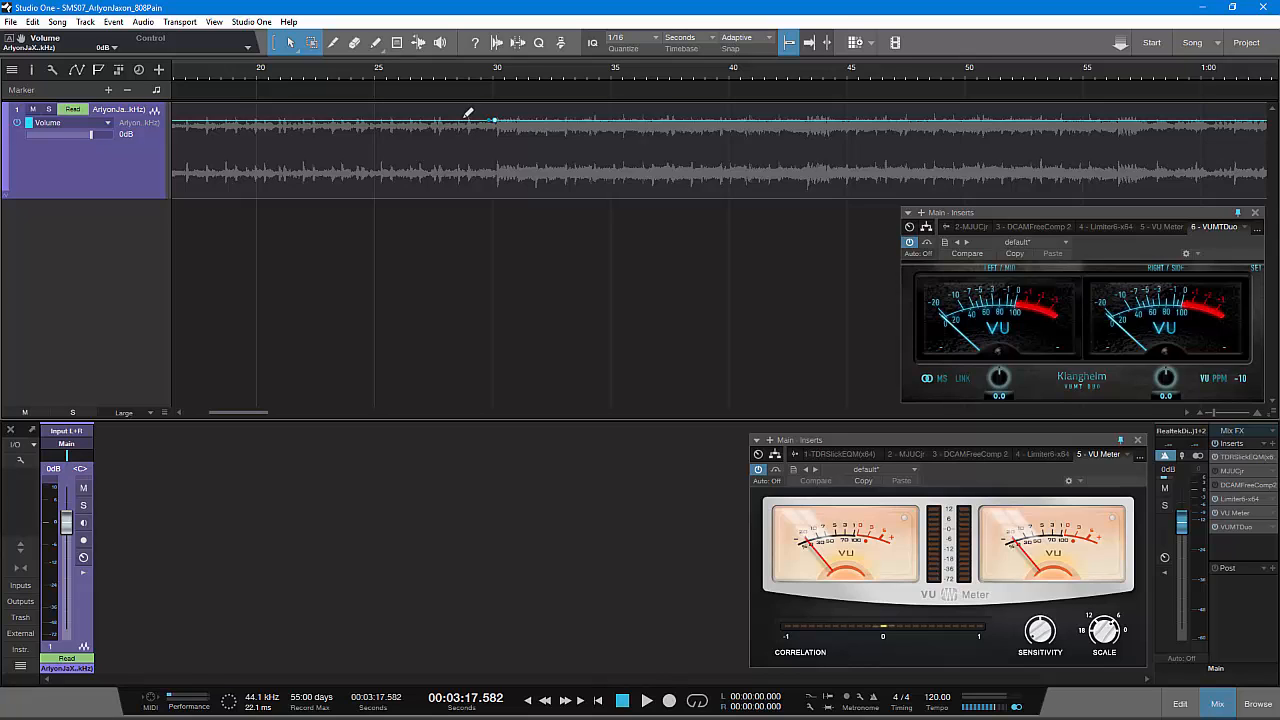
pyautogui.moveTo(461, 121)
pyautogui.mouseDown()
pyautogui.moveTo(474, 150)
pyautogui.moveTo(443, 157)
pyautogui.moveTo(480, 162)
pyautogui.moveTo(449, 165)
pyautogui.moveTo(469, 157)
pyautogui.moveTo(470, 132)
pyautogui.mouseUp()
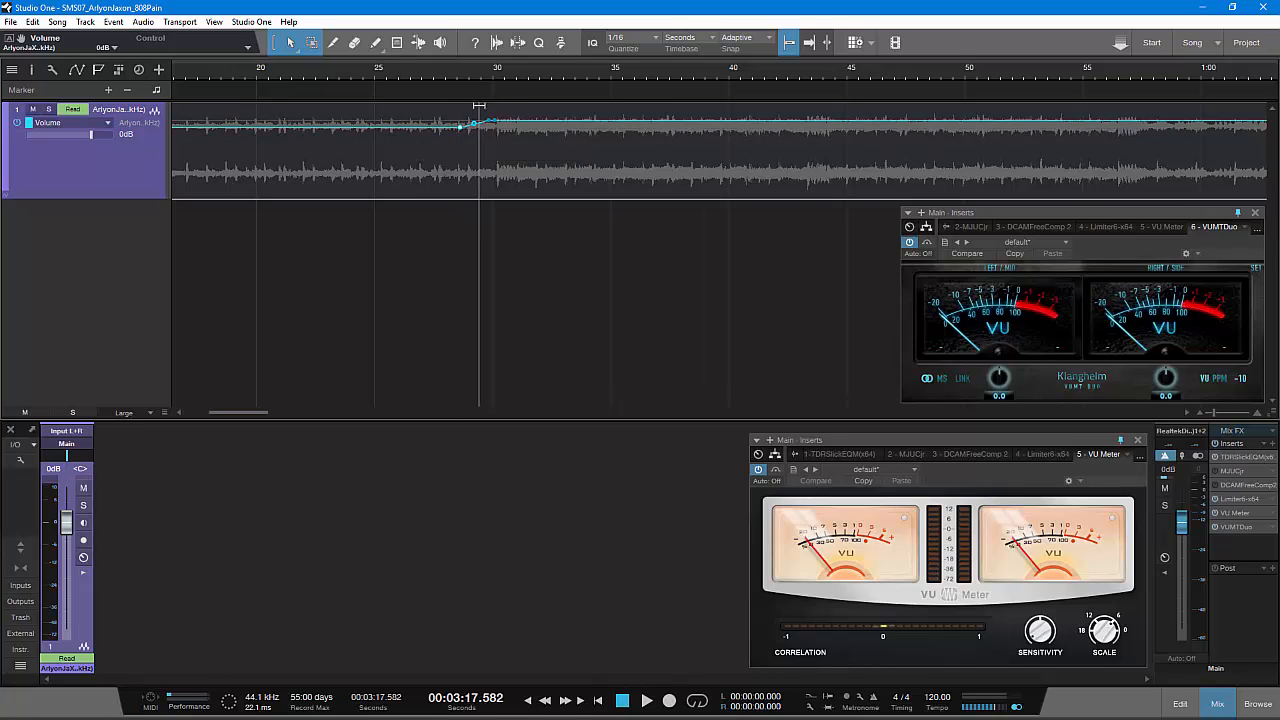
# - Play the mix from about 0:23 to audition the lowered intro and enlarge the track's height
pyautogui.click(334, 78)
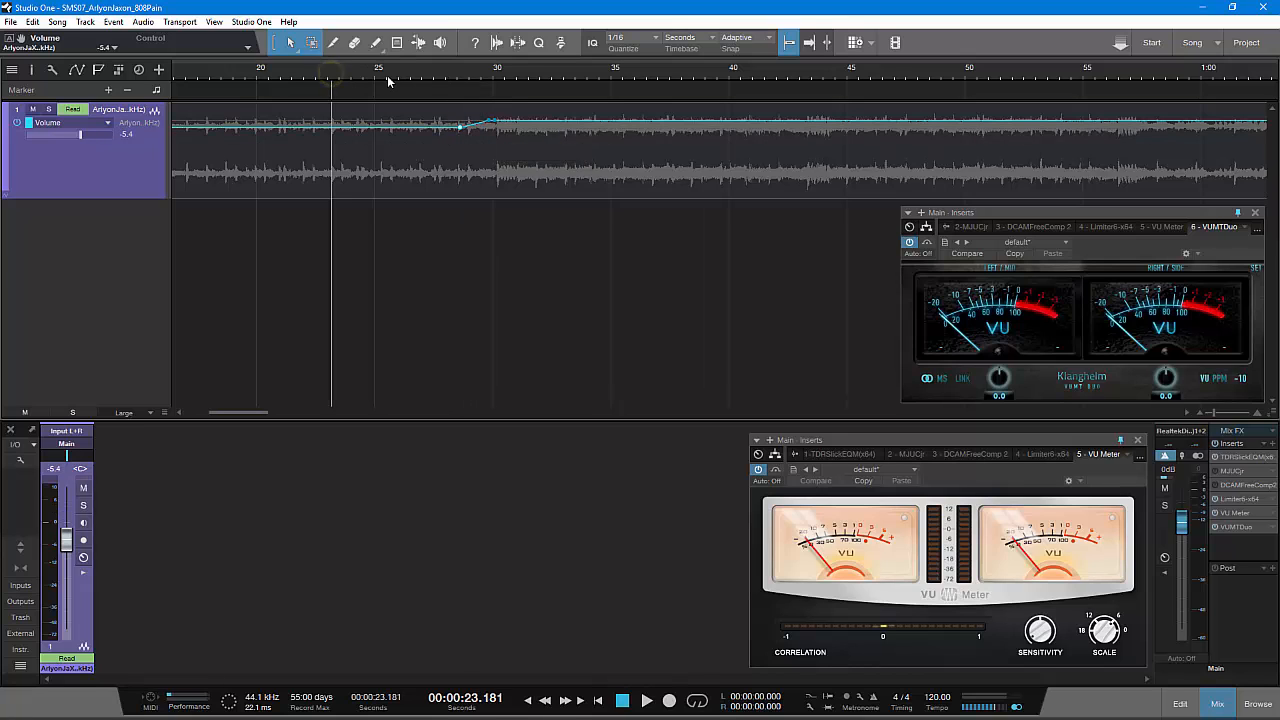
pyautogui.press('space')
pyautogui.moveTo(482, 82); pyautogui.dragTo(335, 178)
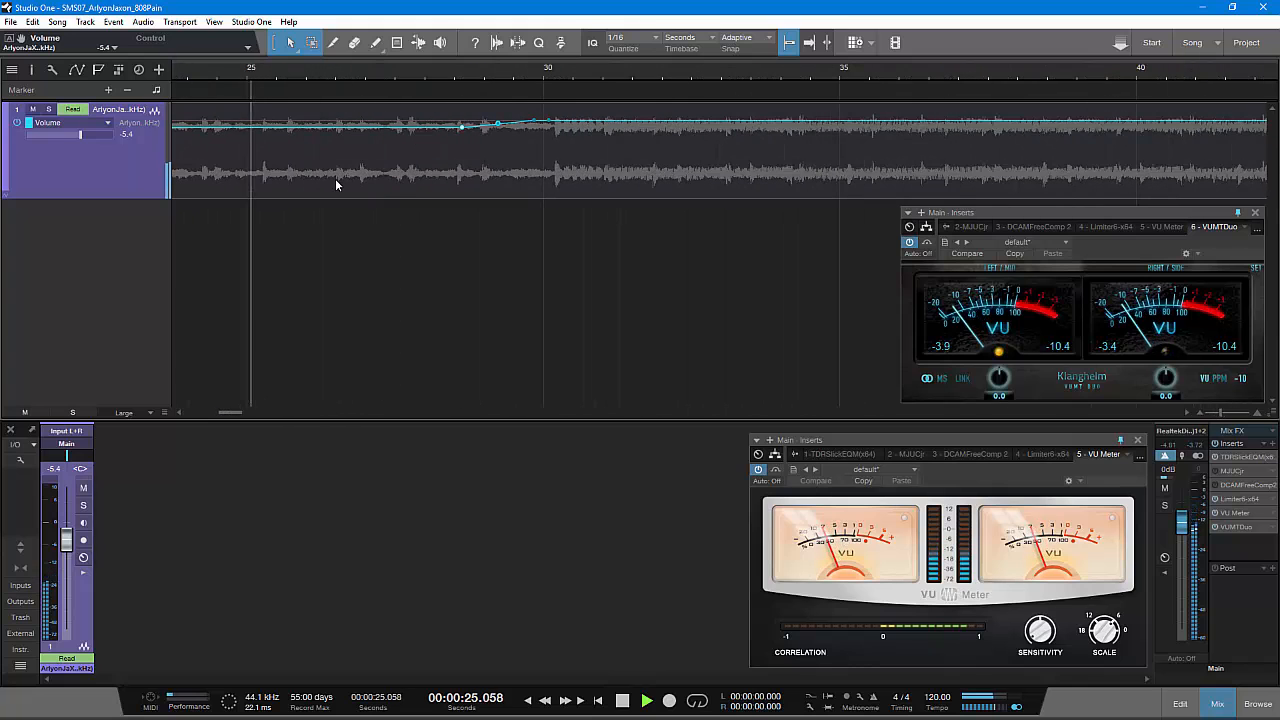
pyautogui.moveTo(142, 199); pyautogui.dragTo(142, 383)
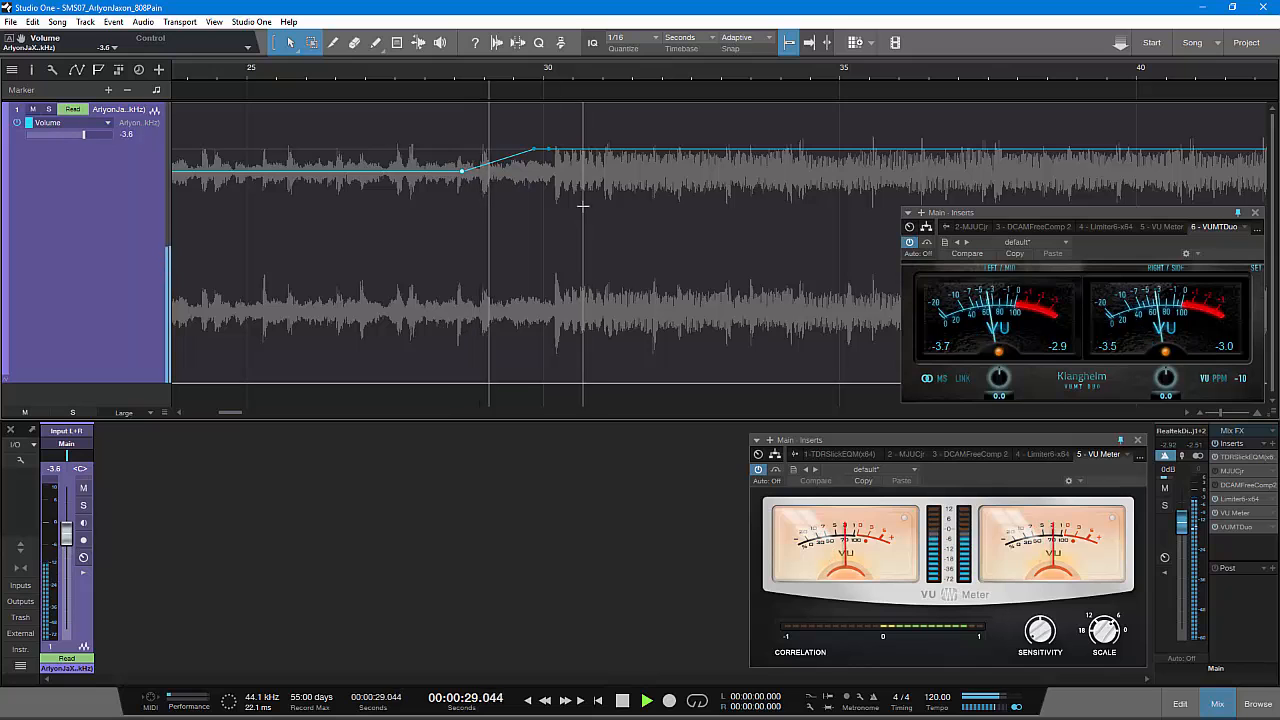
# - Remove the envelope point near 0:28.6 and set the intro volume before 0:30 to -1.5 dB
pyautogui.click(498, 160)
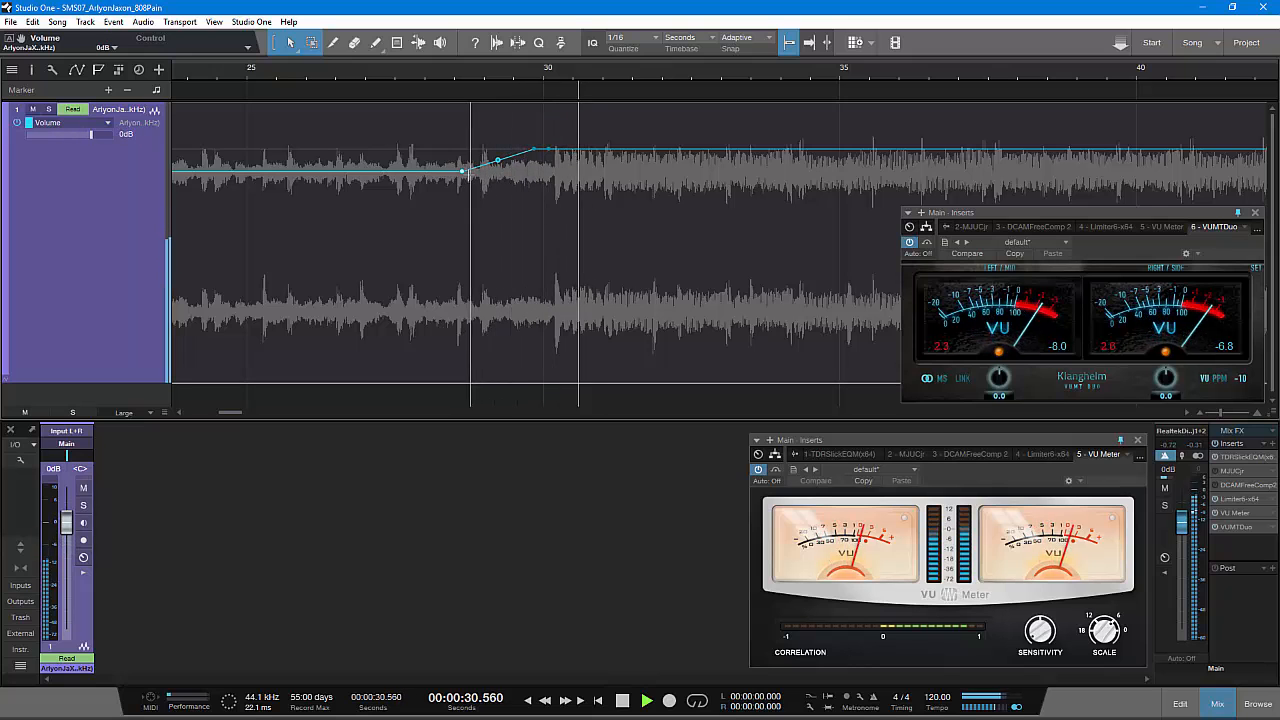
pyautogui.doubleClick(462, 172)
pyautogui.moveTo(536, 151); pyautogui.dragTo(538, 162)
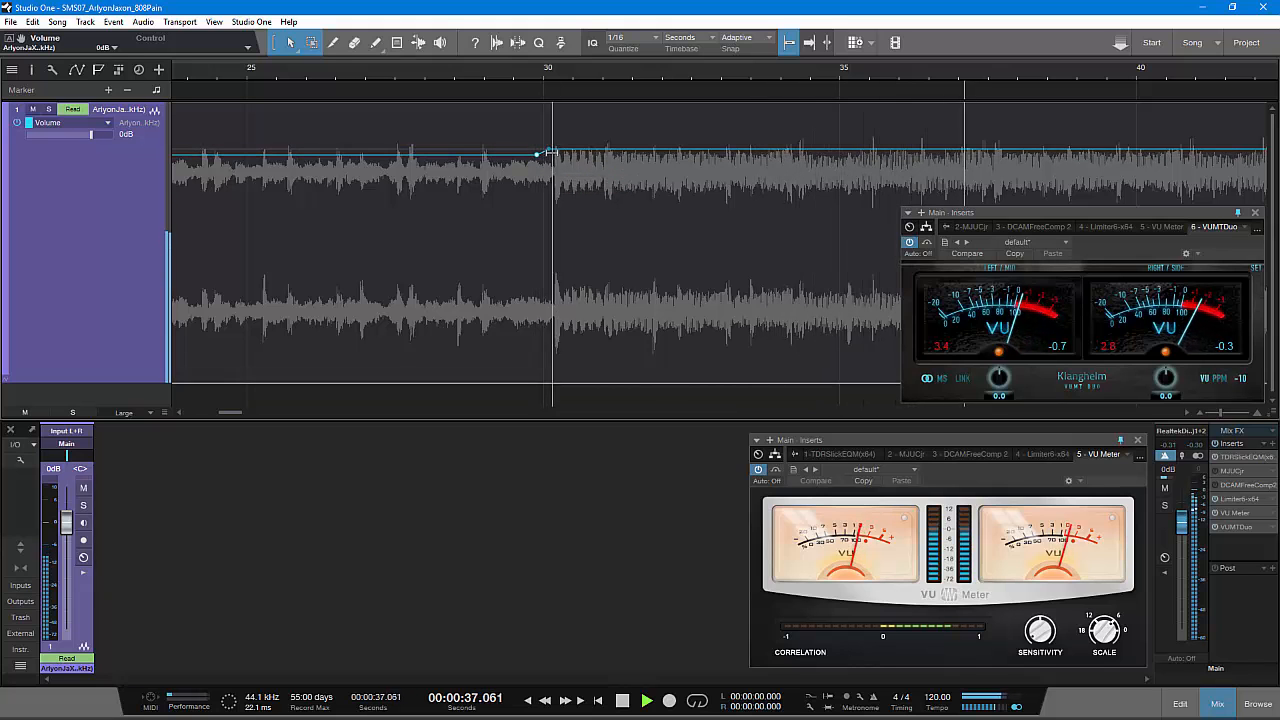
# - Tighten the first volume rise: add a 0 dB point at about 30.2 s, remove the extra point and move the -1.5 dB point to about 30.1 s
pyautogui.moveTo(556, 86); pyautogui.dragTo(554, 103)
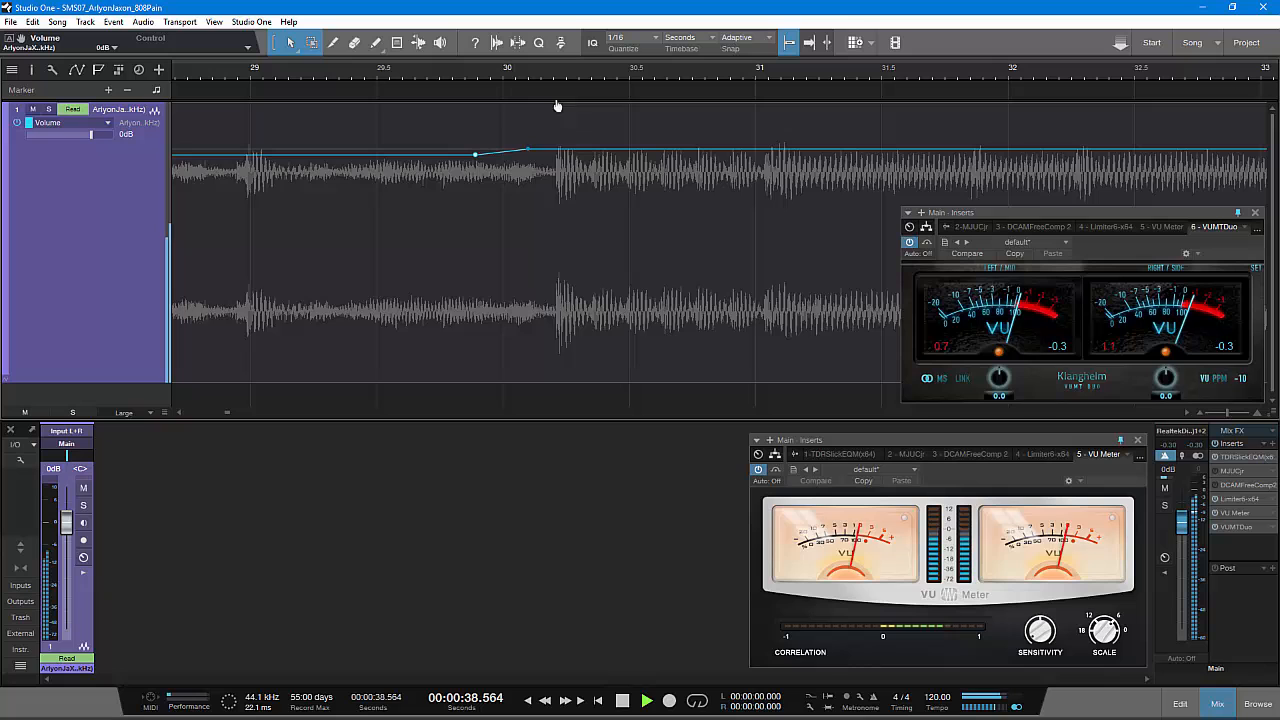
pyautogui.click(554, 150)
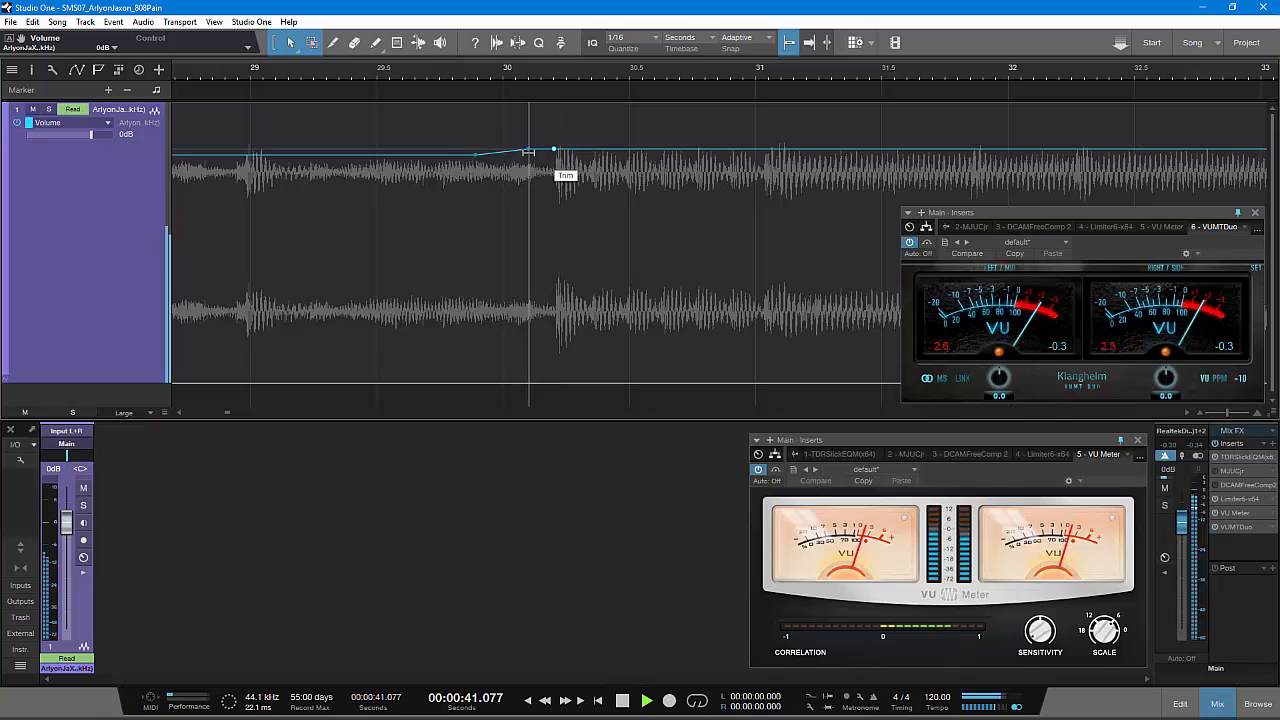
pyautogui.doubleClick(528, 150)
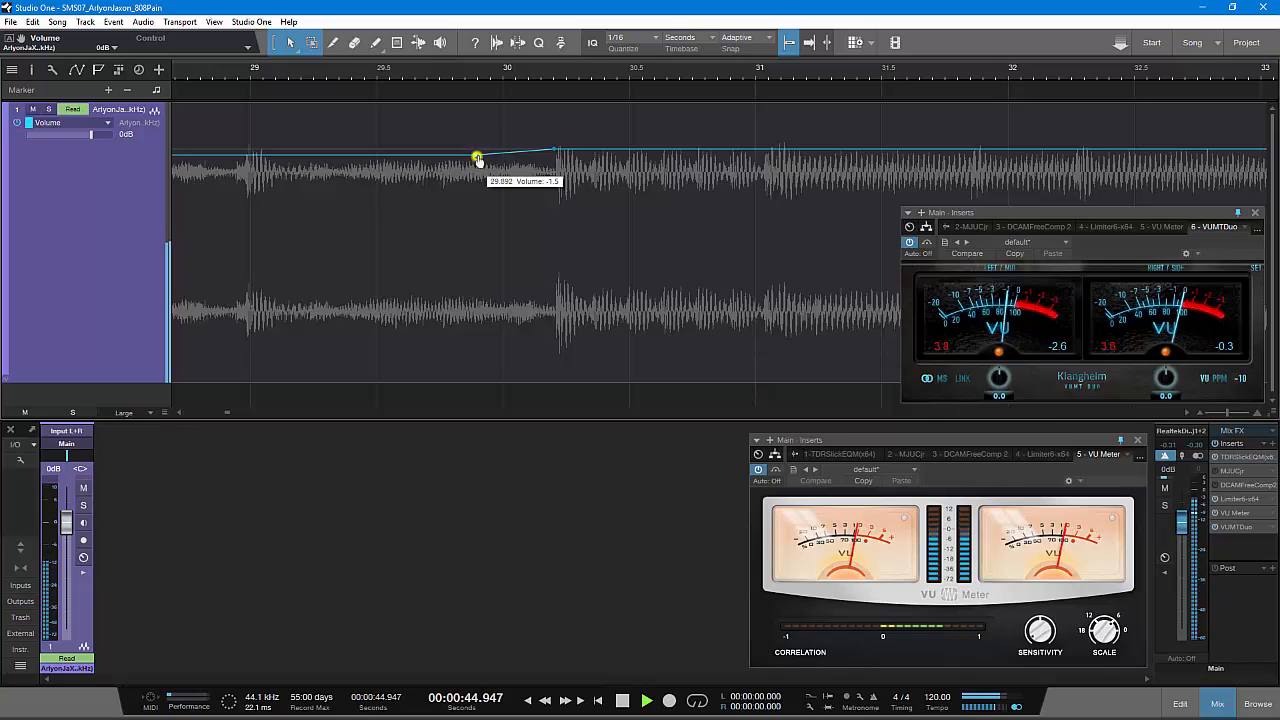
pyautogui.moveTo(478, 160); pyautogui.dragTo(531, 170)
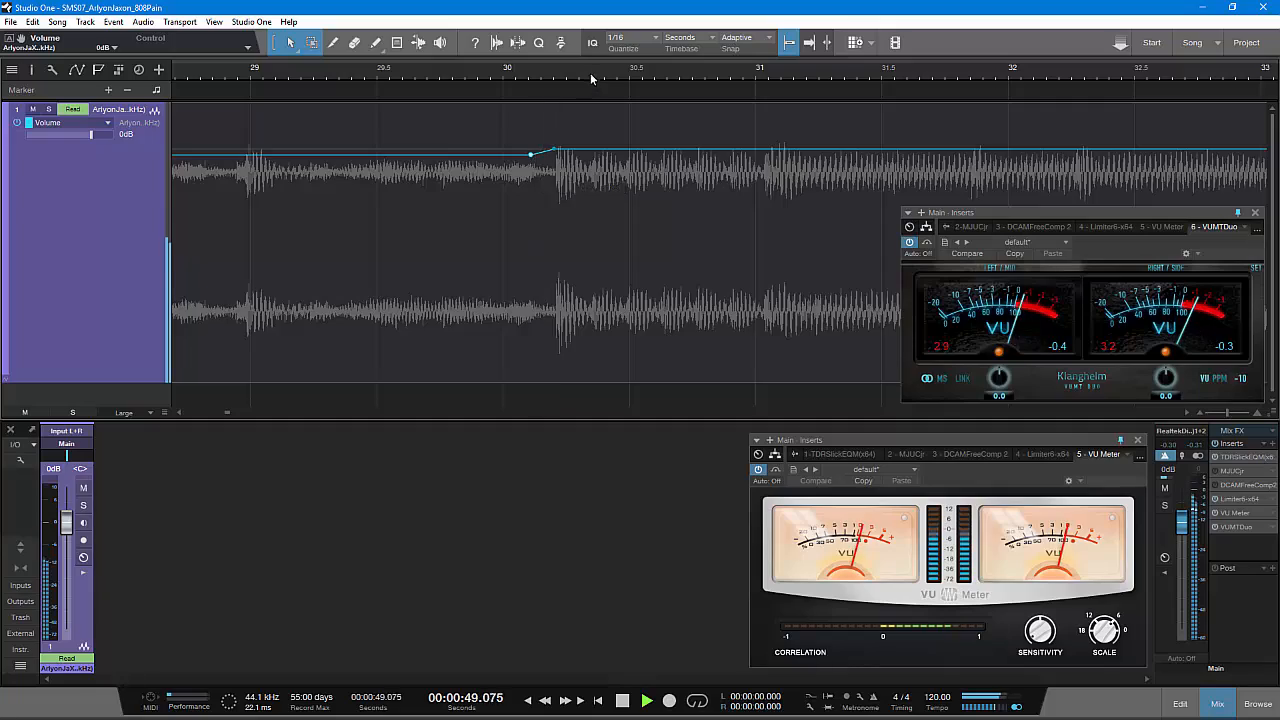
# - Add two closely spaced volume points at about 0:57.3, where the first loud section ends
pyautogui.moveTo(590, 73); pyautogui.dragTo(478, 20)
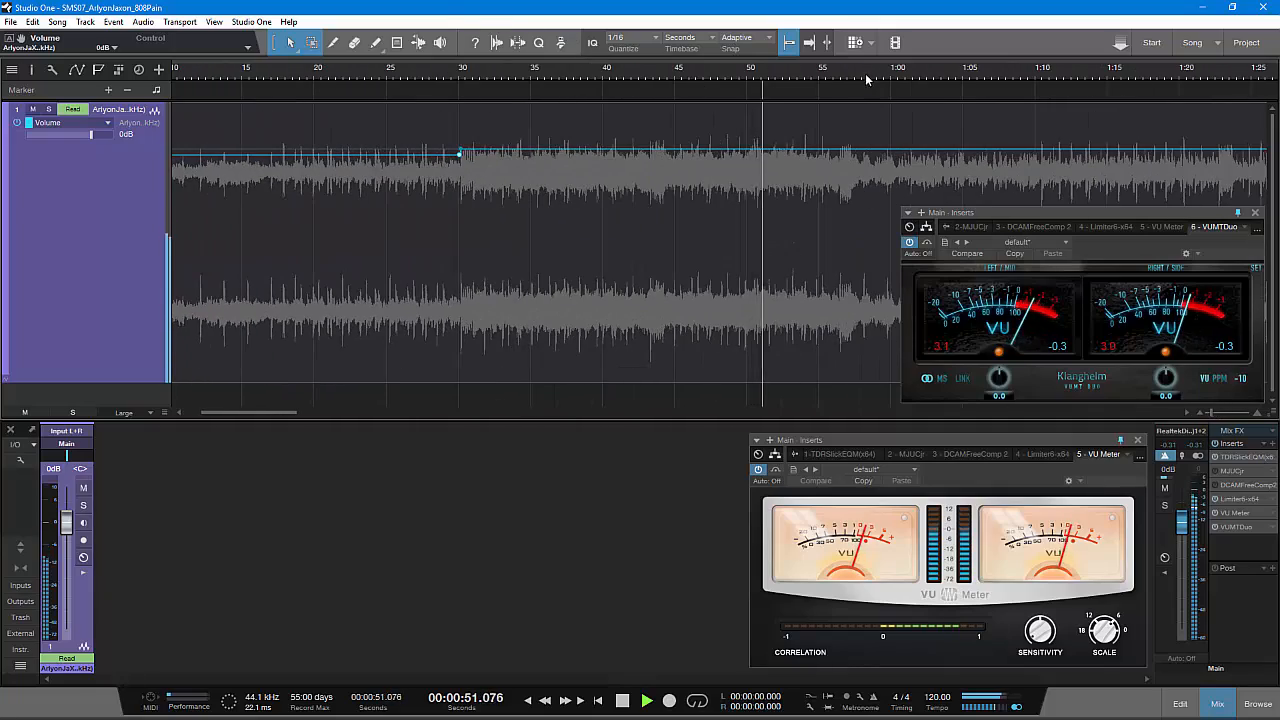
pyautogui.moveTo(866, 77); pyautogui.dragTo(718, 118)
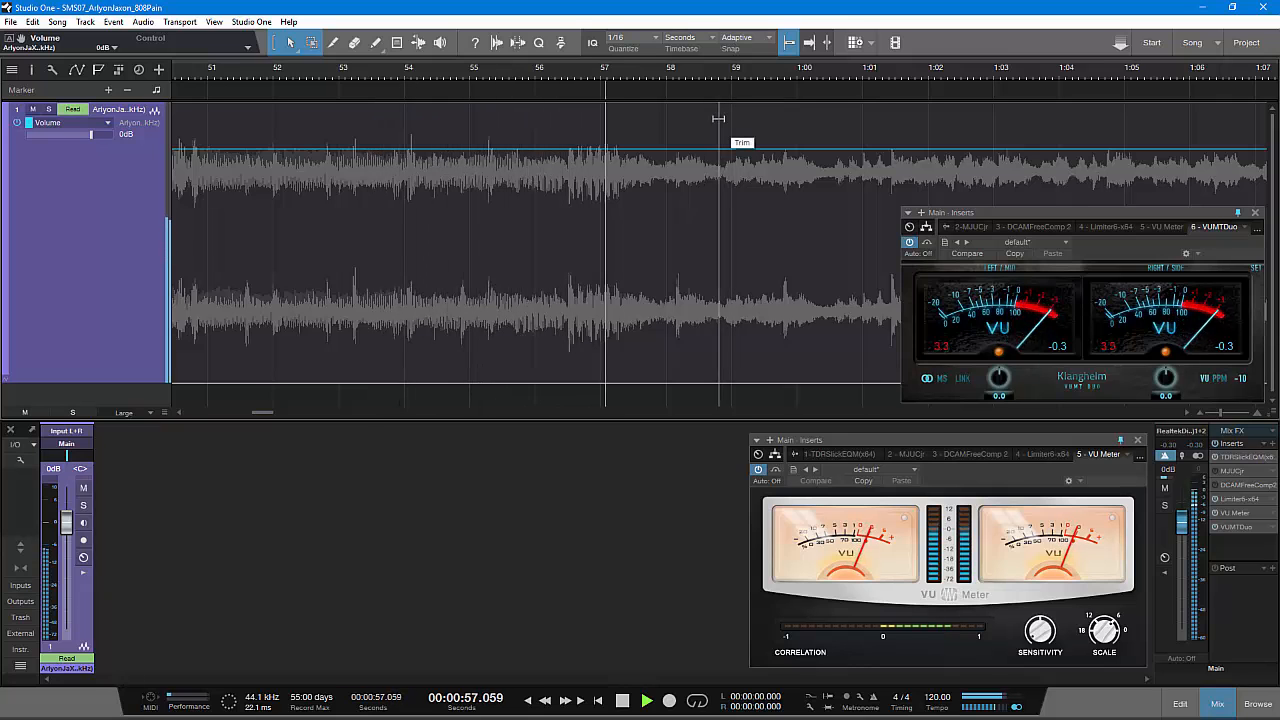
pyautogui.moveTo(644, 76); pyautogui.dragTo(636, 99)
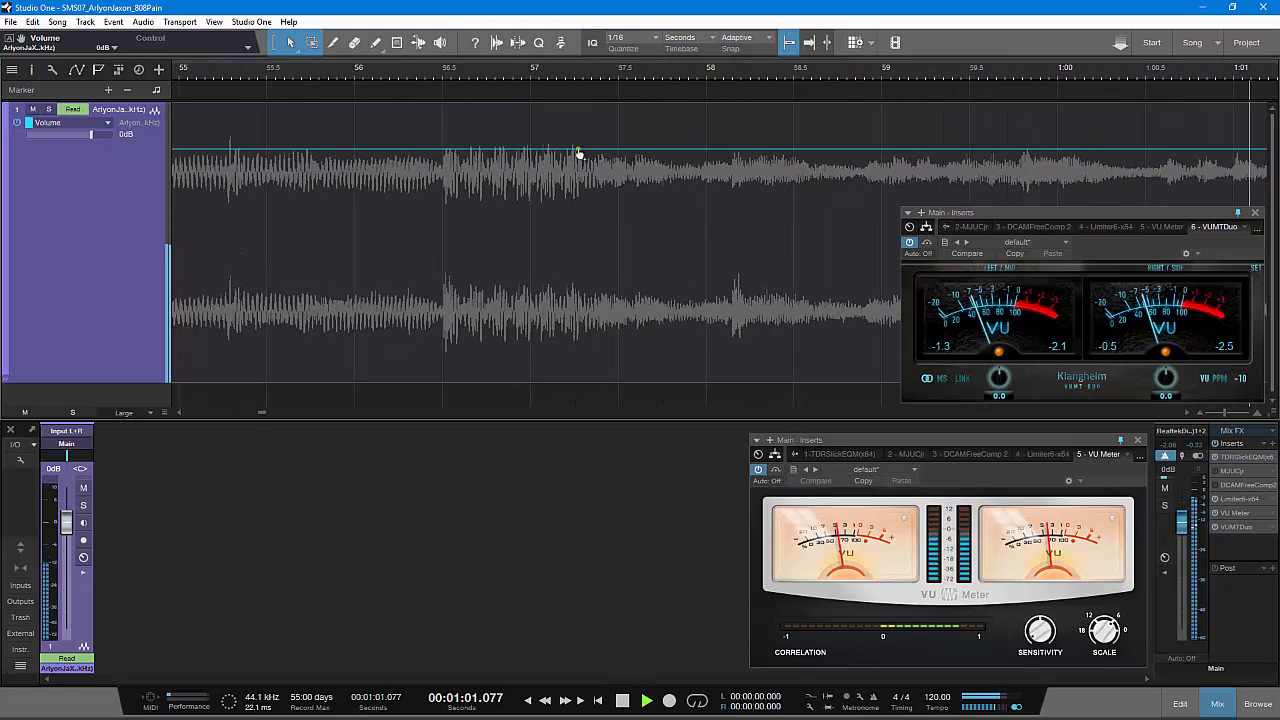
pyautogui.click(577, 149)
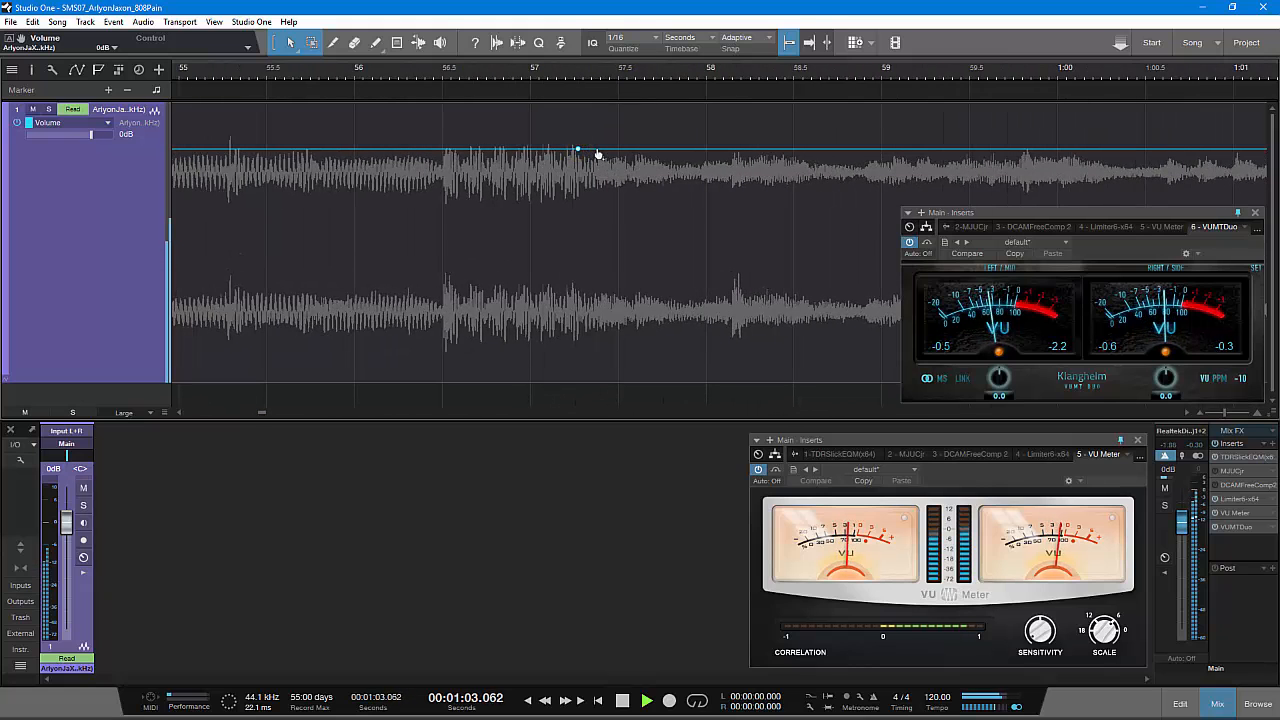
pyautogui.click(597, 149)
# - Add two closely spaced volume points at about 1:49.9, just before the second loud section
pyautogui.moveTo(652, 76); pyautogui.dragTo(488, 31)
pyautogui.moveTo(793, 73); pyautogui.dragTo(684, 46)
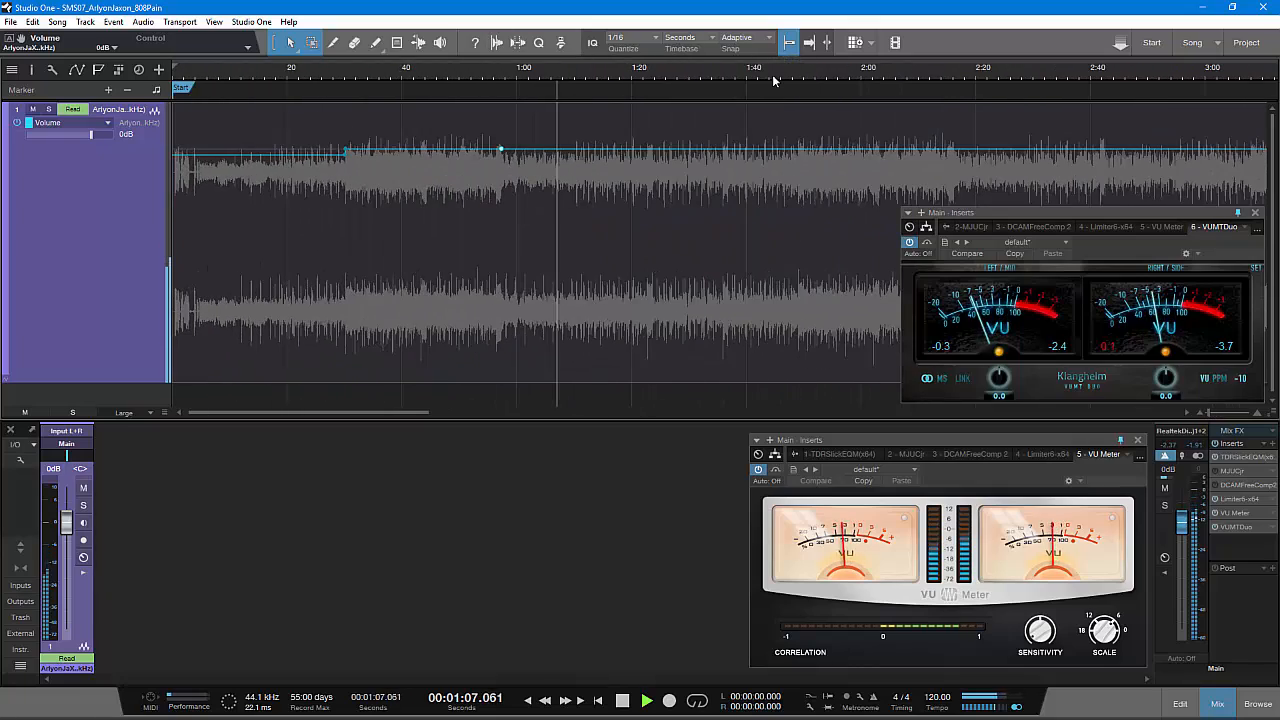
pyautogui.moveTo(772, 76); pyautogui.dragTo(606, 93)
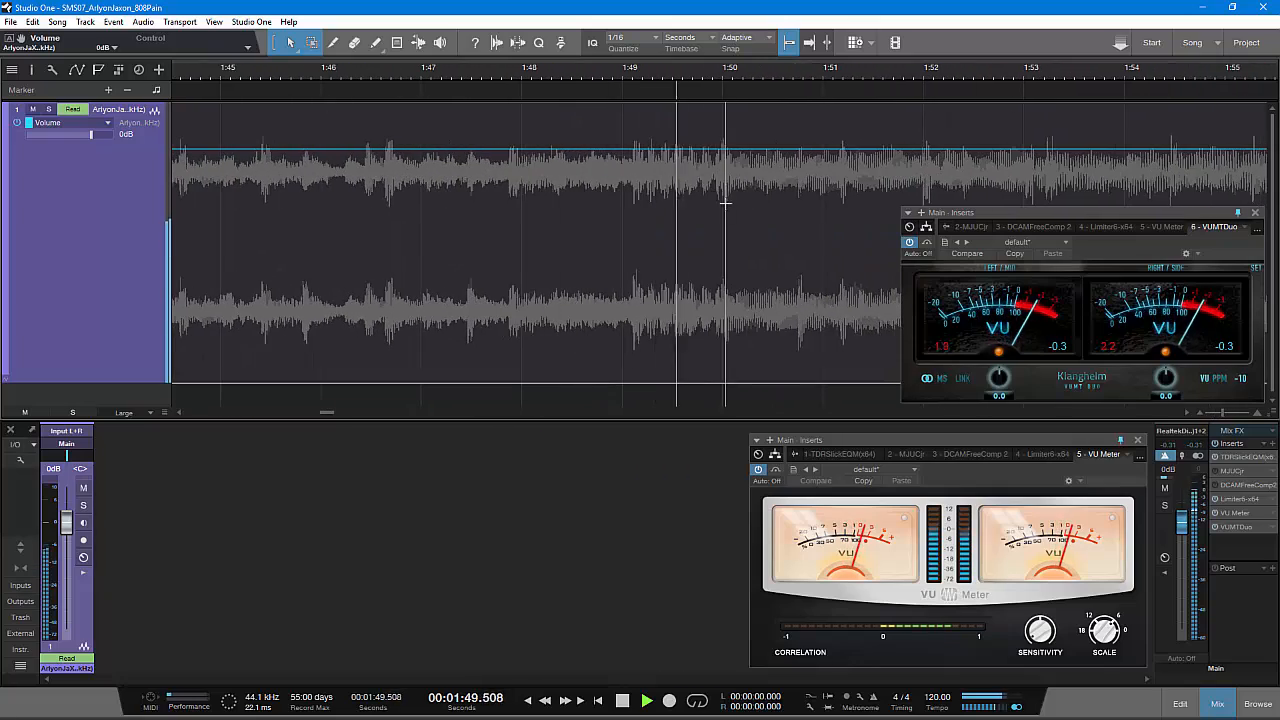
pyautogui.moveTo(725, 73); pyautogui.dragTo(630, 150)
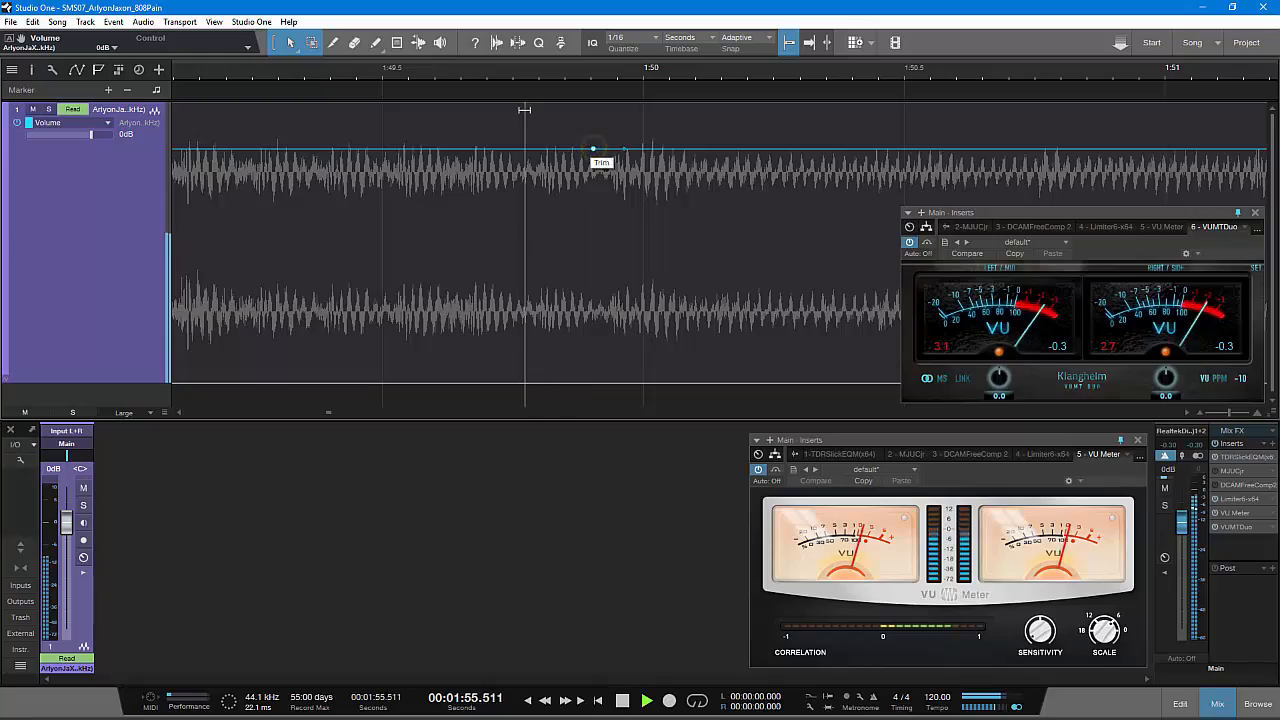
# - Stop playback and lower the volume envelope between about 0:57 and 1:50 to -1.5 dB
pyautogui.moveTo(500, 78); pyautogui.dragTo(885, 1)
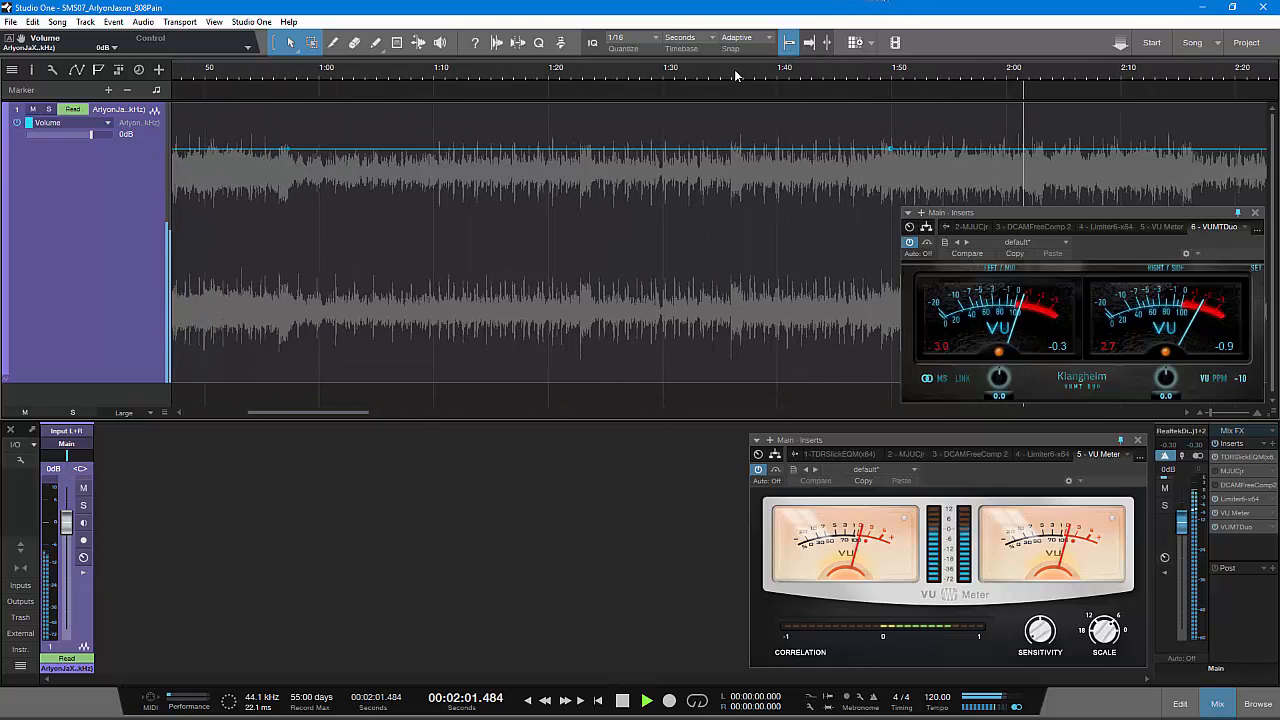
pyautogui.moveTo(734, 72); pyautogui.dragTo(755, 82)
pyautogui.press('space')
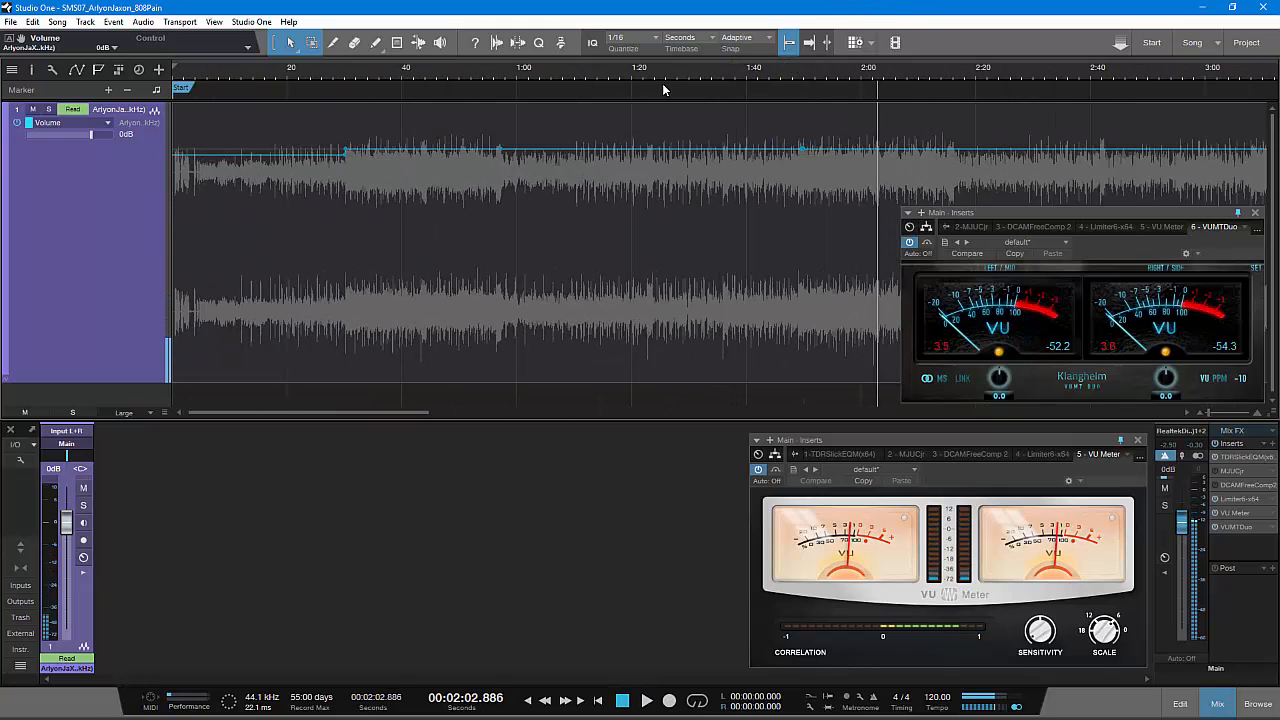
pyautogui.moveTo(643, 77); pyautogui.dragTo(574, 155)
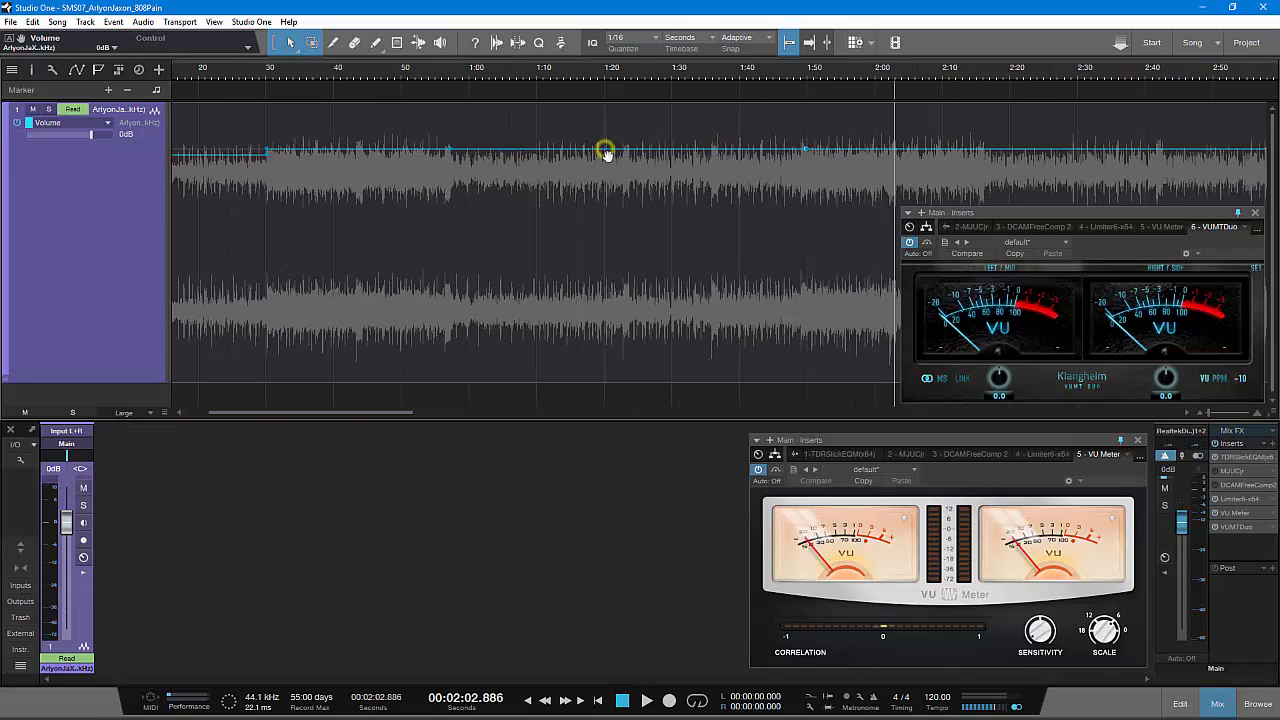
pyautogui.moveTo(606, 152); pyautogui.dragTo(611, 161)
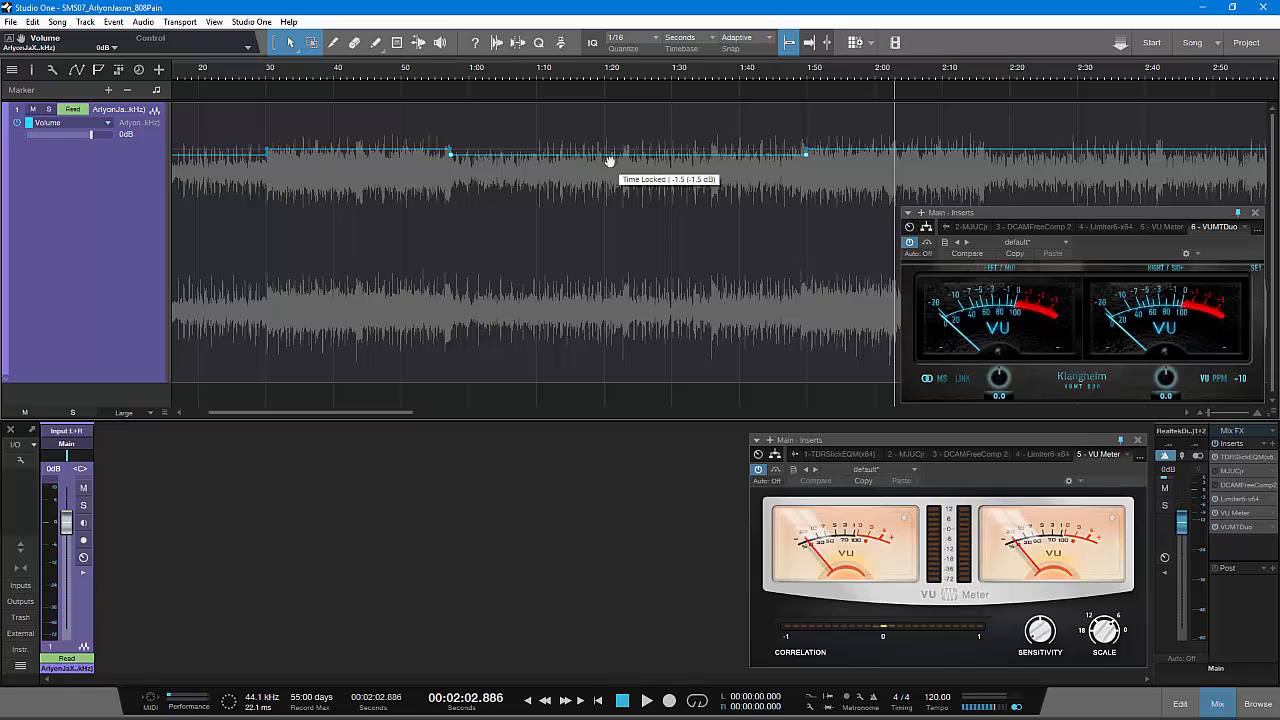
# - Check the volume changes around 0:57 and 1:50, and play the mix from about 0:24
pyautogui.moveTo(813, 77); pyautogui.dragTo(889, 80)
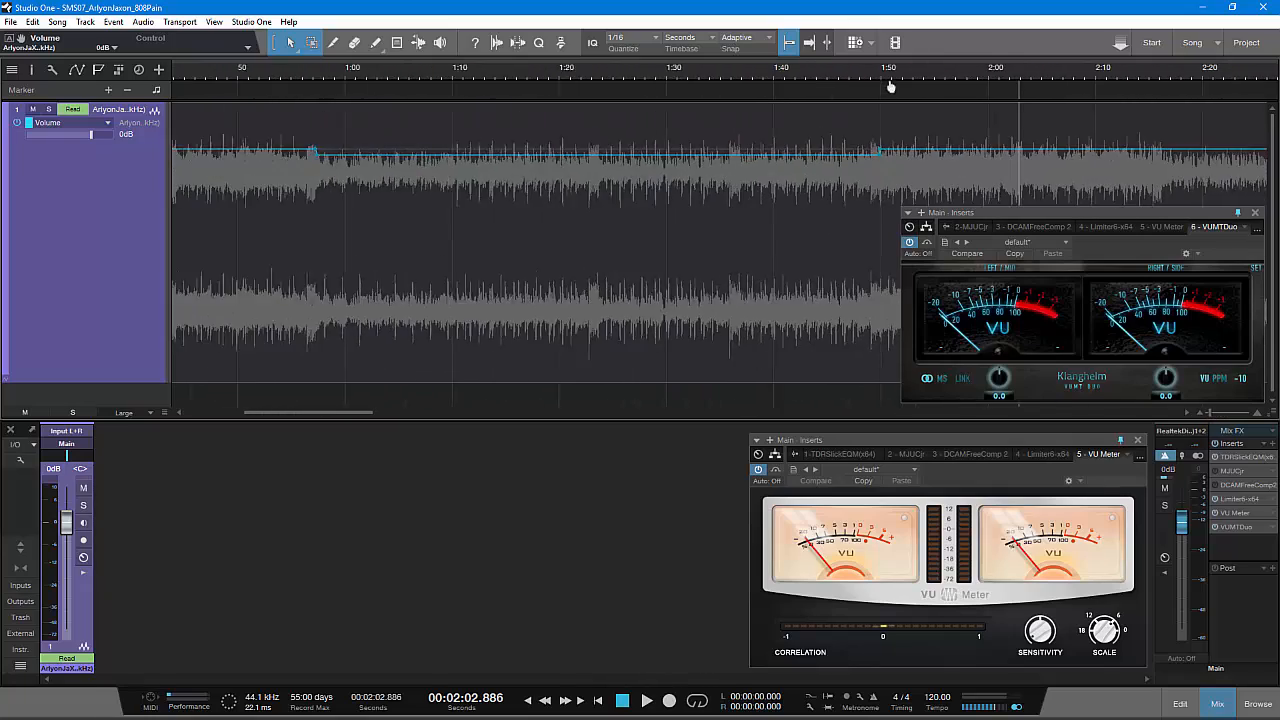
pyautogui.moveTo(357, 74); pyautogui.dragTo(722, 64)
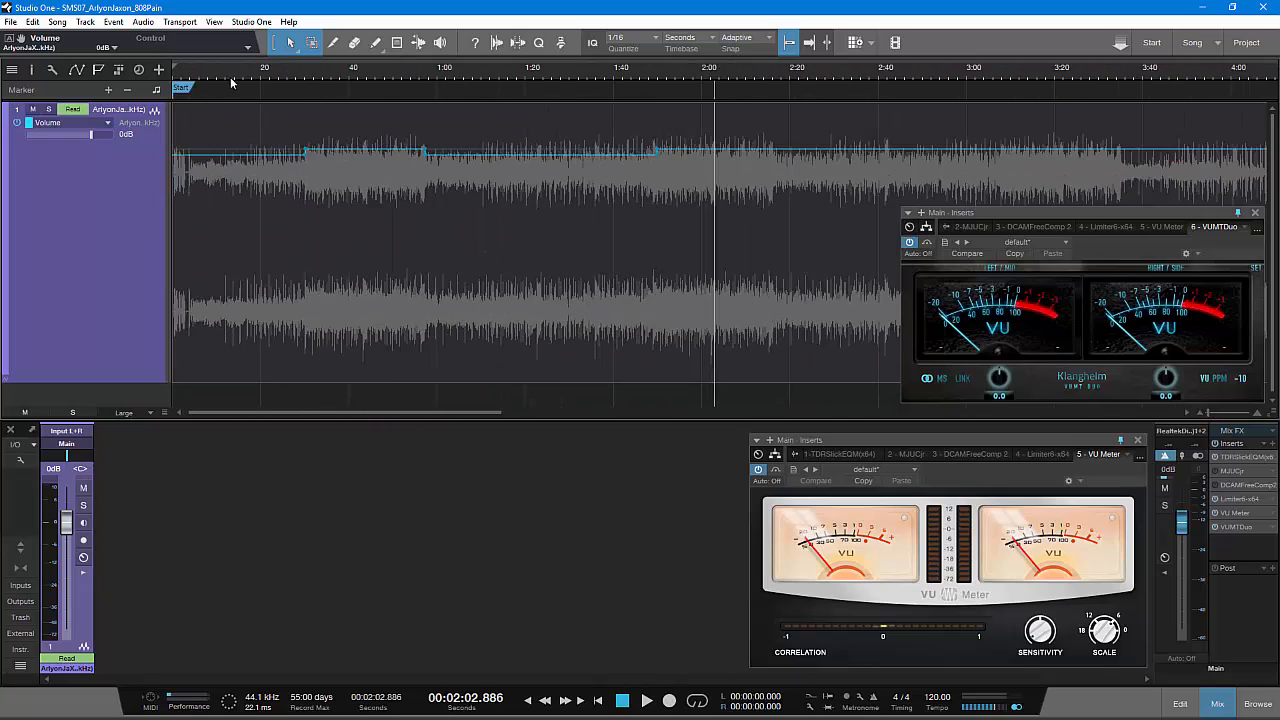
pyautogui.click(283, 82)
pyautogui.press('space')
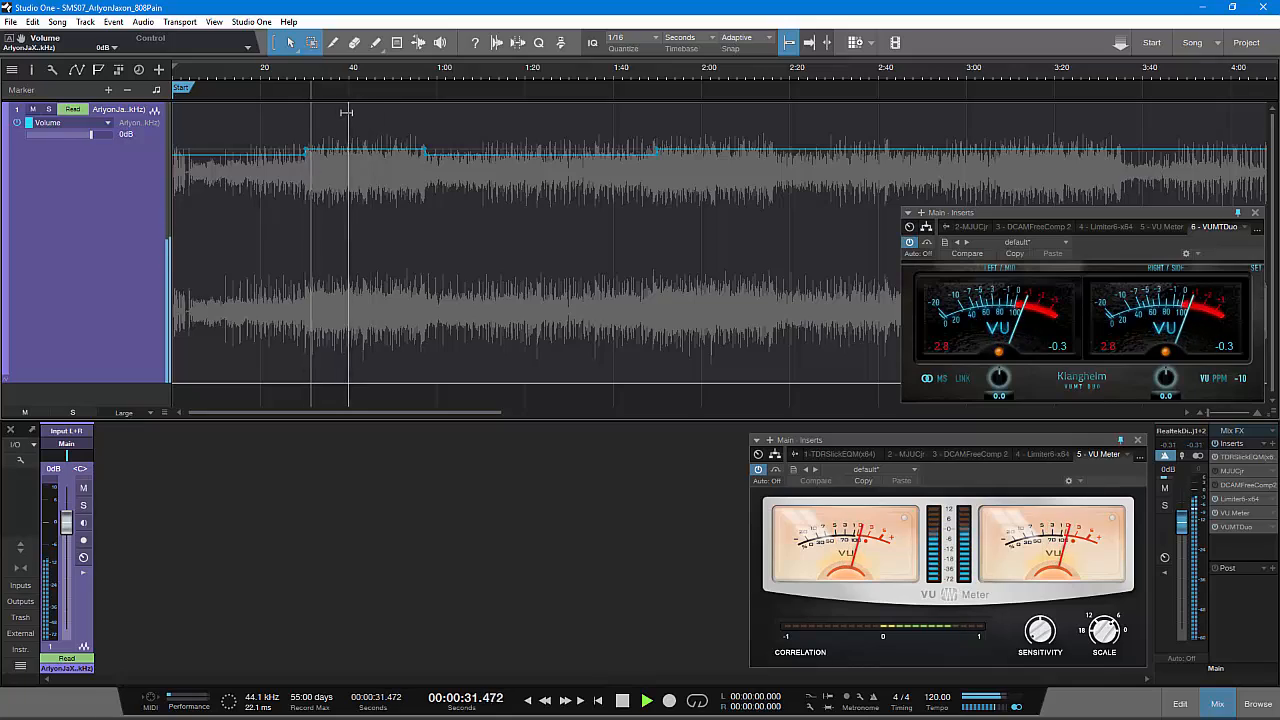
# - Move both volume points of the first rise to about 0:31, keeping them at -1.5 dB and 0 dB
pyautogui.moveTo(299, 73); pyautogui.dragTo(243, 143)
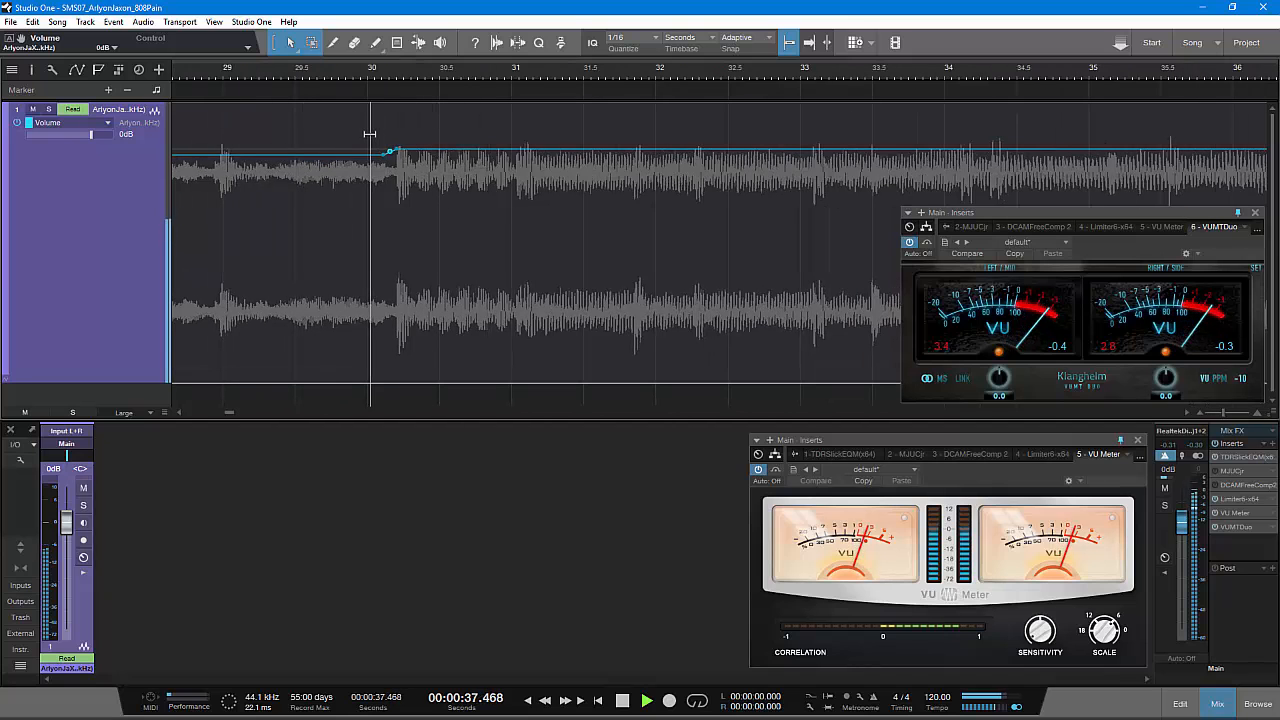
pyautogui.click(398, 151)
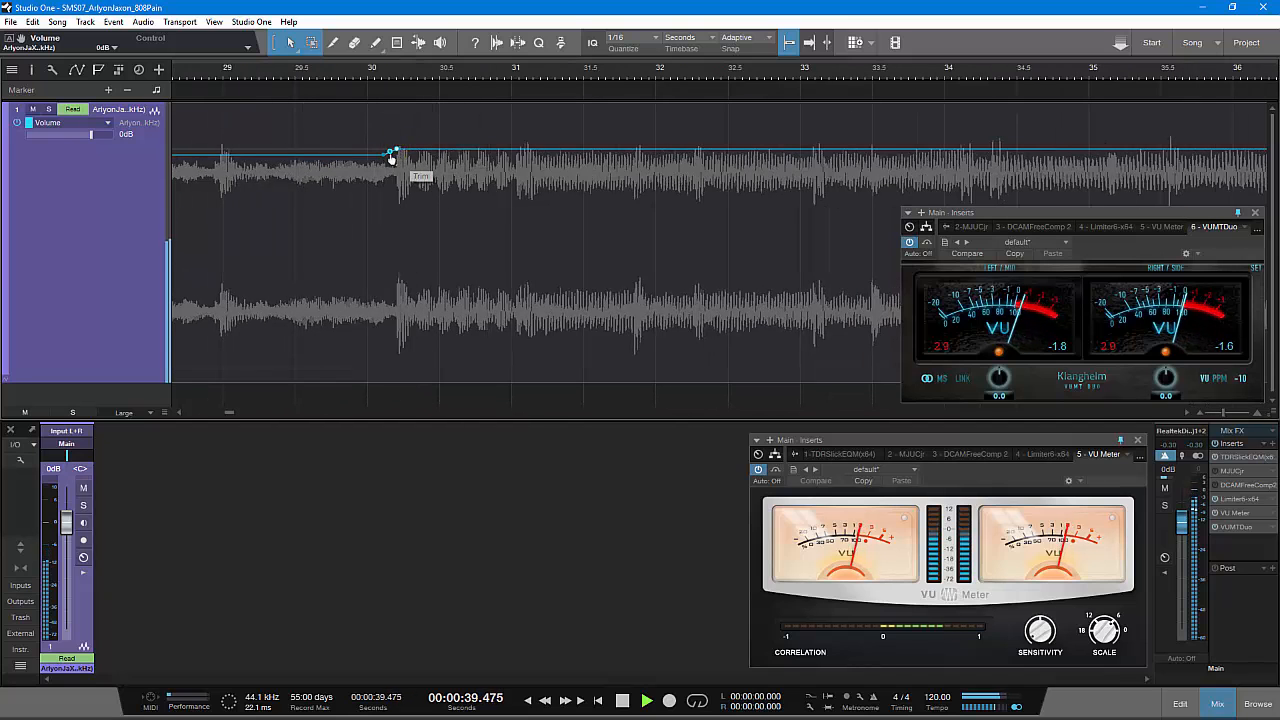
pyautogui.moveTo(385, 158); pyautogui.dragTo(384, 149)
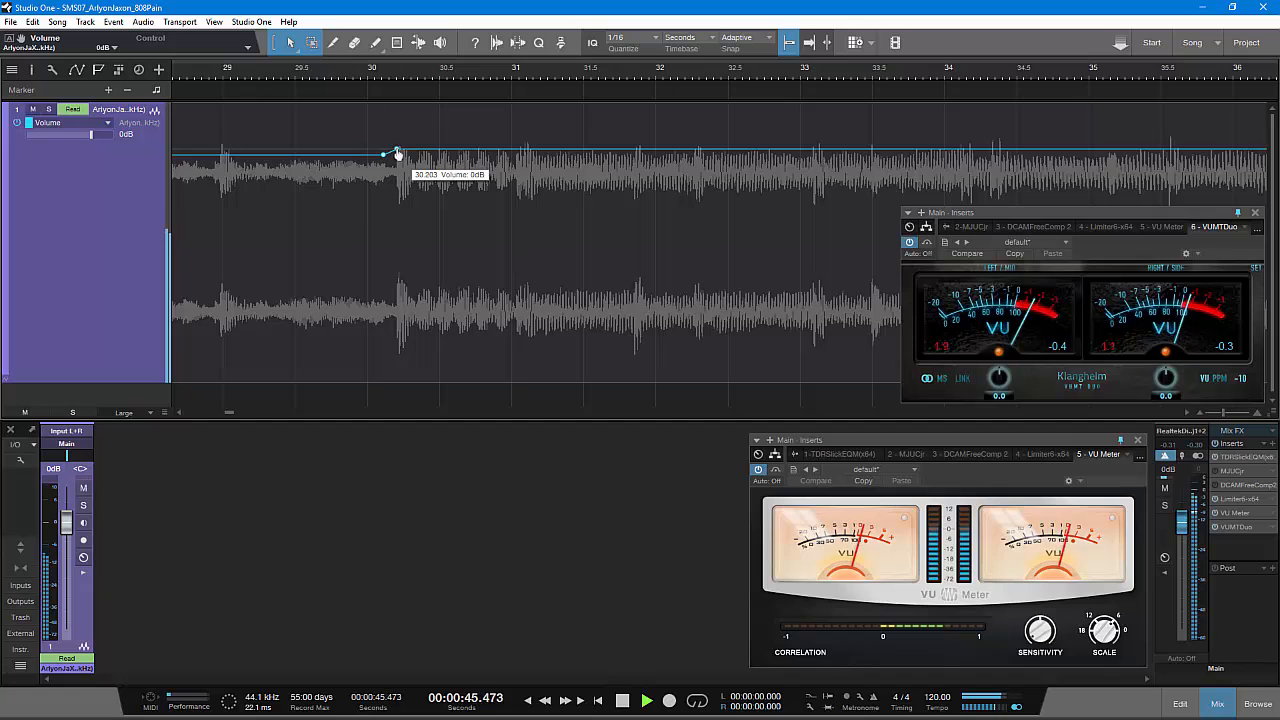
pyautogui.moveTo(397, 153); pyautogui.dragTo(522, 170)
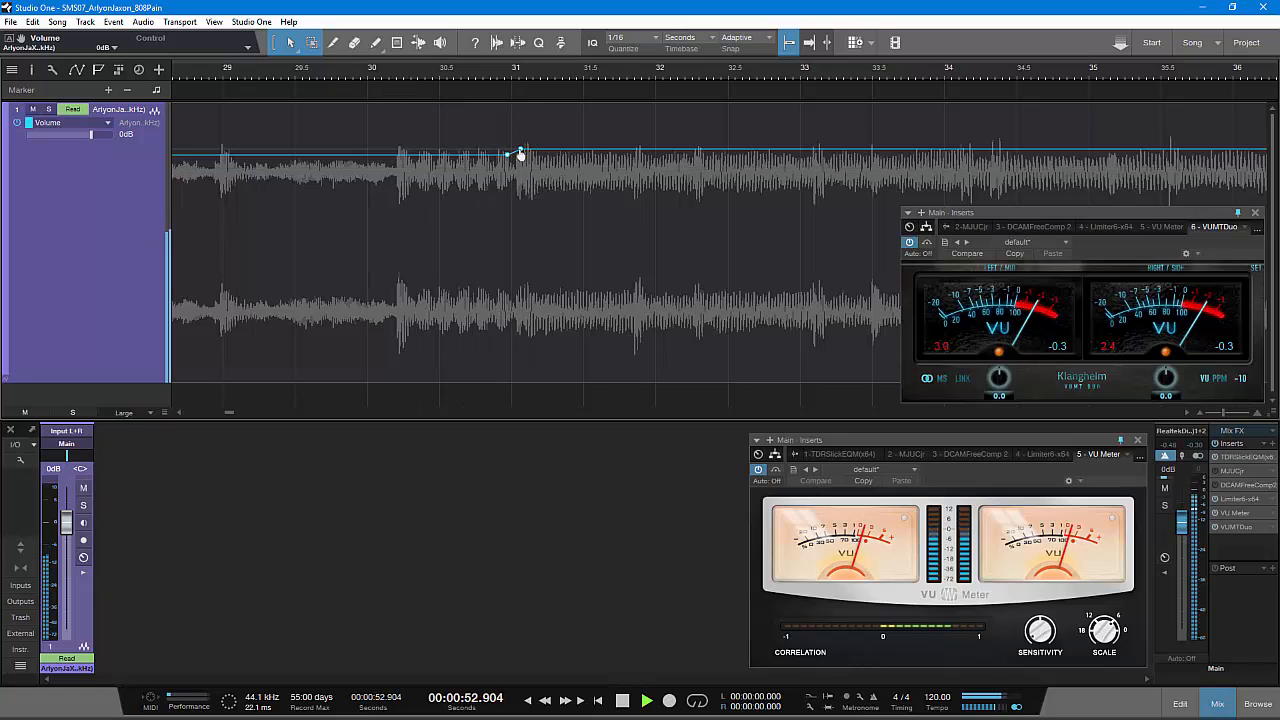
# - Audition the volume rise from about 0:29.5 and the volume drop from about 0:56
pyautogui.click(295, 72)
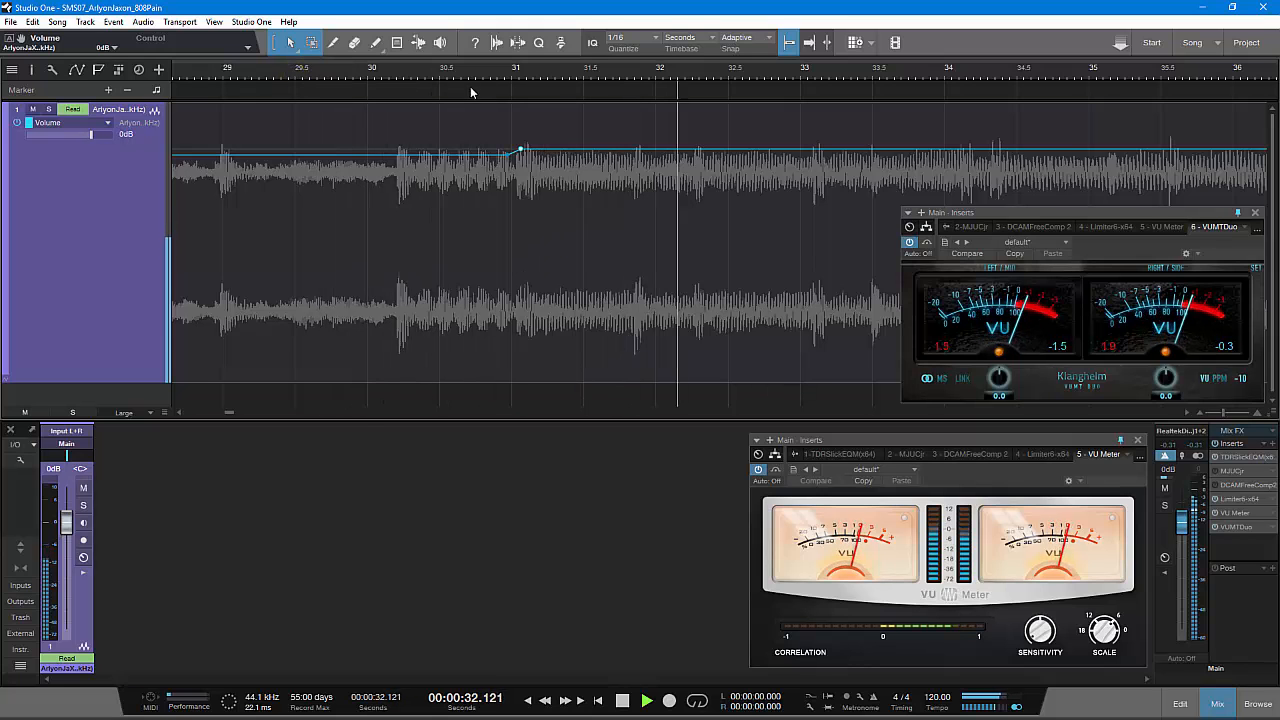
pyautogui.moveTo(530, 76); pyautogui.dragTo(326, 28)
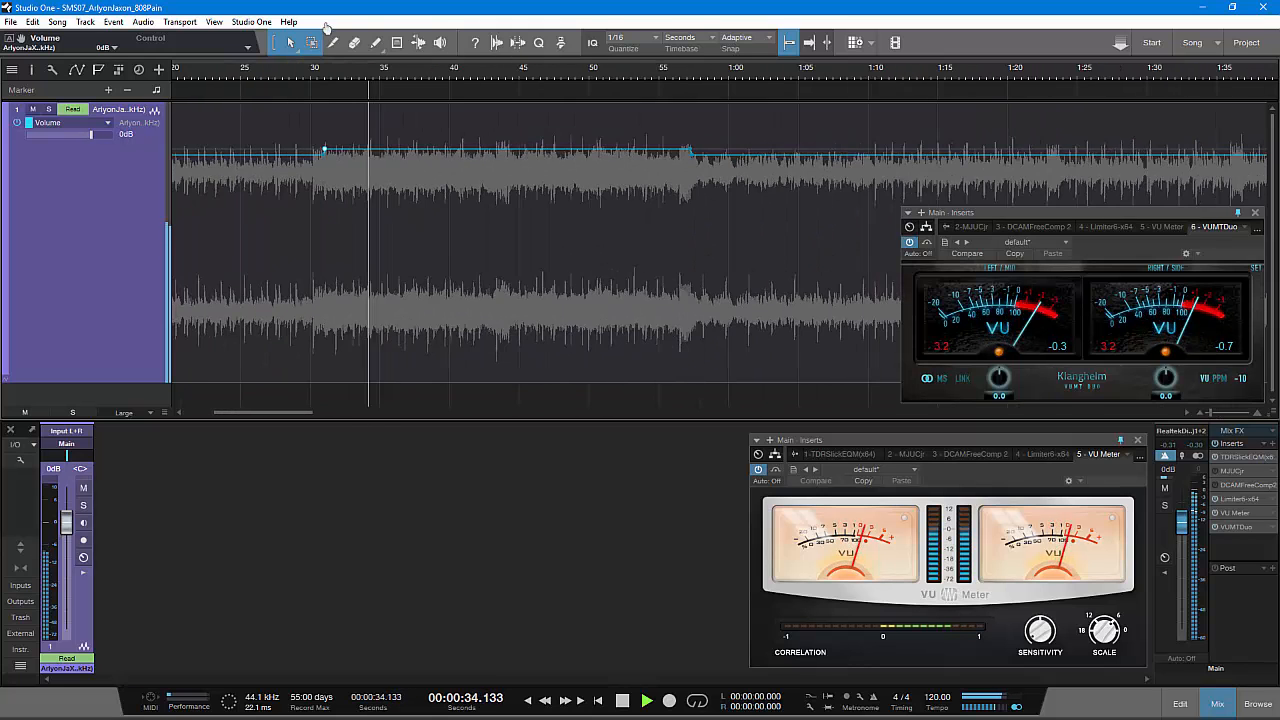
pyautogui.moveTo(703, 82); pyautogui.dragTo(566, 102)
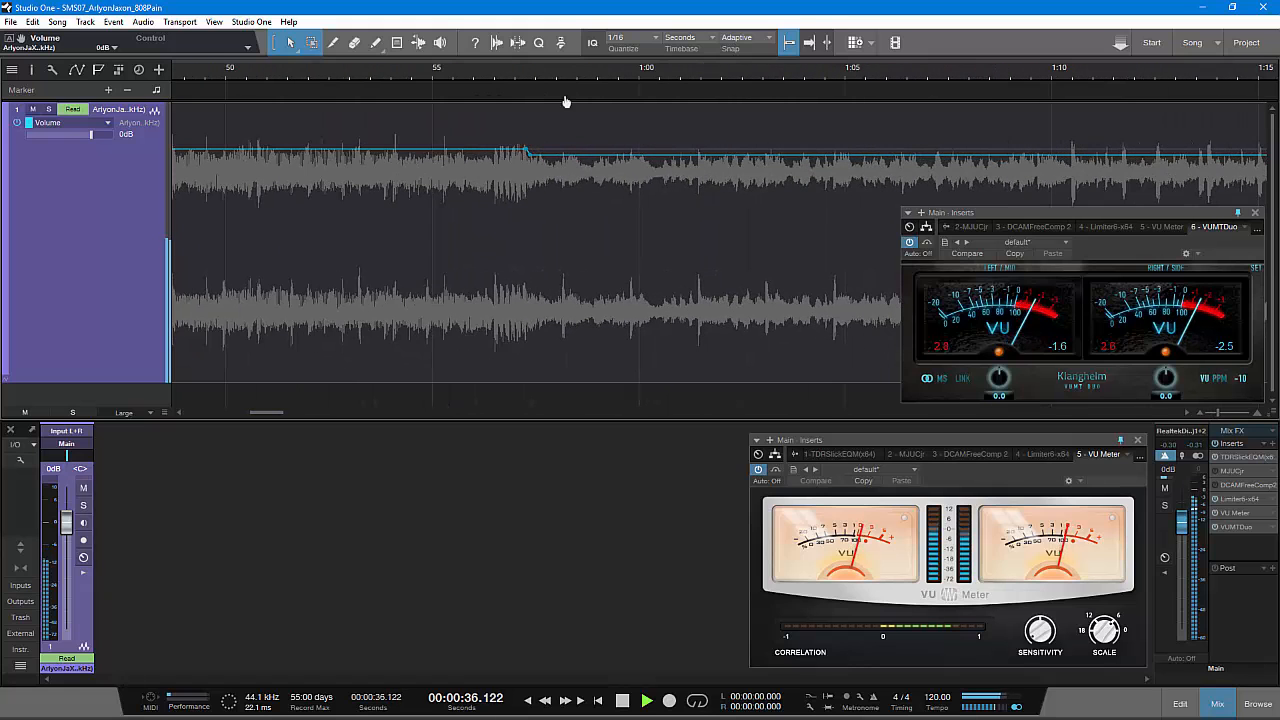
pyautogui.click(489, 78)
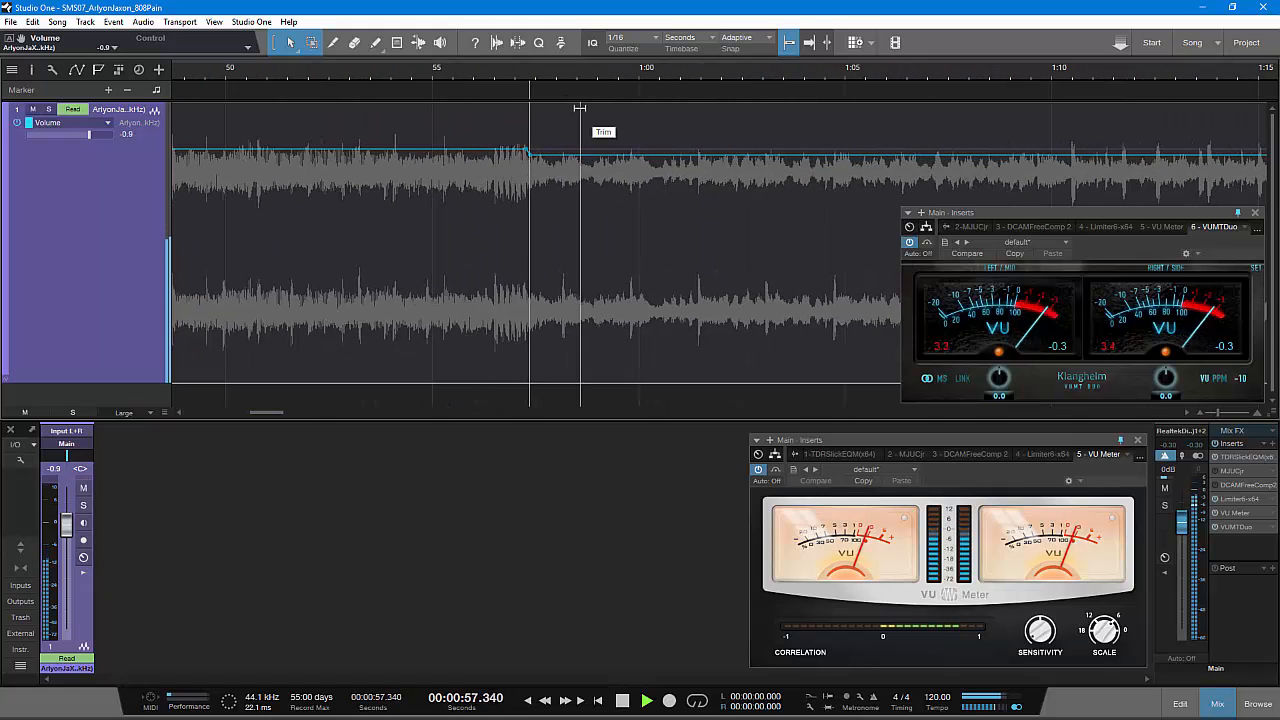
pyautogui.moveTo(640, 74); pyautogui.dragTo(418, 48)
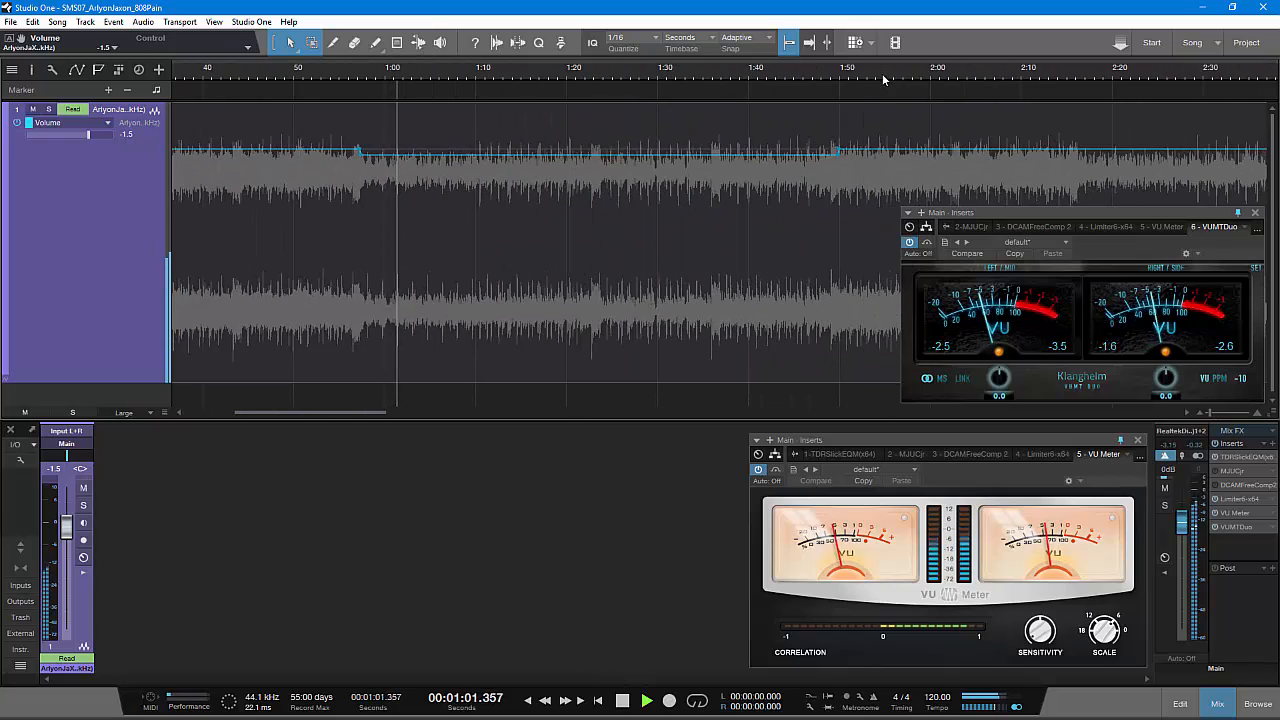
# - Audition the volume rise at about 1:50 and the end of the loud section from about 2:15
pyautogui.moveTo(882, 75); pyautogui.dragTo(583, 107)
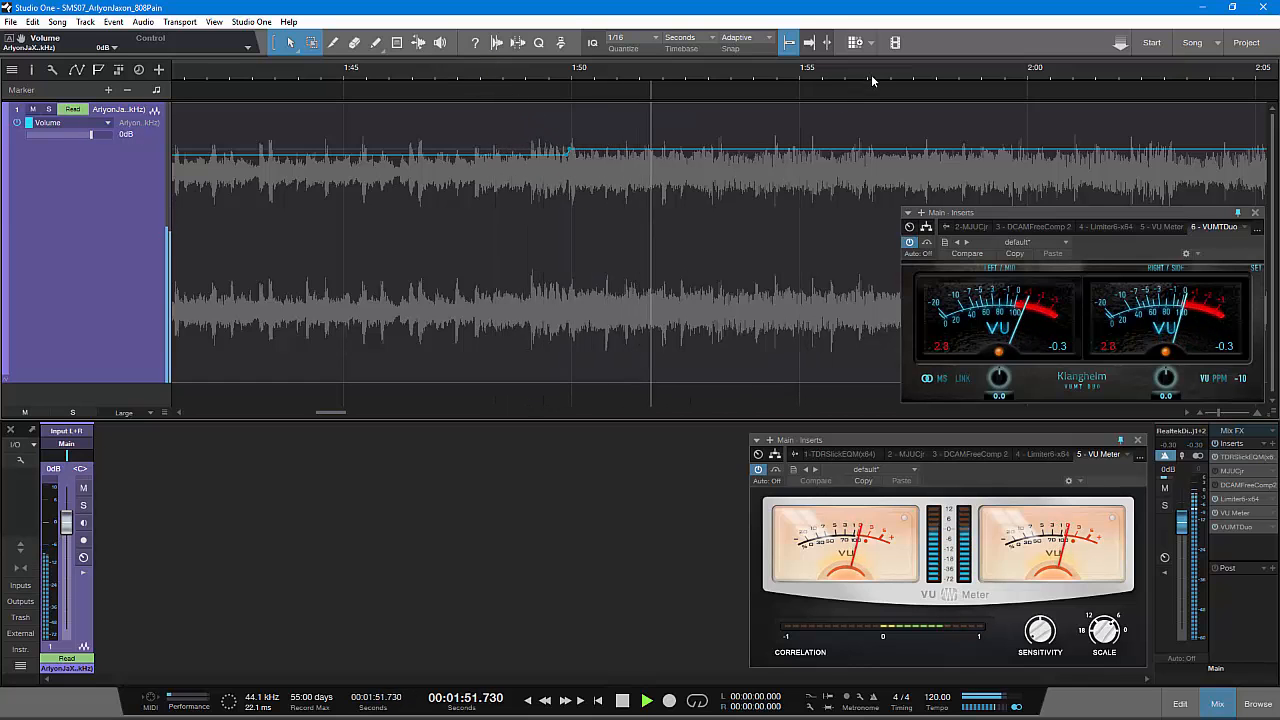
pyautogui.moveTo(872, 80); pyautogui.dragTo(598, 134)
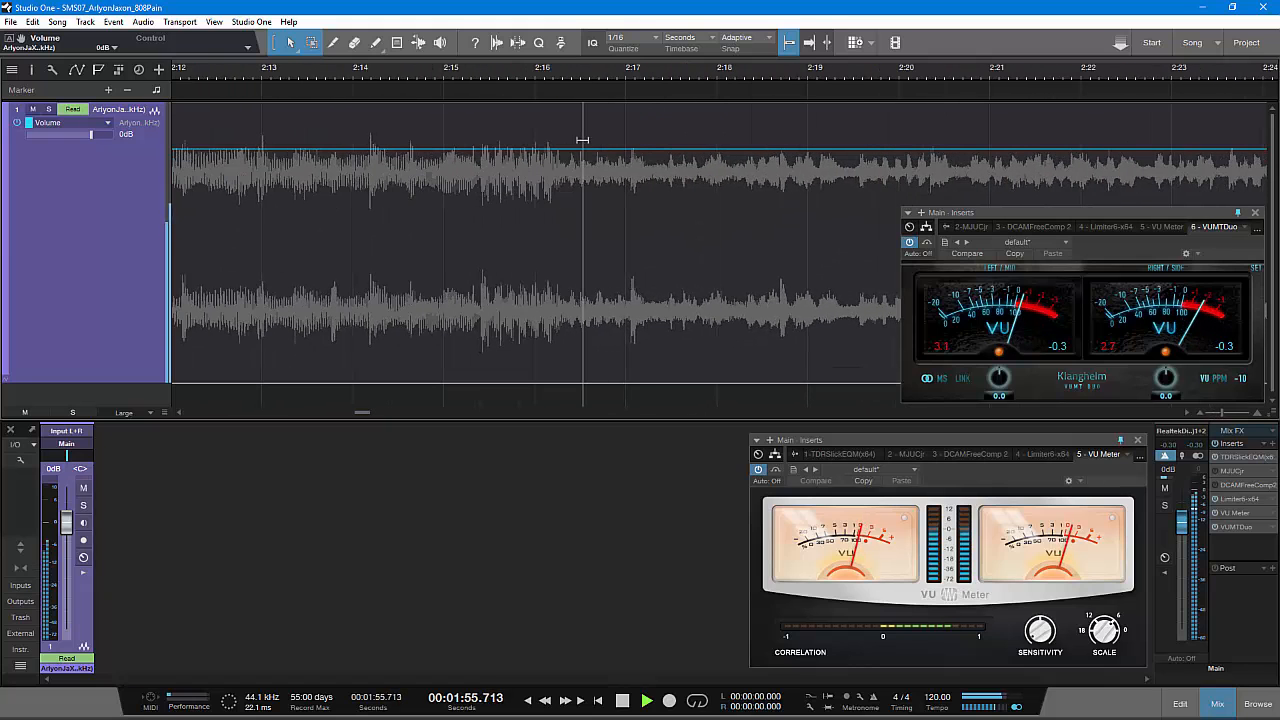
pyautogui.click(441, 70)
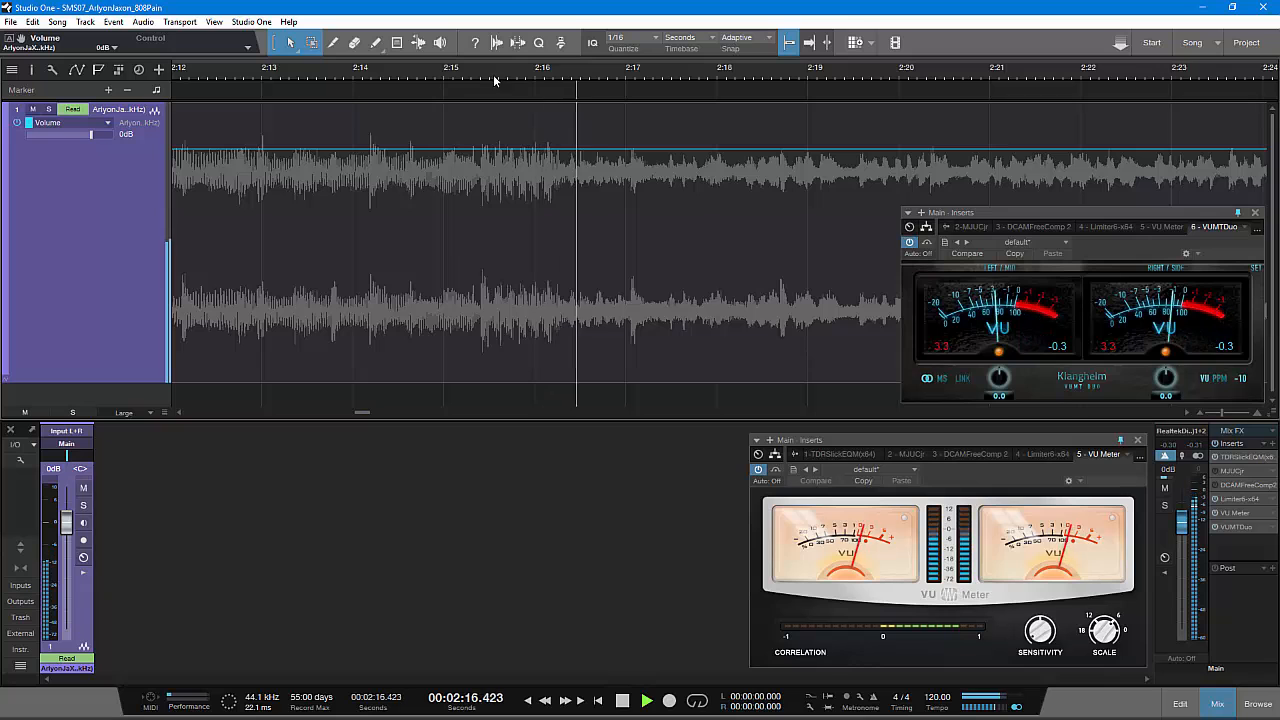
# - Add two closely spaced volume points at about 2:16, where the second loud section ends
pyautogui.moveTo(551, 72); pyautogui.dragTo(521, 147)
pyautogui.click(521, 147)
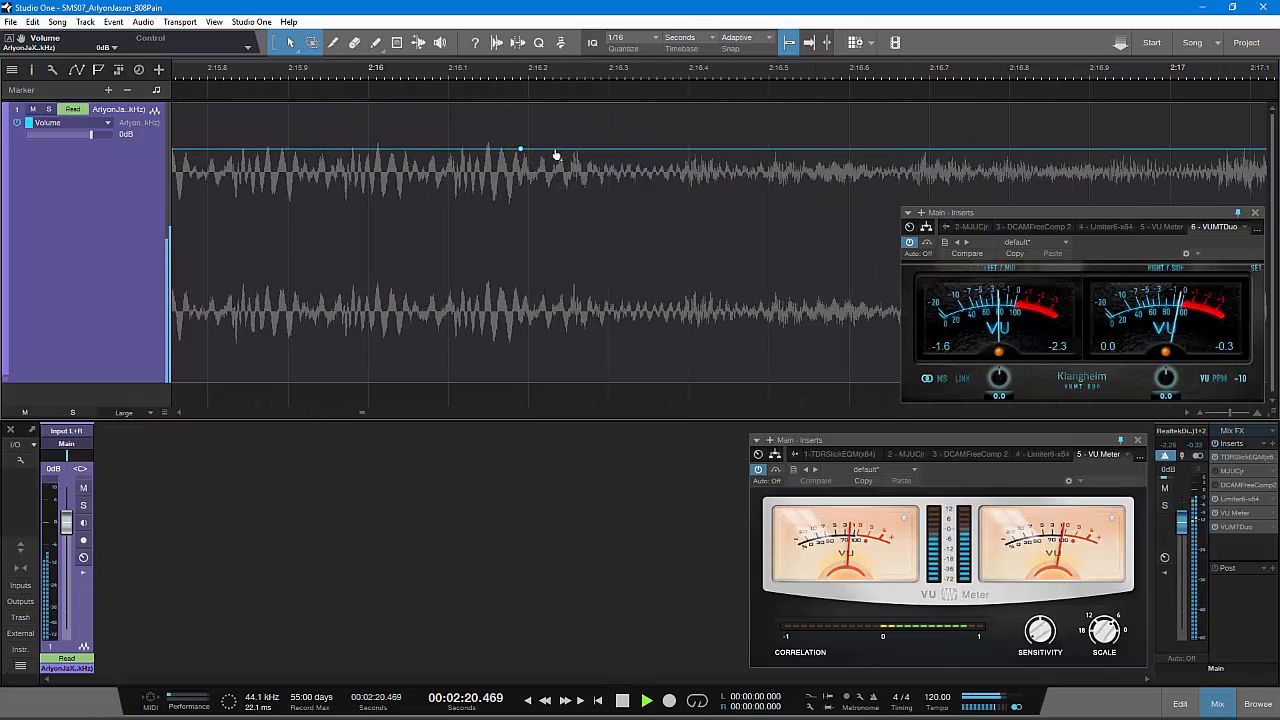
pyautogui.click(557, 152)
# - Add two volume points just before 3:09, where the third loud section starts, and set the first one to -1.5 dB
pyautogui.moveTo(599, 72); pyautogui.dragTo(437, 27)
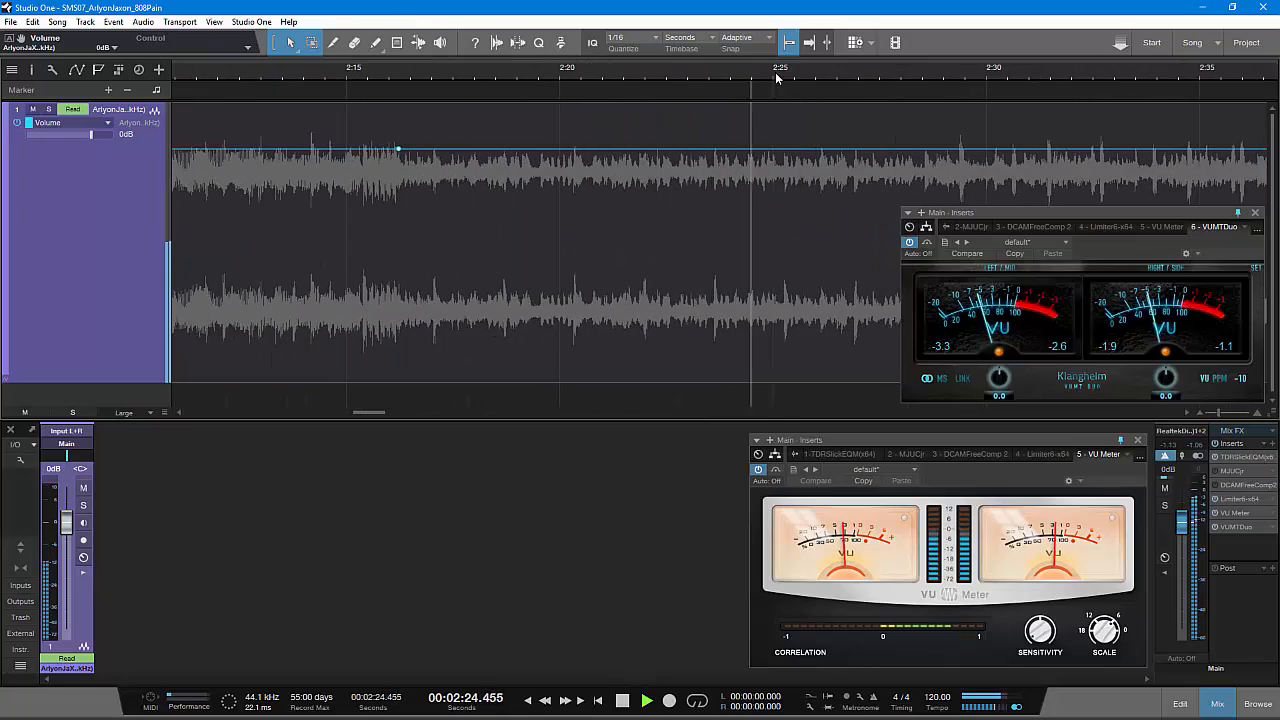
pyautogui.moveTo(775, 72); pyautogui.dragTo(514, 44)
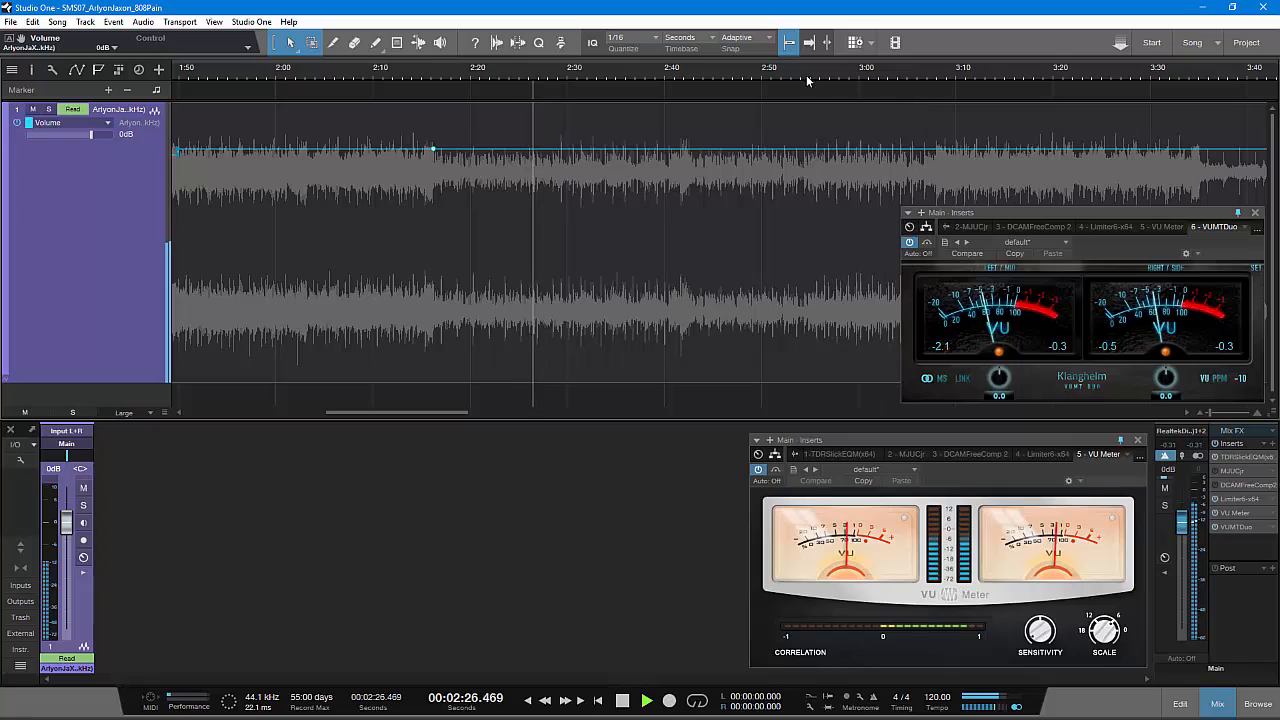
pyautogui.click(886, 66)
pyautogui.moveTo(943, 76); pyautogui.dragTo(743, 124)
pyautogui.moveTo(737, 76); pyautogui.dragTo(731, 96)
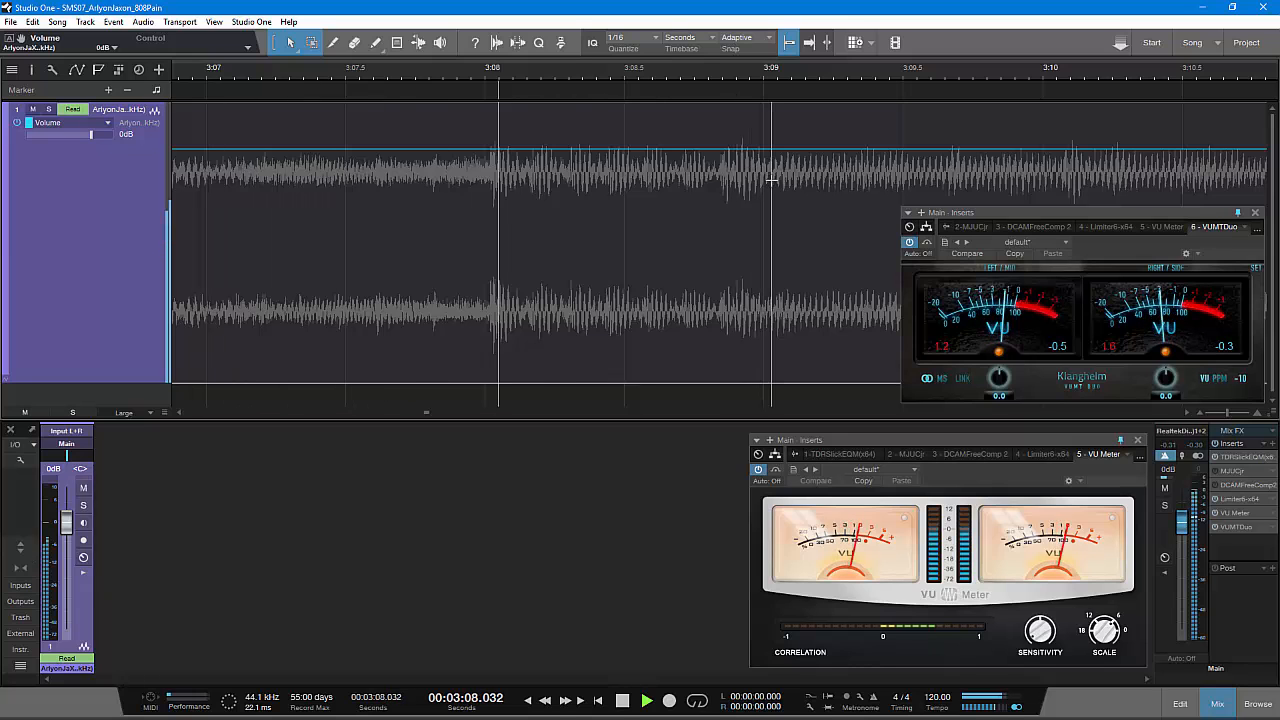
pyautogui.rightClick(705, 152)
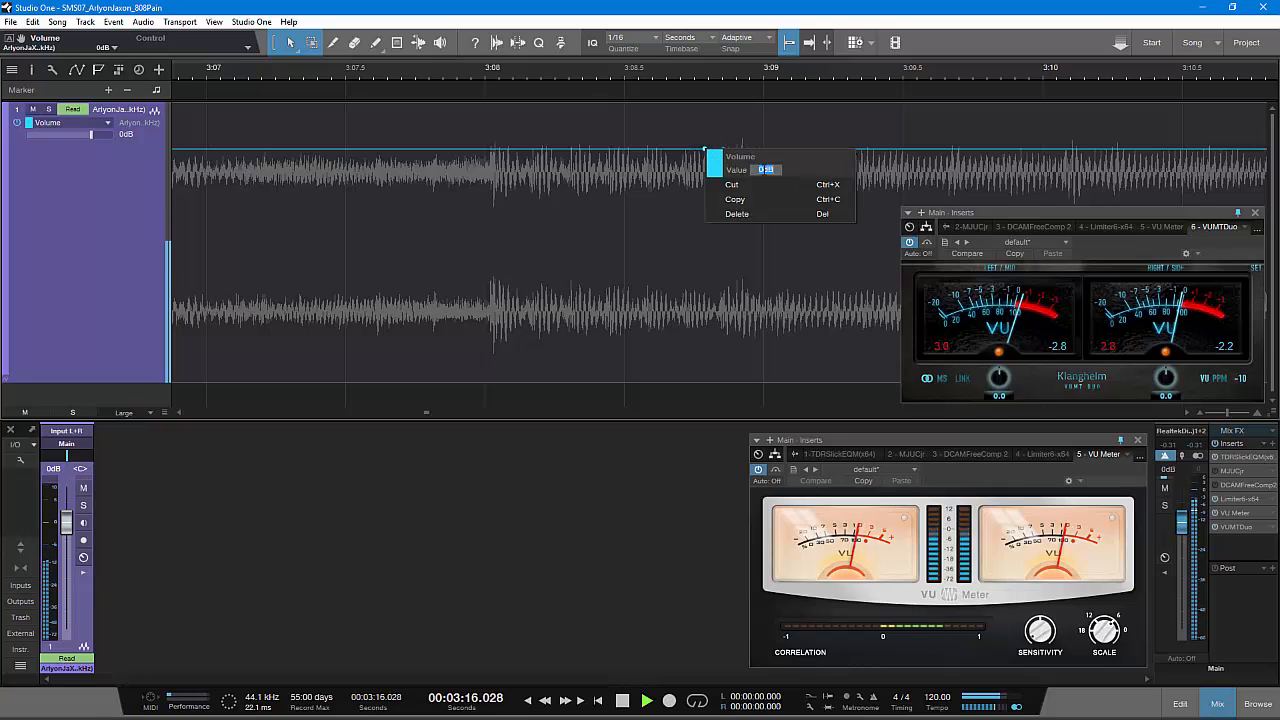
pyautogui.write('-1.')
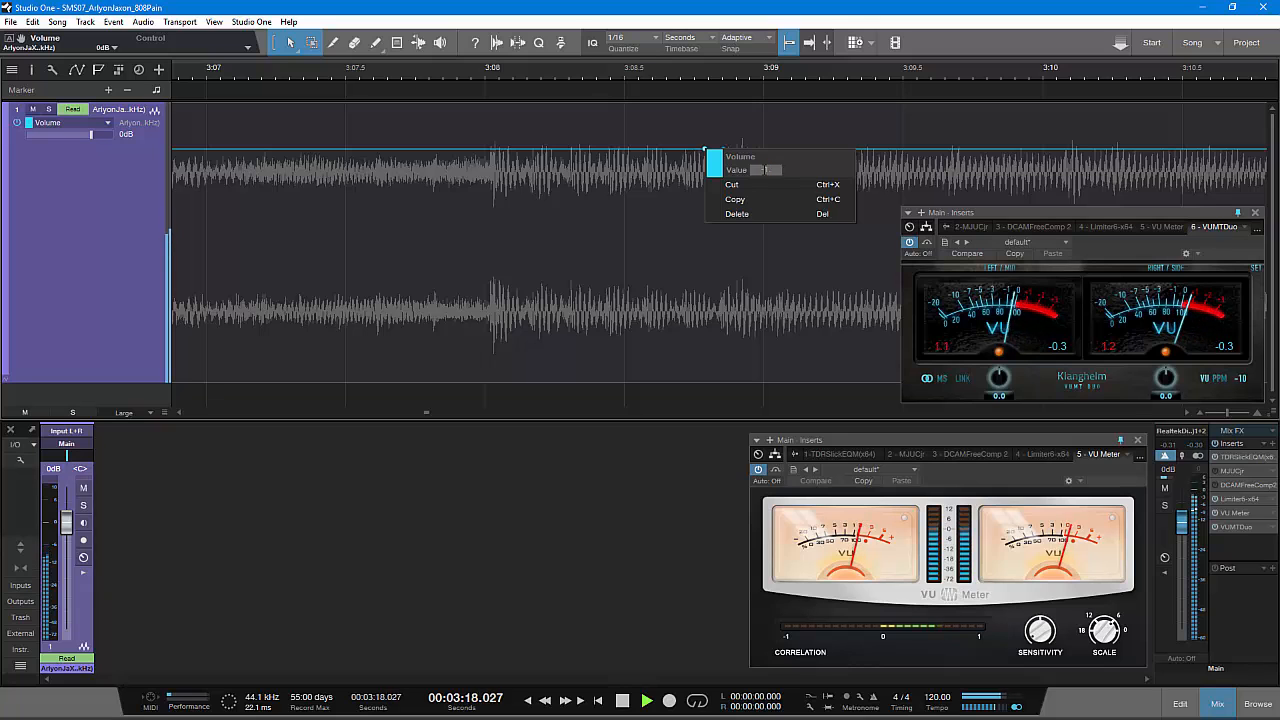
pyautogui.write('5')
pyautogui.press('Return')
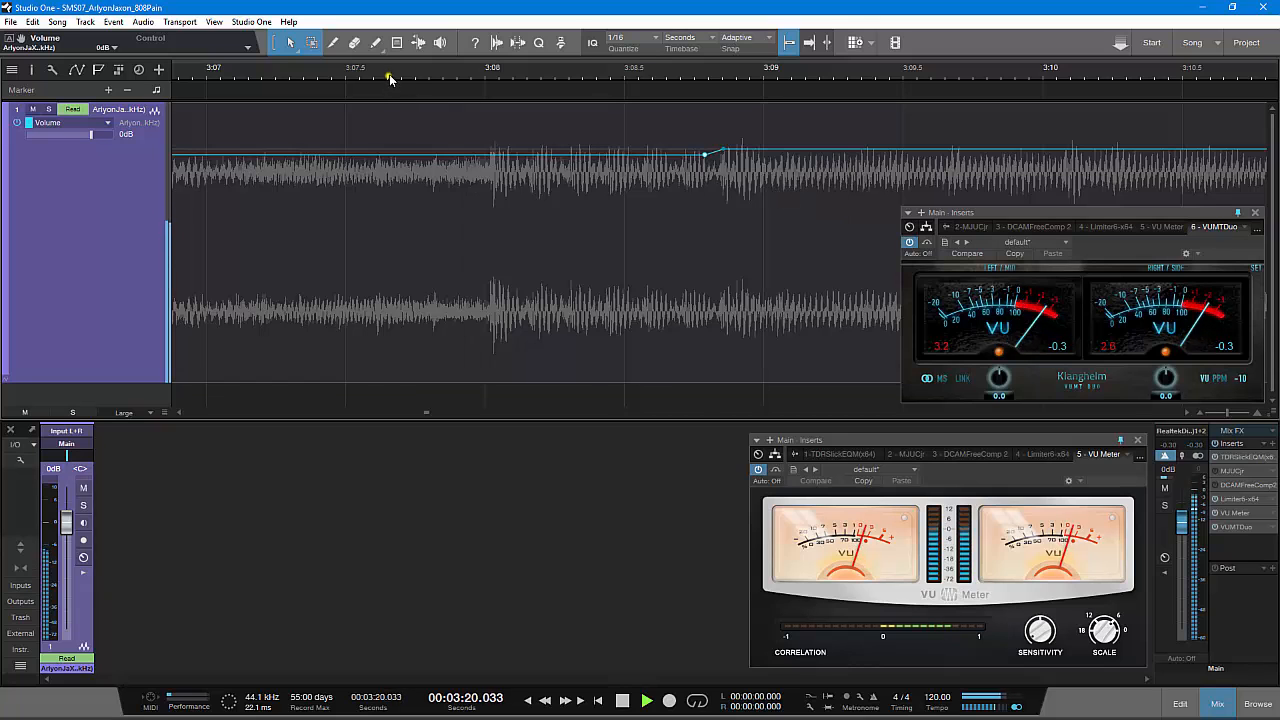
# - Set the second volume point at about 2:16 to -1.5 dB so the quieter section starts lower
pyautogui.moveTo(389, 77); pyautogui.dragTo(360, 177)
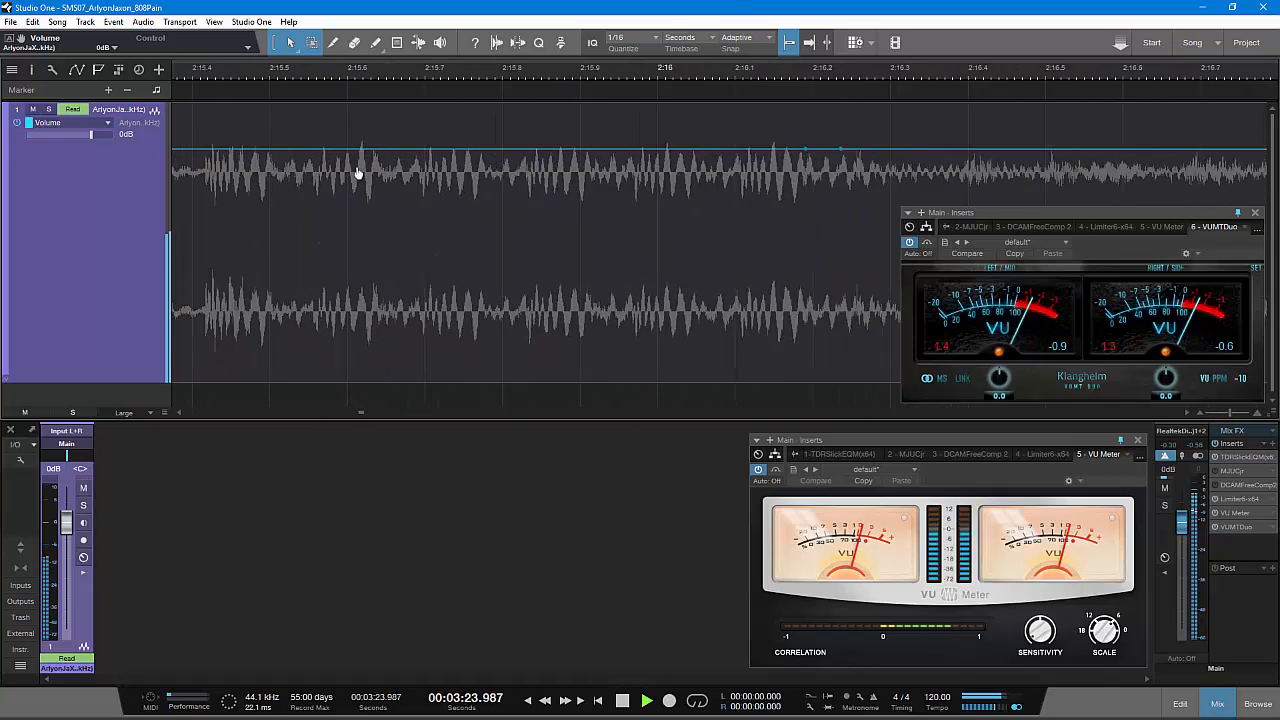
pyautogui.rightClick(698, 155)
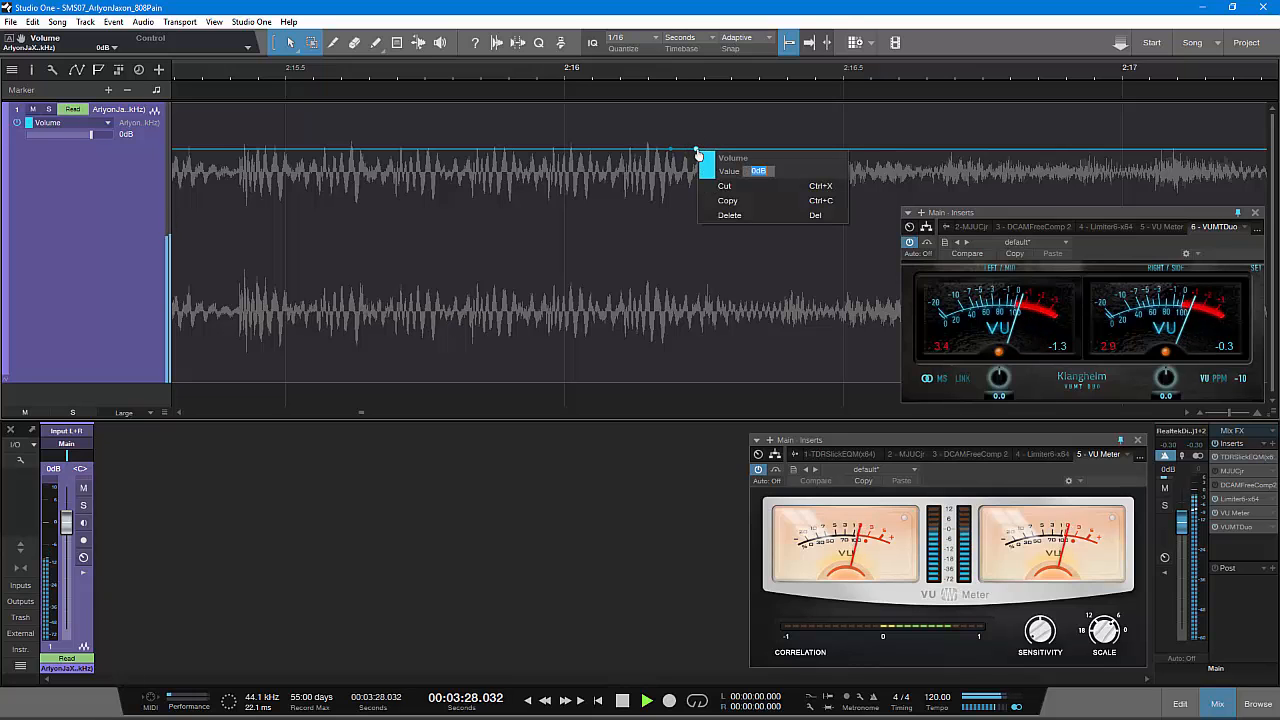
pyautogui.write('-1')
pyautogui.press('Return')
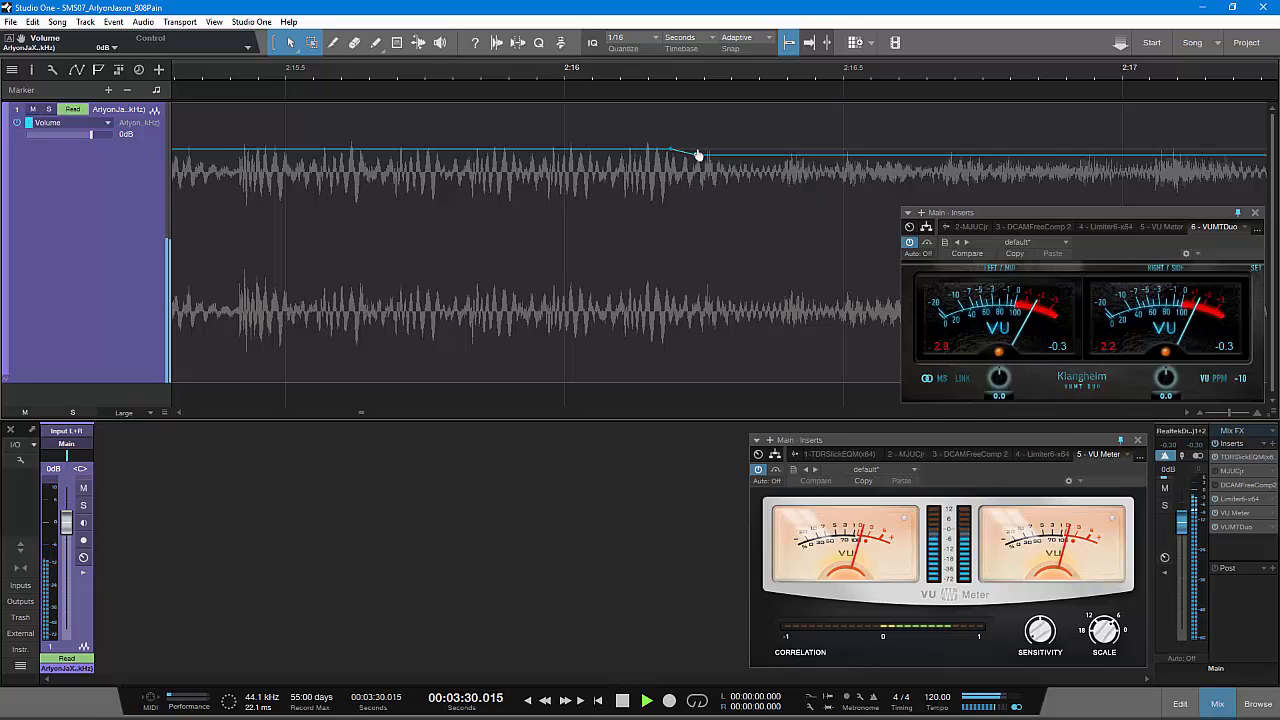
# - Add two closely spaced volume points at about 3:35, where the third loud section ends
pyautogui.moveTo(637, 67); pyautogui.dragTo(507, 6)
pyautogui.moveTo(524, 71); pyautogui.dragTo(437, 41)
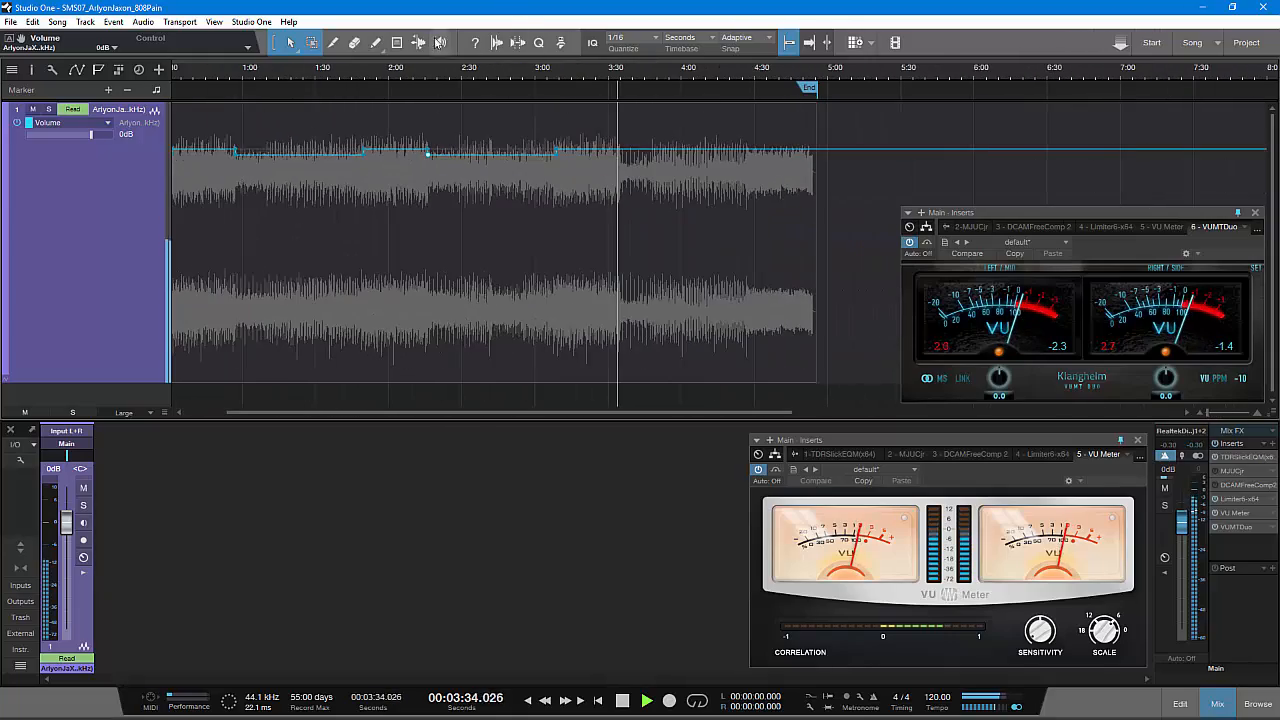
pyautogui.moveTo(620, 80); pyautogui.dragTo(591, 156)
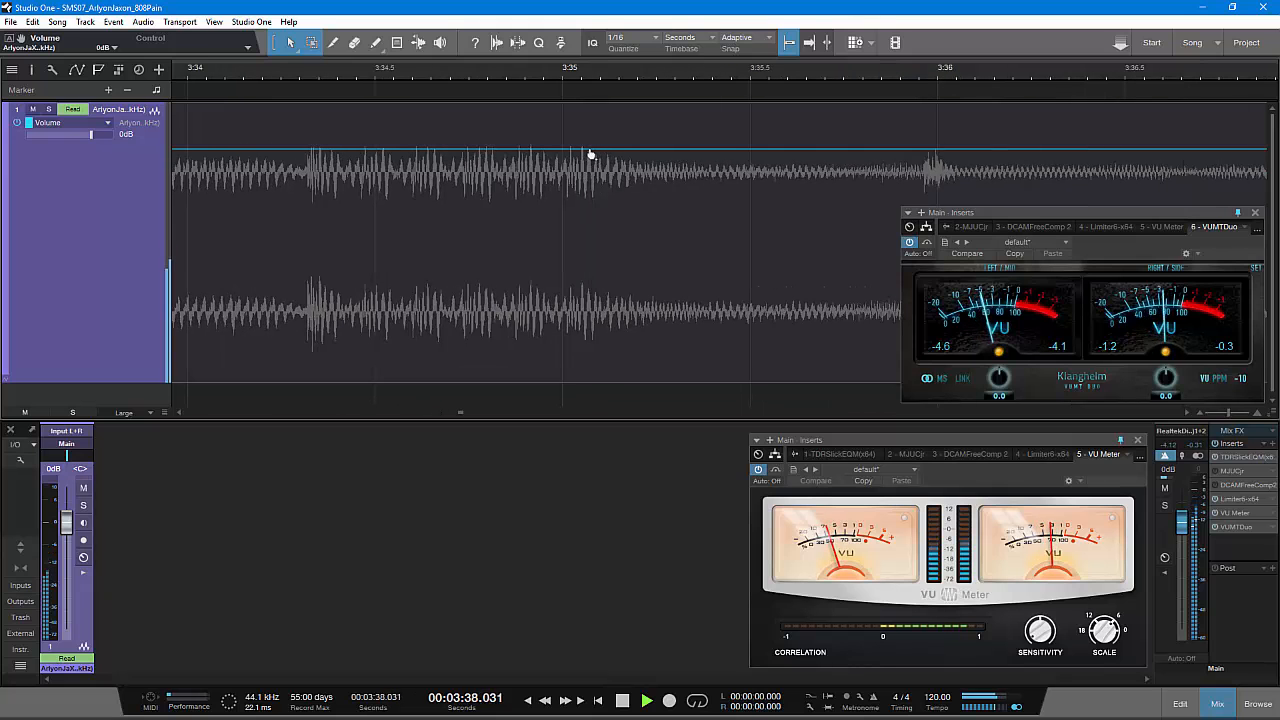
pyautogui.click(589, 150)
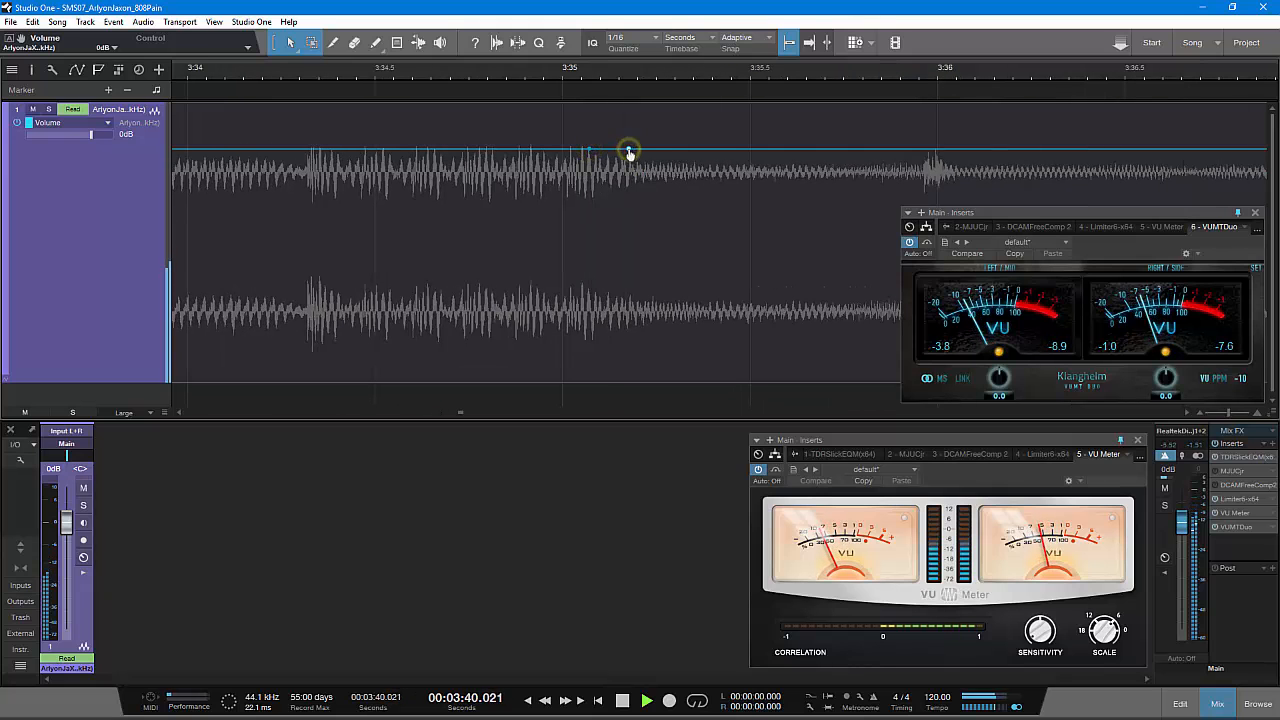
# - Add two volume points at about 4:27.7, where the last loud section starts, and set the first one to -1.5 dB
pyautogui.moveTo(650, 87); pyautogui.dragTo(560, 40)
pyautogui.moveTo(1090, 88)
pyautogui.mouseDown()
pyautogui.moveTo(1094, 69)
pyautogui.moveTo(643, 100)
pyautogui.moveTo(663, 103)
pyautogui.moveTo(663, 80)
pyautogui.moveTo(633, 155)
pyautogui.mouseUp()
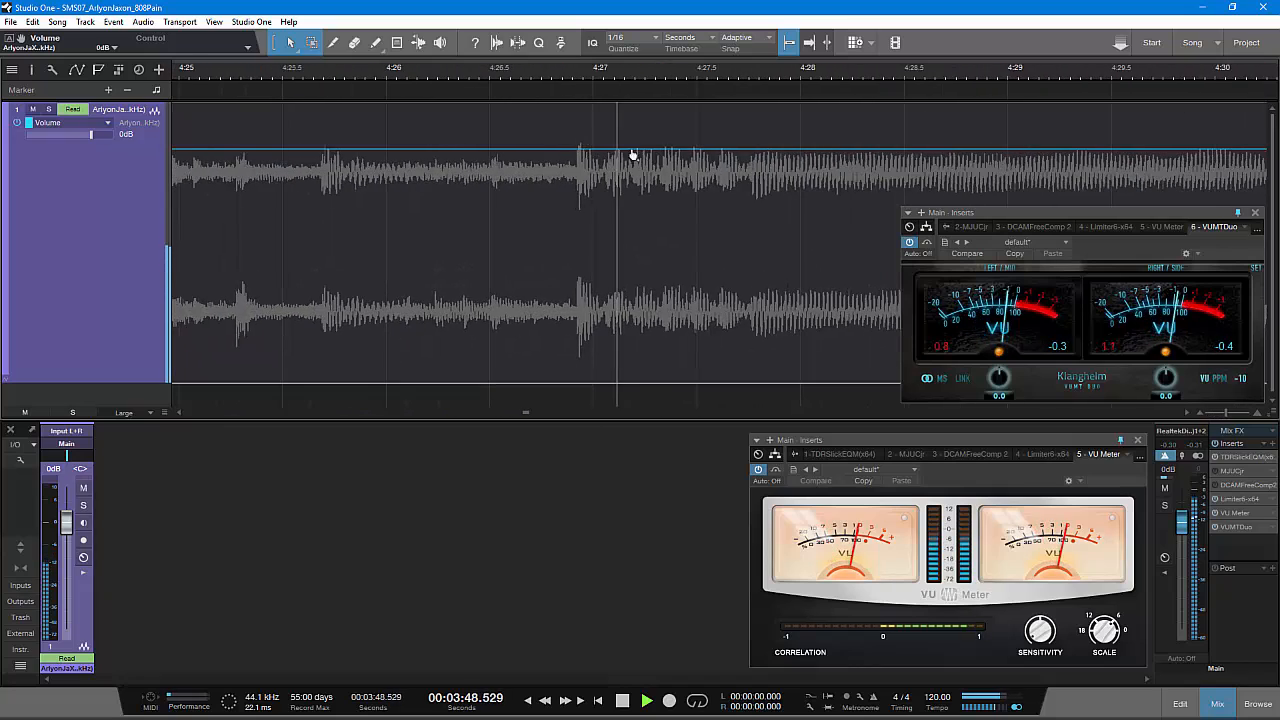
pyautogui.click(748, 148)
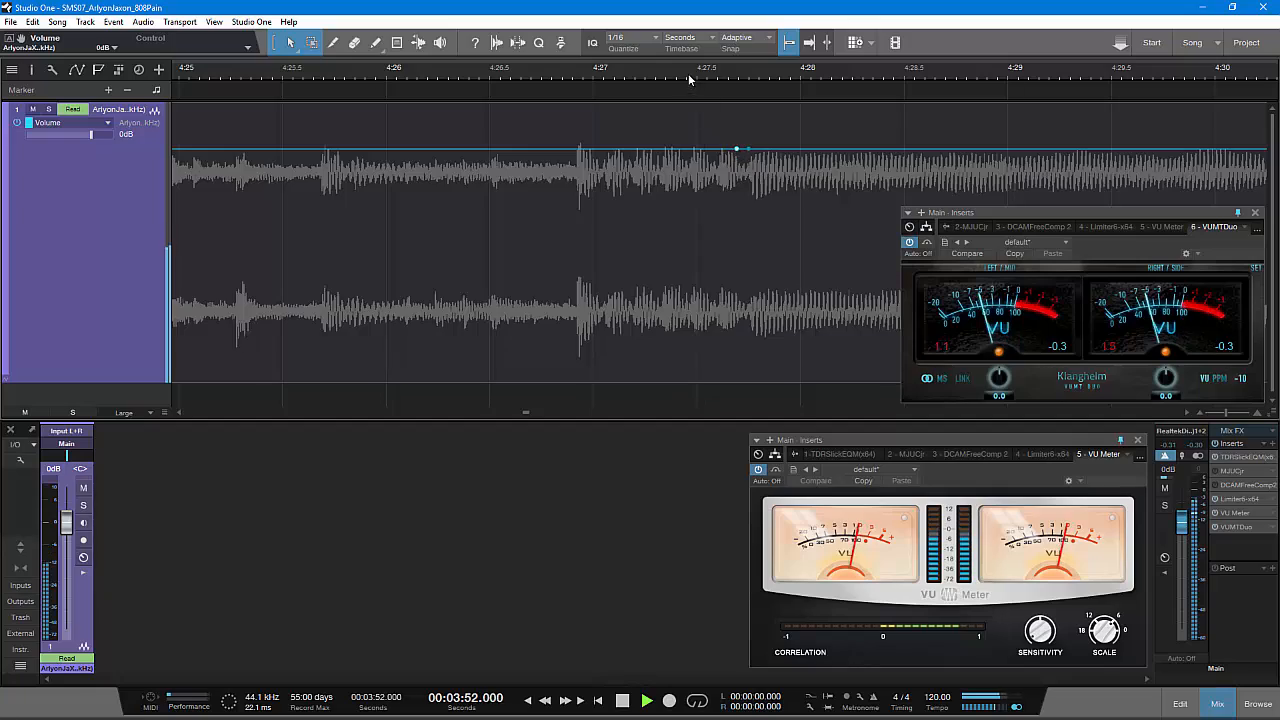
pyautogui.moveTo(688, 73)
pyautogui.mouseDown()
pyautogui.moveTo(716, 33)
pyautogui.moveTo(764, 6)
pyautogui.moveTo(726, 37)
pyautogui.moveTo(723, 94)
pyautogui.moveTo(683, 94)
pyautogui.mouseUp()
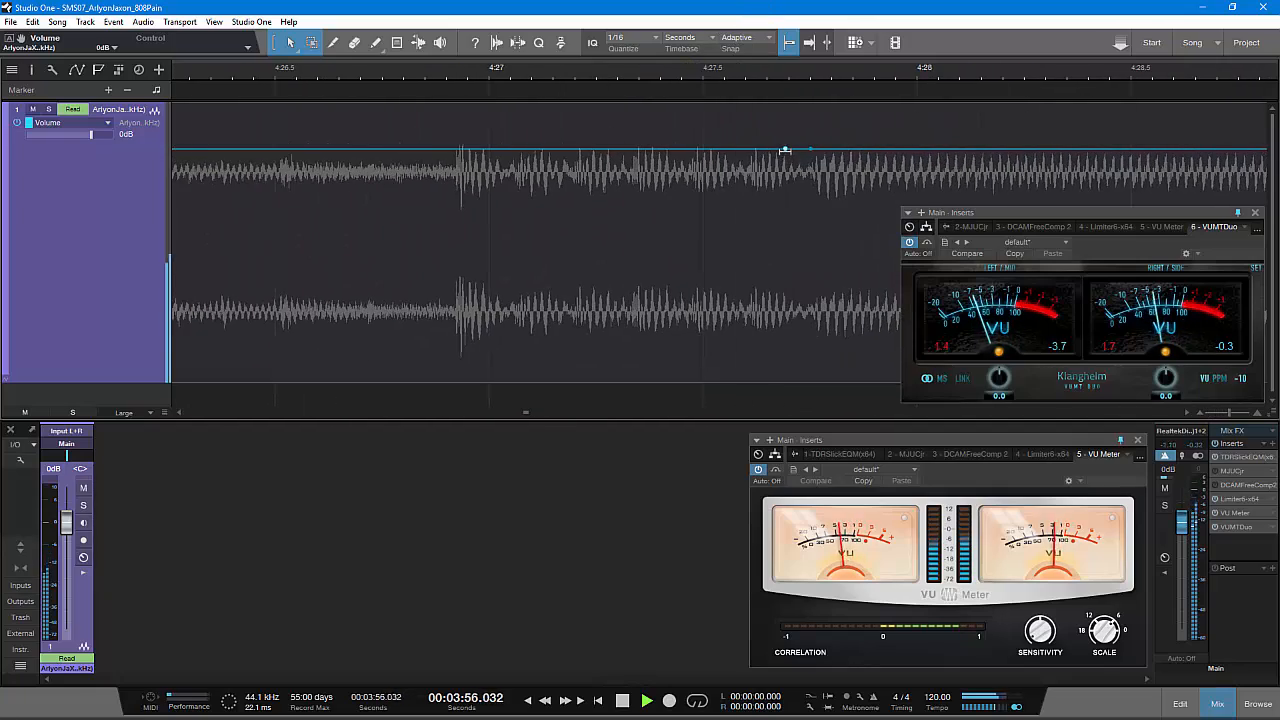
pyautogui.rightClick(786, 155)
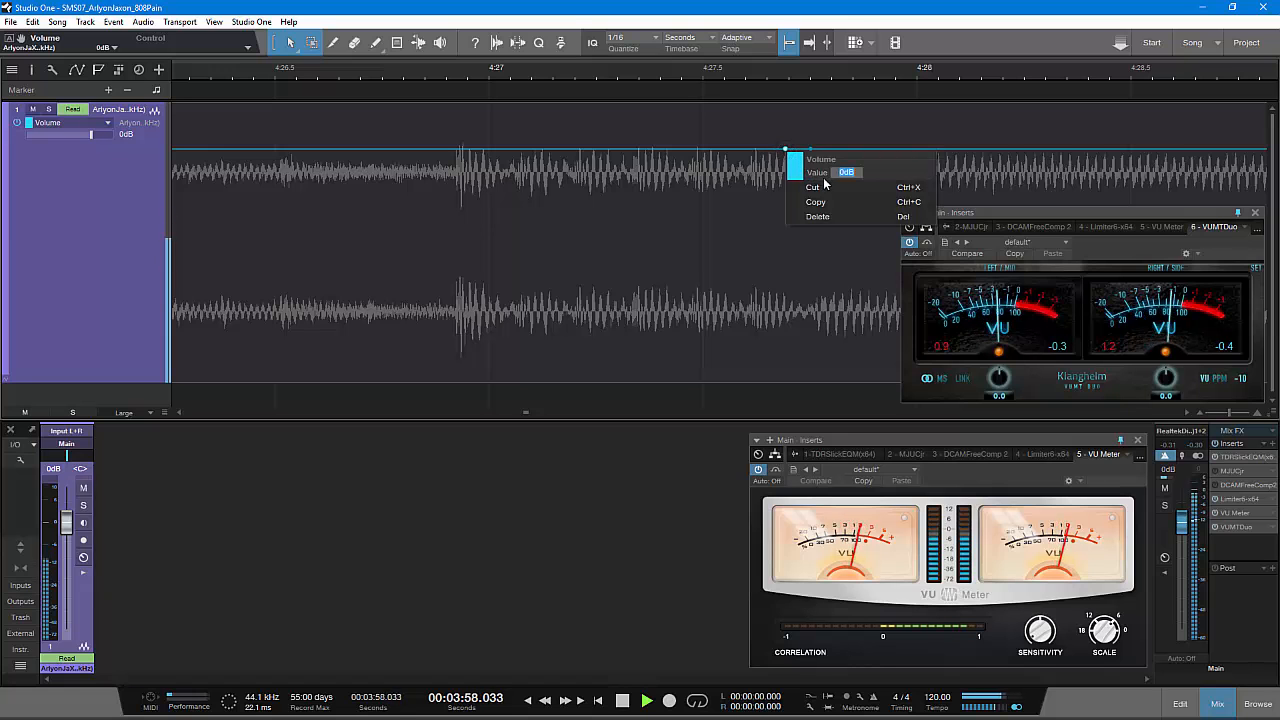
pyautogui.write('-1')
pyautogui.press('Return')
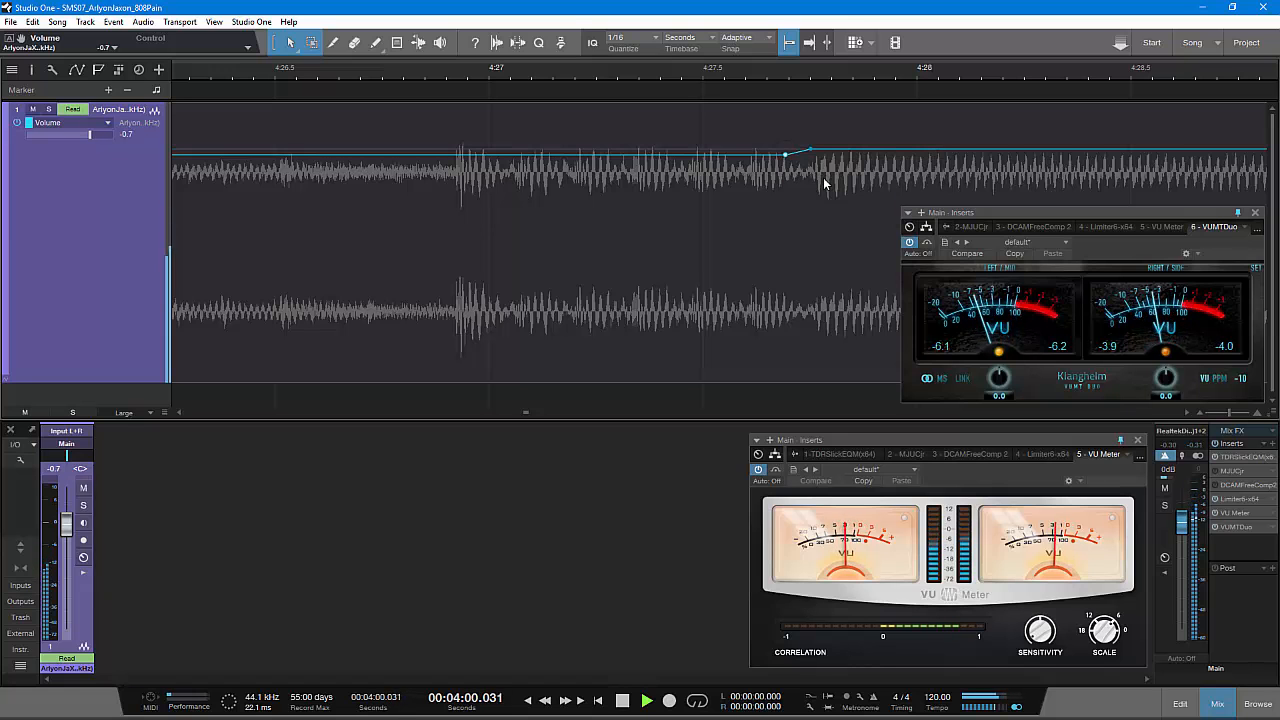
# - Set the second volume point at about 3:35 to -1.5 dB
pyautogui.moveTo(605, 75); pyautogui.dragTo(798, 3)
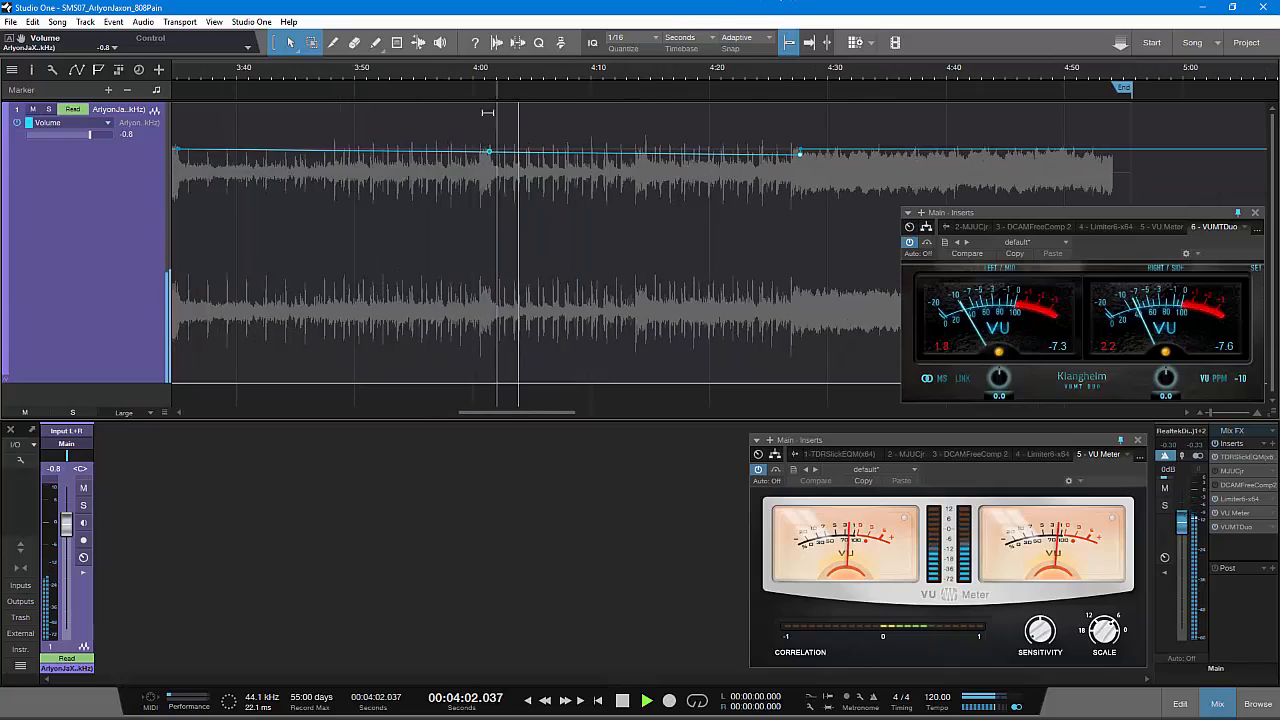
pyautogui.moveTo(236, 80); pyautogui.dragTo(548, 153)
pyautogui.rightClick(550, 153)
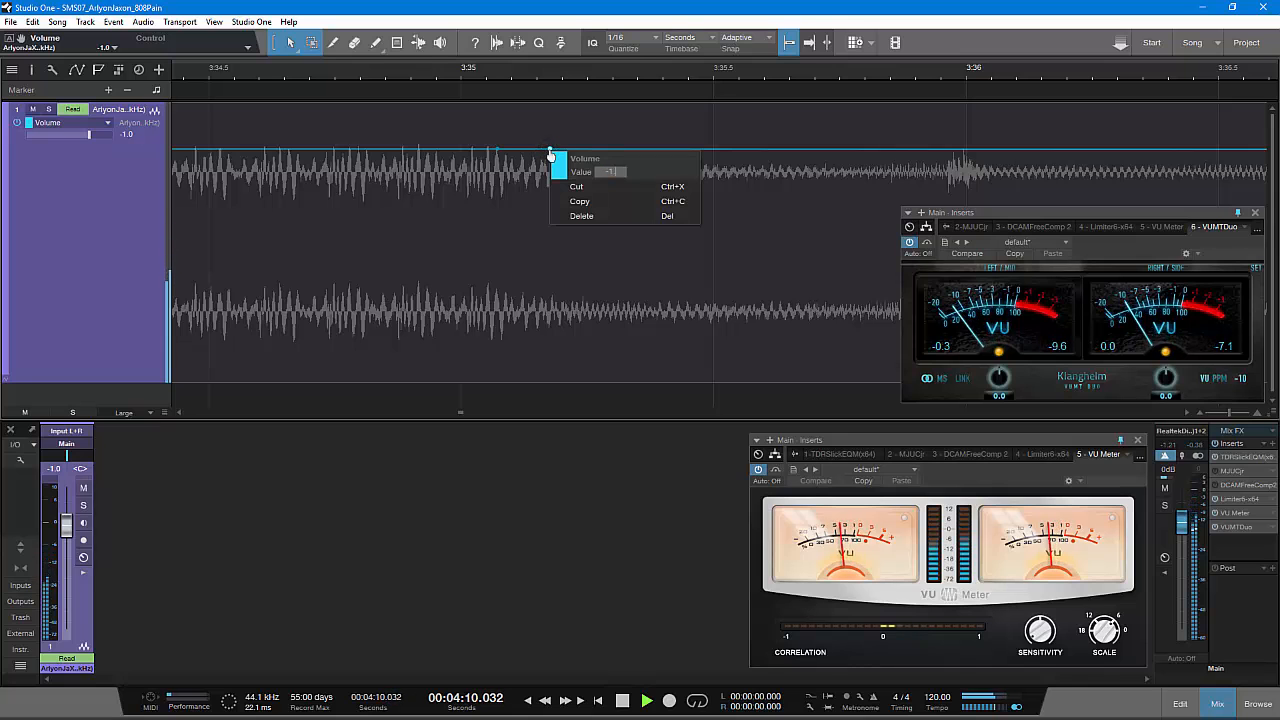
pyautogui.press('Return')
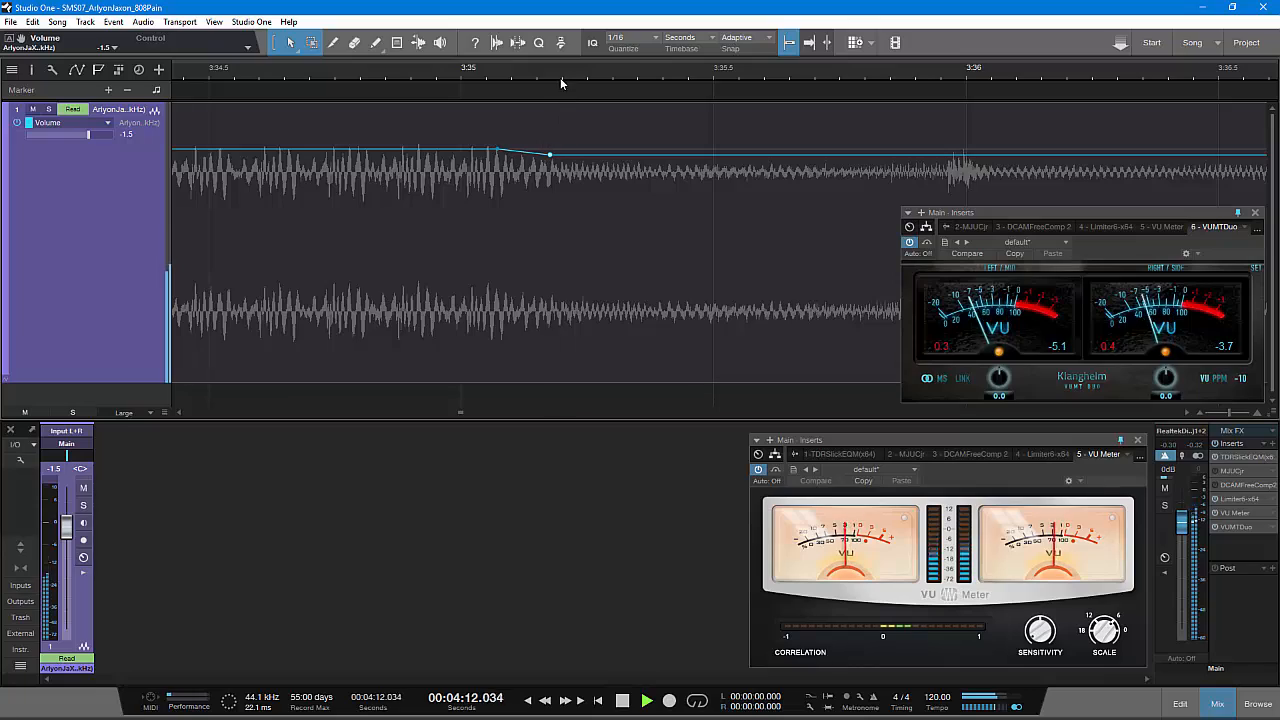
# - Stop playback and check the finished volume envelope, especially the rise at about 0:31
pyautogui.moveTo(560, 77); pyautogui.dragTo(638, 40)
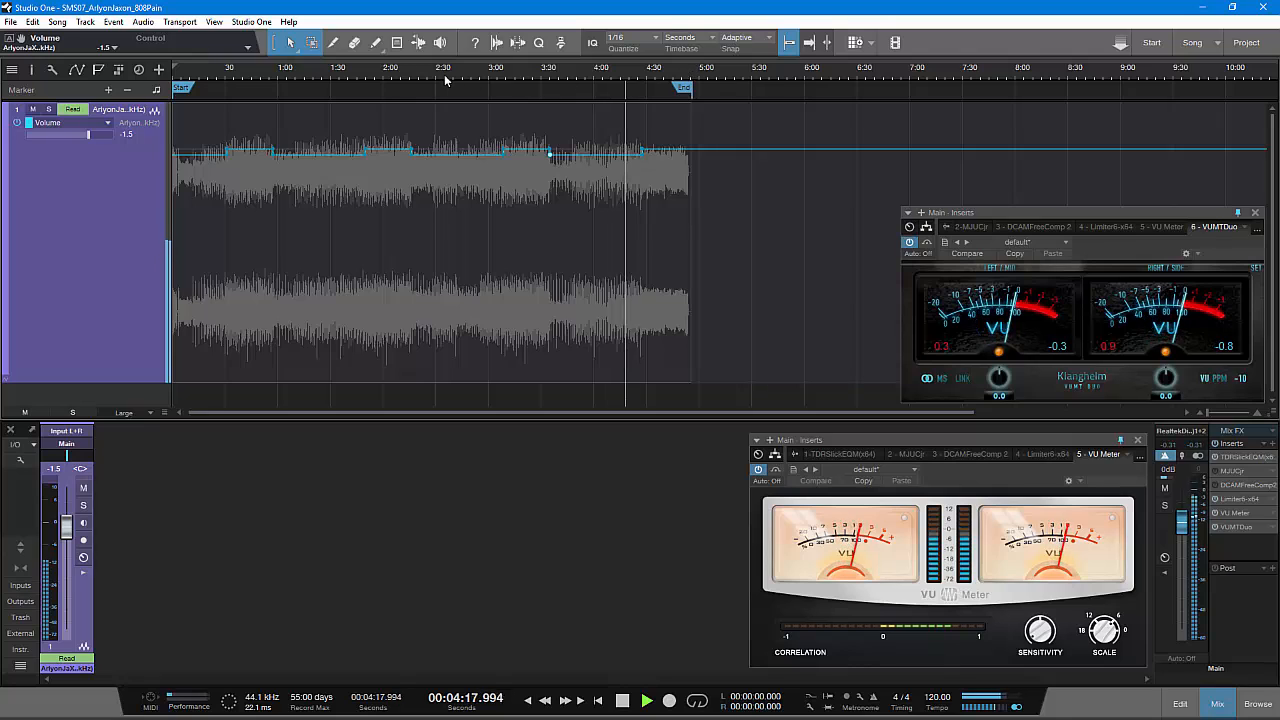
pyautogui.moveTo(386, 70); pyautogui.dragTo(608, 77)
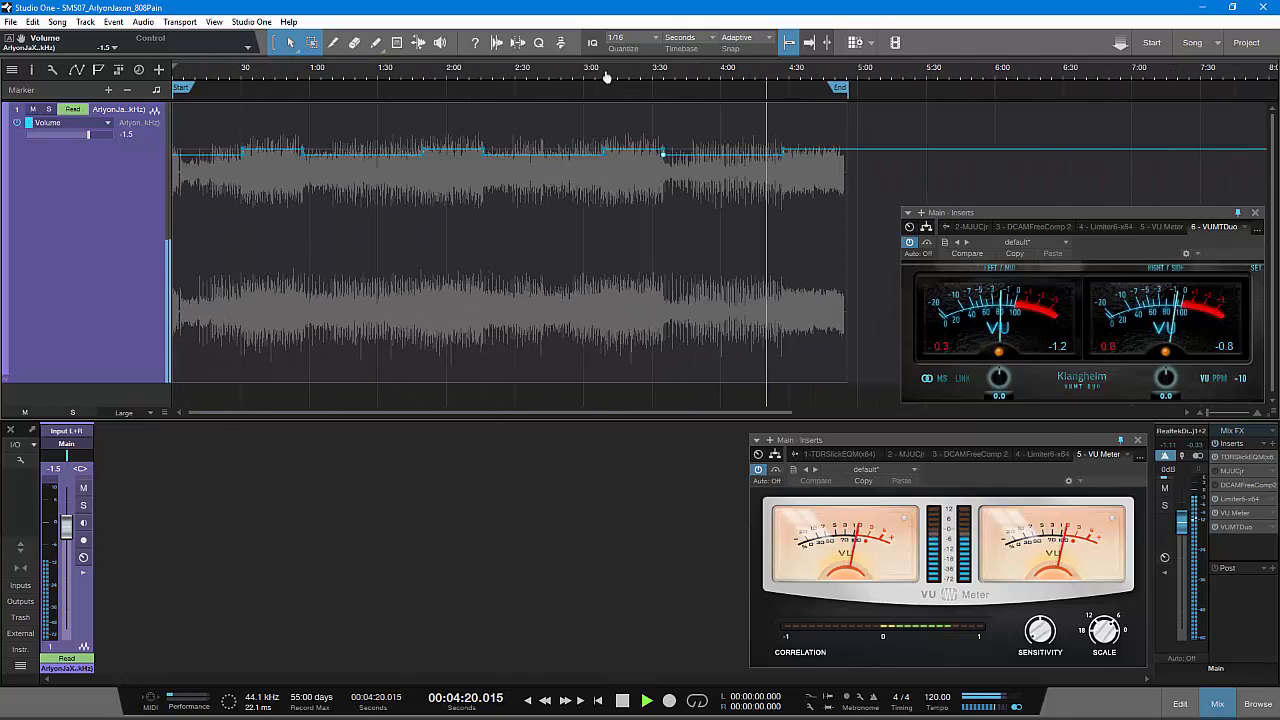
pyautogui.press('space')
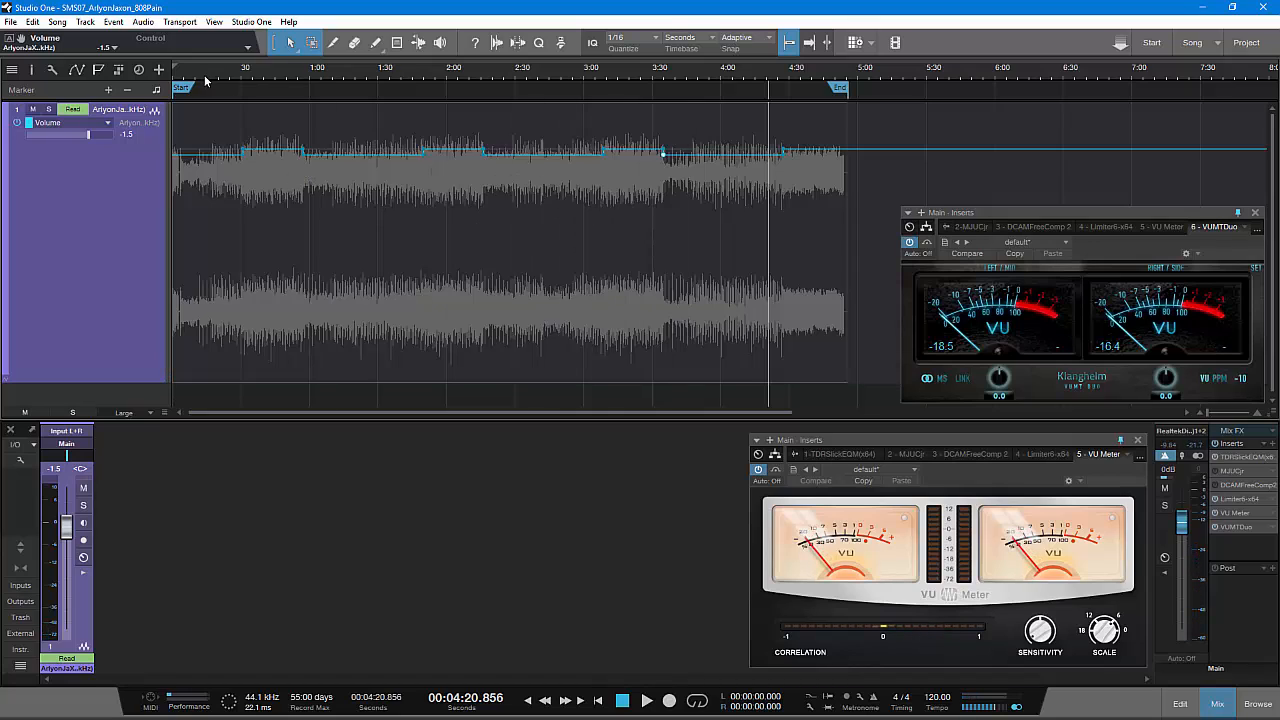
pyautogui.moveTo(237, 79); pyautogui.dragTo(344, 146)
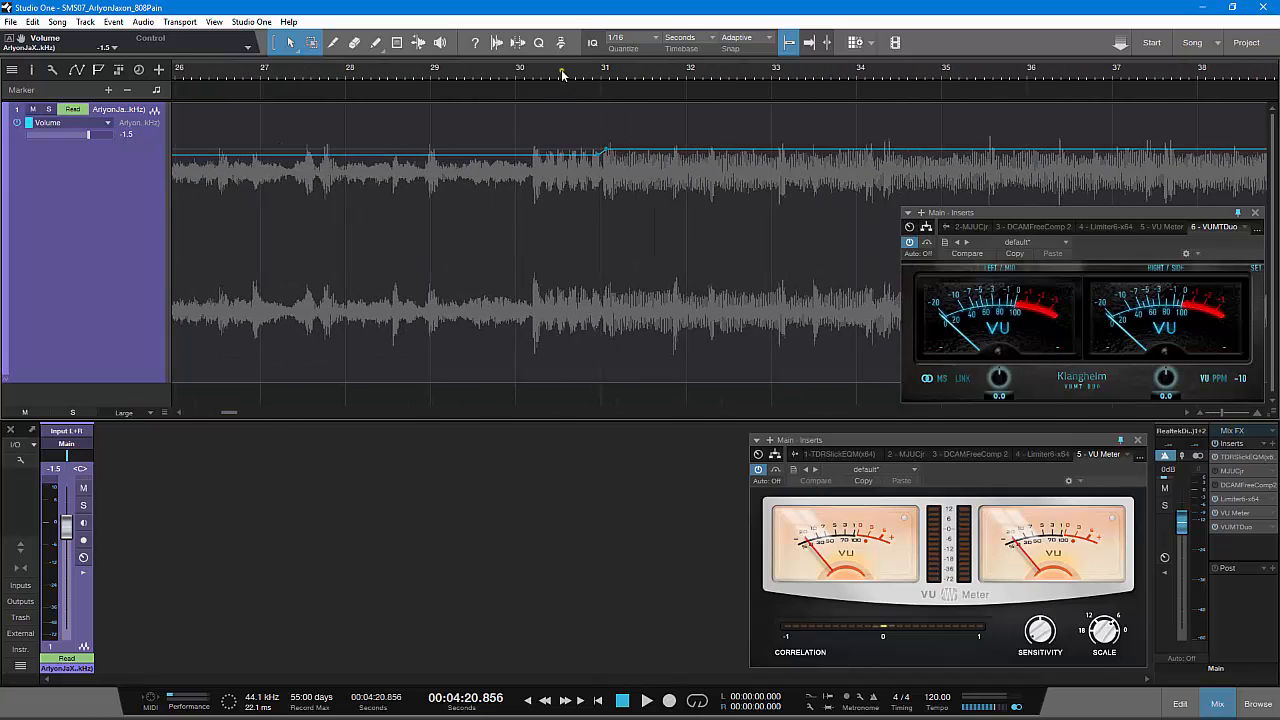
pyautogui.moveTo(562, 74); pyautogui.dragTo(486, 147)
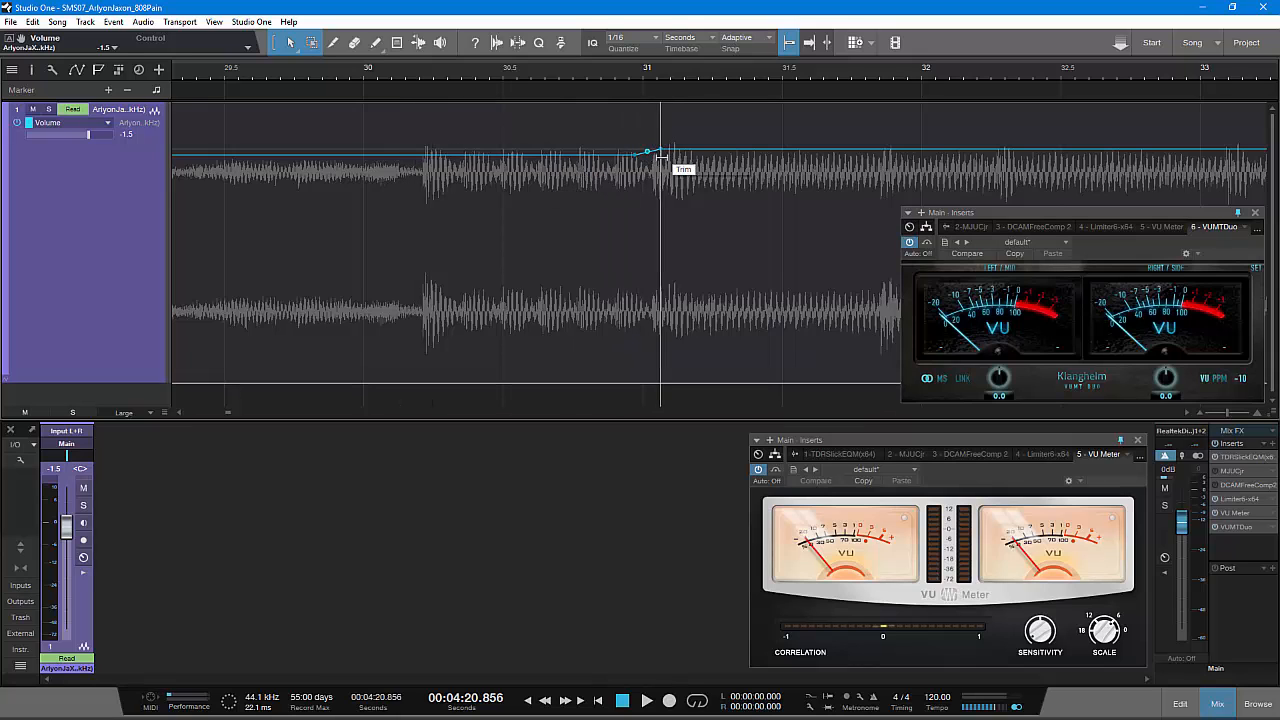
pyautogui.moveTo(647, 152); pyautogui.dragTo(663, 155)
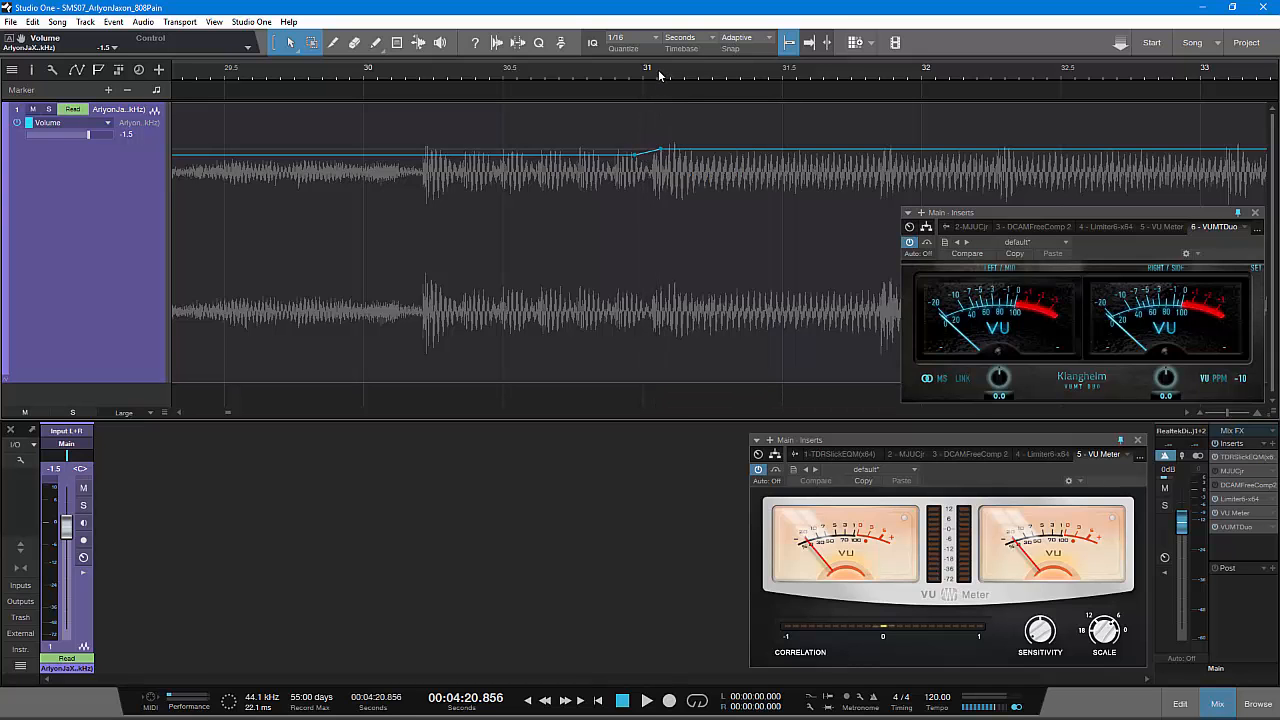
pyautogui.moveTo(658, 71); pyautogui.dragTo(515, 17)
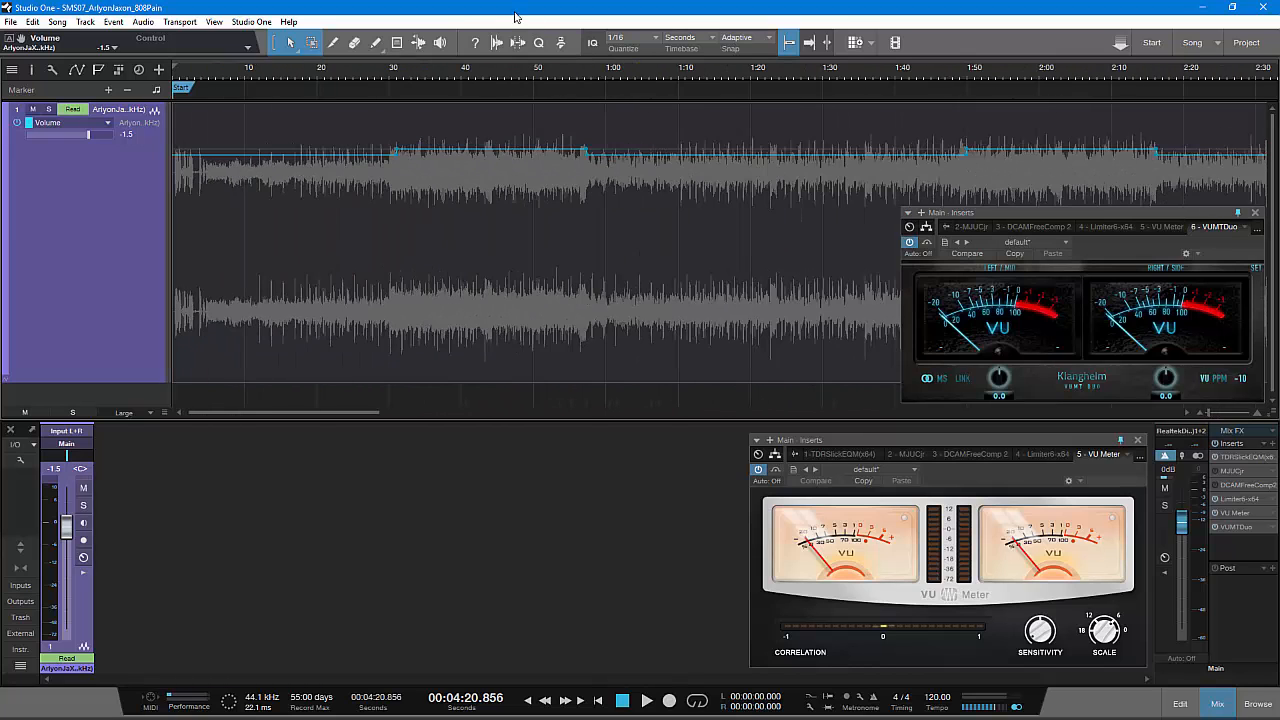
# - Inspect the volume drop at about 0:57 and audition it by playing from about 0:52
pyautogui.moveTo(589, 71); pyautogui.dragTo(552, 140)
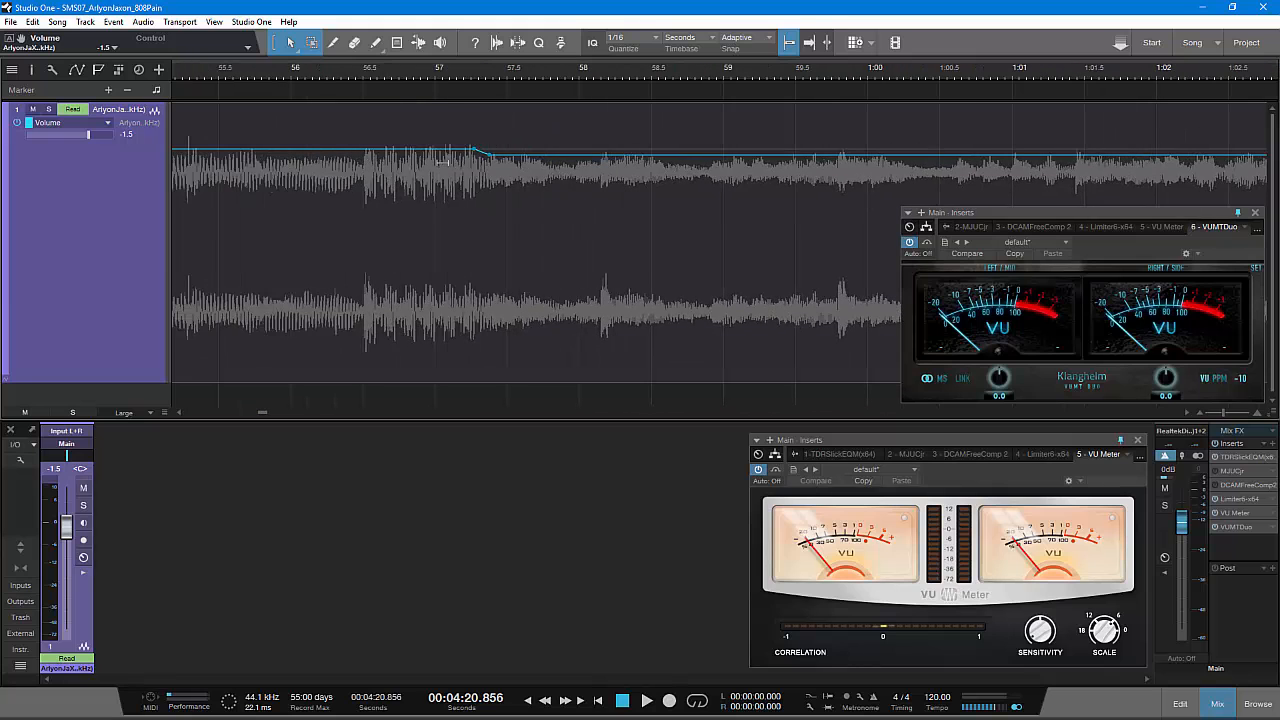
pyautogui.moveTo(417, 78); pyautogui.dragTo(510, 40)
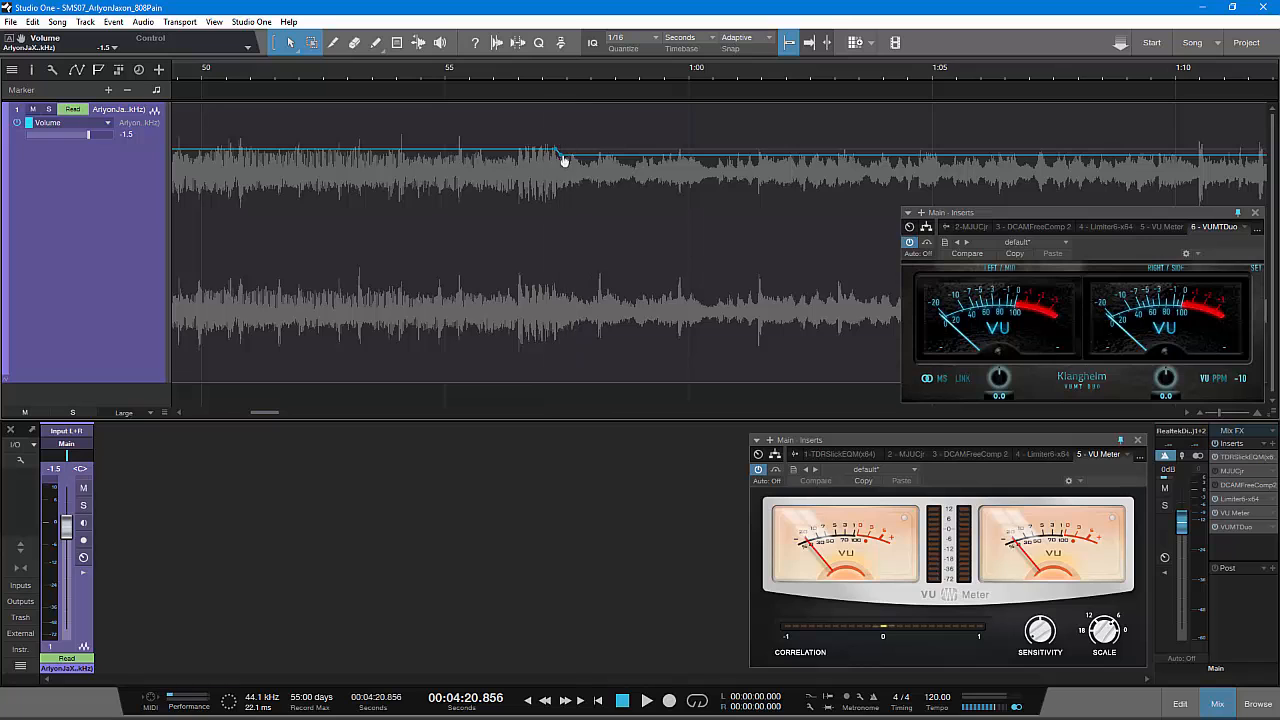
pyautogui.click(318, 80)
pyautogui.press('space')
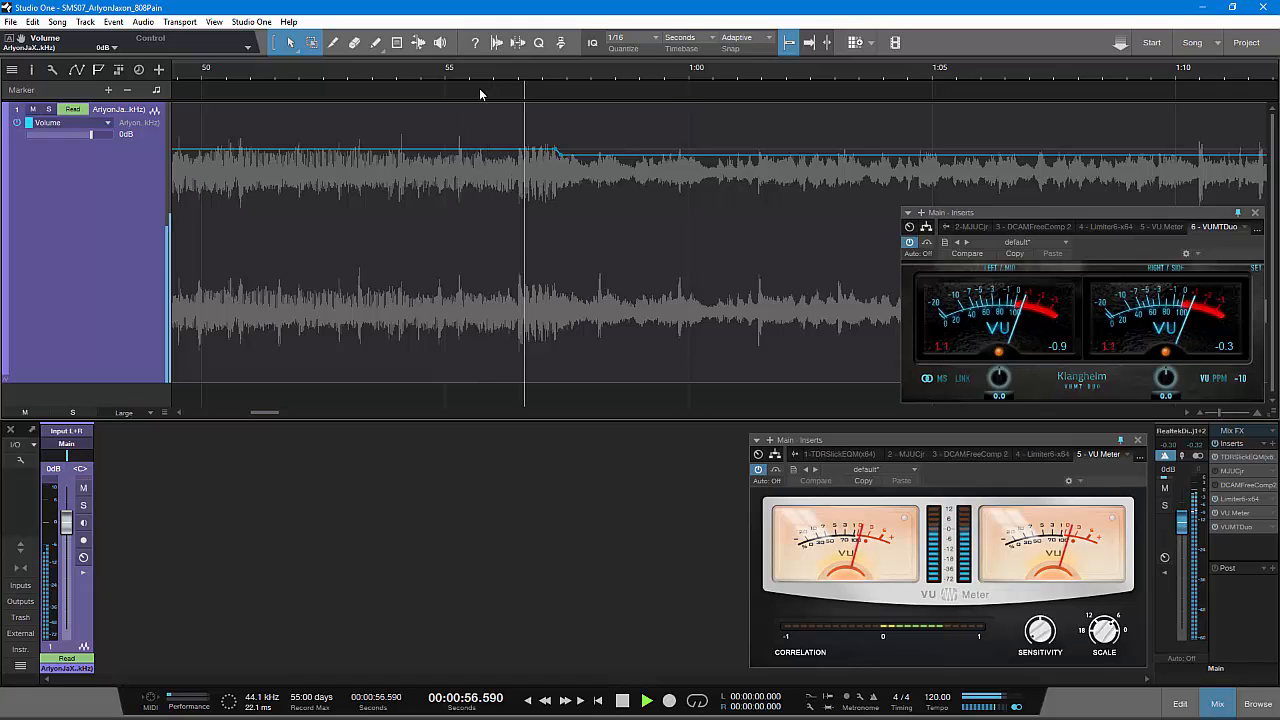
pyautogui.press('space')
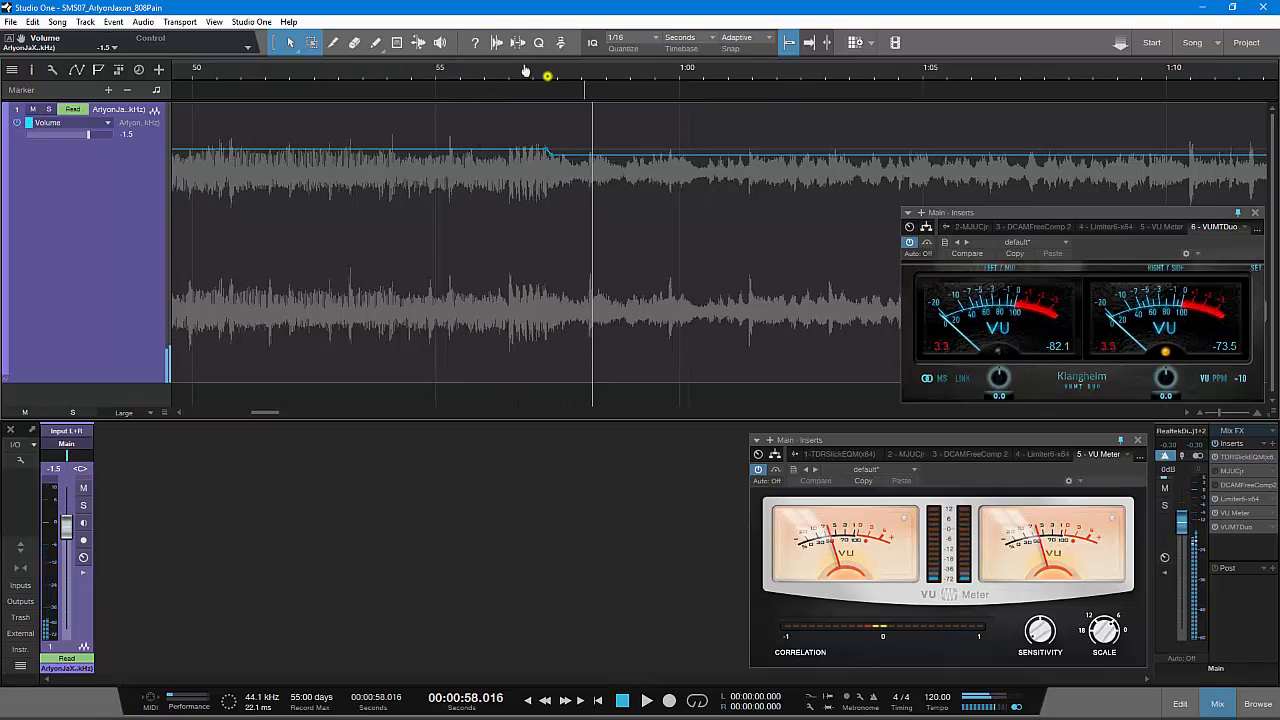
# - Audition the volume rise at about 1:50 and the volume drop at about 2:16, starting playback just before each
pyautogui.hotkey('shift', 'f')
pyautogui.moveTo(569, 83); pyautogui.dragTo(383, 123)
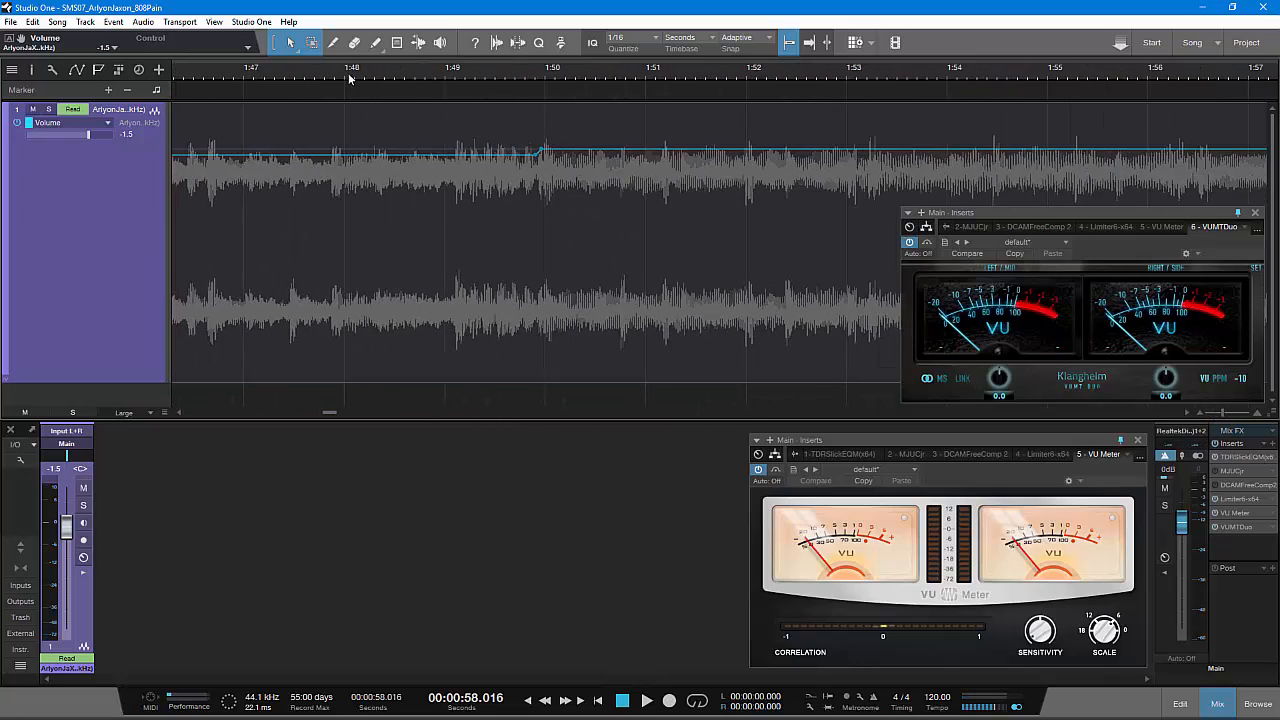
pyautogui.press('space')
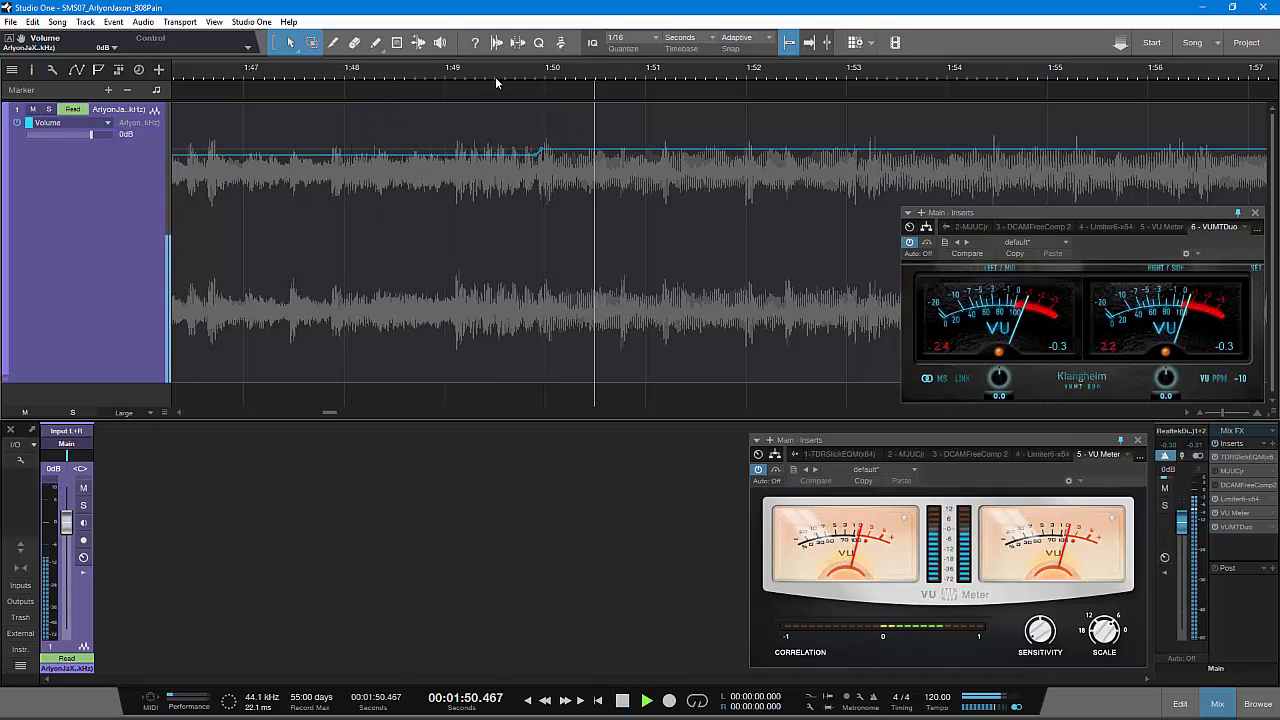
pyautogui.moveTo(377, 88); pyautogui.dragTo(369, 22)
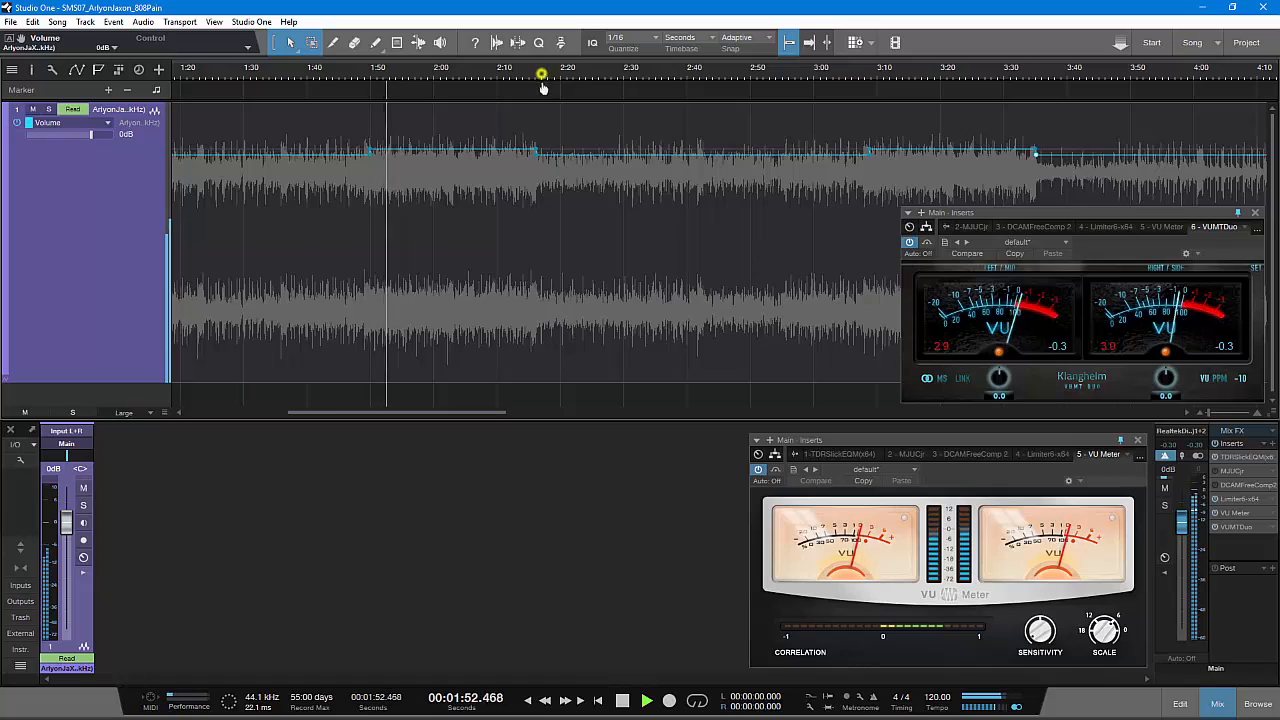
pyautogui.moveTo(543, 74); pyautogui.dragTo(555, 146)
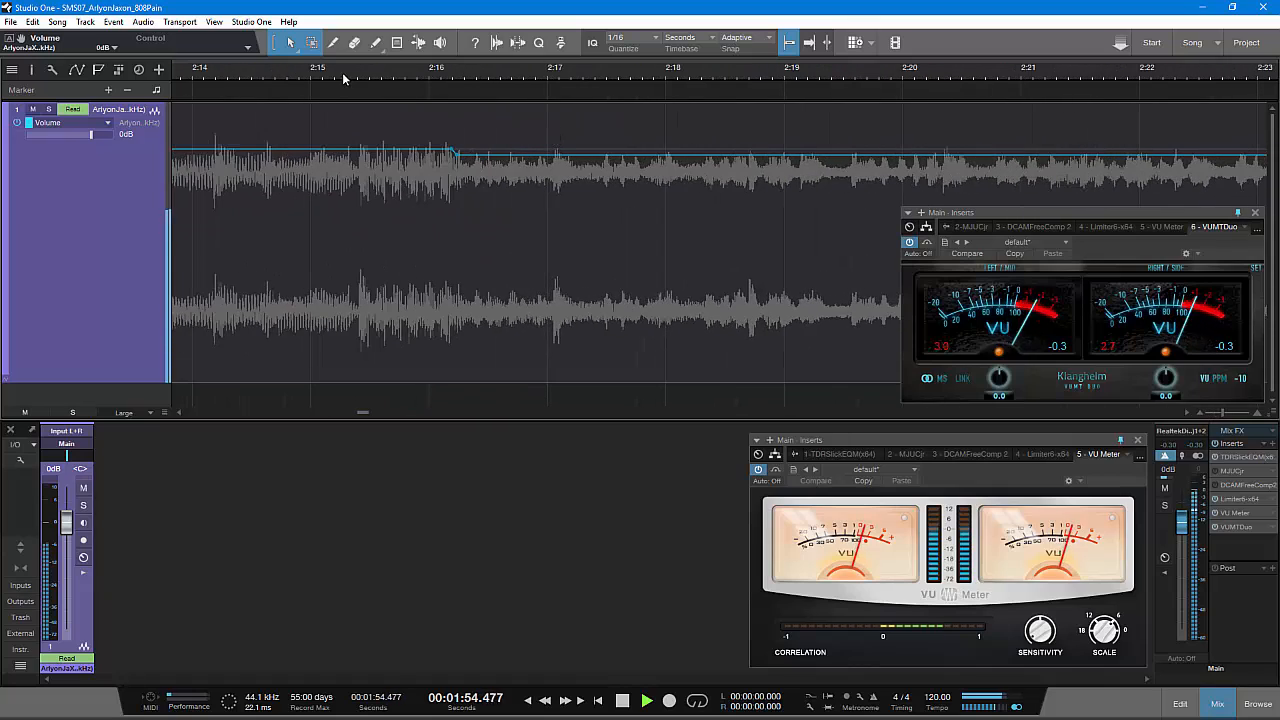
pyautogui.click(343, 78)
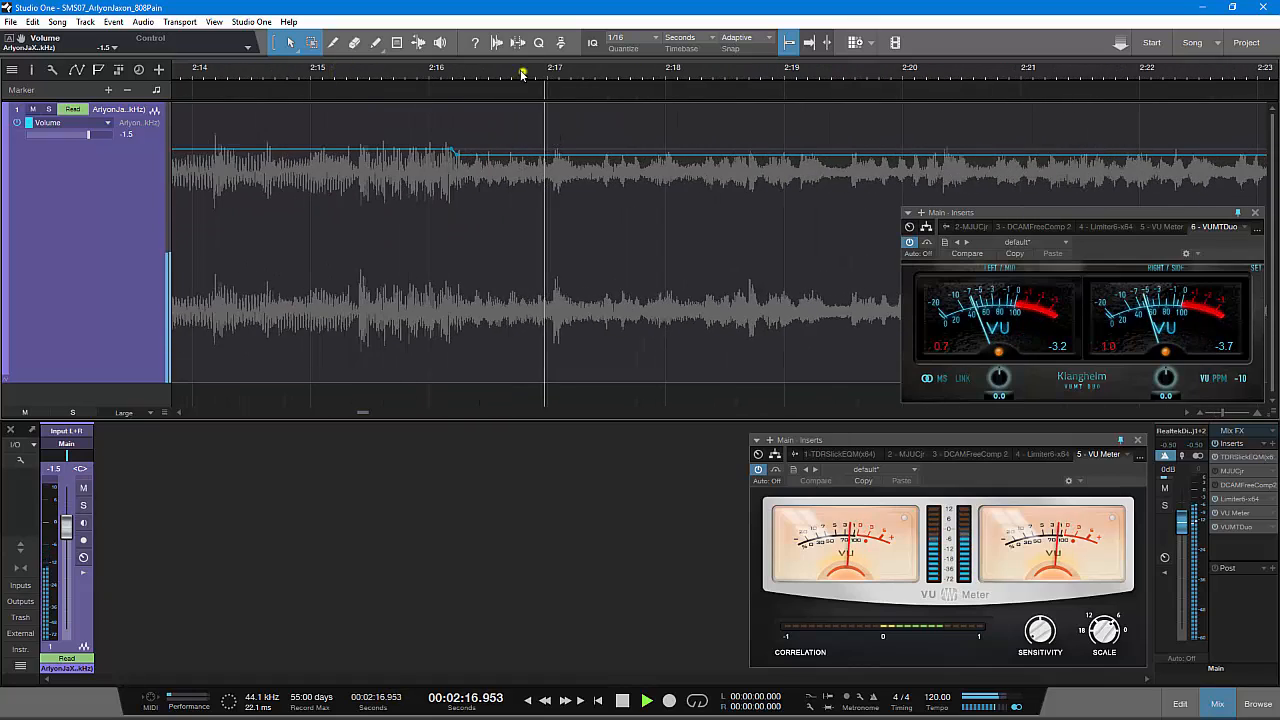
# - Audition the volume rise at about 3:08 and the volume drop at about 3:35 by playing across both transitions
pyautogui.moveTo(522, 75); pyautogui.dragTo(538, 30)
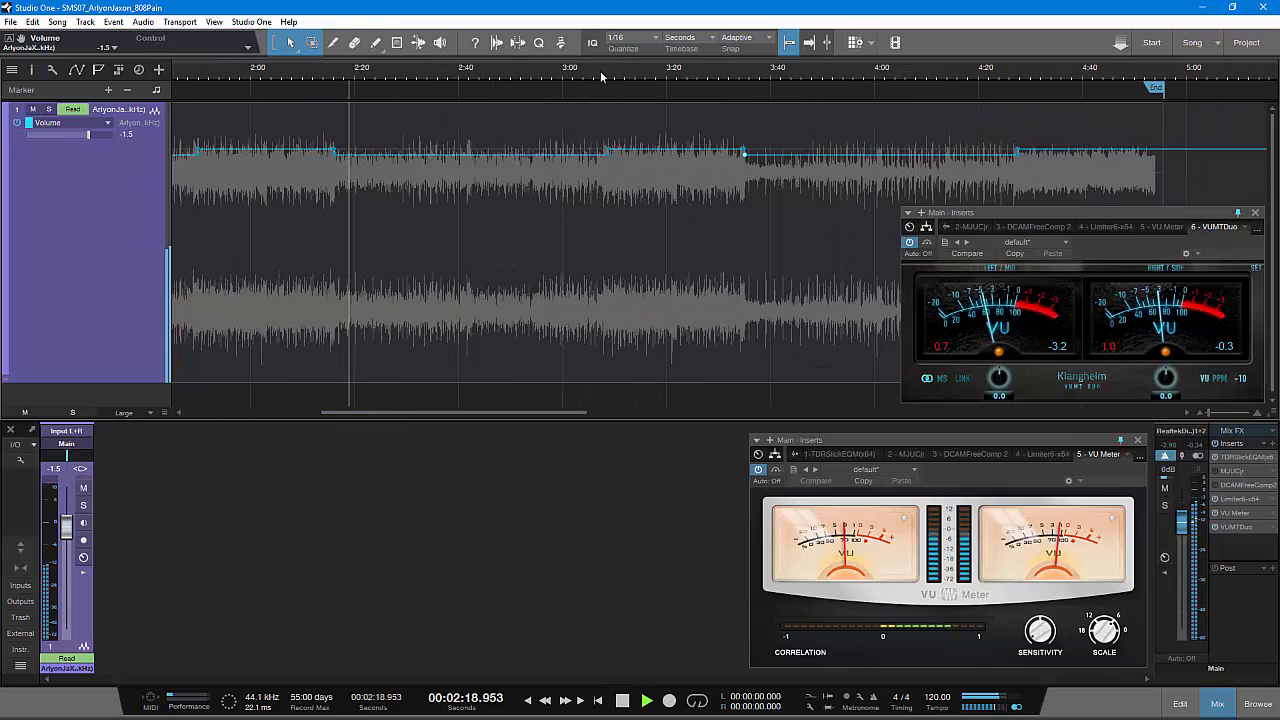
pyautogui.moveTo(600, 71); pyautogui.dragTo(560, 80)
pyautogui.click(528, 75)
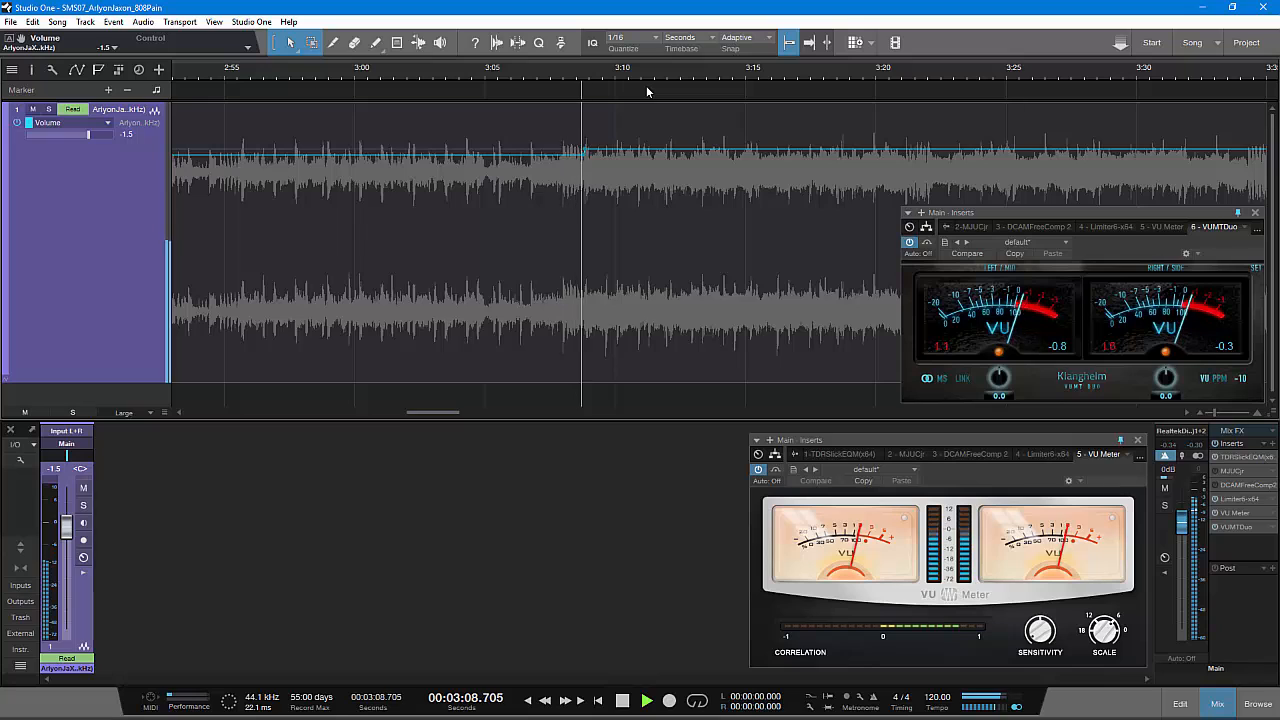
pyautogui.moveTo(688, 77); pyautogui.dragTo(280, 48)
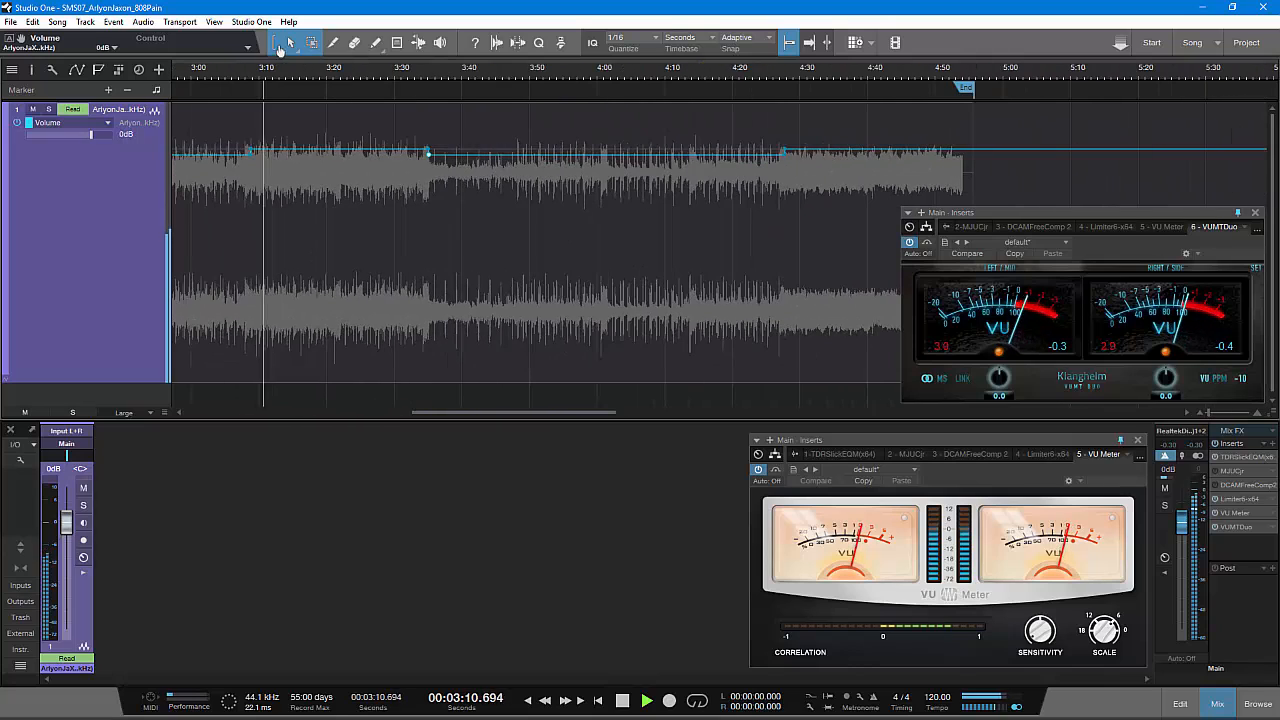
pyautogui.moveTo(423, 87)
pyautogui.mouseDown()
pyautogui.moveTo(414, 128)
pyautogui.moveTo(420, 95)
pyautogui.mouseUp()
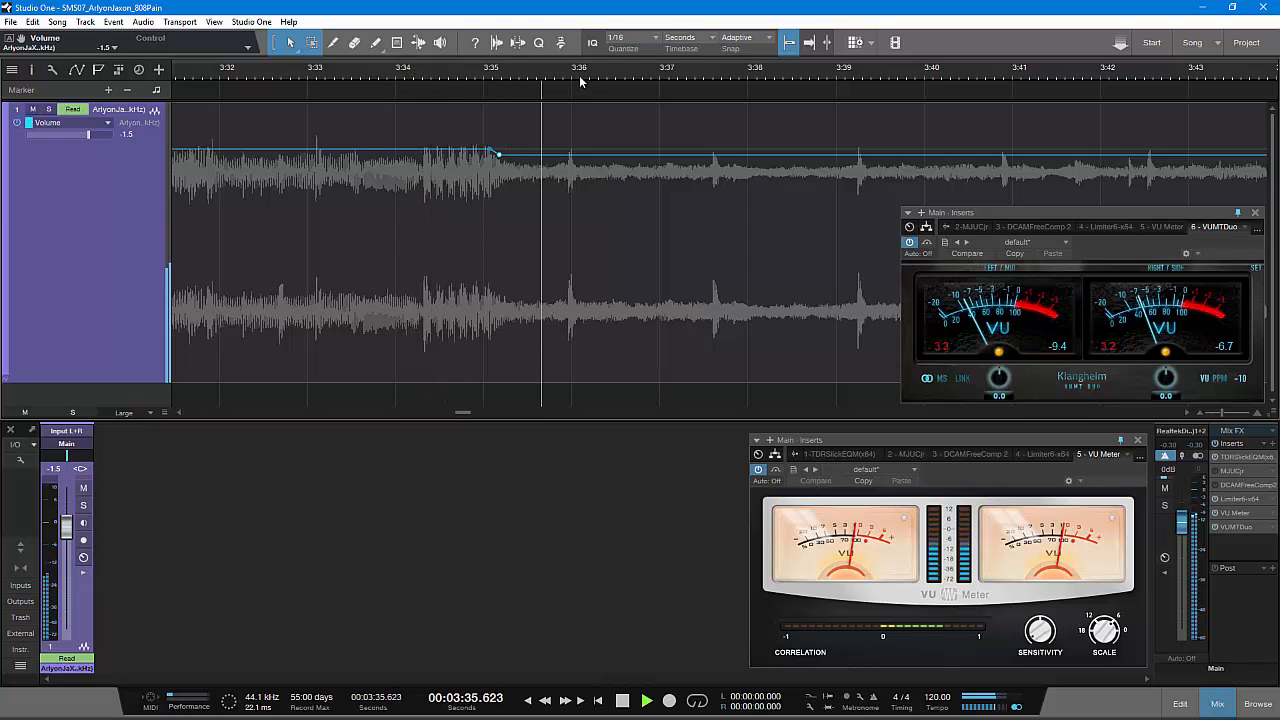
# - Audition the last volume rise at about 4:27 by playing from about 4:22, and stop playback
pyautogui.moveTo(586, 77); pyautogui.dragTo(188, 37)
pyautogui.click(831, 77)
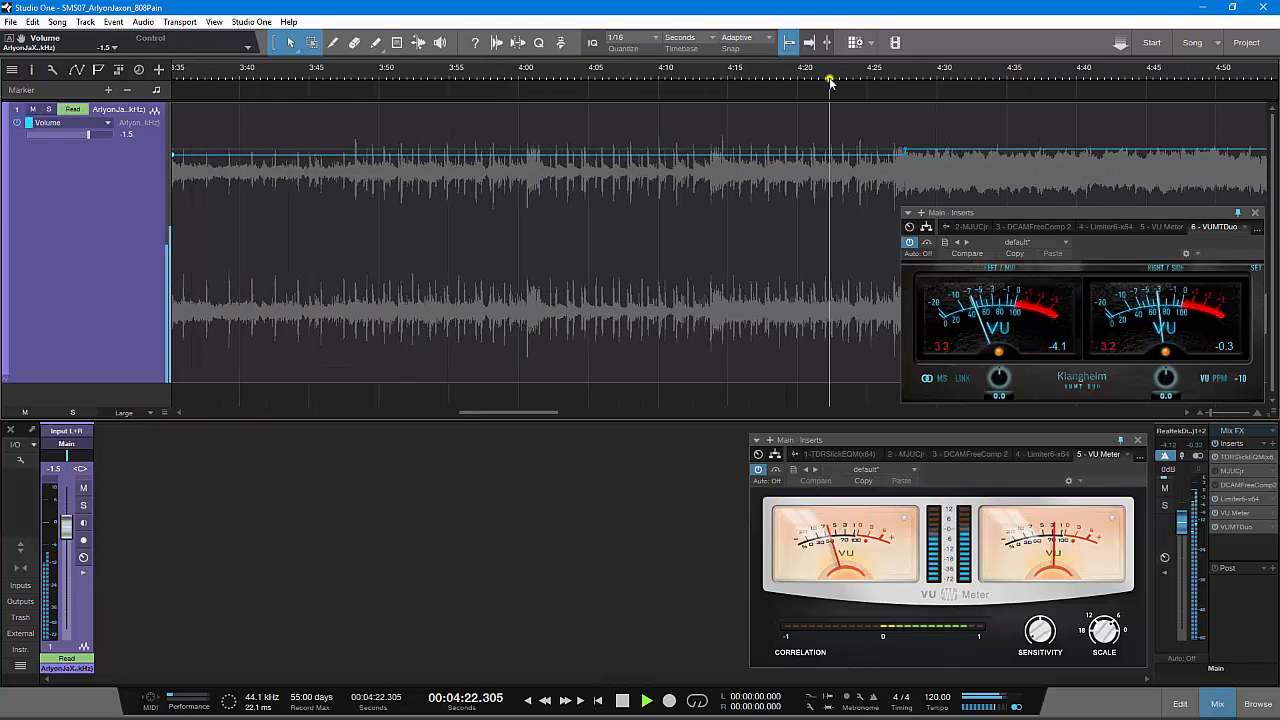
pyautogui.moveTo(934, 71); pyautogui.dragTo(748, 47)
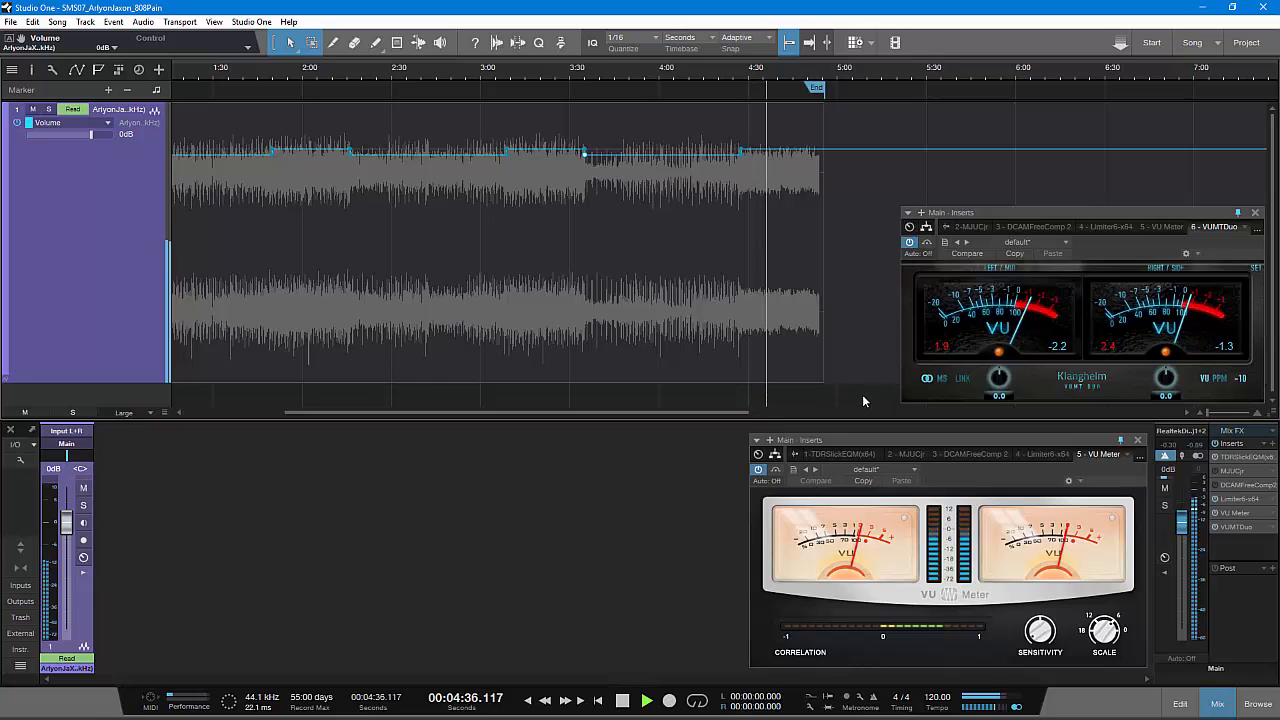
pyautogui.press('space')
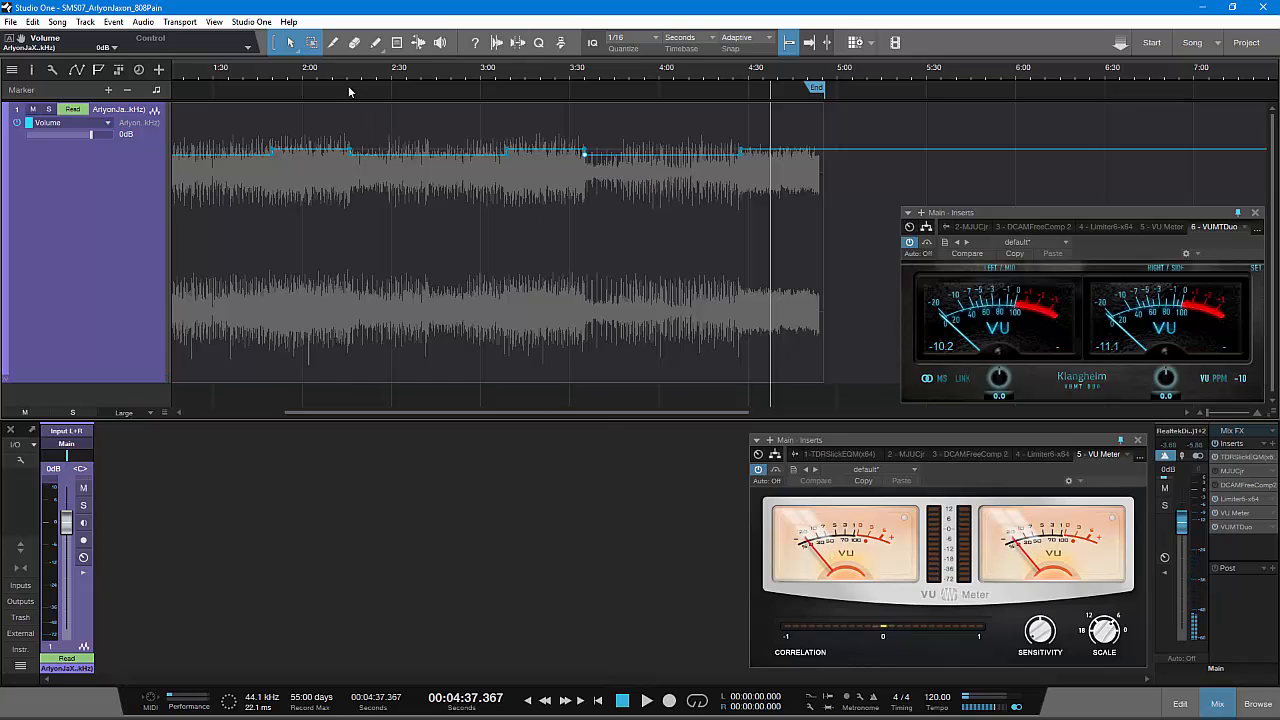
# - Recheck the volume rise at about 1:50, and reduce the audio track's height with the whole song in view
pyautogui.moveTo(351, 74); pyautogui.dragTo(539, 61)
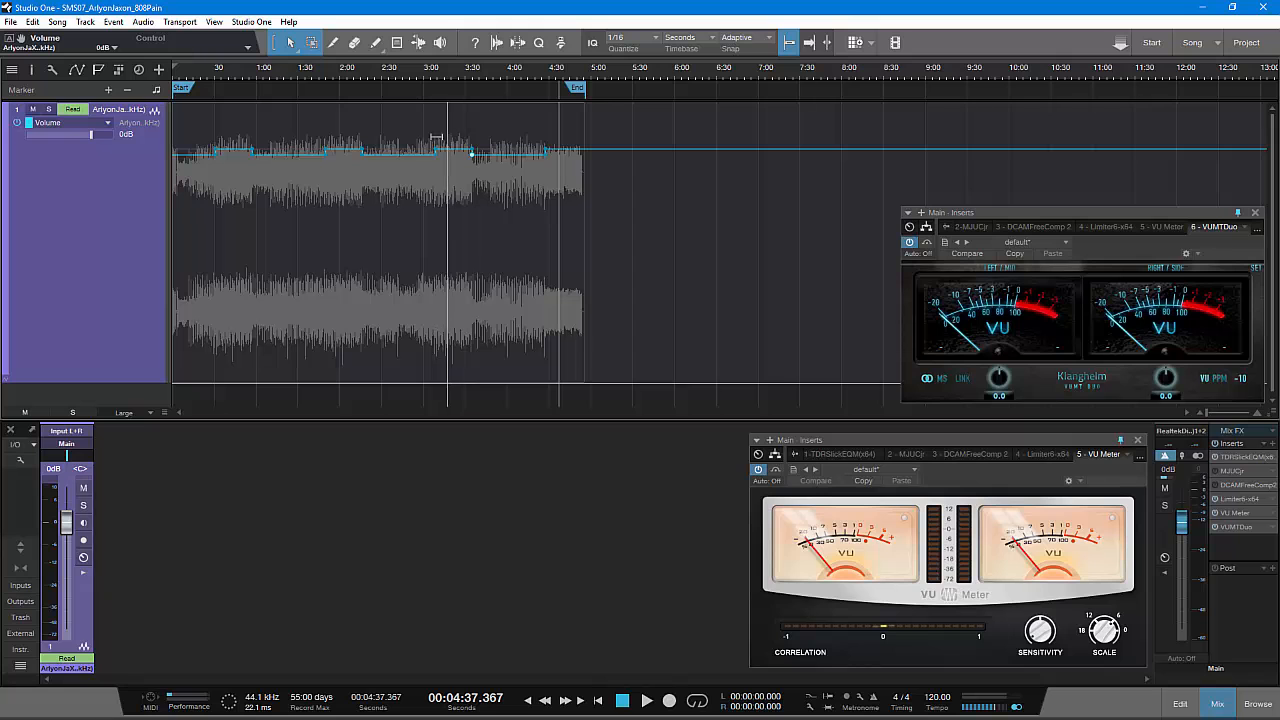
pyautogui.moveTo(331, 87); pyautogui.dragTo(357, 137)
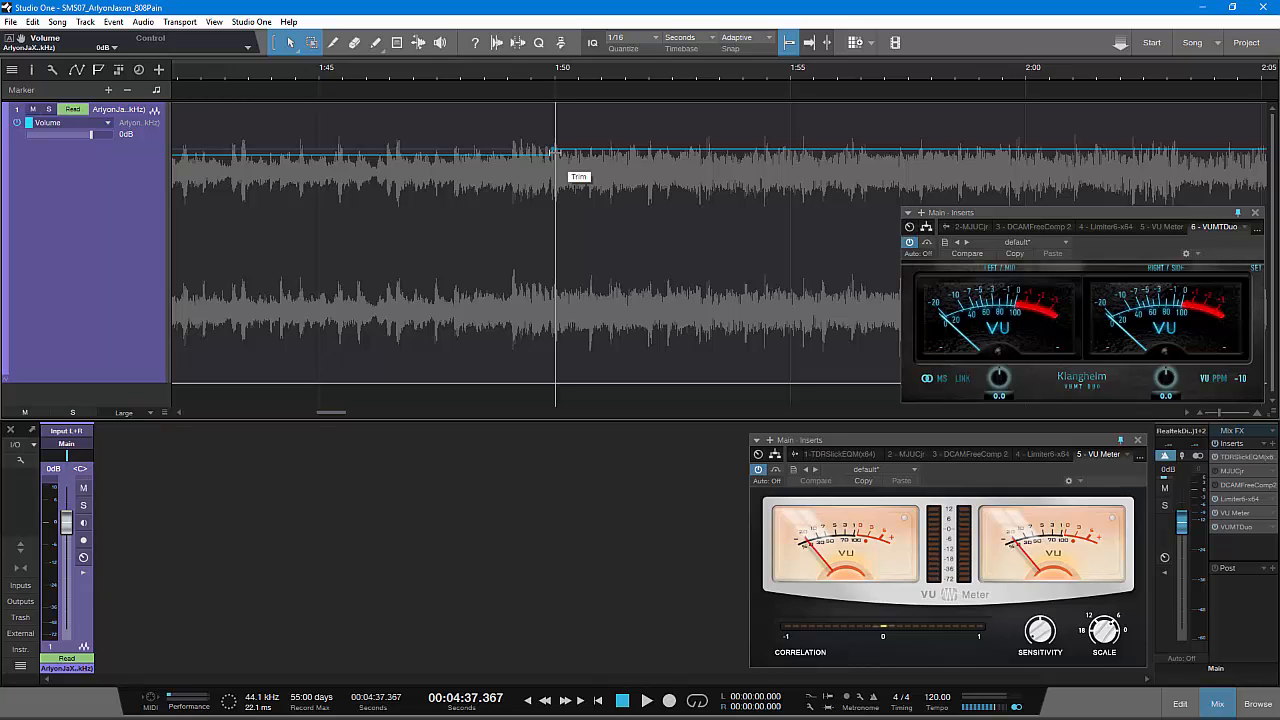
pyautogui.moveTo(592, 78); pyautogui.dragTo(675, 15)
pyautogui.press('e')
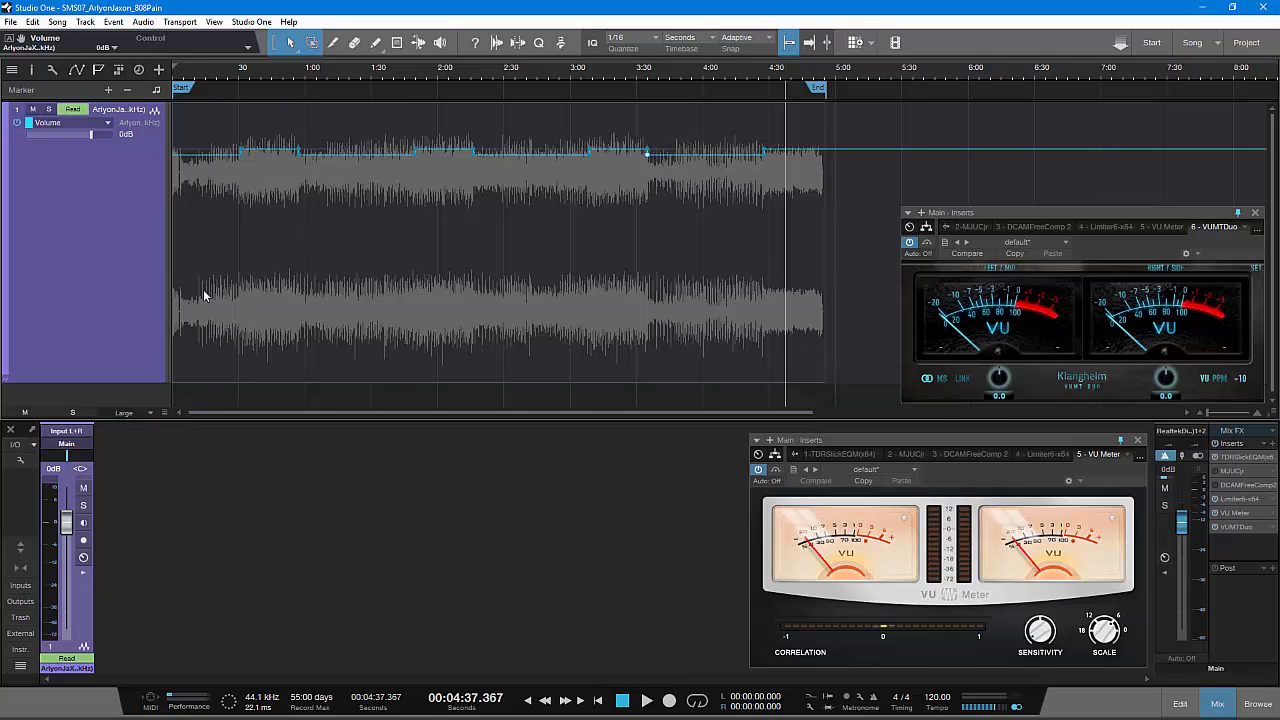
pyautogui.moveTo(148, 383); pyautogui.dragTo(155, 251)
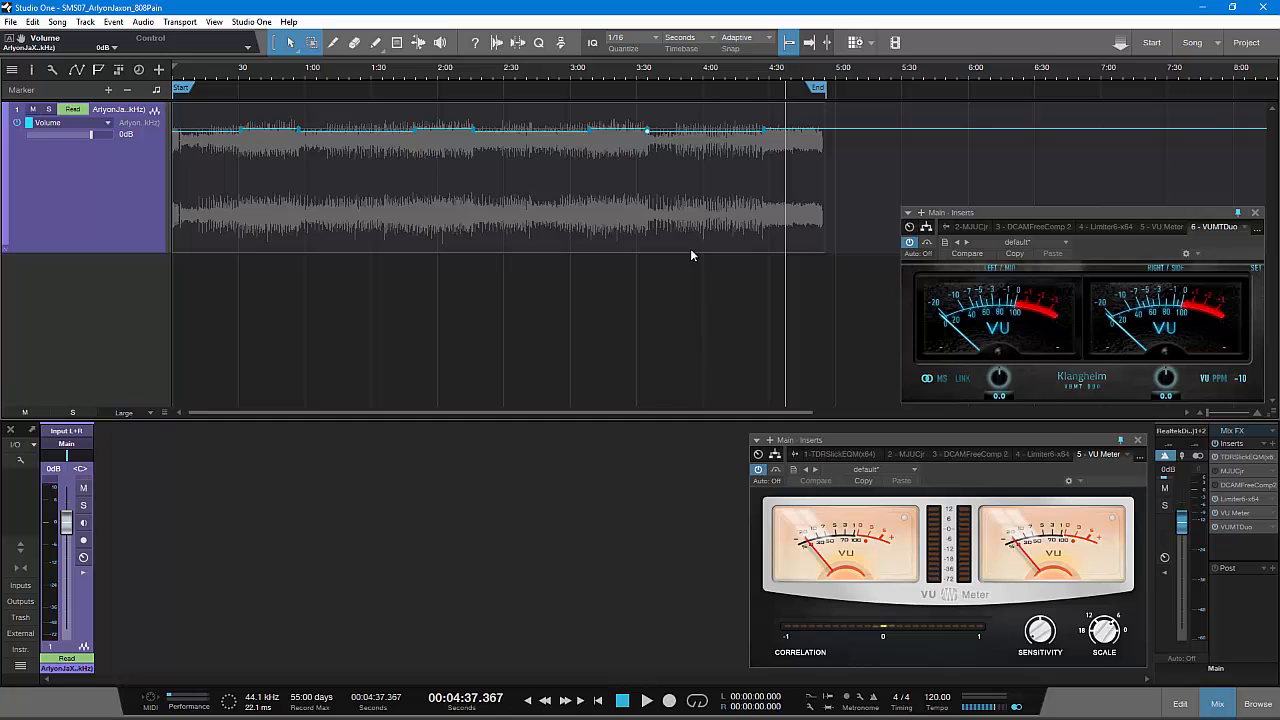
# - Open TDR SlickEQ M on the main output and switch off its unused 80 Hz, 120 Hz and 6.0 kHz bands
pyautogui.click(1240, 457)
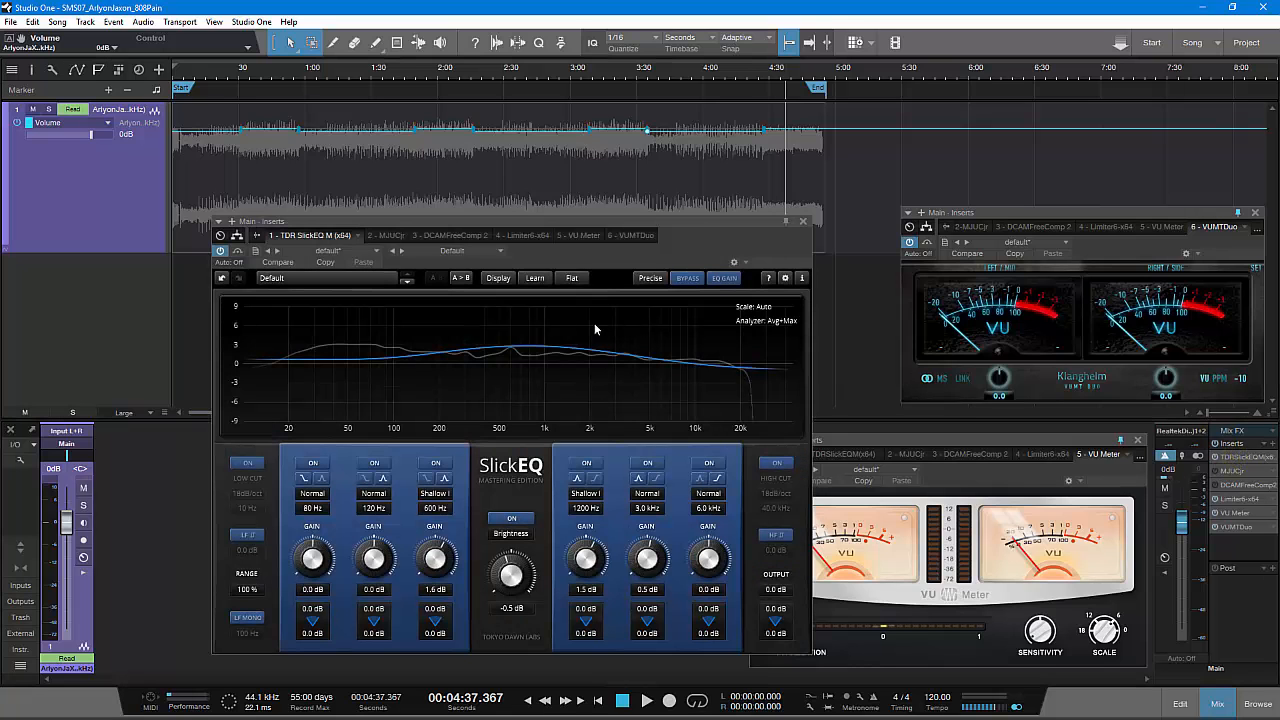
pyautogui.click(315, 464)
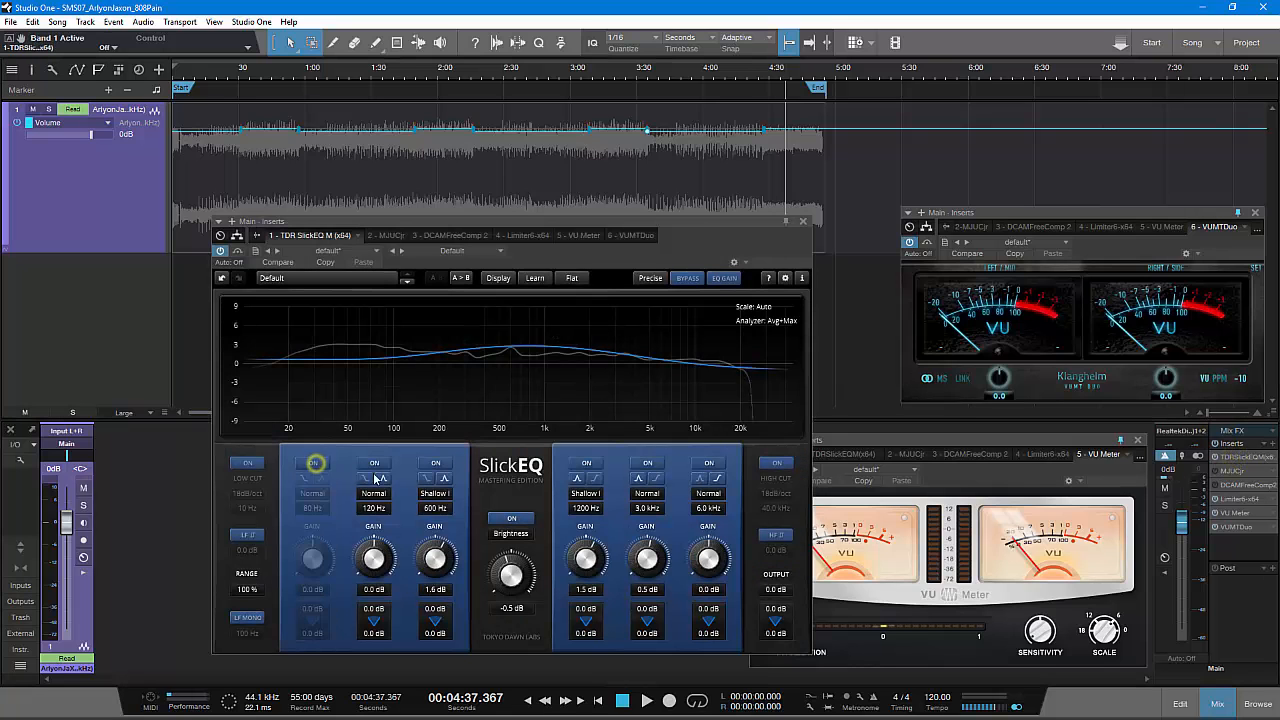
pyautogui.click(376, 464)
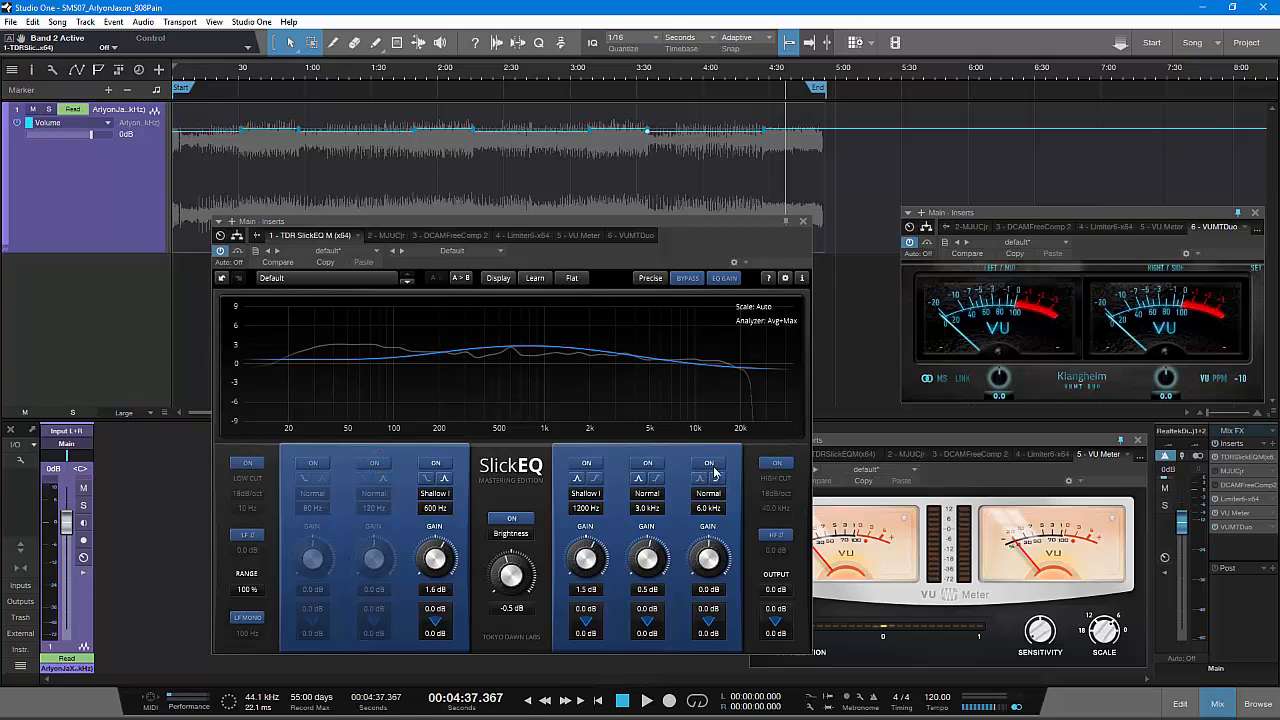
pyautogui.click(709, 464)
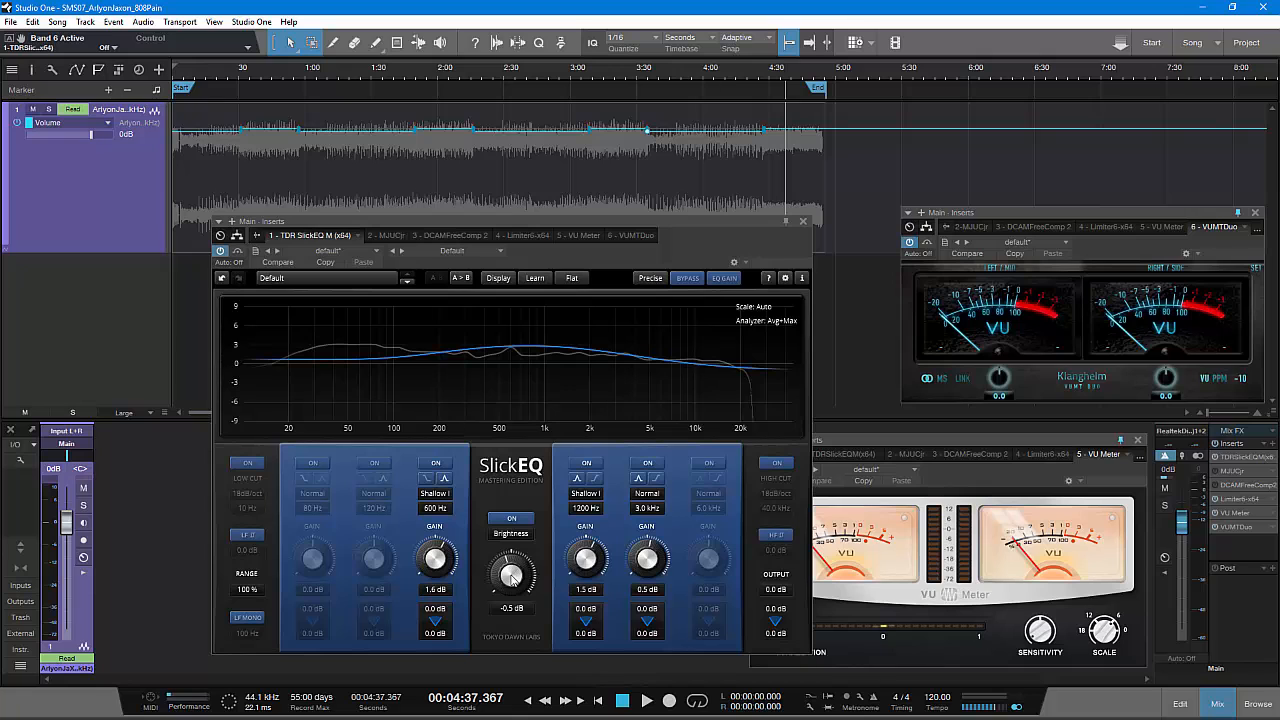
pyautogui.moveTo(512, 578)
pyautogui.mouseDown()
pyautogui.moveTo(498, 613)
pyautogui.moveTo(517, 577)
pyautogui.mouseUp()
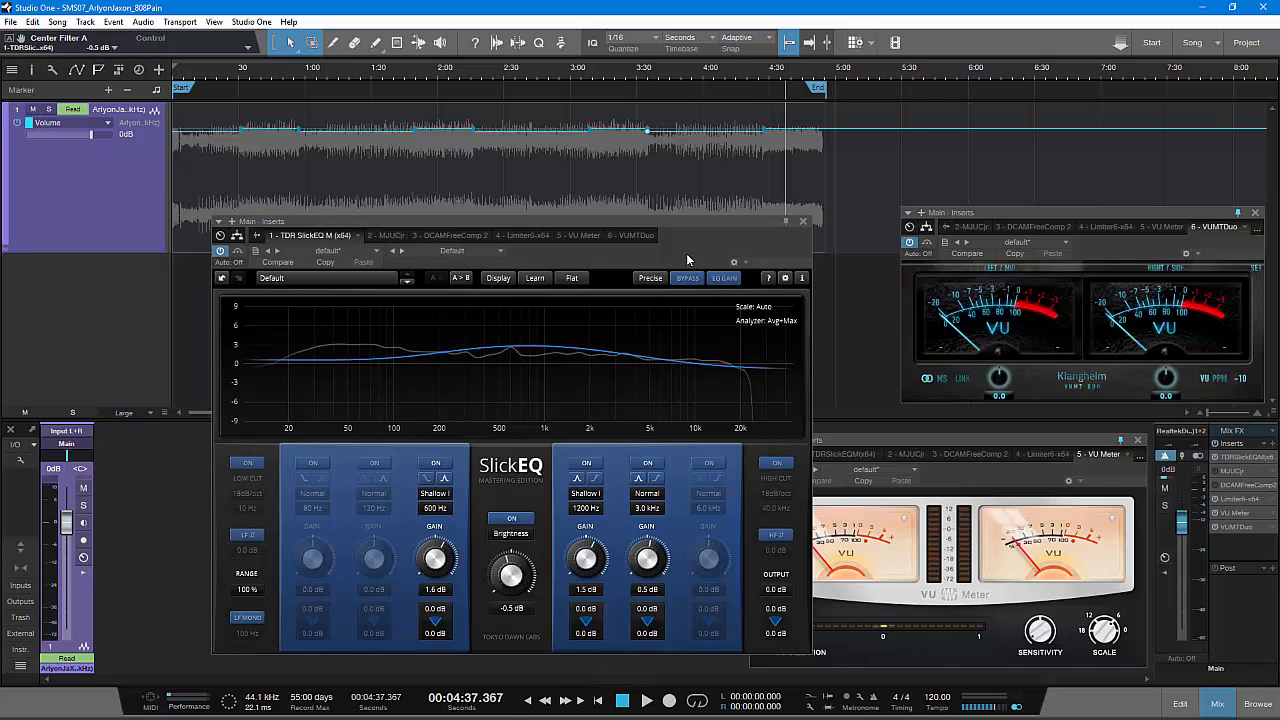
# - Set the SlickEQ M processing quality to Insane and move its window clear of the VU meters
pyautogui.moveTo(684, 244); pyautogui.dragTo(639, 240)
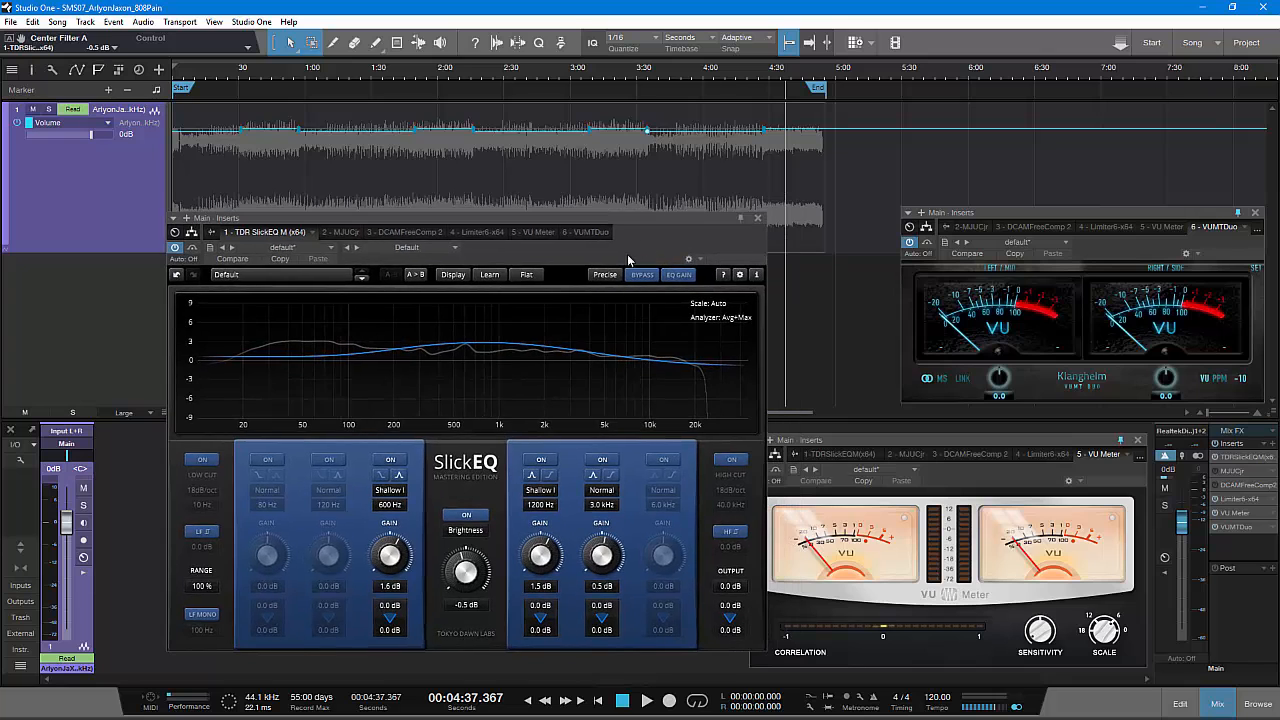
pyautogui.click(603, 278)
pyautogui.click(615, 305)
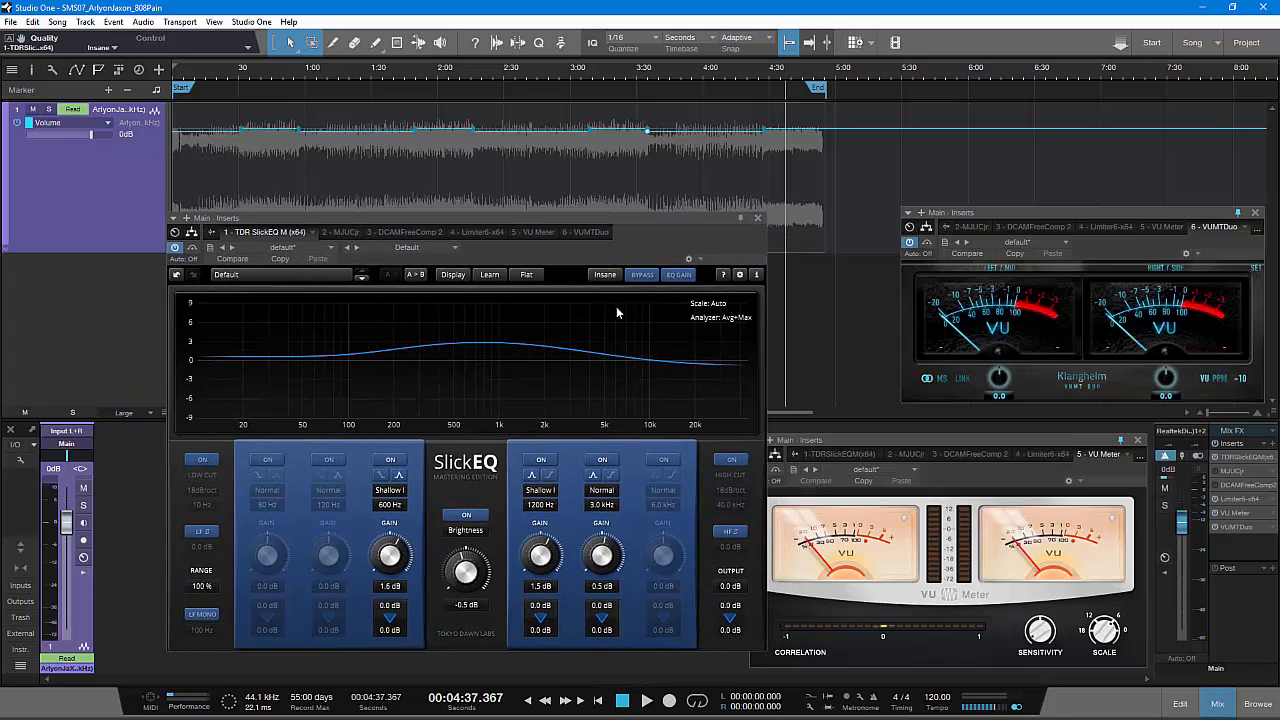
pyautogui.moveTo(634, 236); pyautogui.dragTo(630, 240)
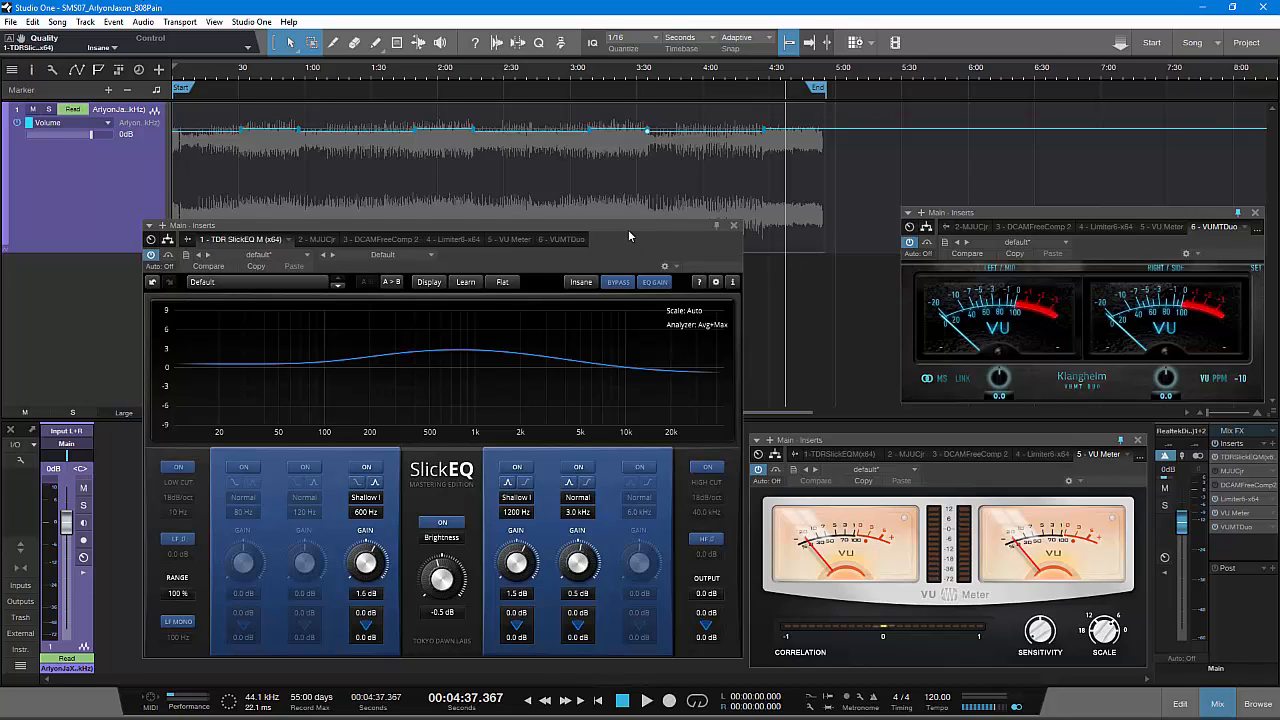